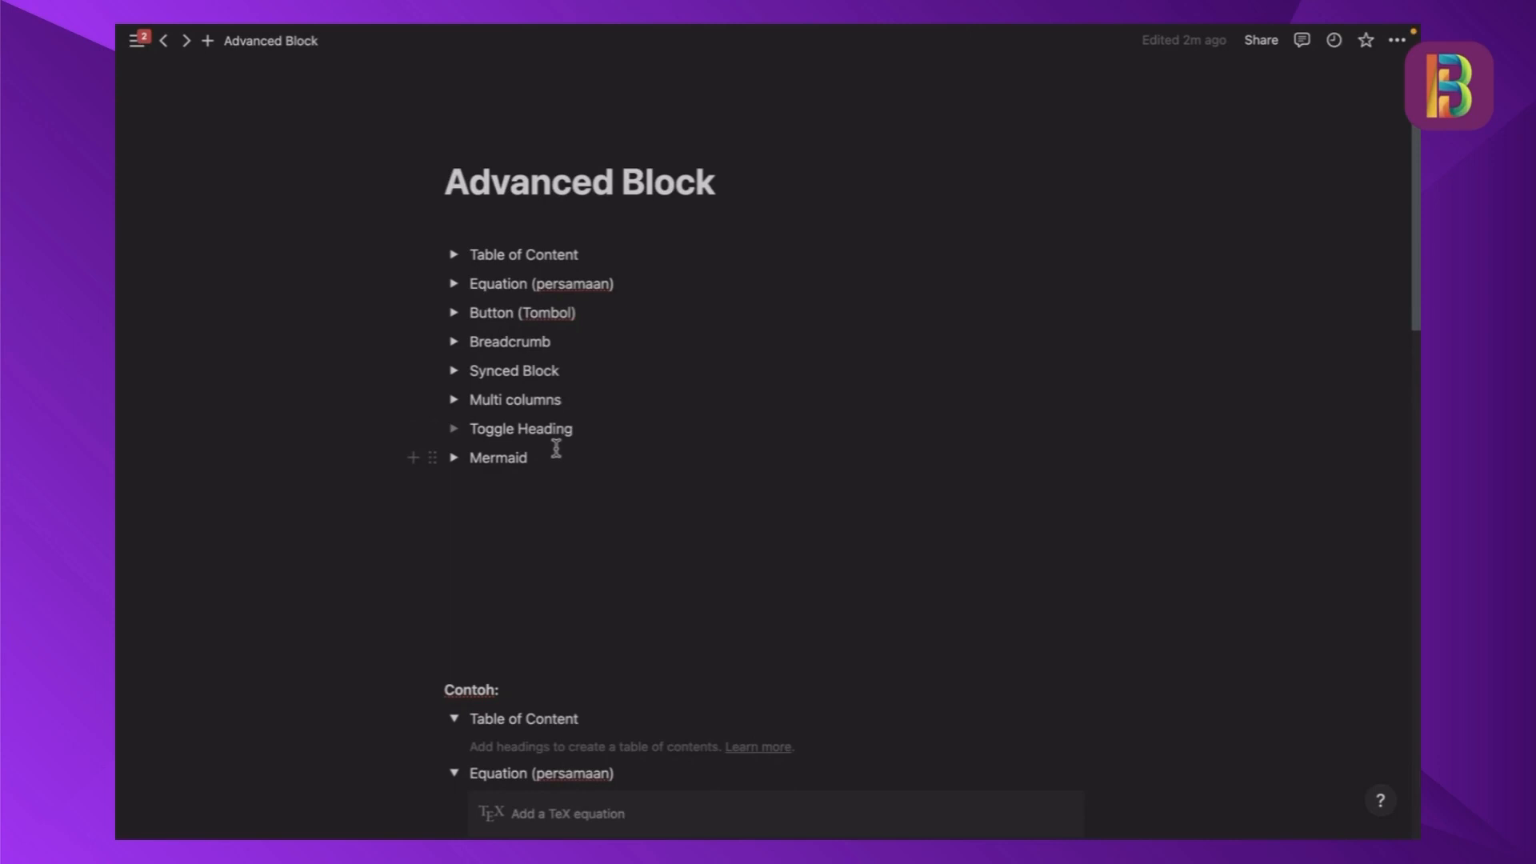
- Expand and collapse the Table of Content, Equation, Button and Breadcrumb toggles at the start of the page, one by one, to view their contents
left_click(453, 256)
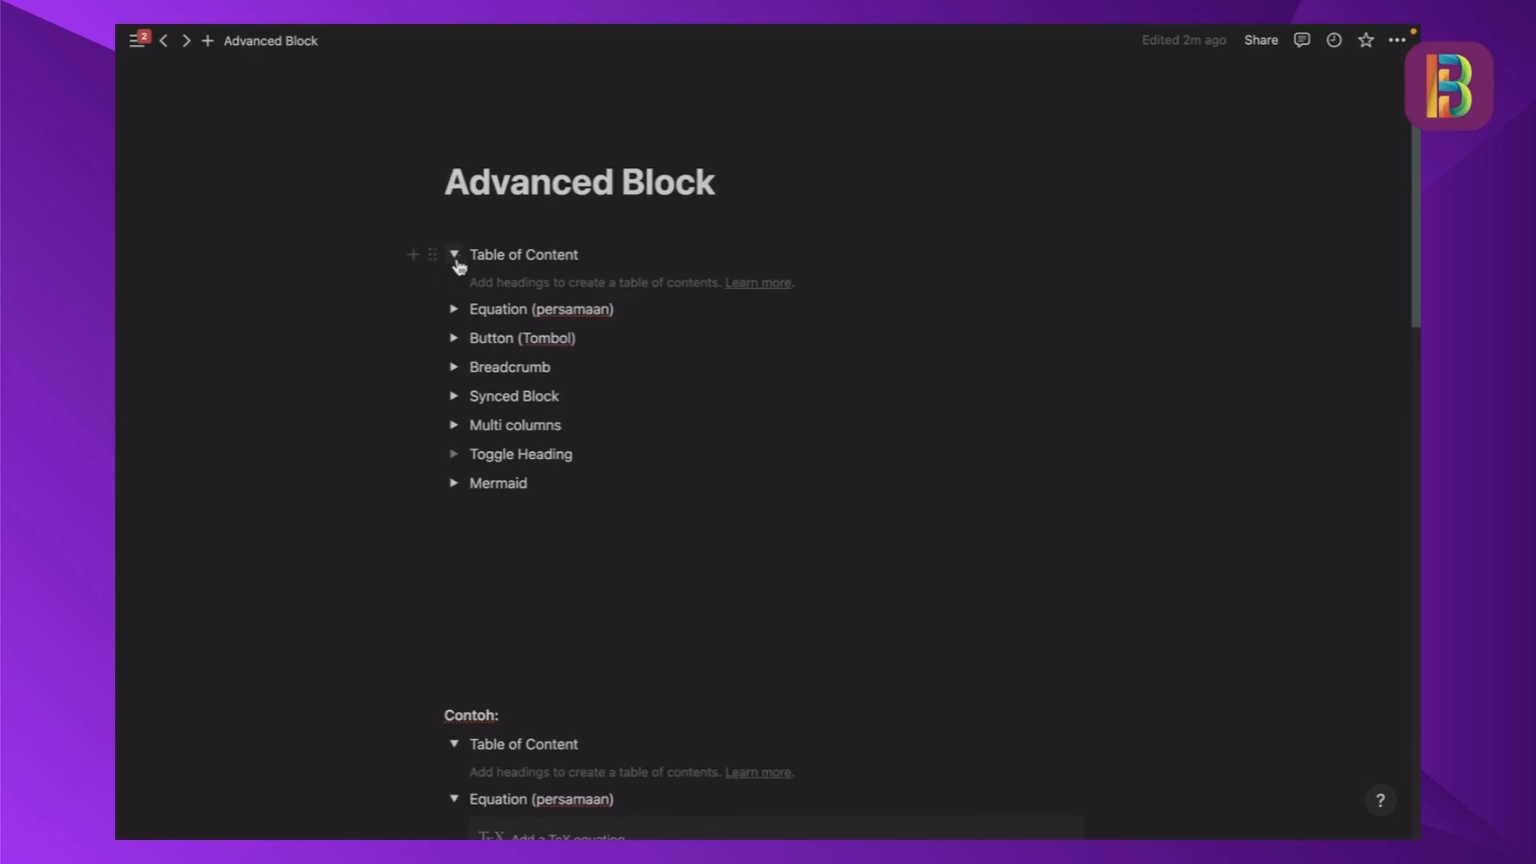
left_click(455, 258)
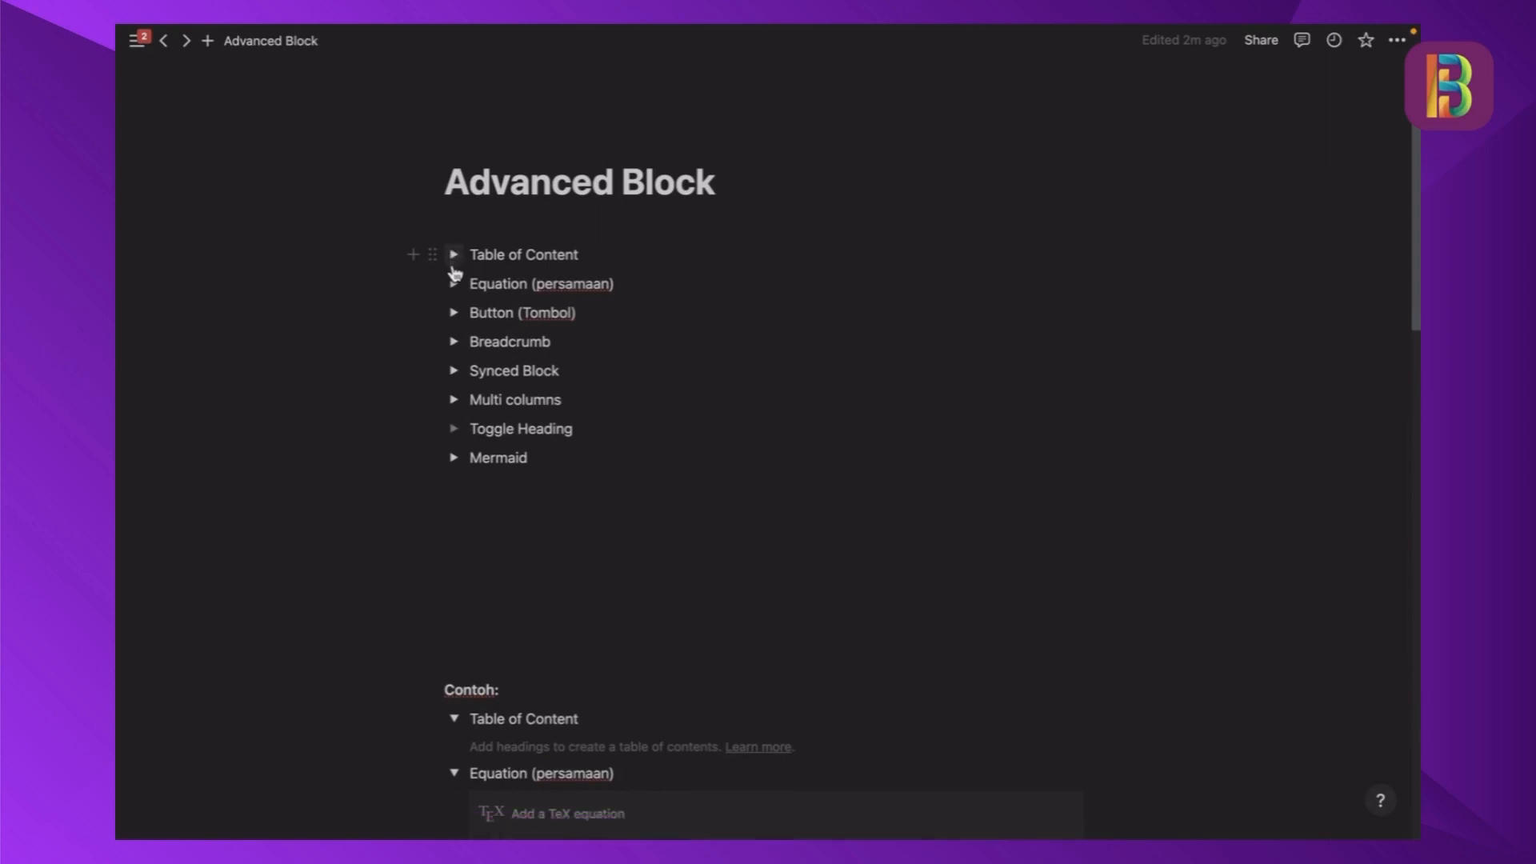
left_click(453, 285)
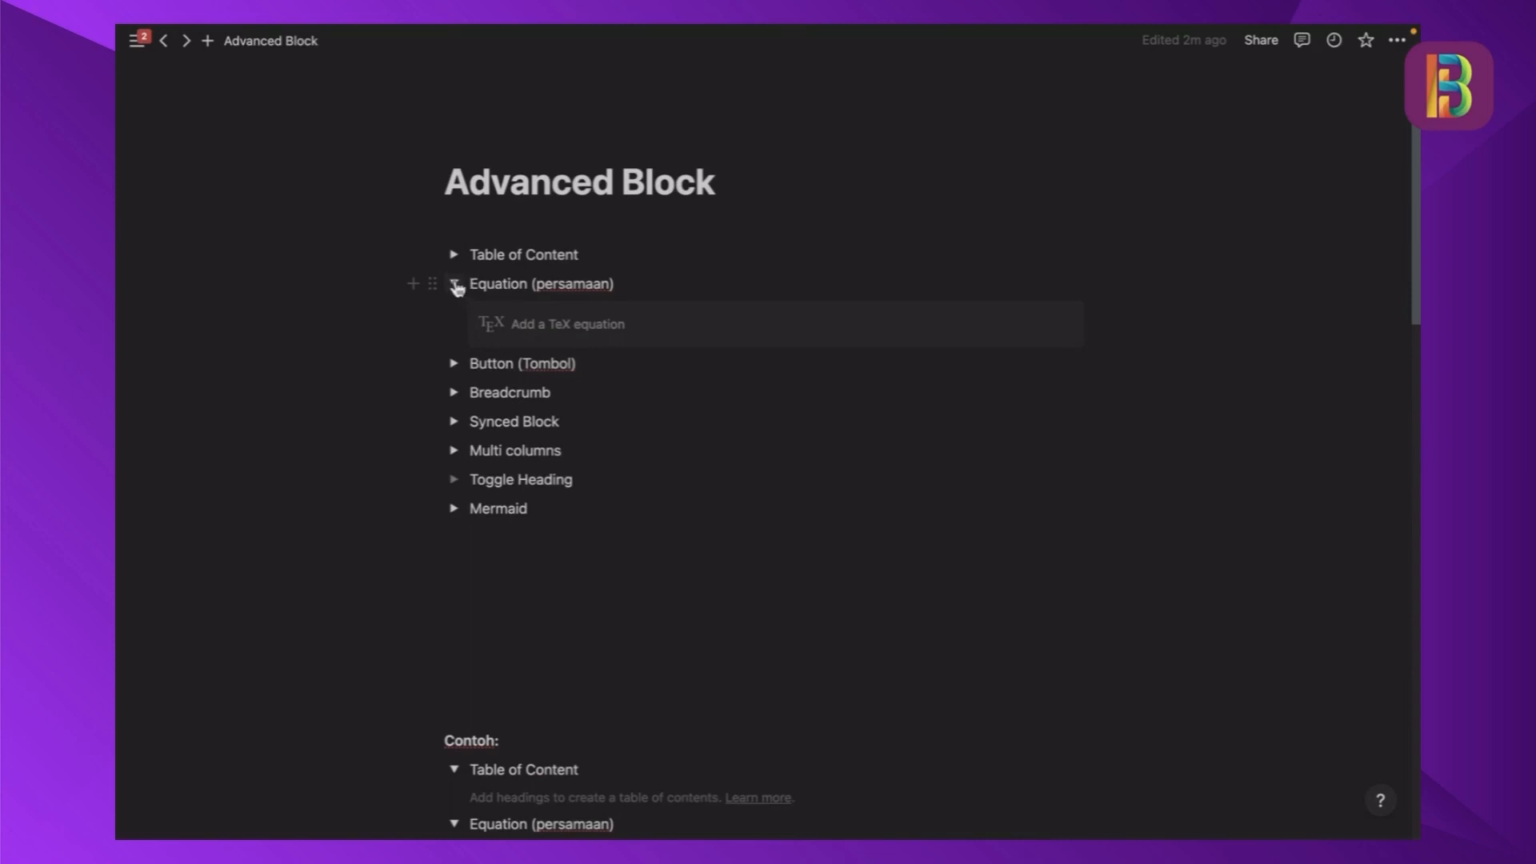
left_click(454, 284)
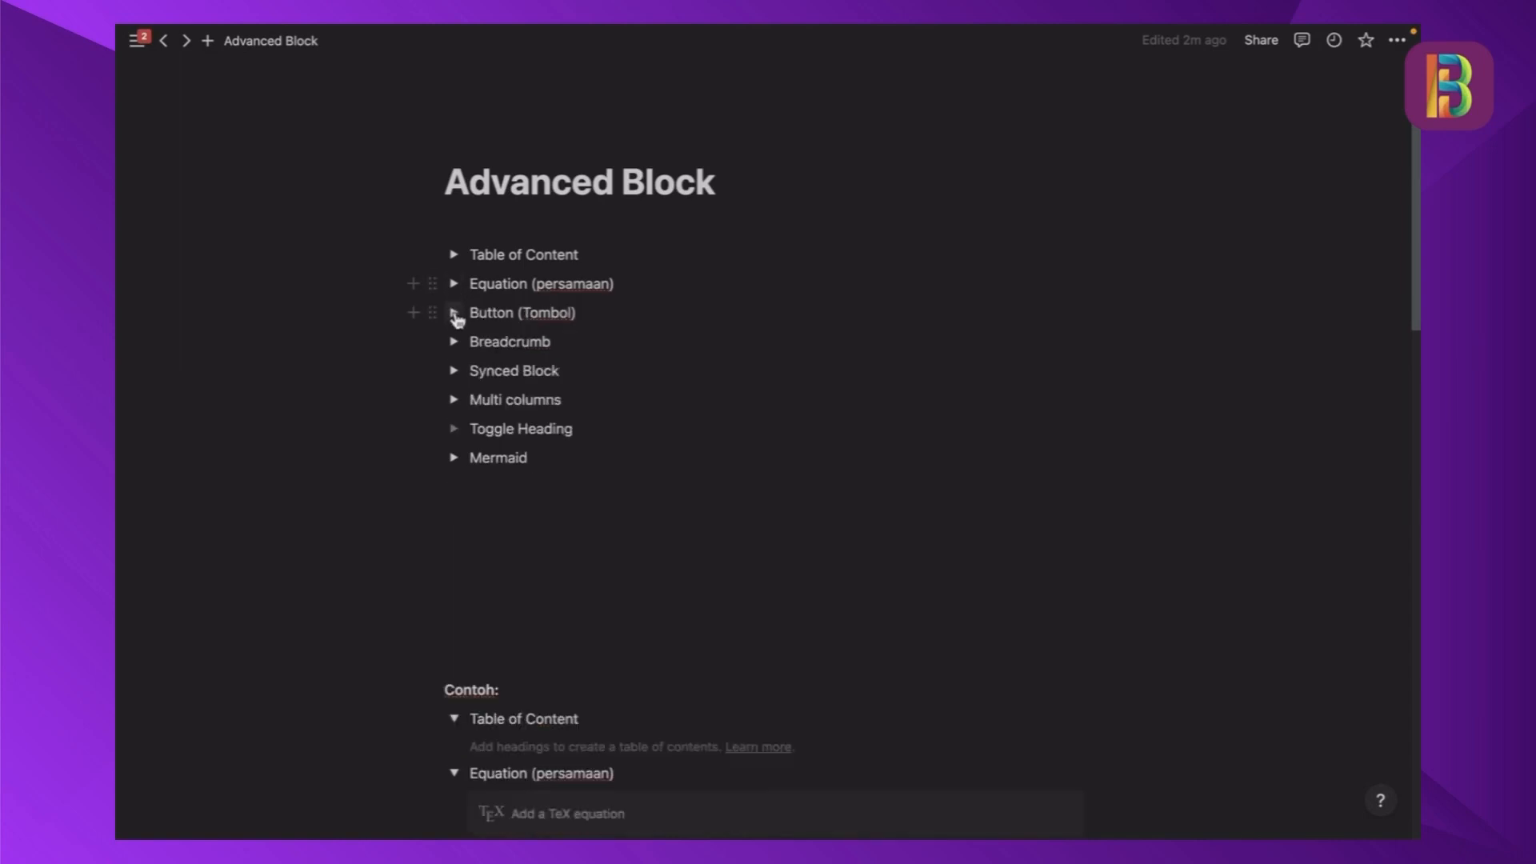
left_click(454, 313)
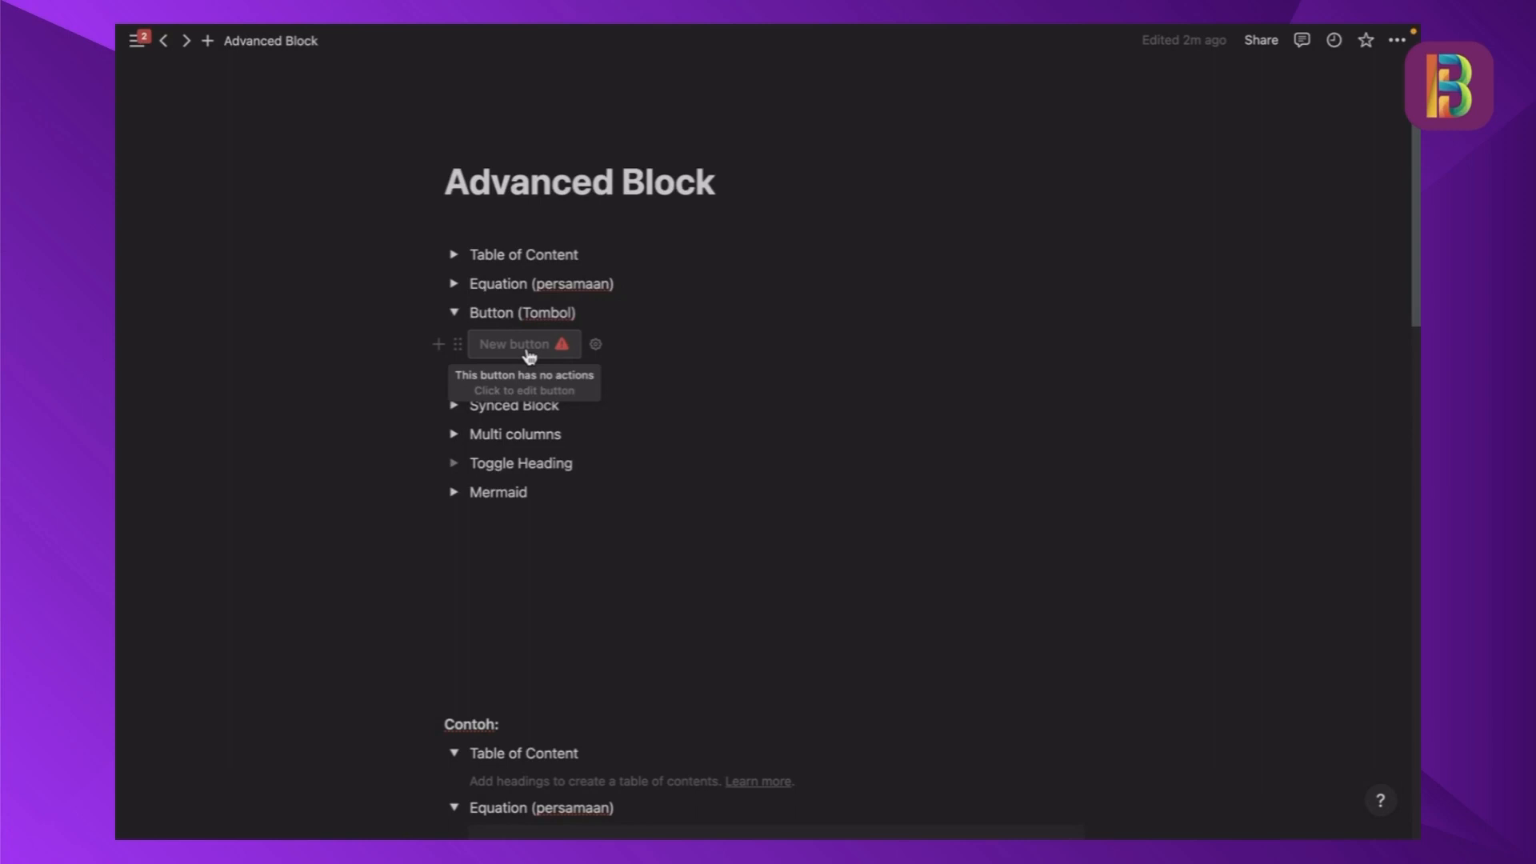
left_click(454, 312)
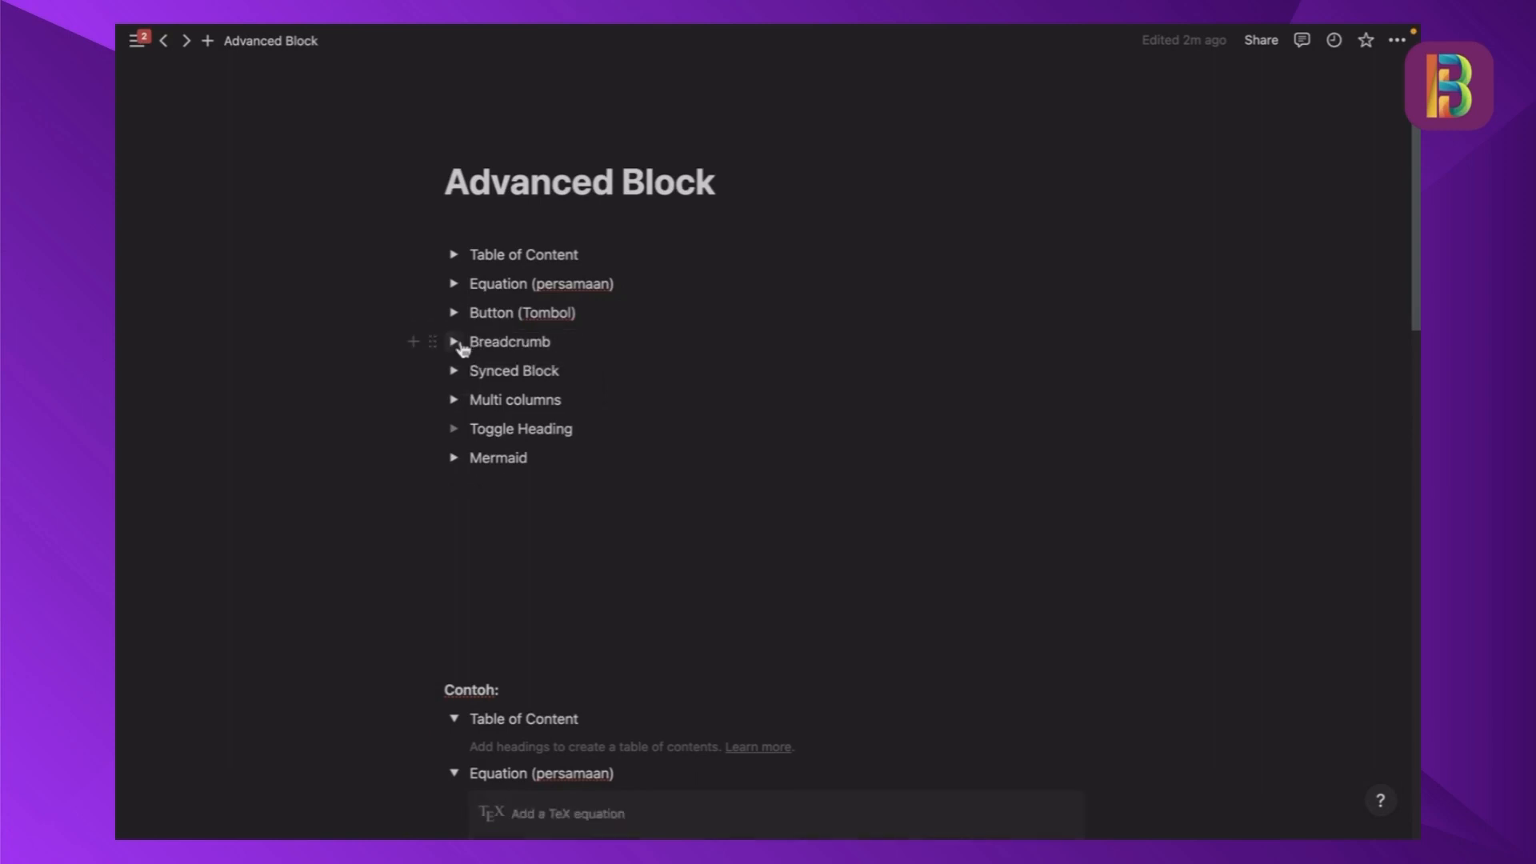
left_click(455, 342)
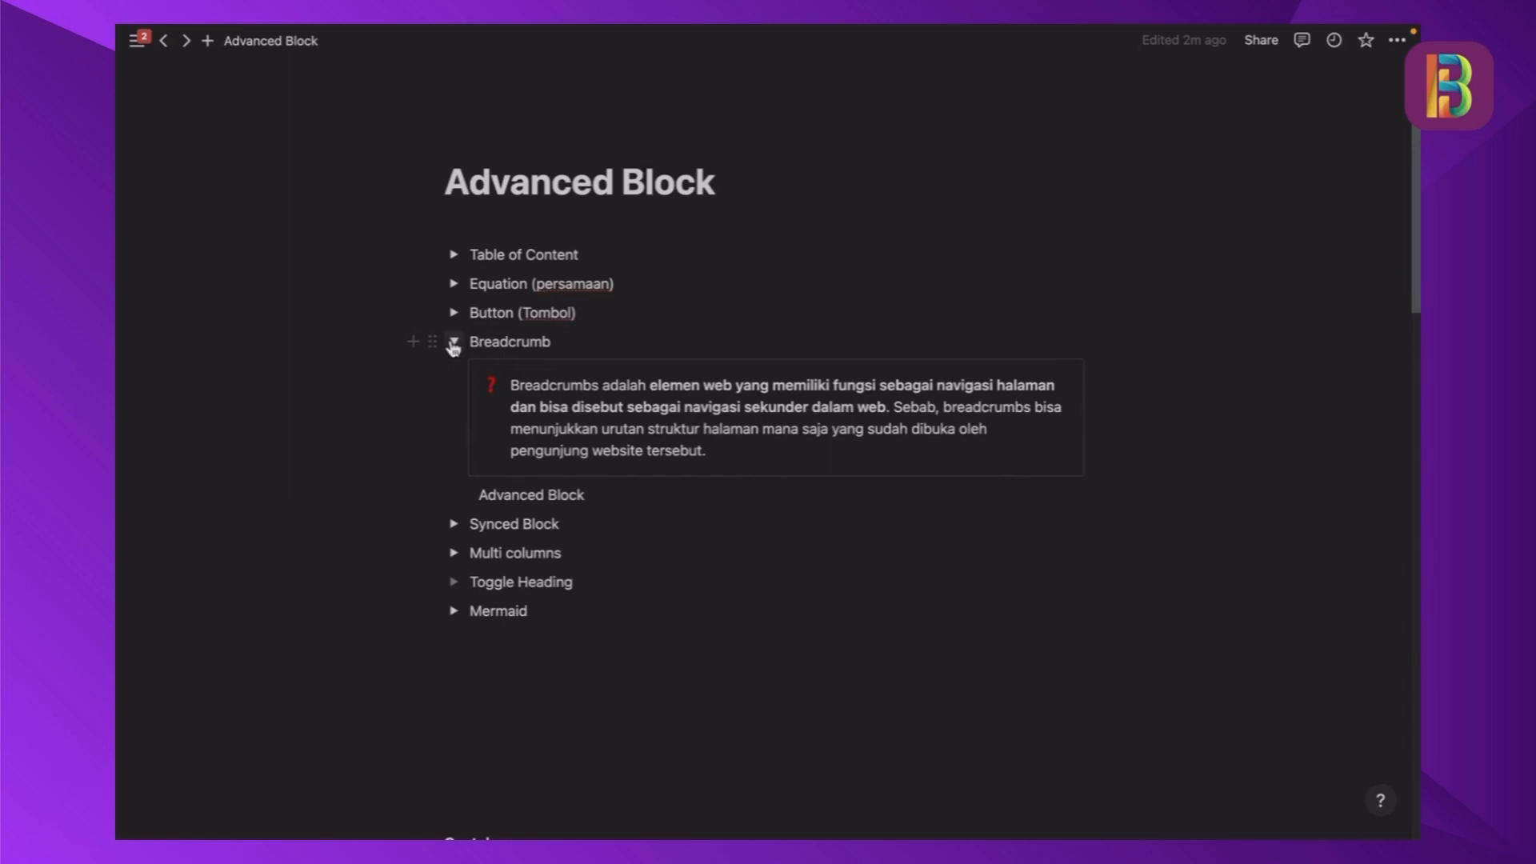
left_click(454, 342)
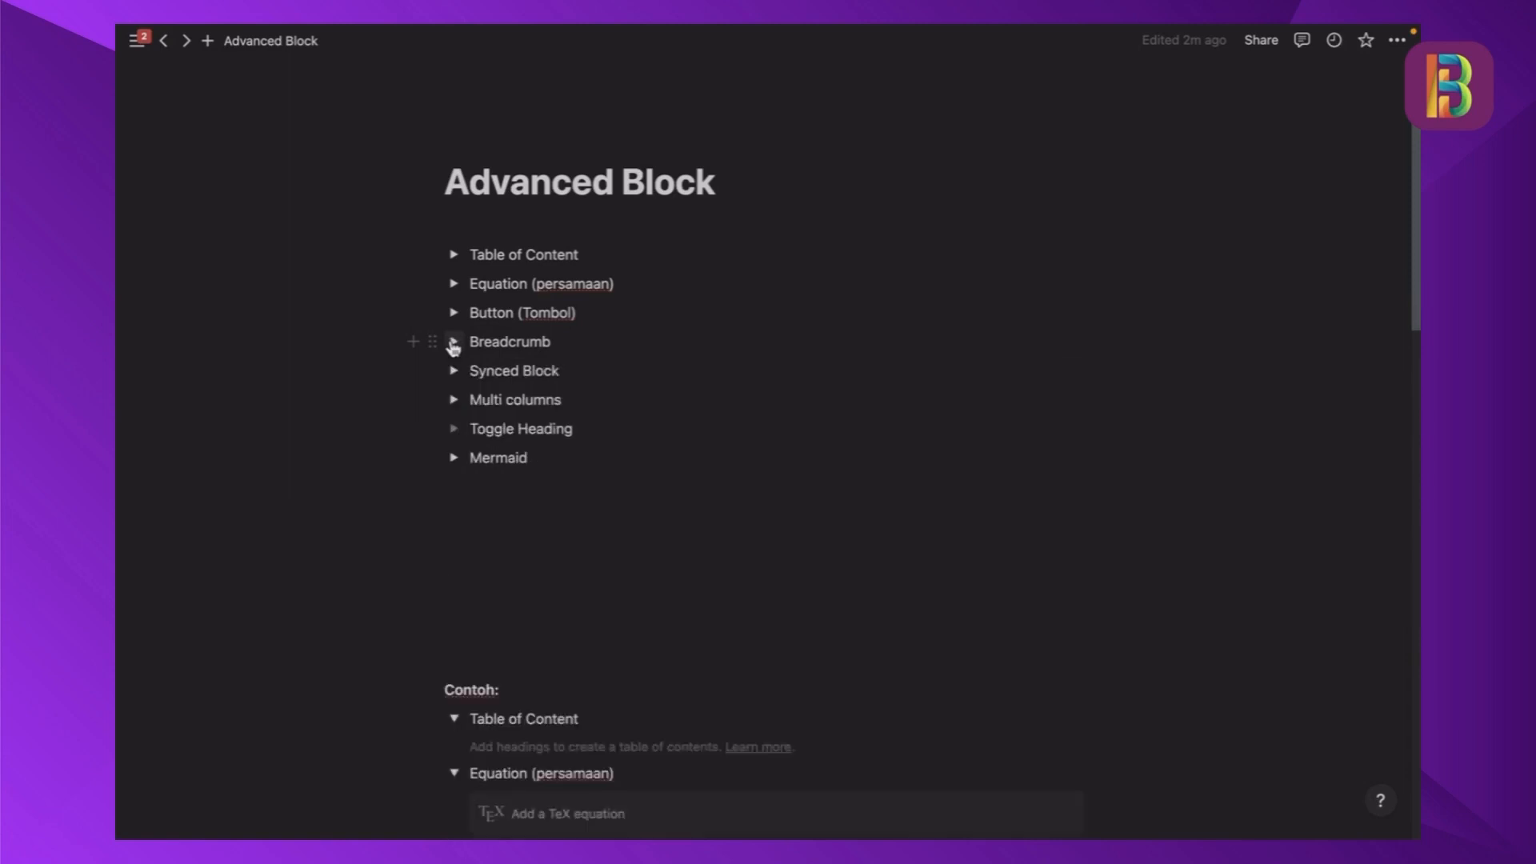
- Expand and collapse the Synced Block, Multi columns and Toggle Heading toggles one by one to view their contents
left_click(453, 370)
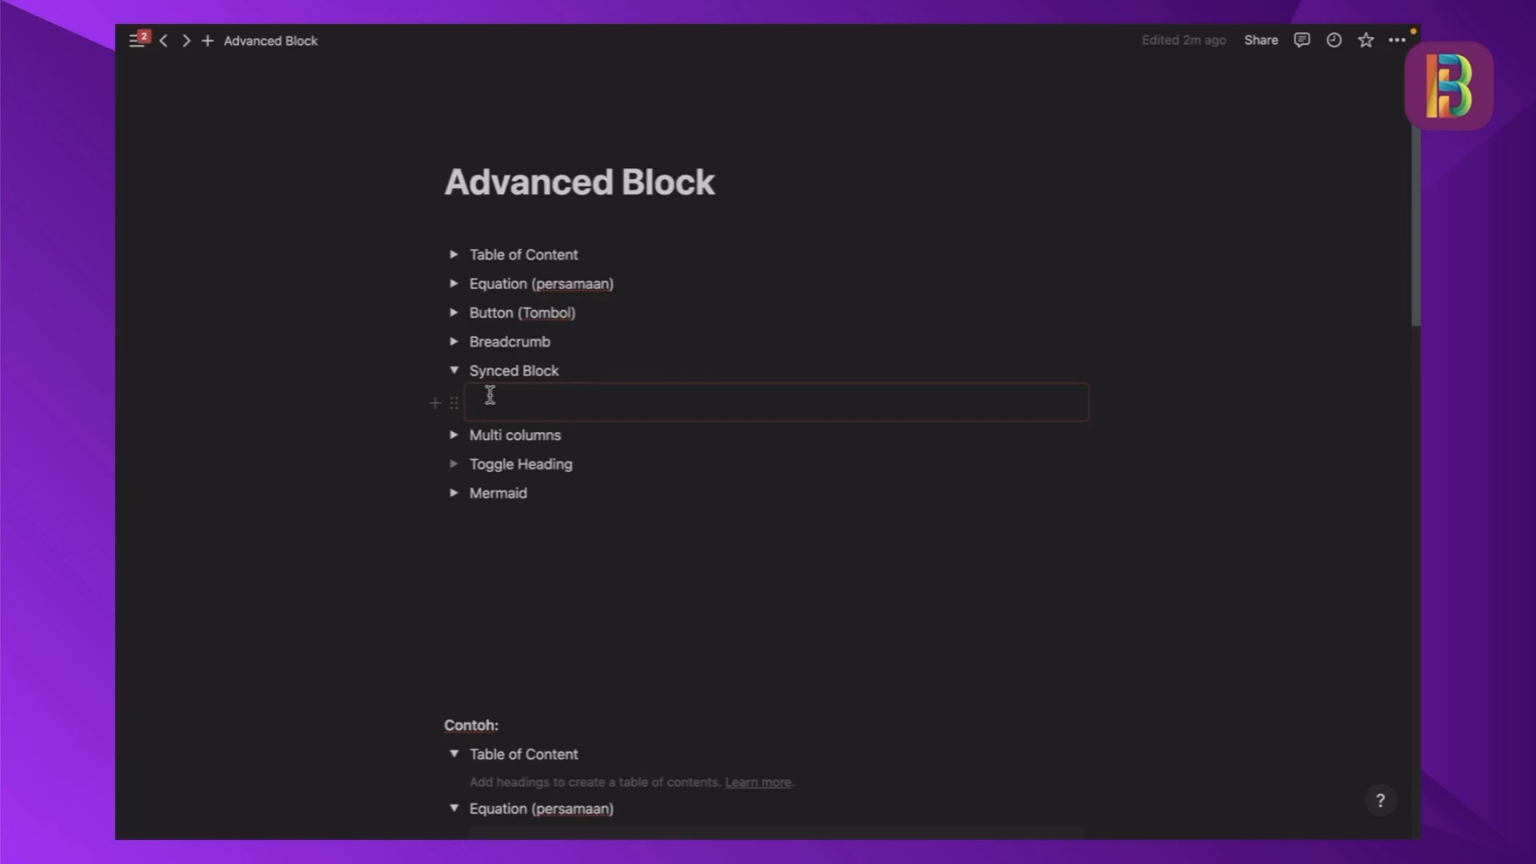
left_click(454, 371)
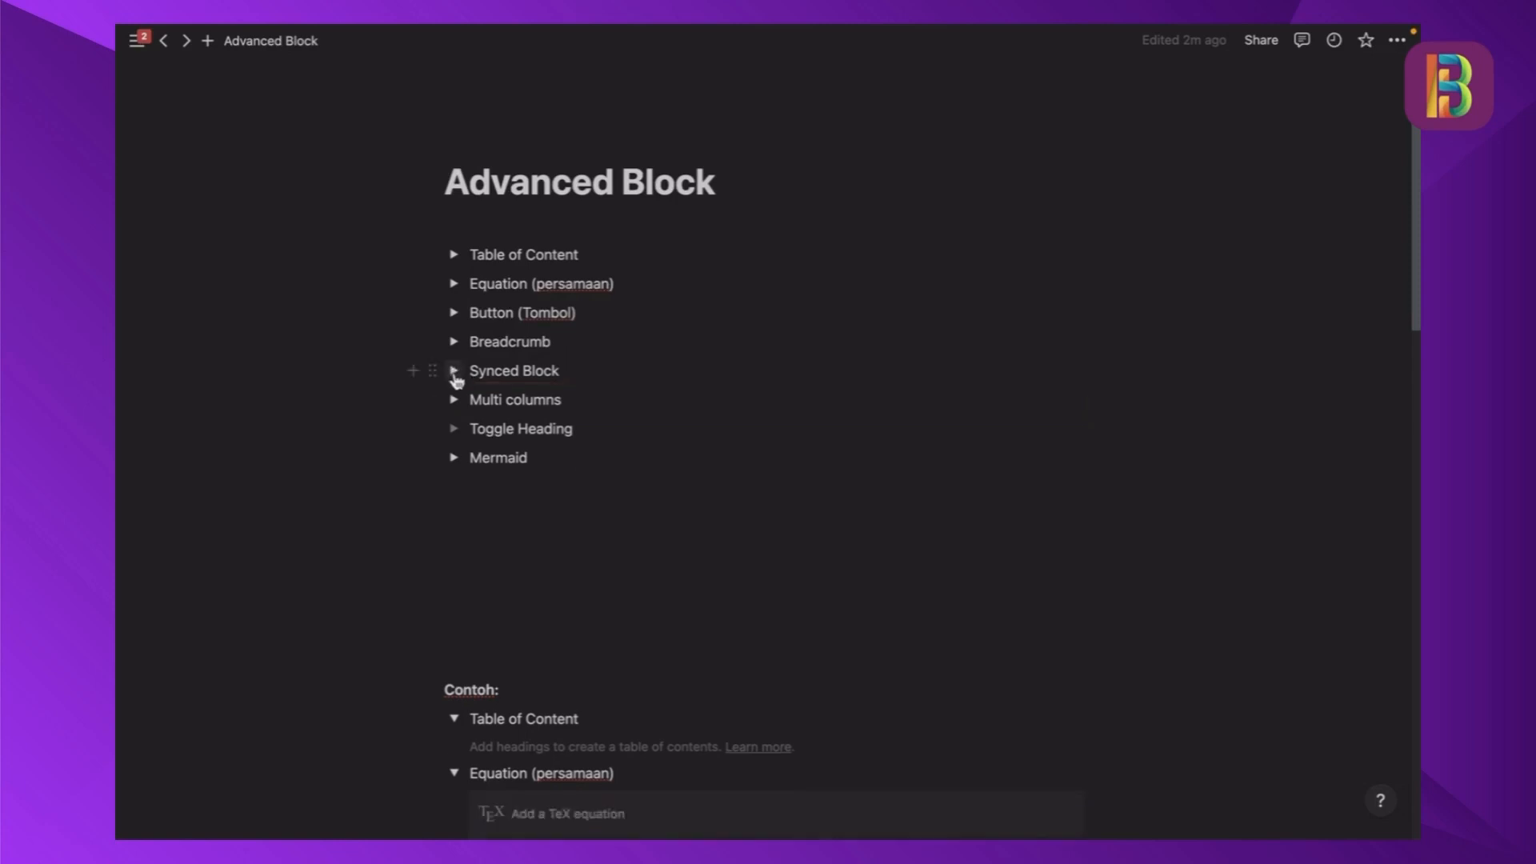
left_click(454, 400)
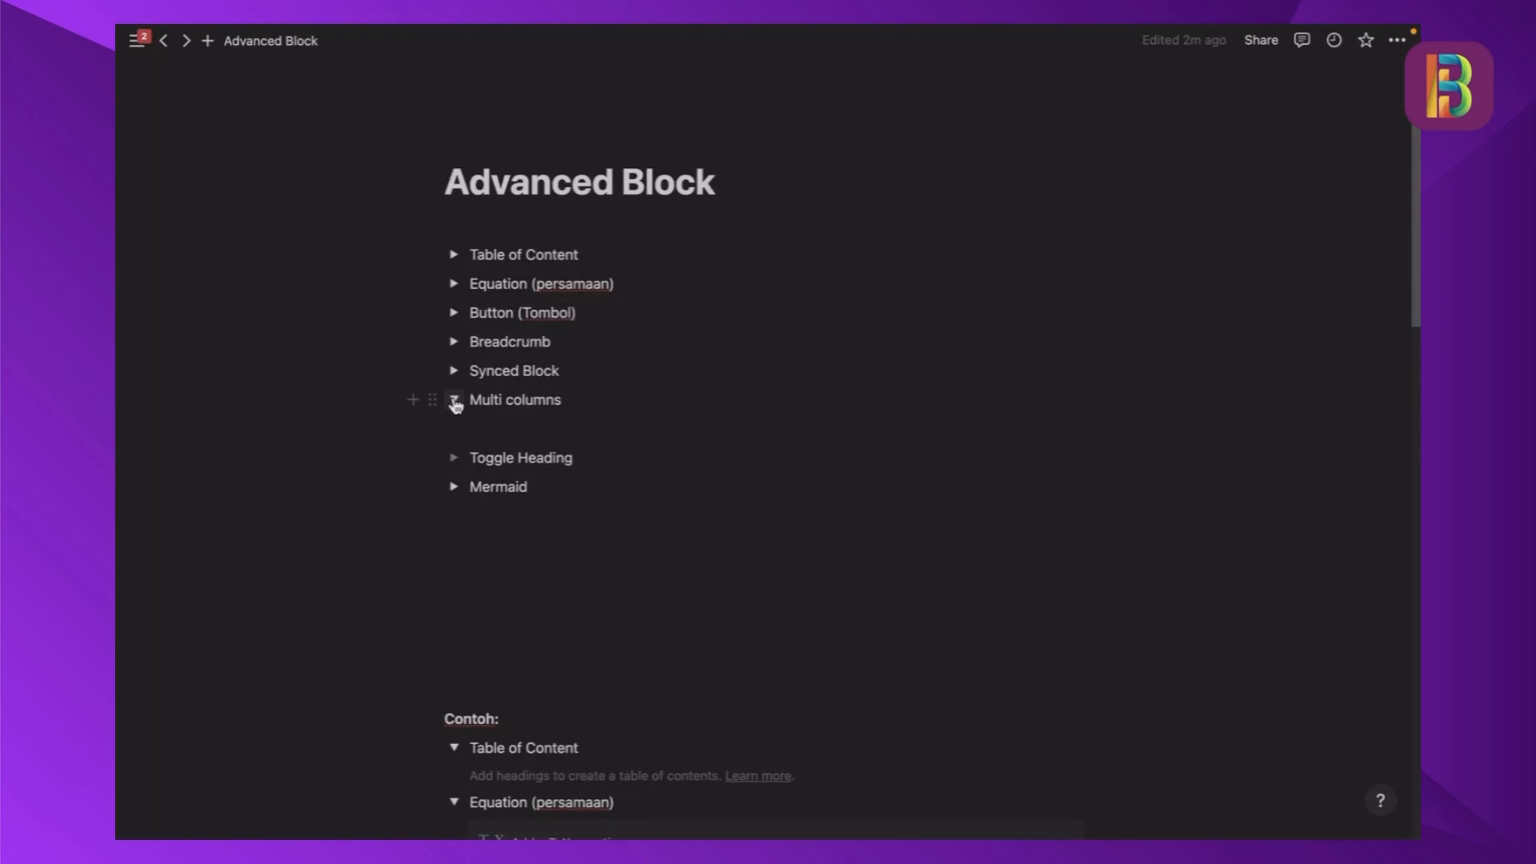
left_click(455, 401)
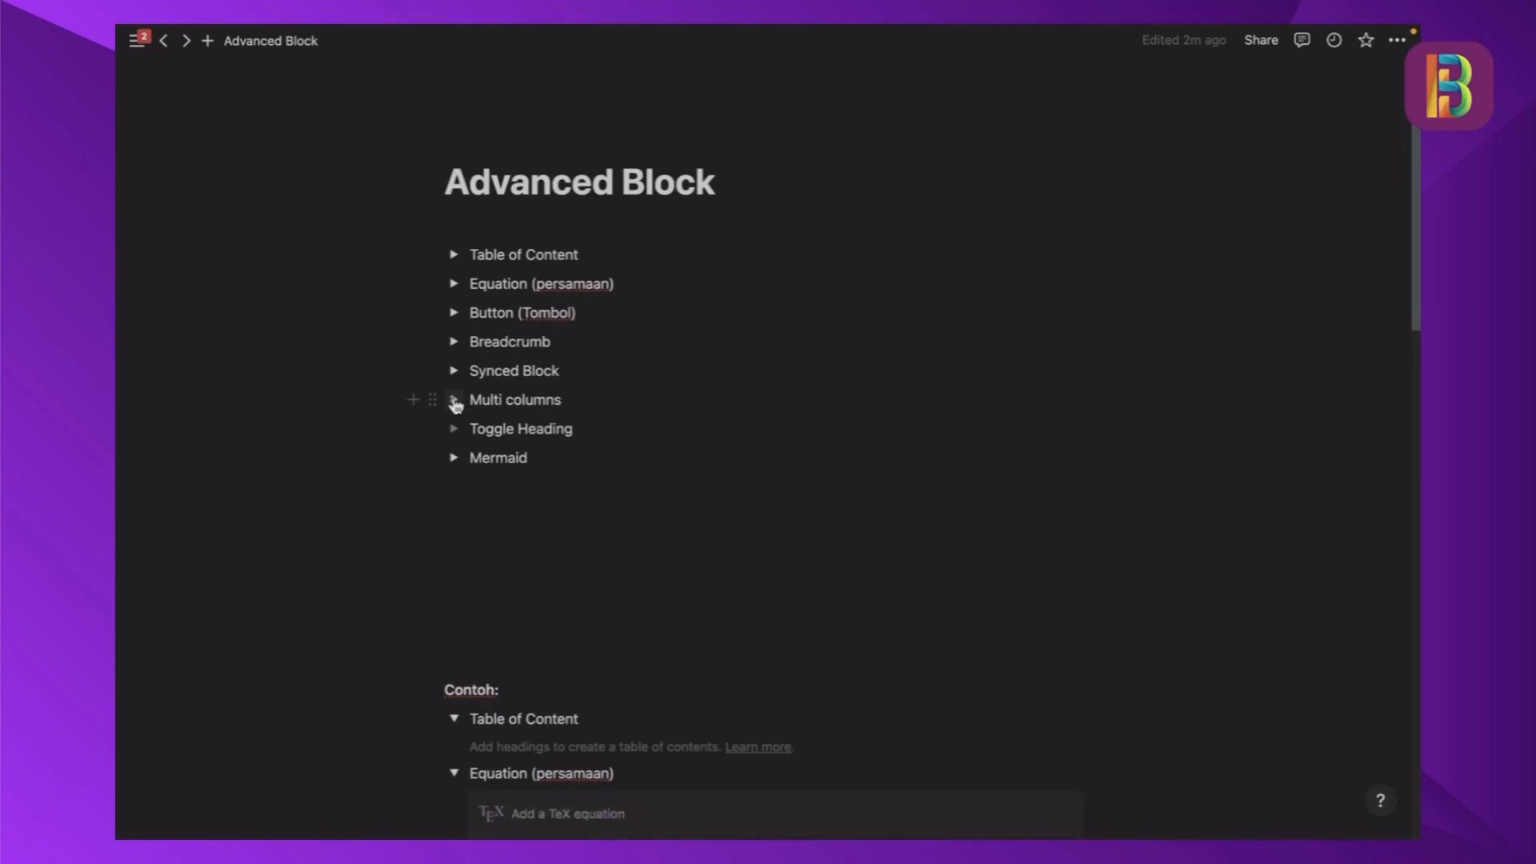
left_click(456, 431)
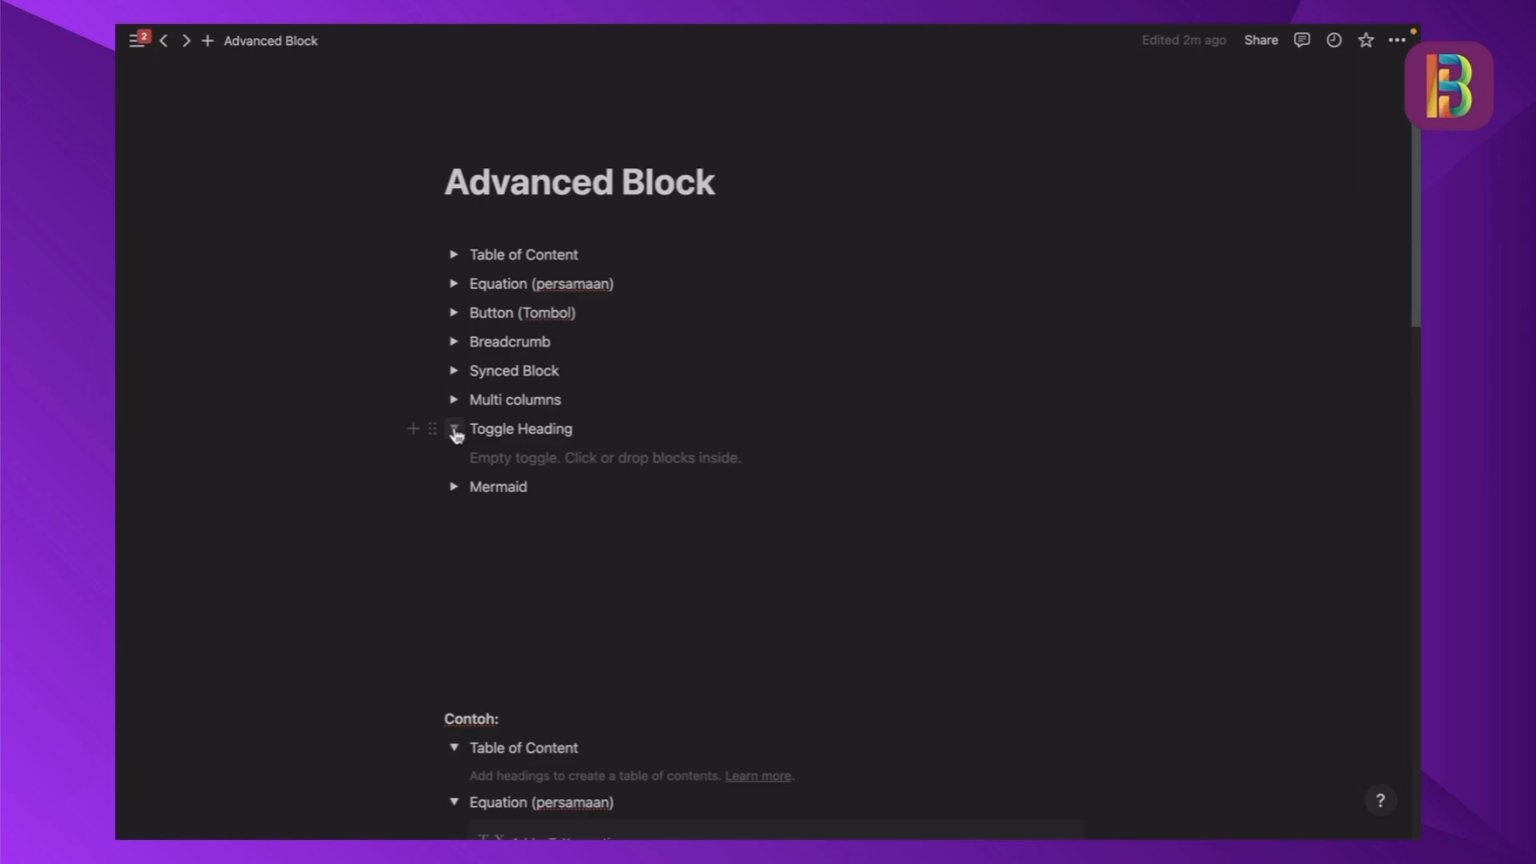
left_click(454, 432)
- Expand the Mermaid toggle, examine its description and example diagram, and collapse it again
left_click(455, 459)
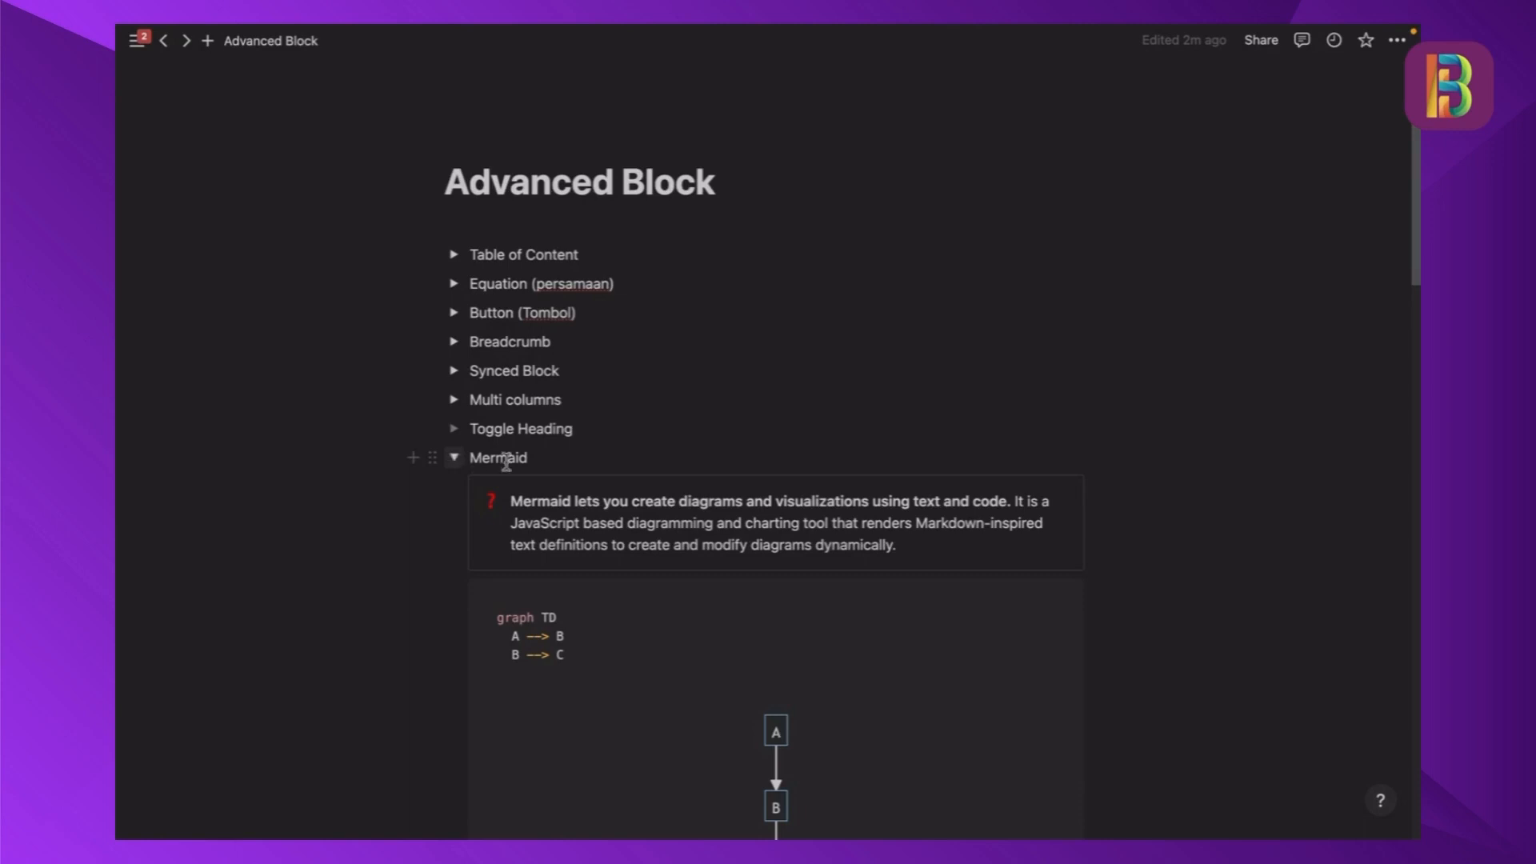
scroll(737, 566, "down", 2)
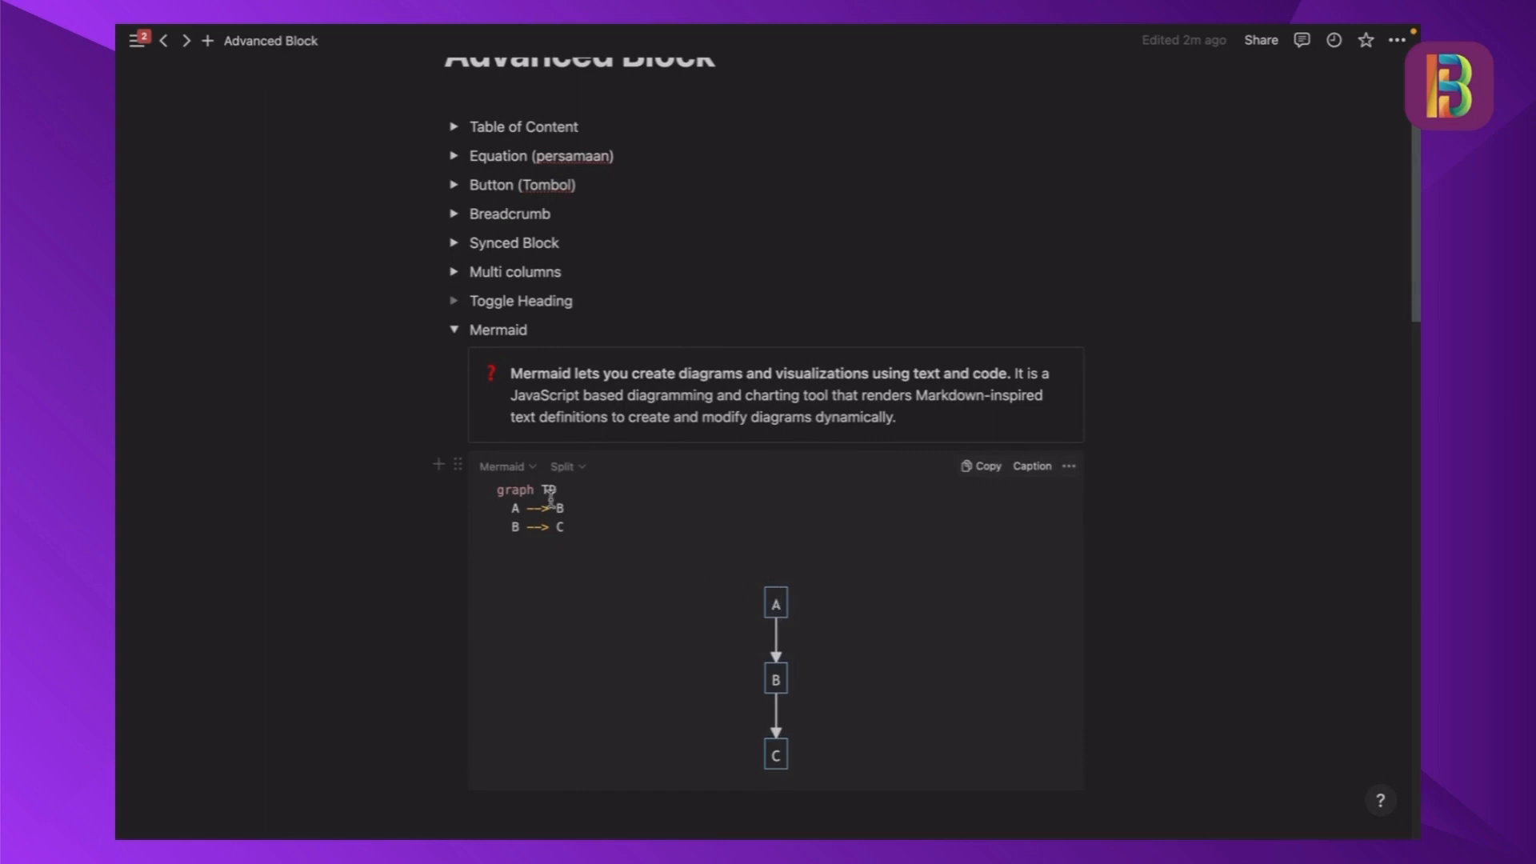
scroll(550, 496, "up", 1)
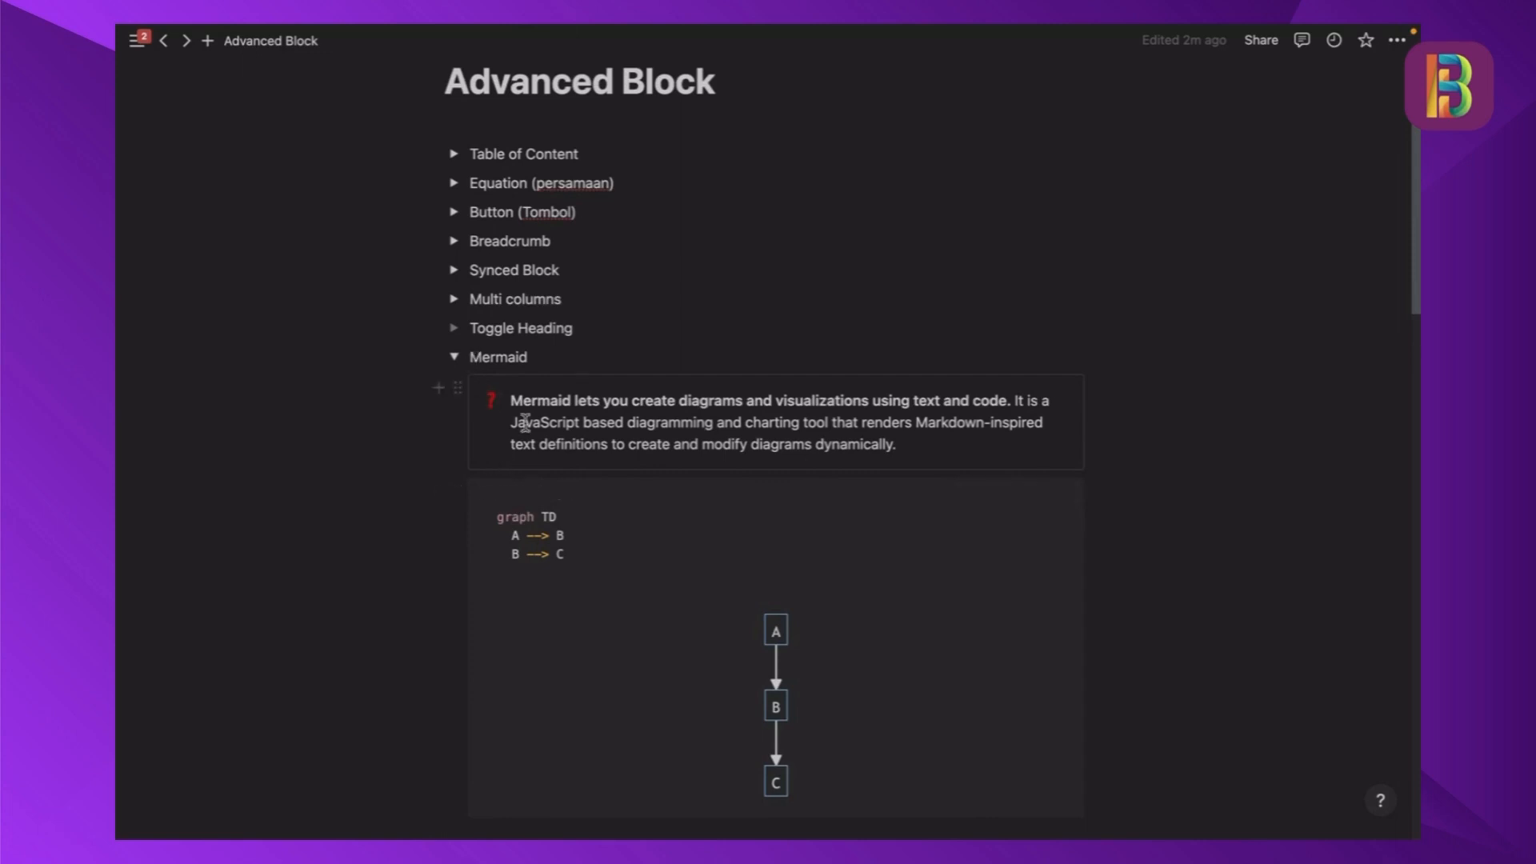
scroll(525, 422, "up", 1)
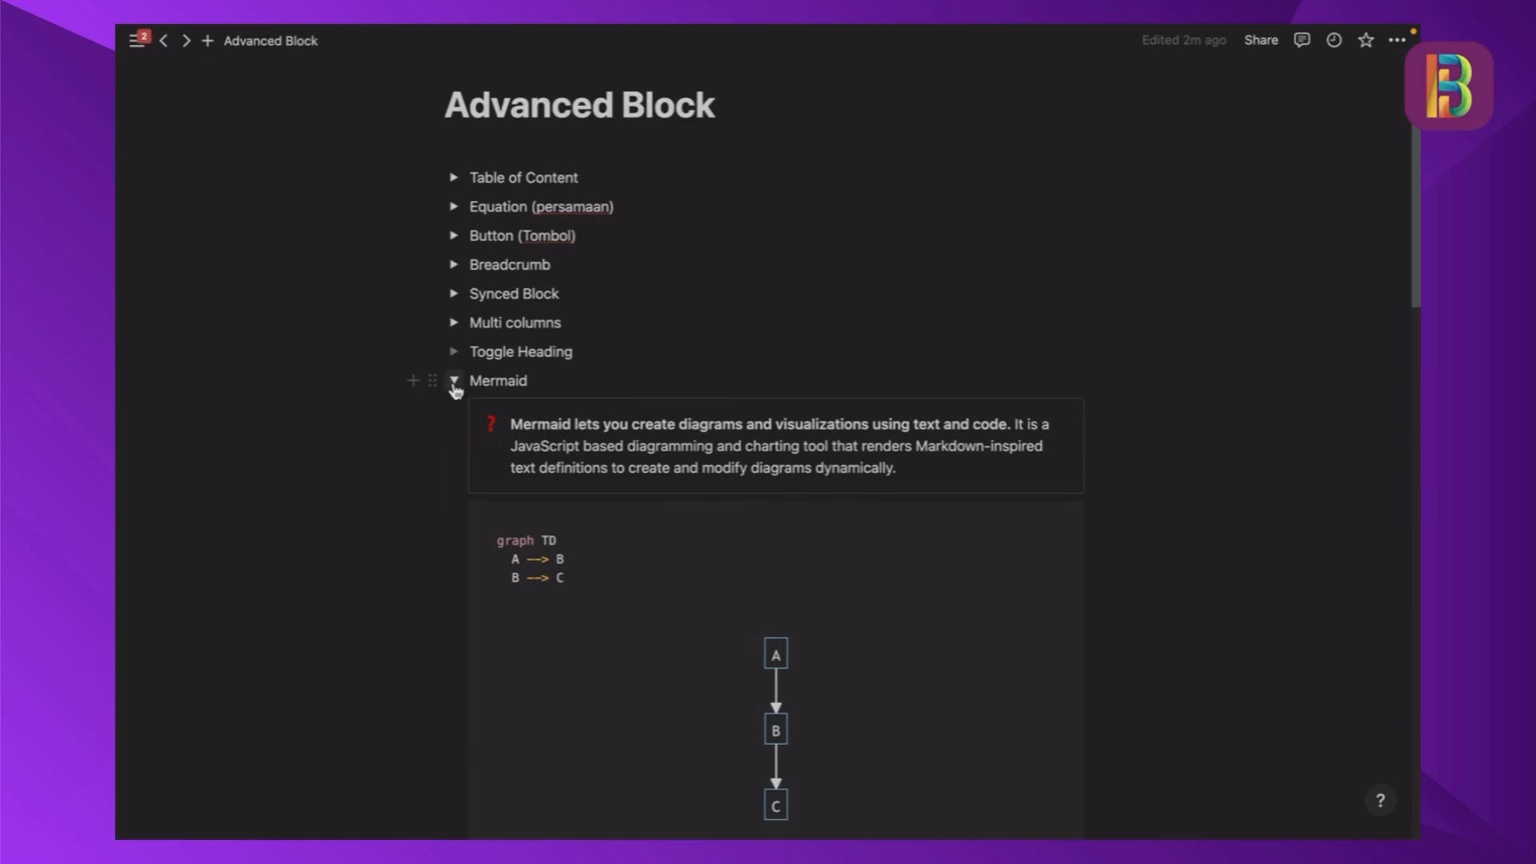
left_click(453, 382)
- Add a Heading 1 block reading "tes" below the Contoh list, after a blank line
scroll(577, 453, "down", 3)
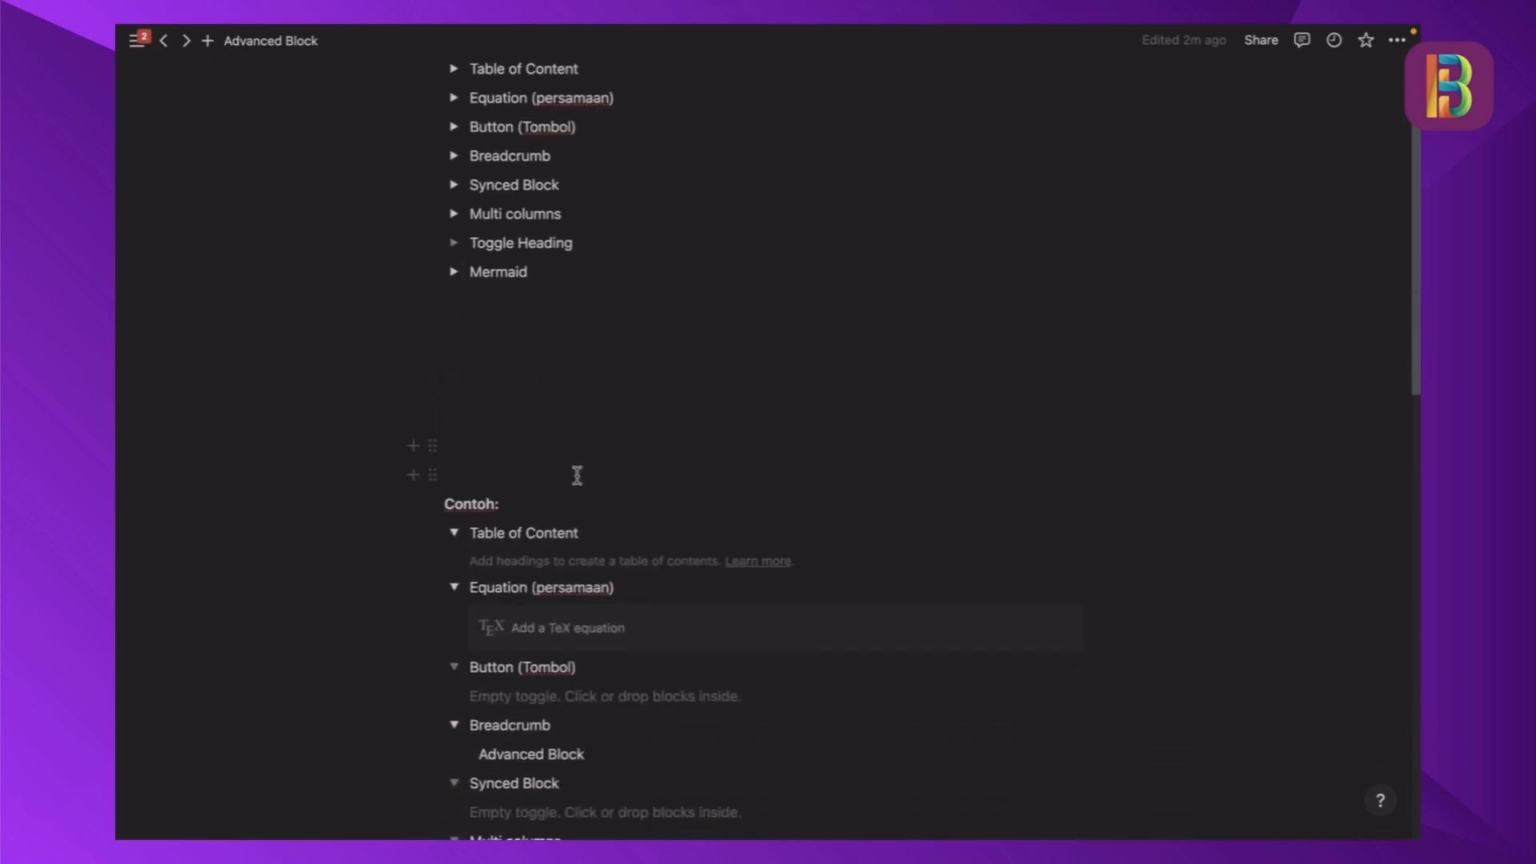
scroll(577, 475, "down", 3)
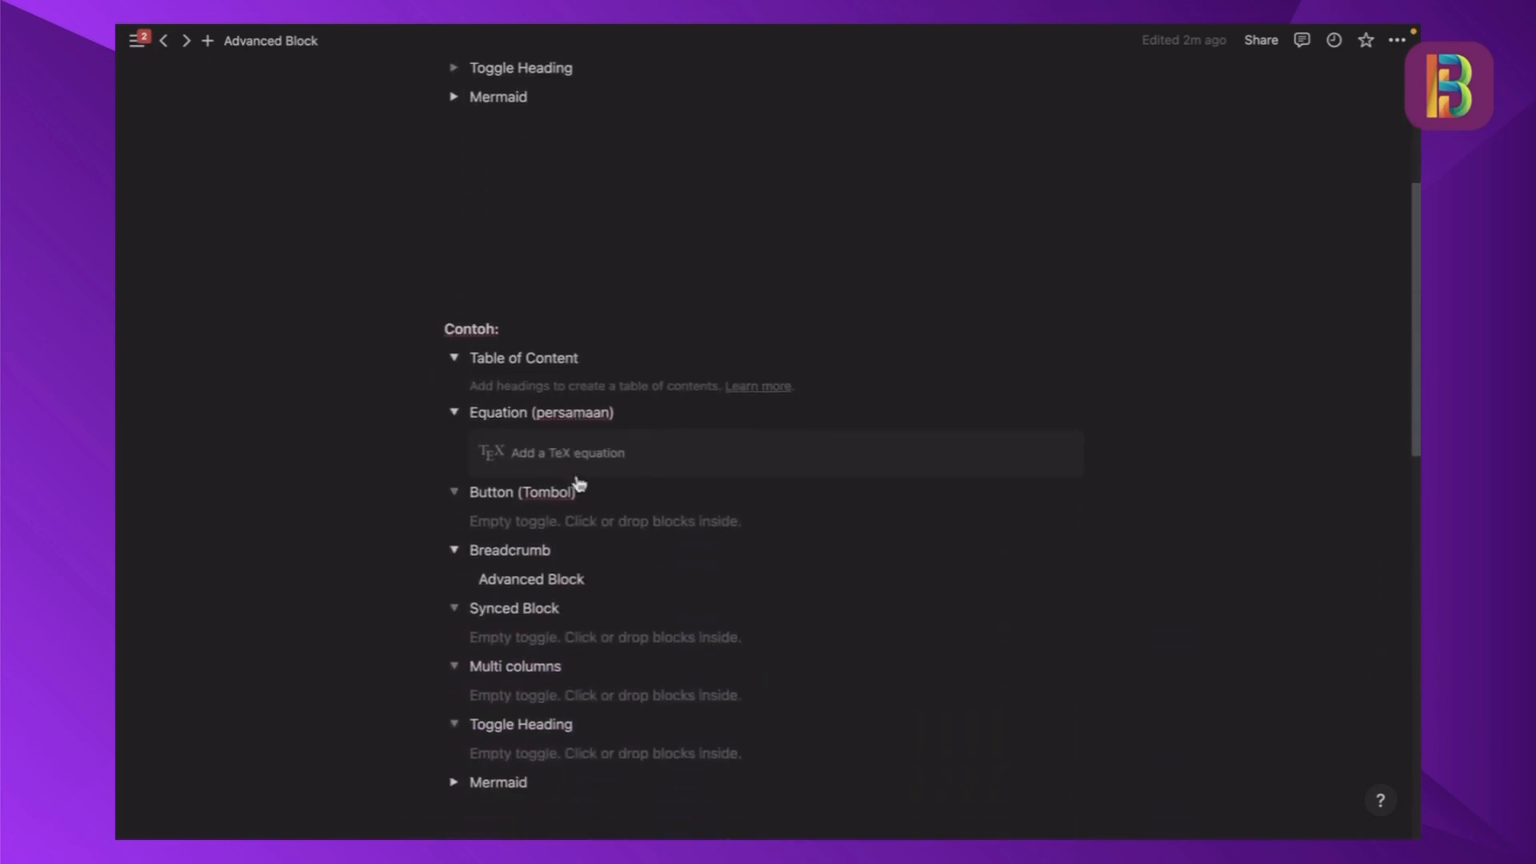
scroll(566, 346, "up", 1)
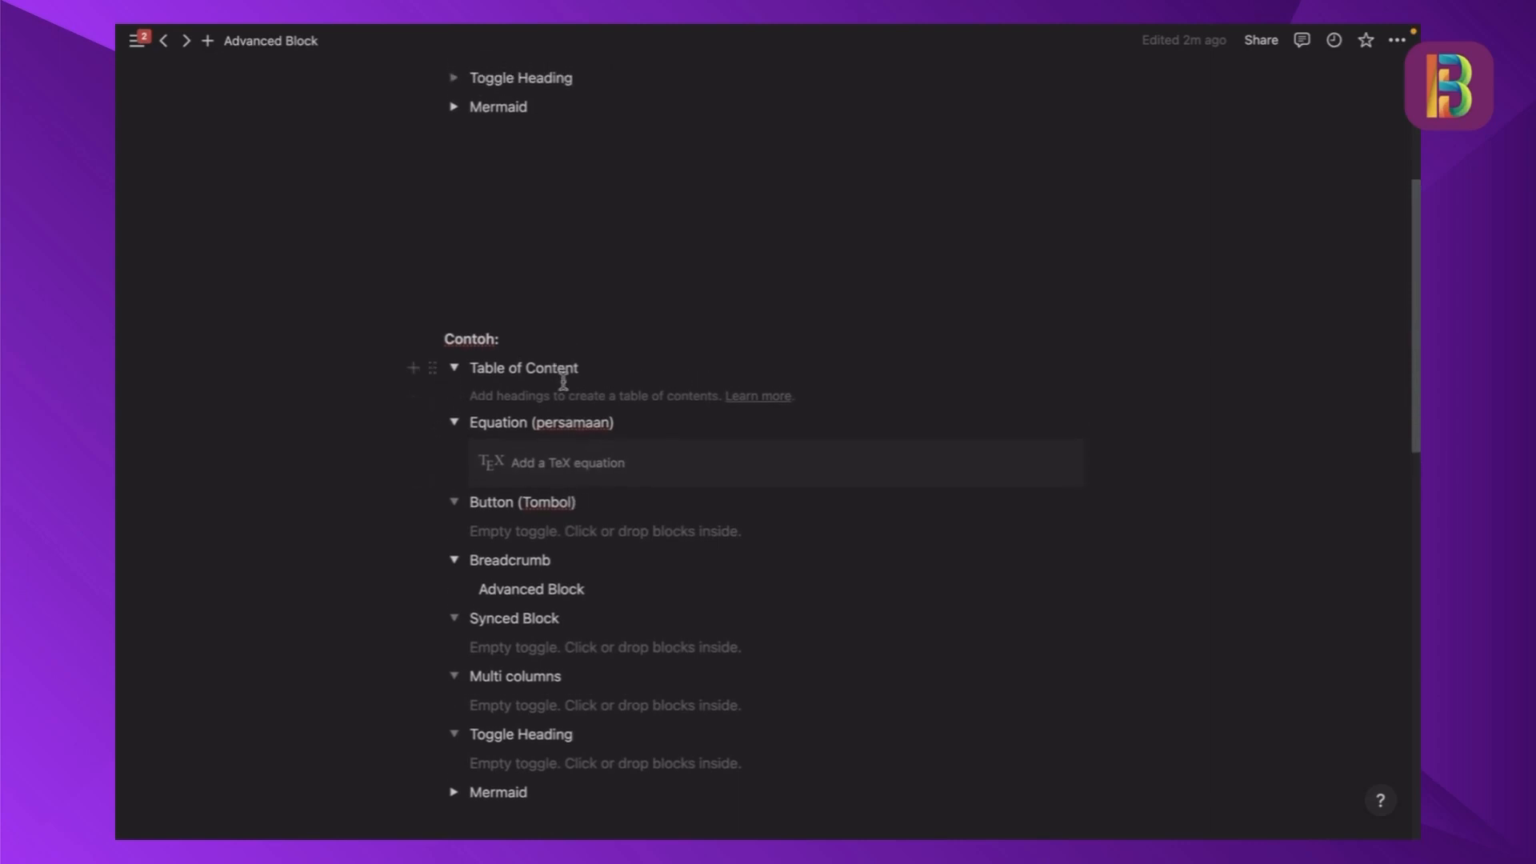
scroll(568, 384, "down", 2)
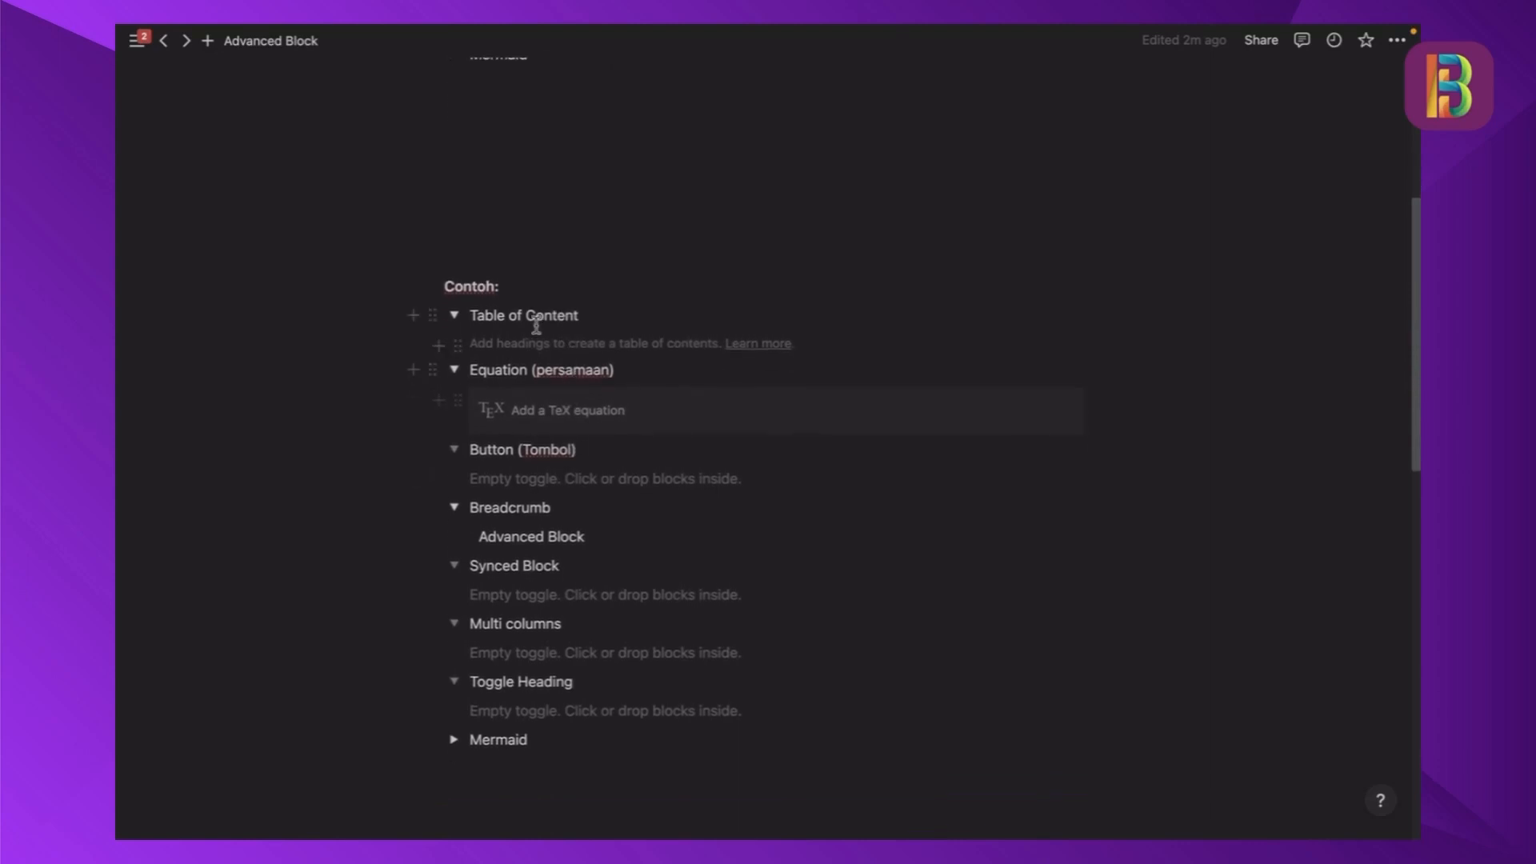
scroll(535, 328, "down", 2)
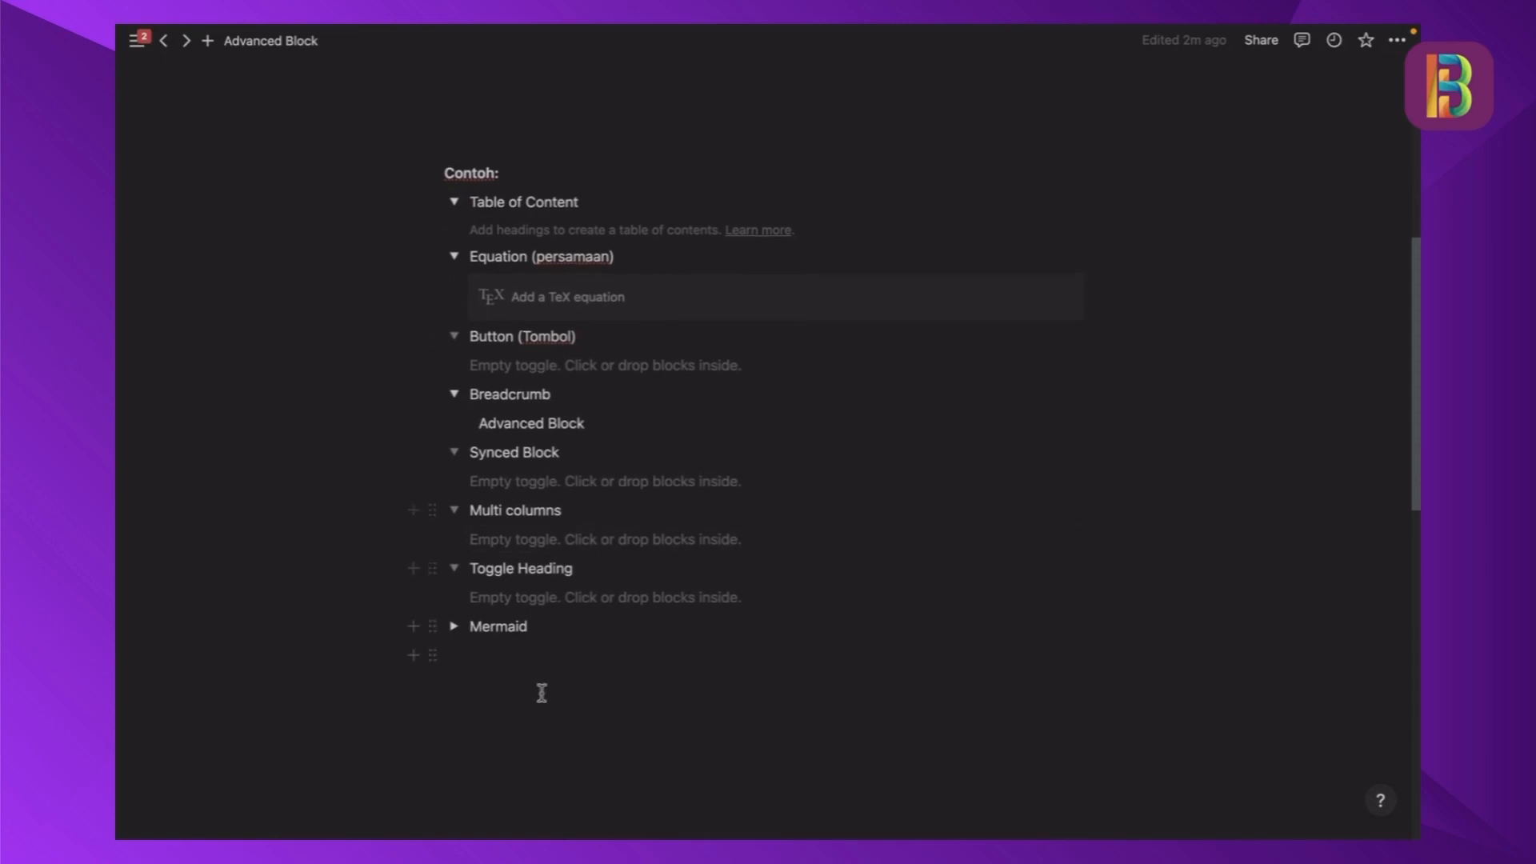
left_click(541, 689)
key("Return")
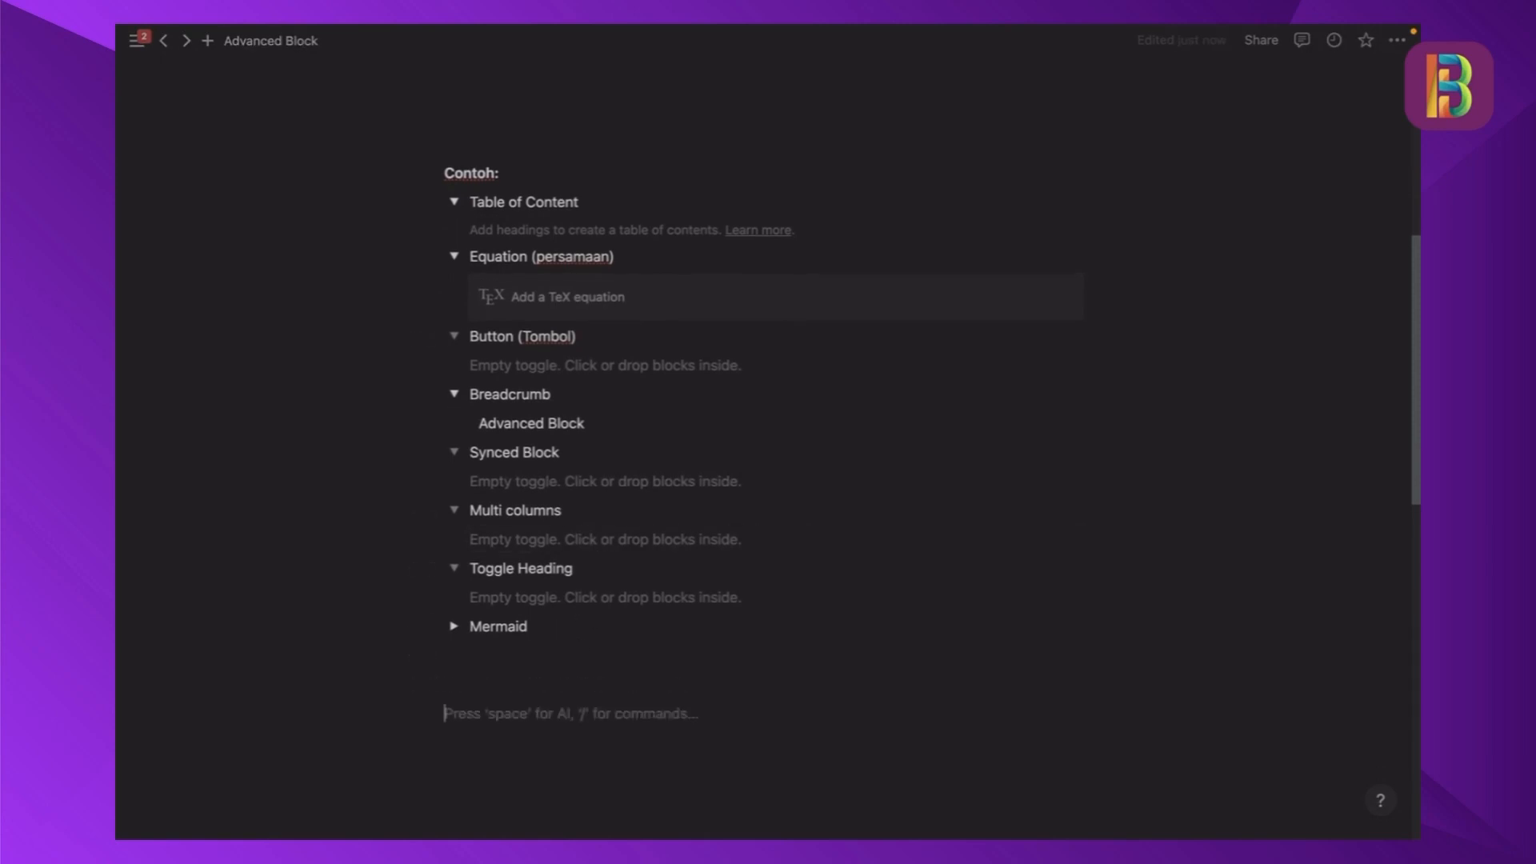
type("/h1")
key("Return")
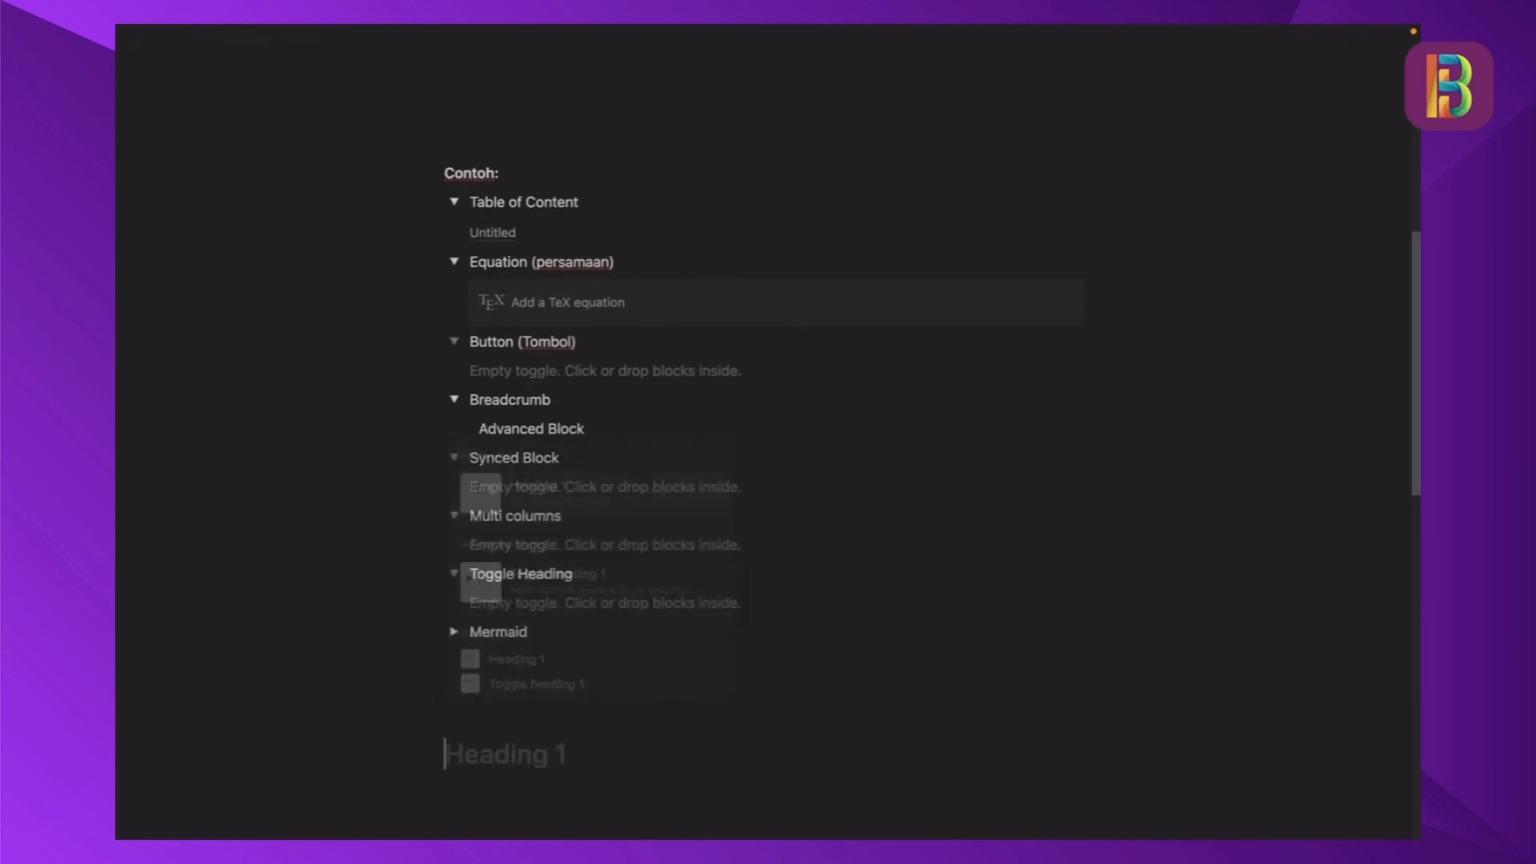
type("tes")
key("Return")
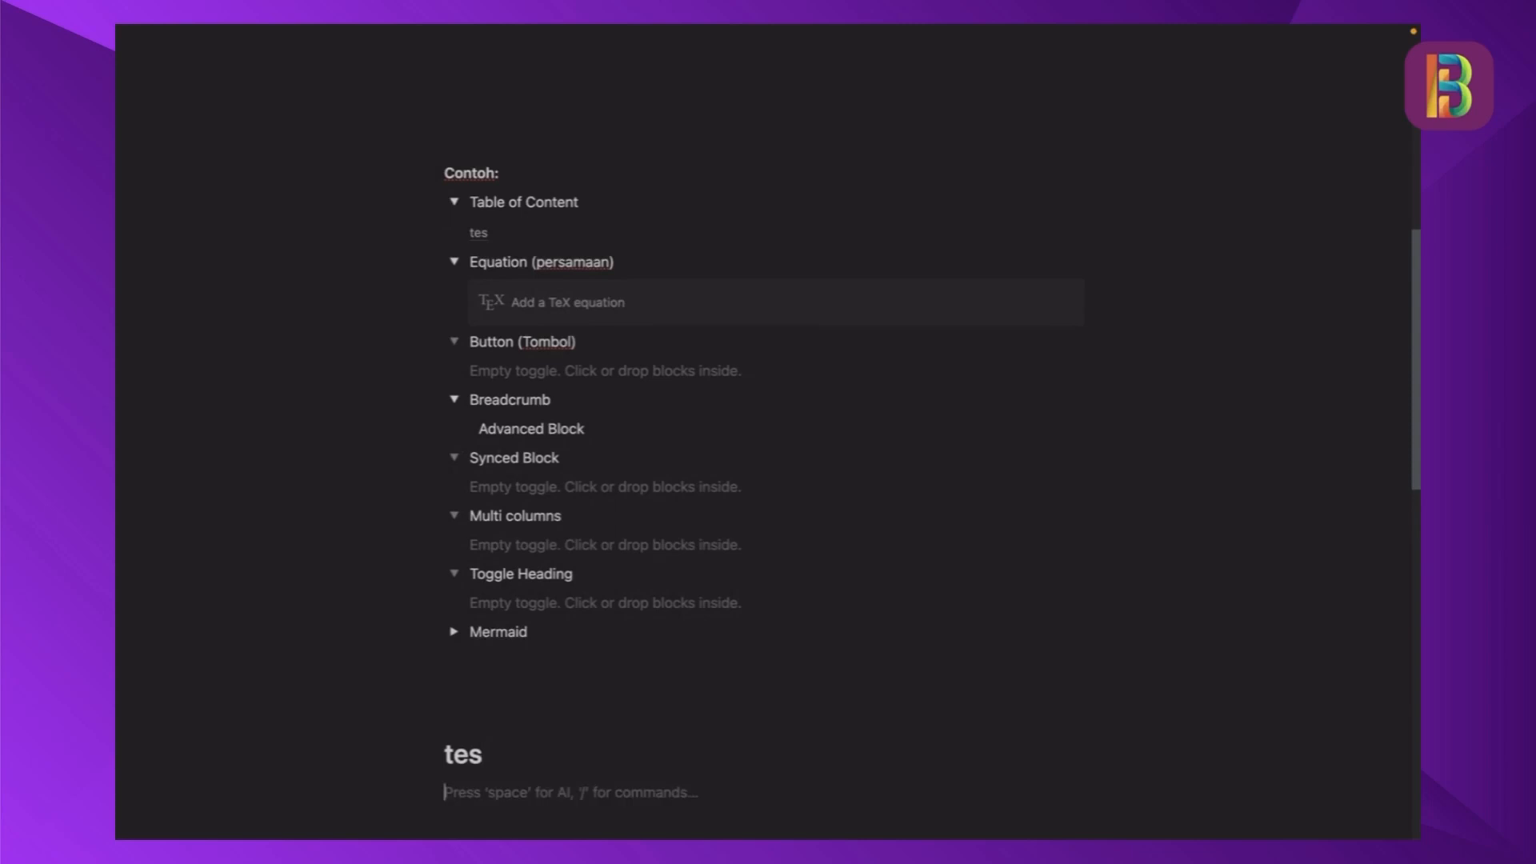
- Add a Heading 2 block reading "tes2" directly below the "tes" heading
type("/")
type("3")
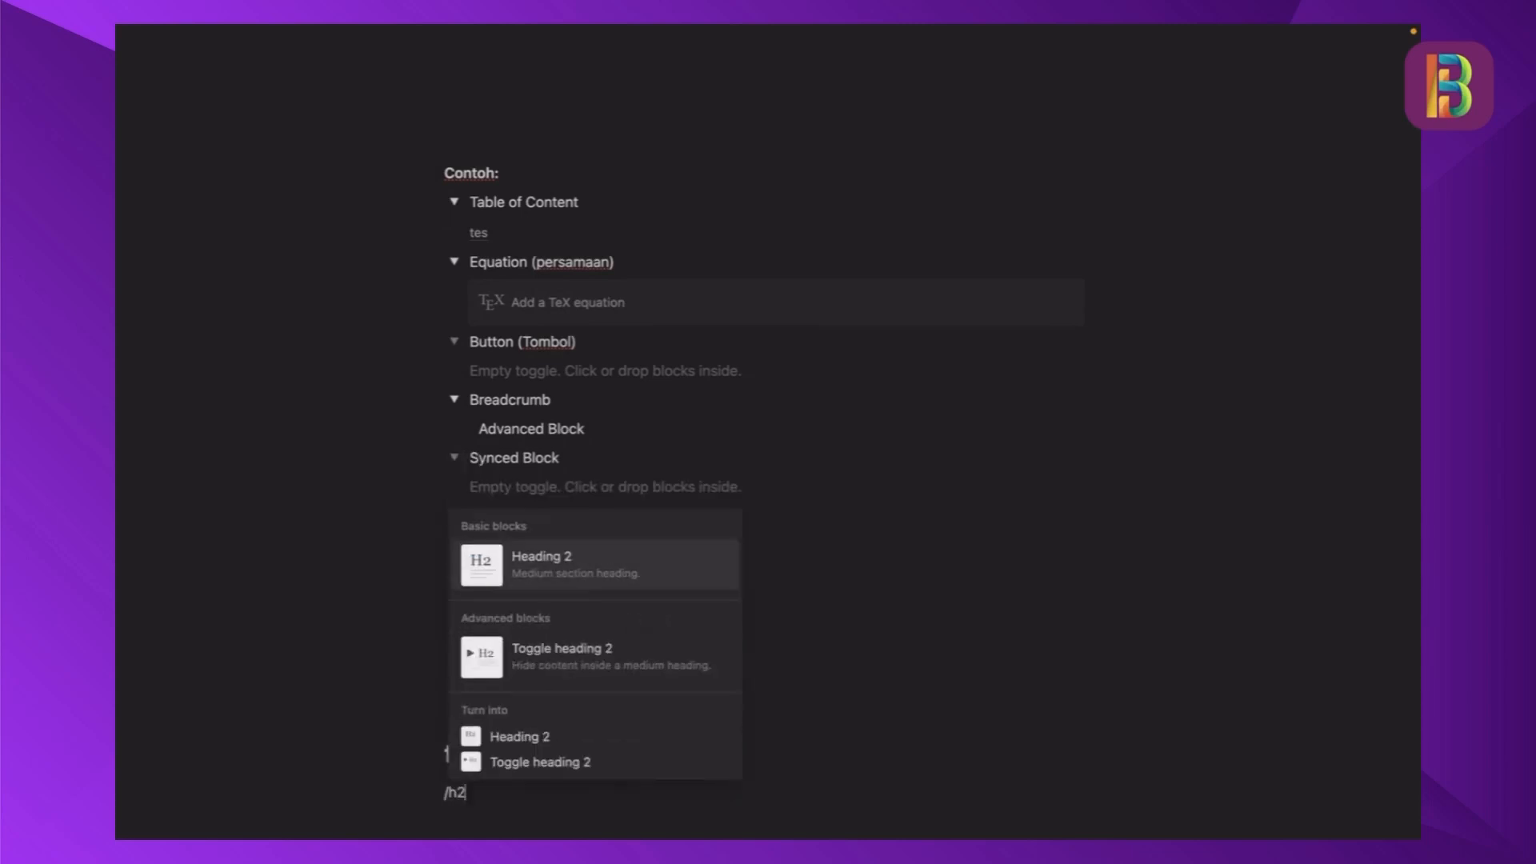
key("Return")
type("tes2")
key("Return")
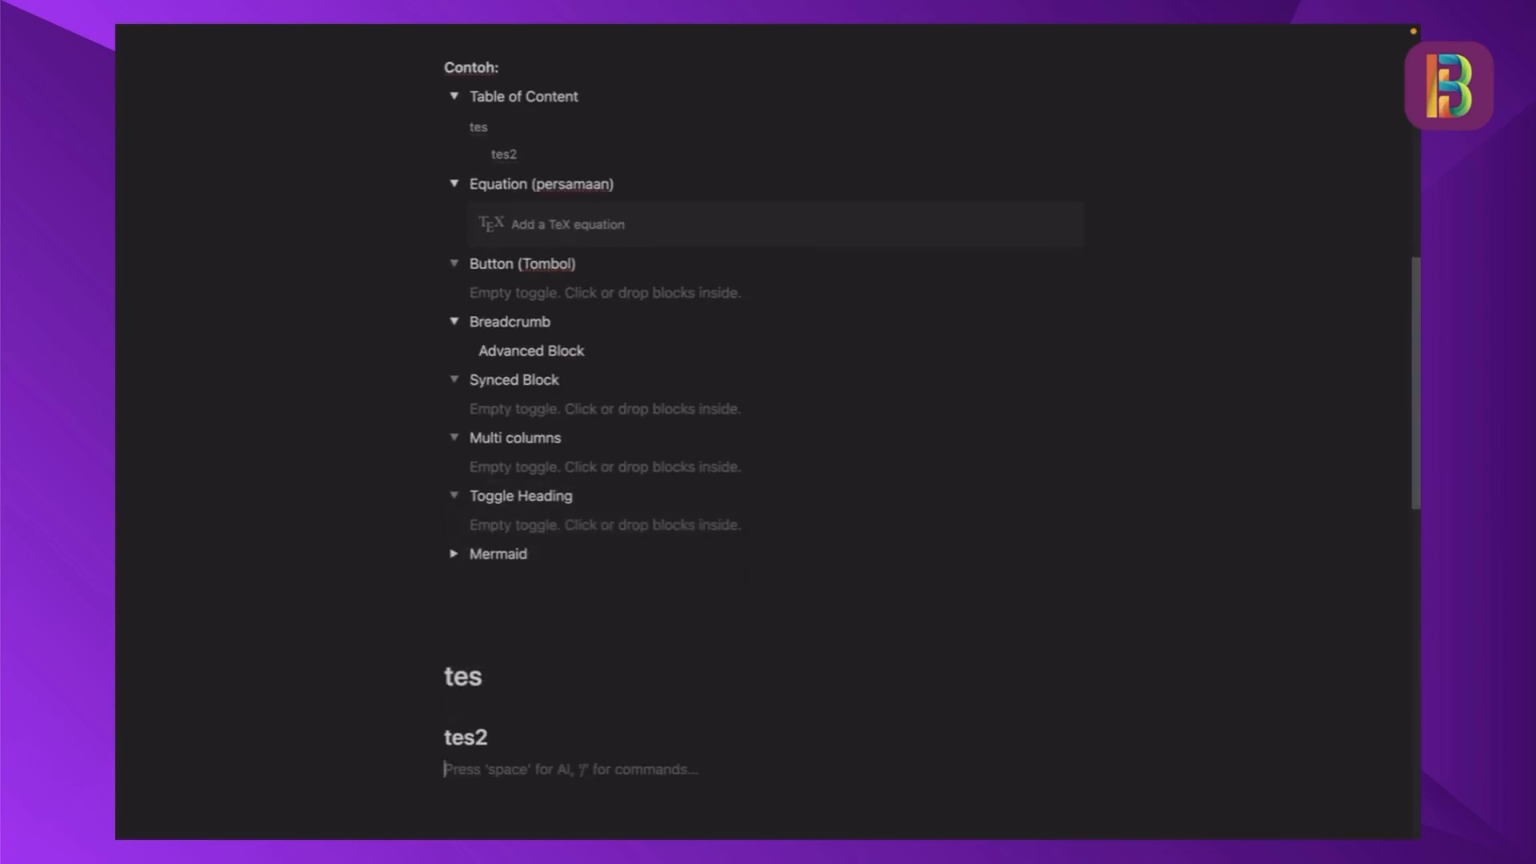
- Add a Heading 3 block reading "tes3" directly below the "tes2" heading
type("/h3")
key("Return")
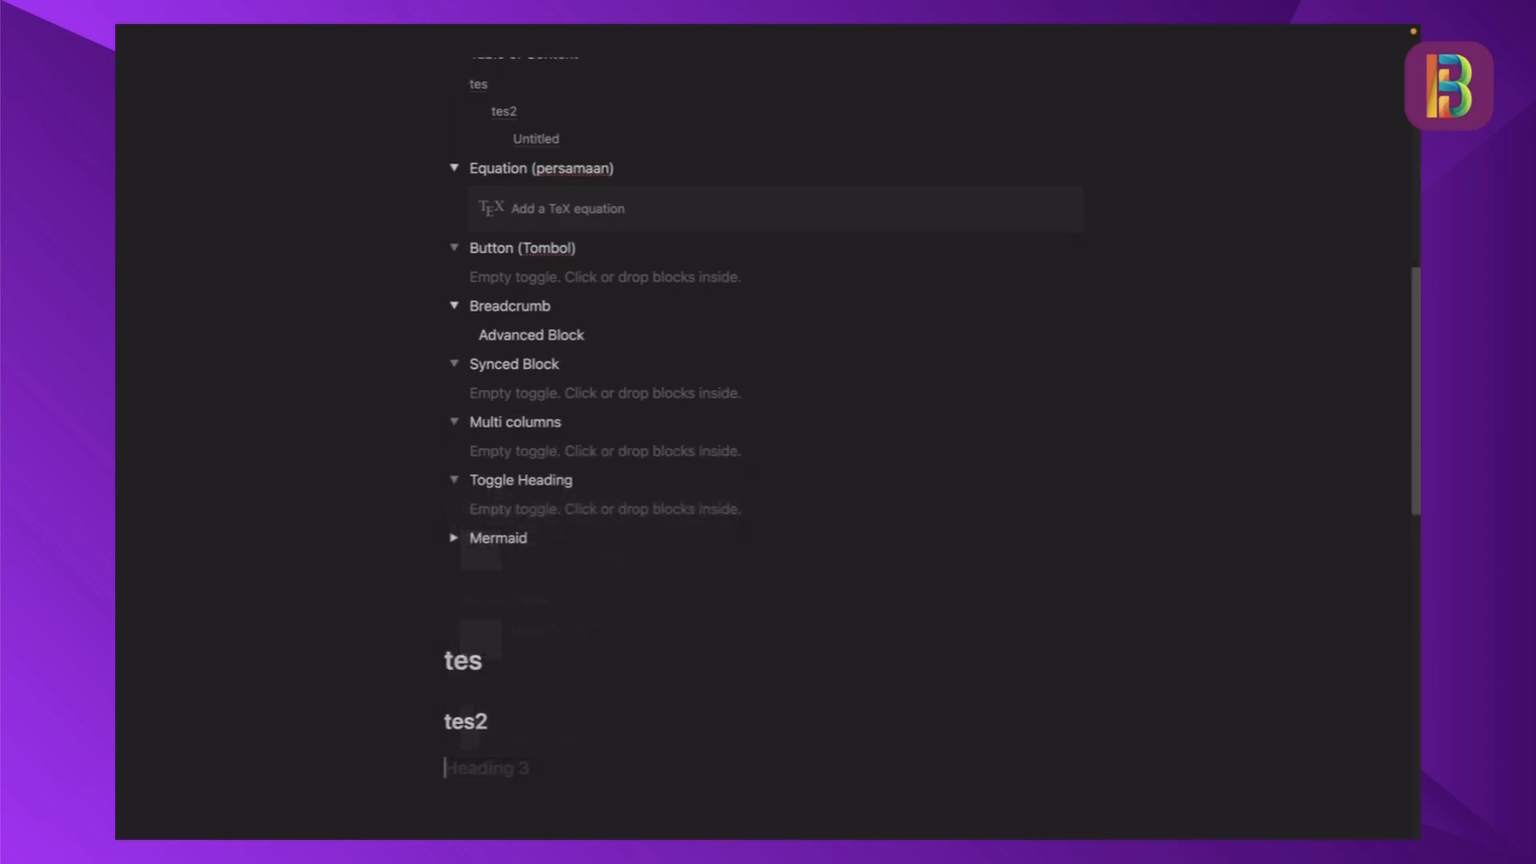
type("tes3")
- Check the heading entries in the Contoh table of contents and add the body text "testetset" under the "tes" heading
scroll(512, 176, "up", 2)
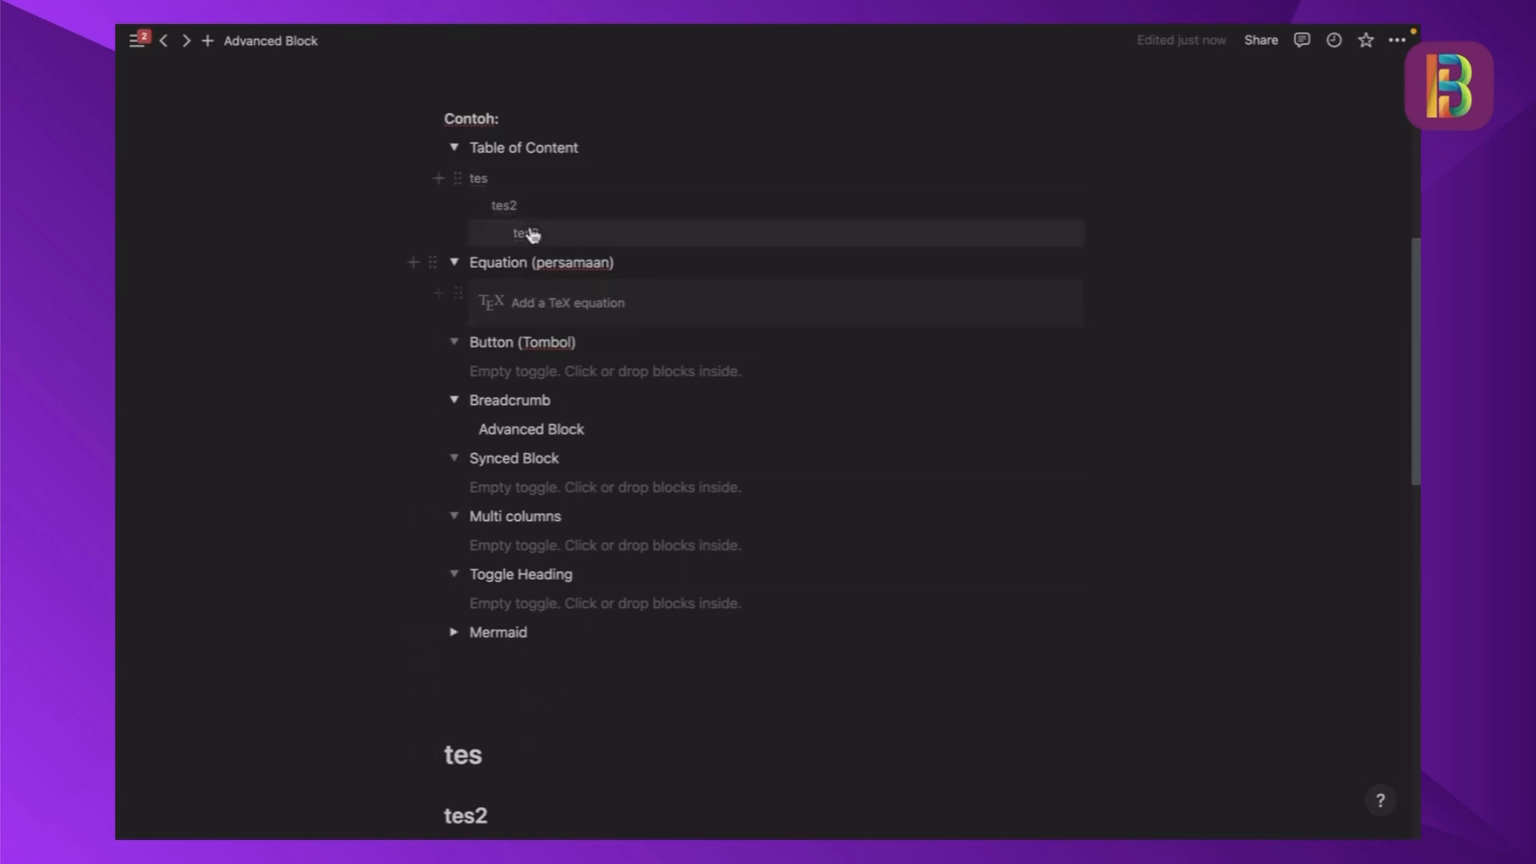
scroll(538, 464, "down", 2)
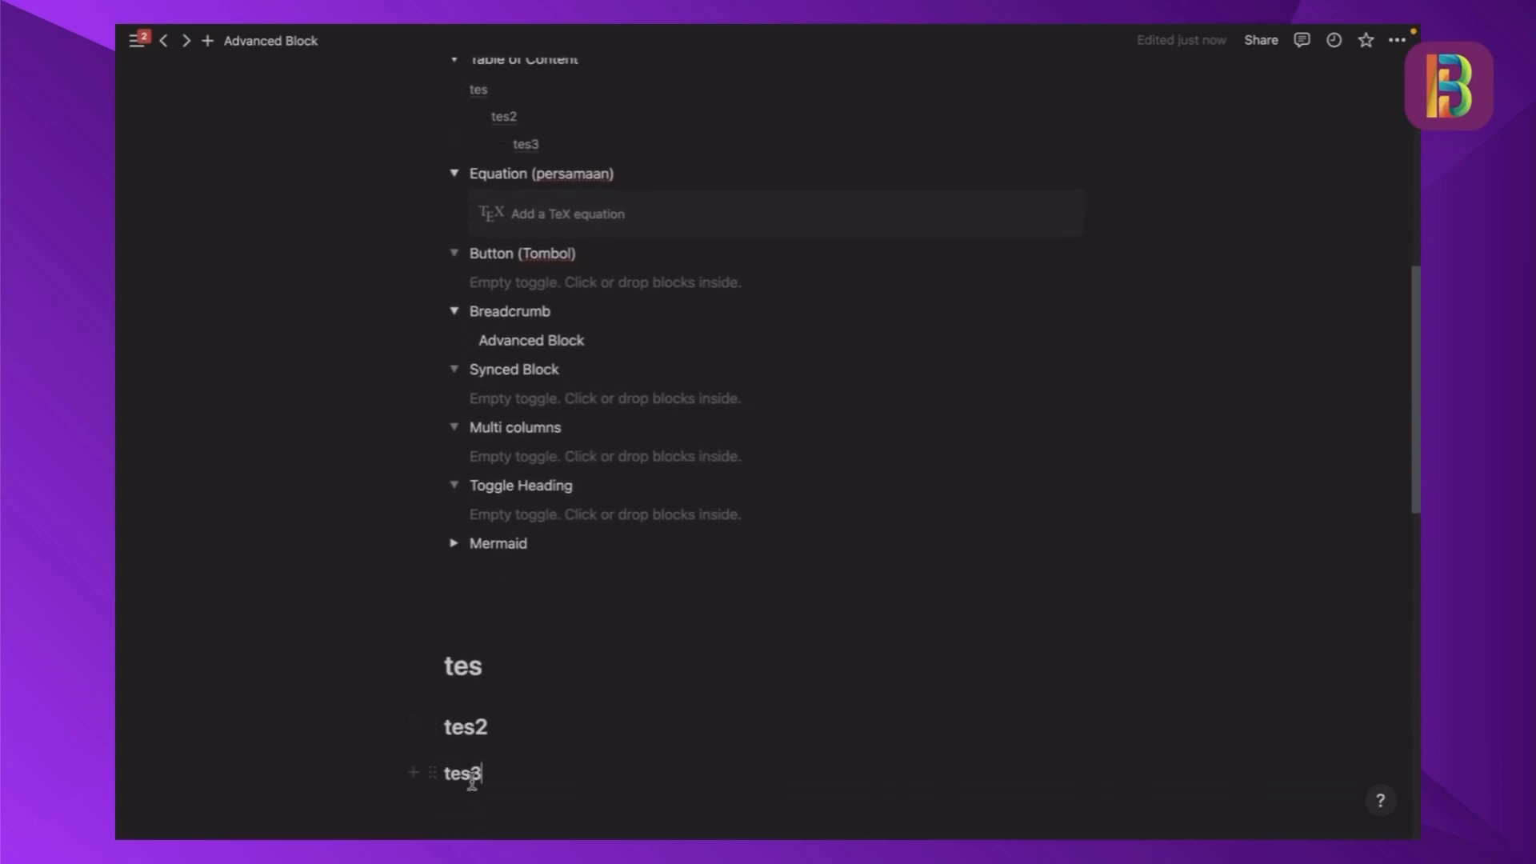
scroll(490, 791, "up", 2)
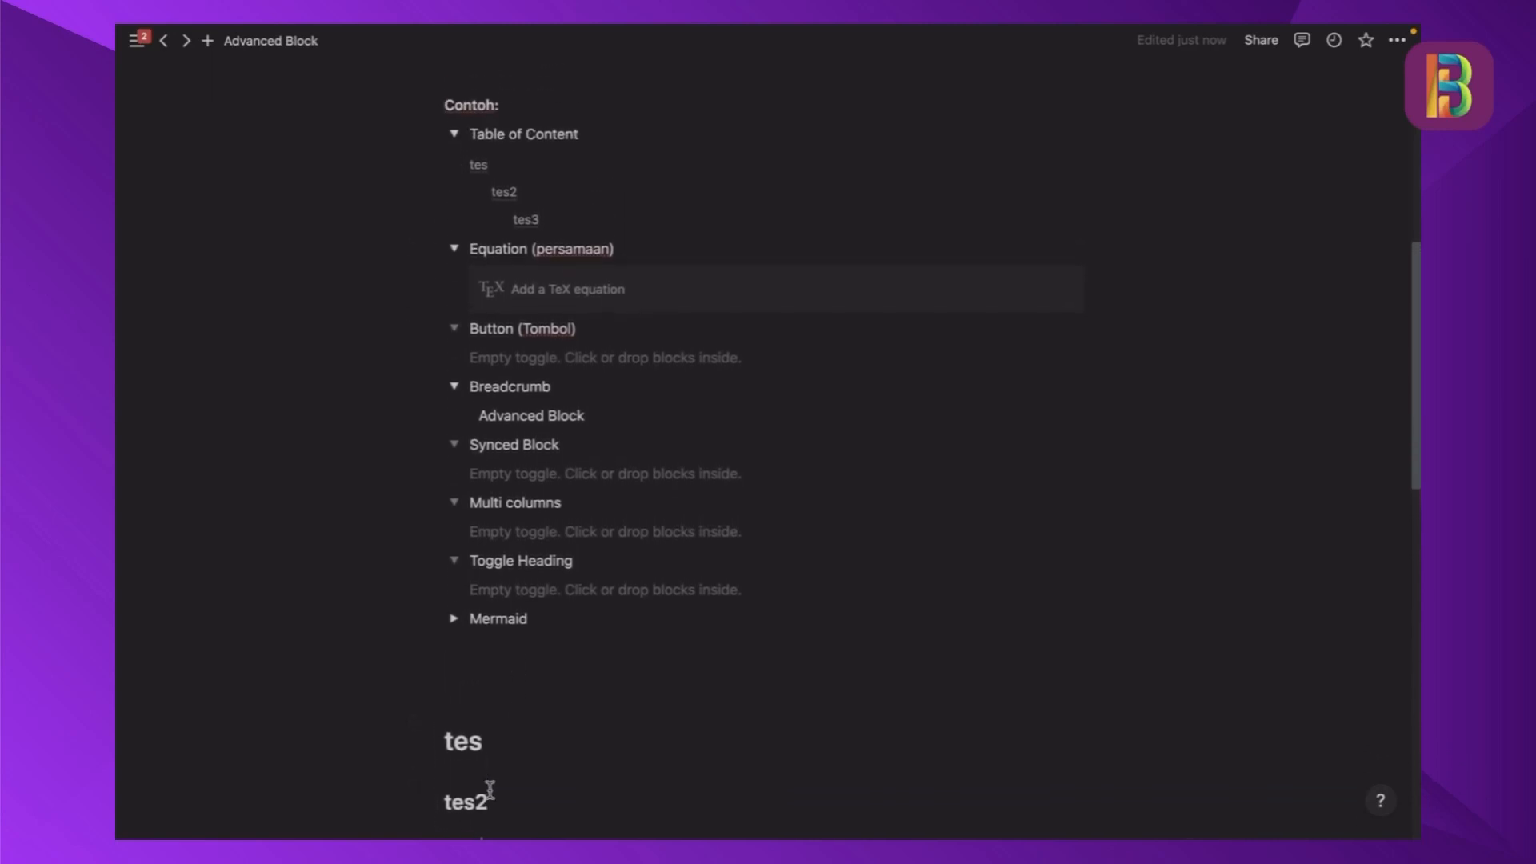
scroll(509, 344, "up", 2)
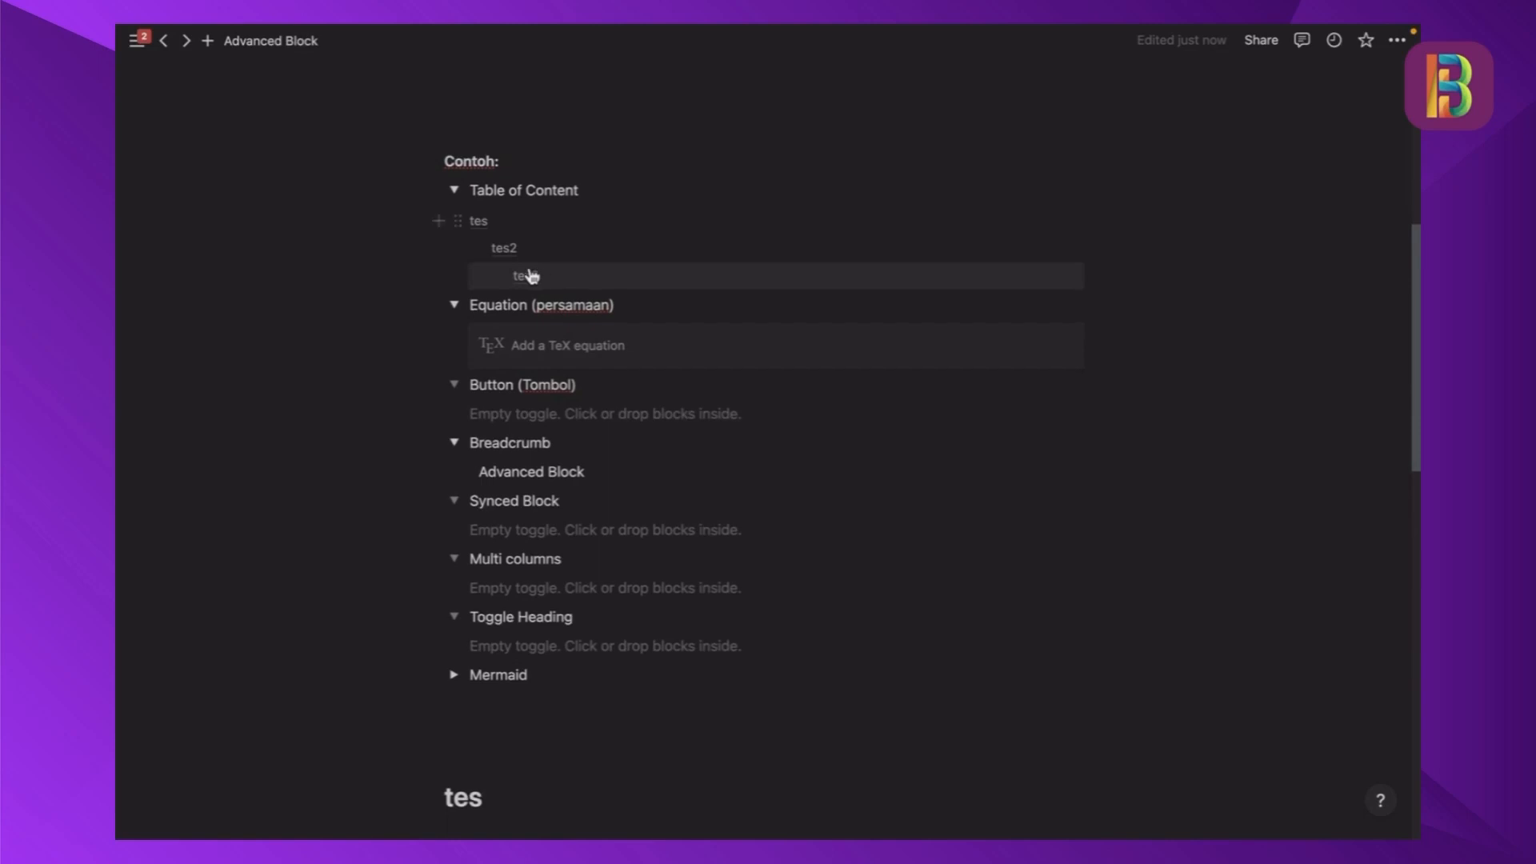
scroll(538, 276, "down", 2)
scroll(530, 276, "down", 3)
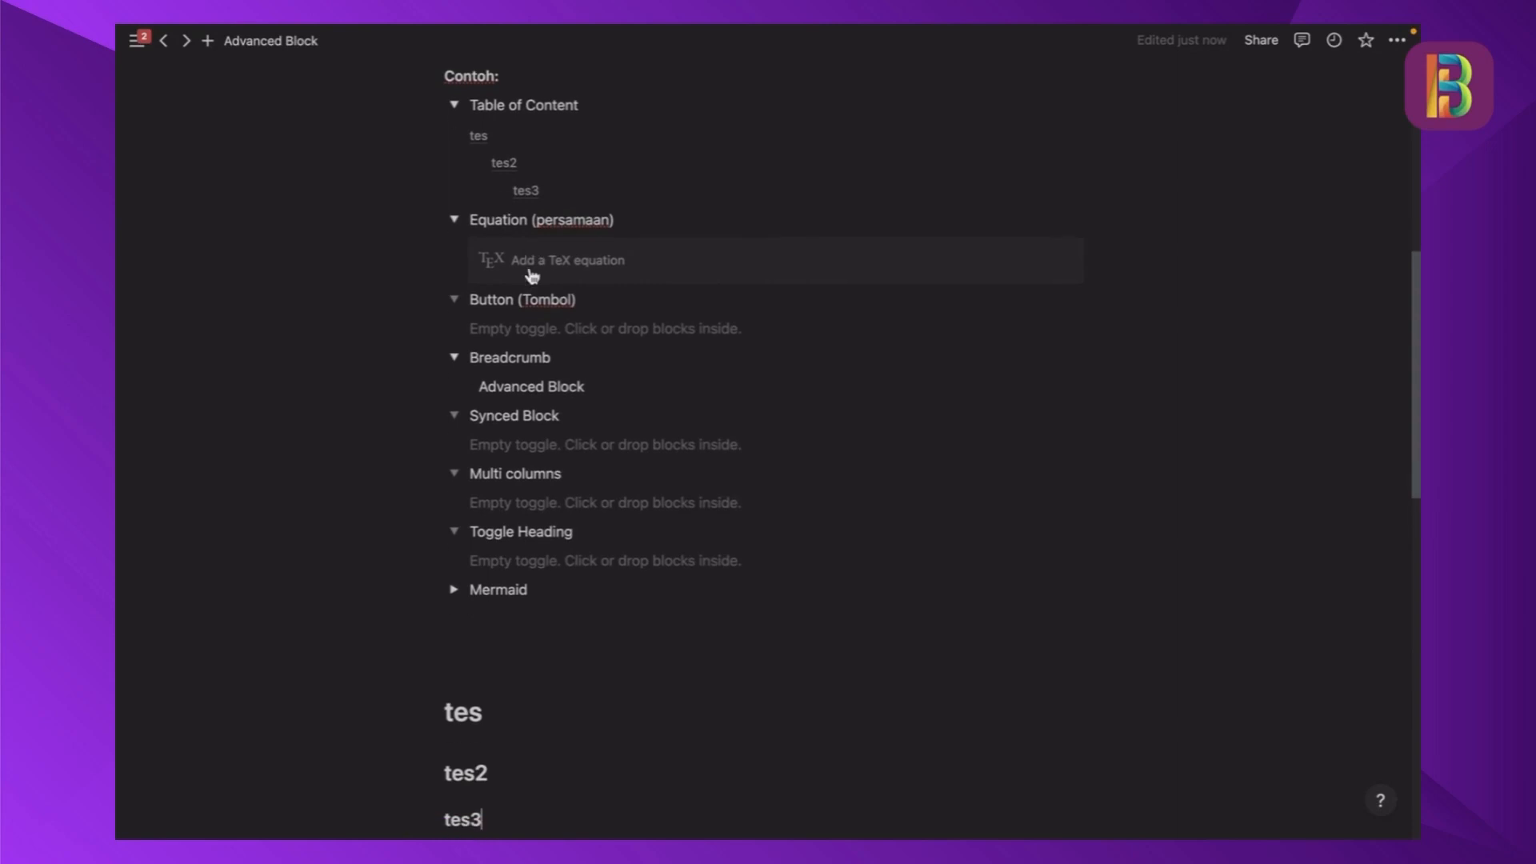
left_click(484, 677)
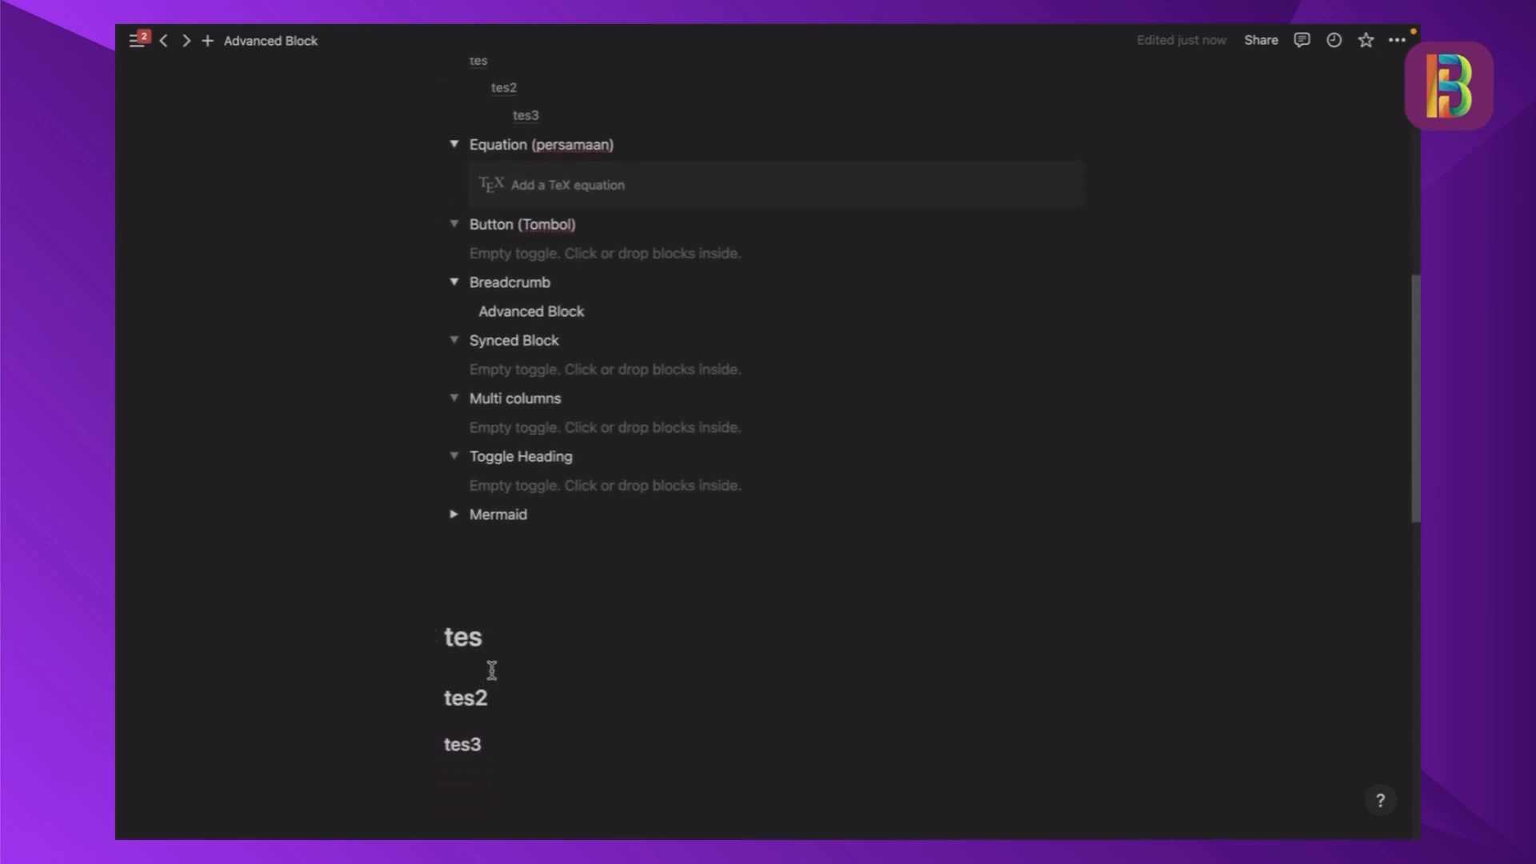
key("Return")
type("teste")
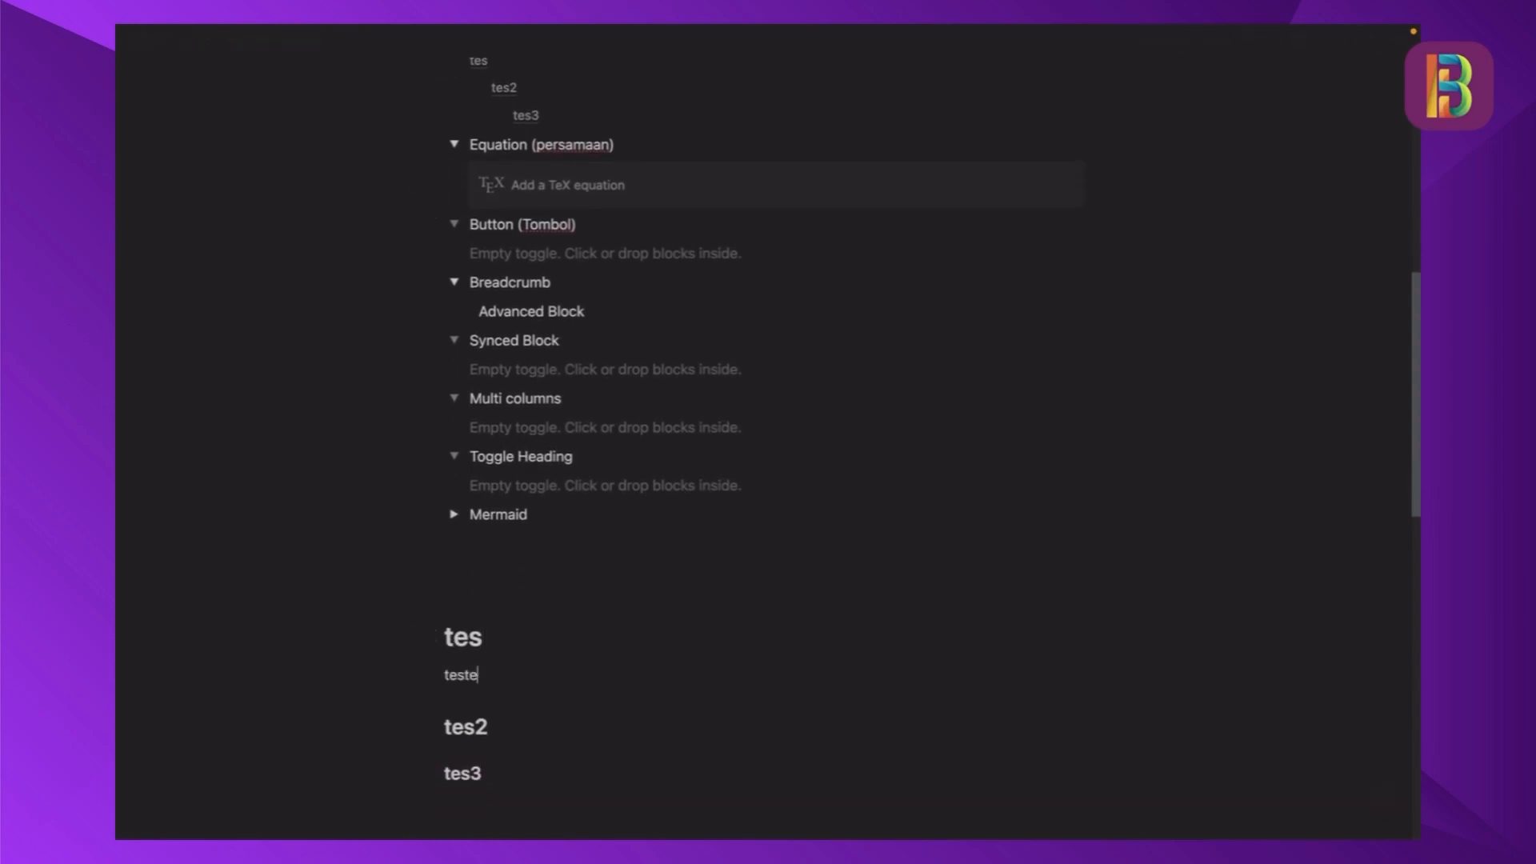
type("tsetesaeaeta")
- Extend the body text under the "tes" heading with "esaeaeta" and compare it with the table of contents
scroll(440, 419, "up", 3)
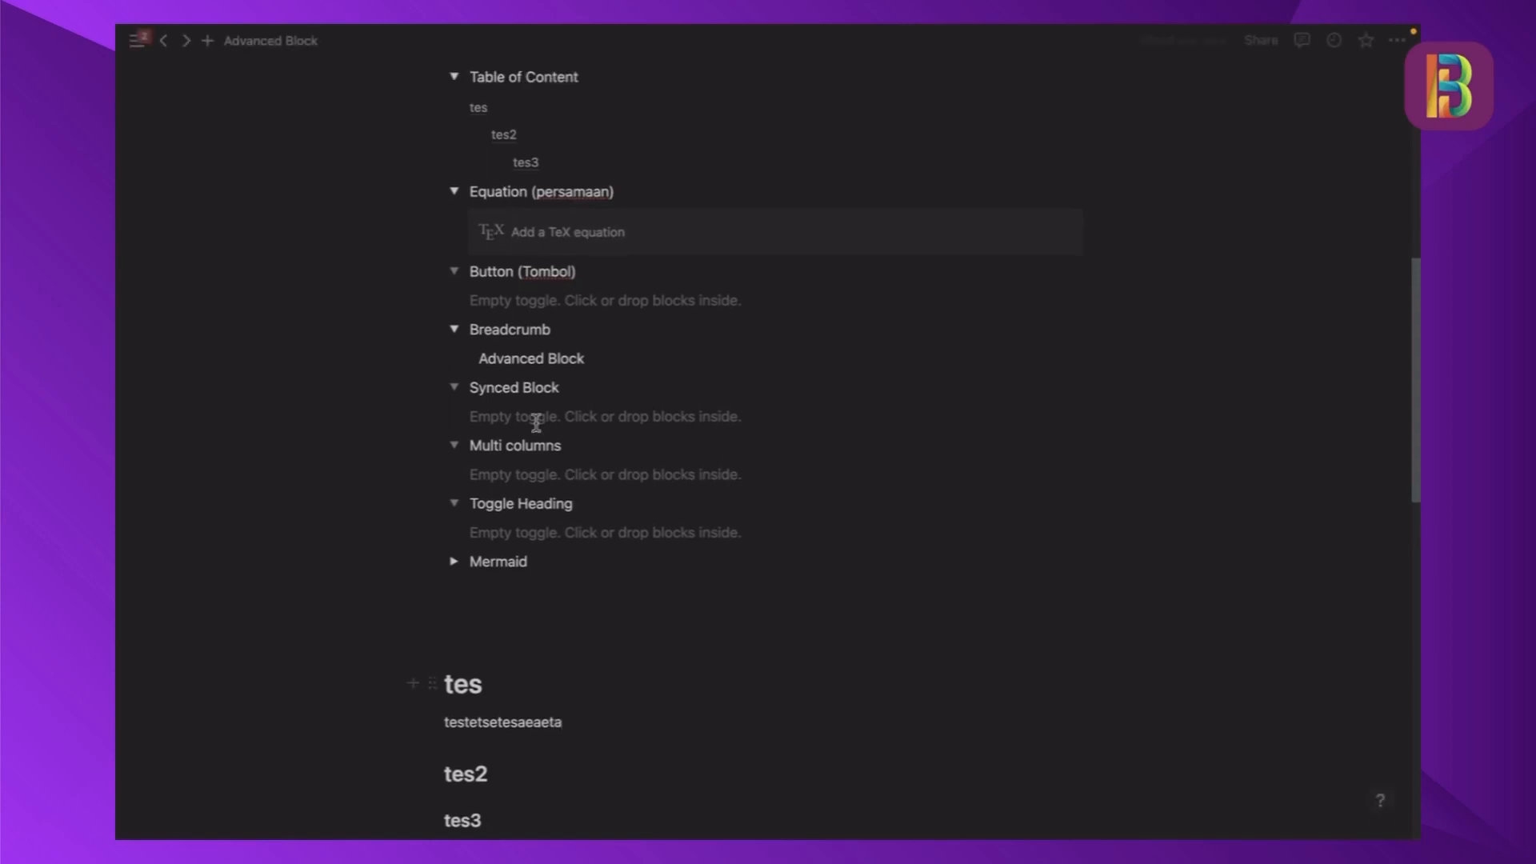
scroll(524, 504, "down", 2)
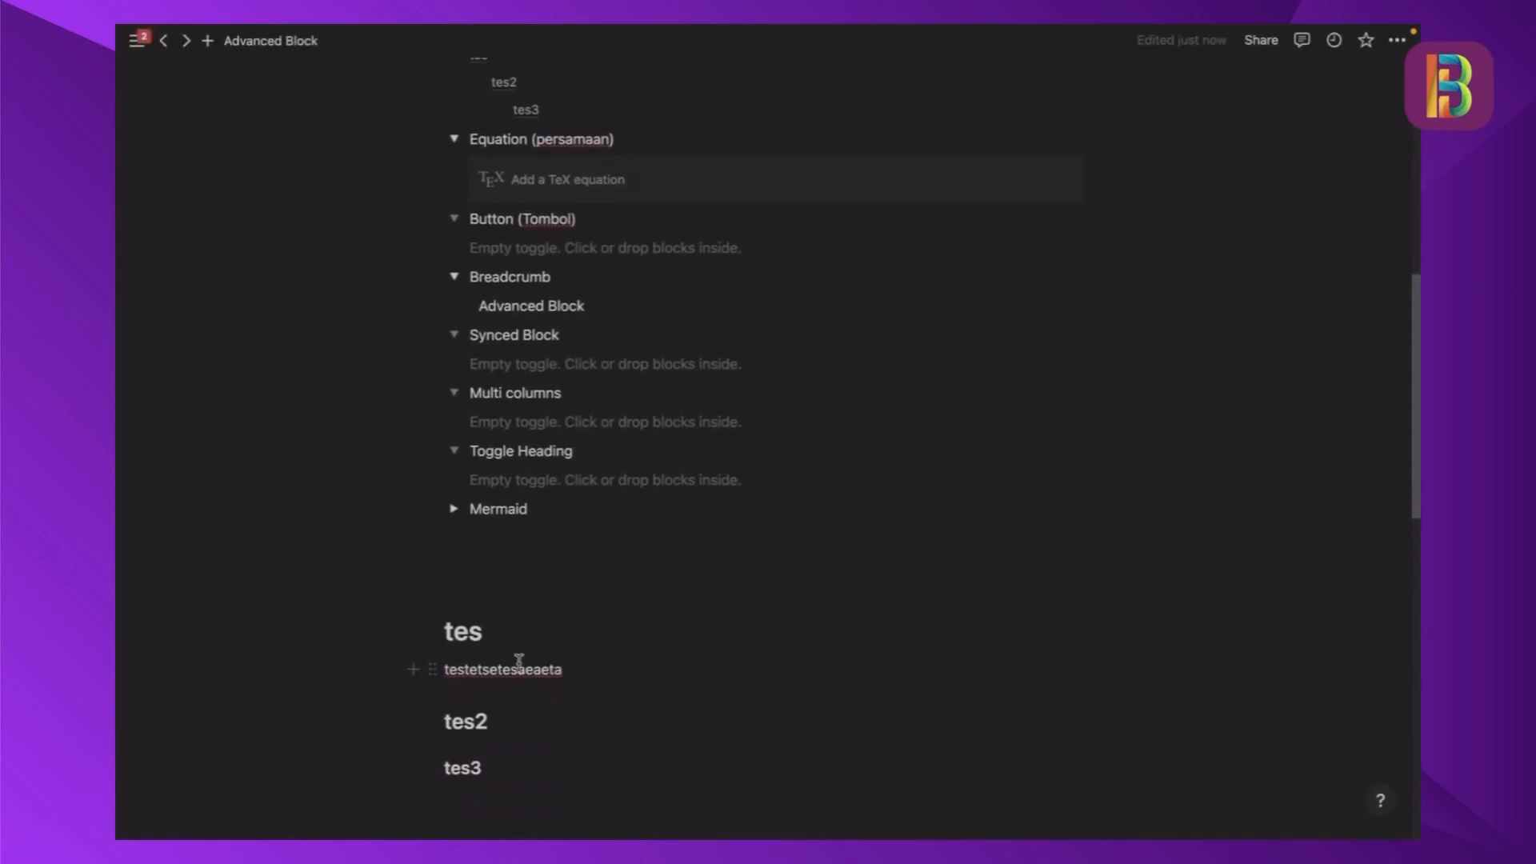
- Delete the body text block under the "tes" heading and collapse the Table of Content toggle
left_click(432, 668)
left_click(298, 536)
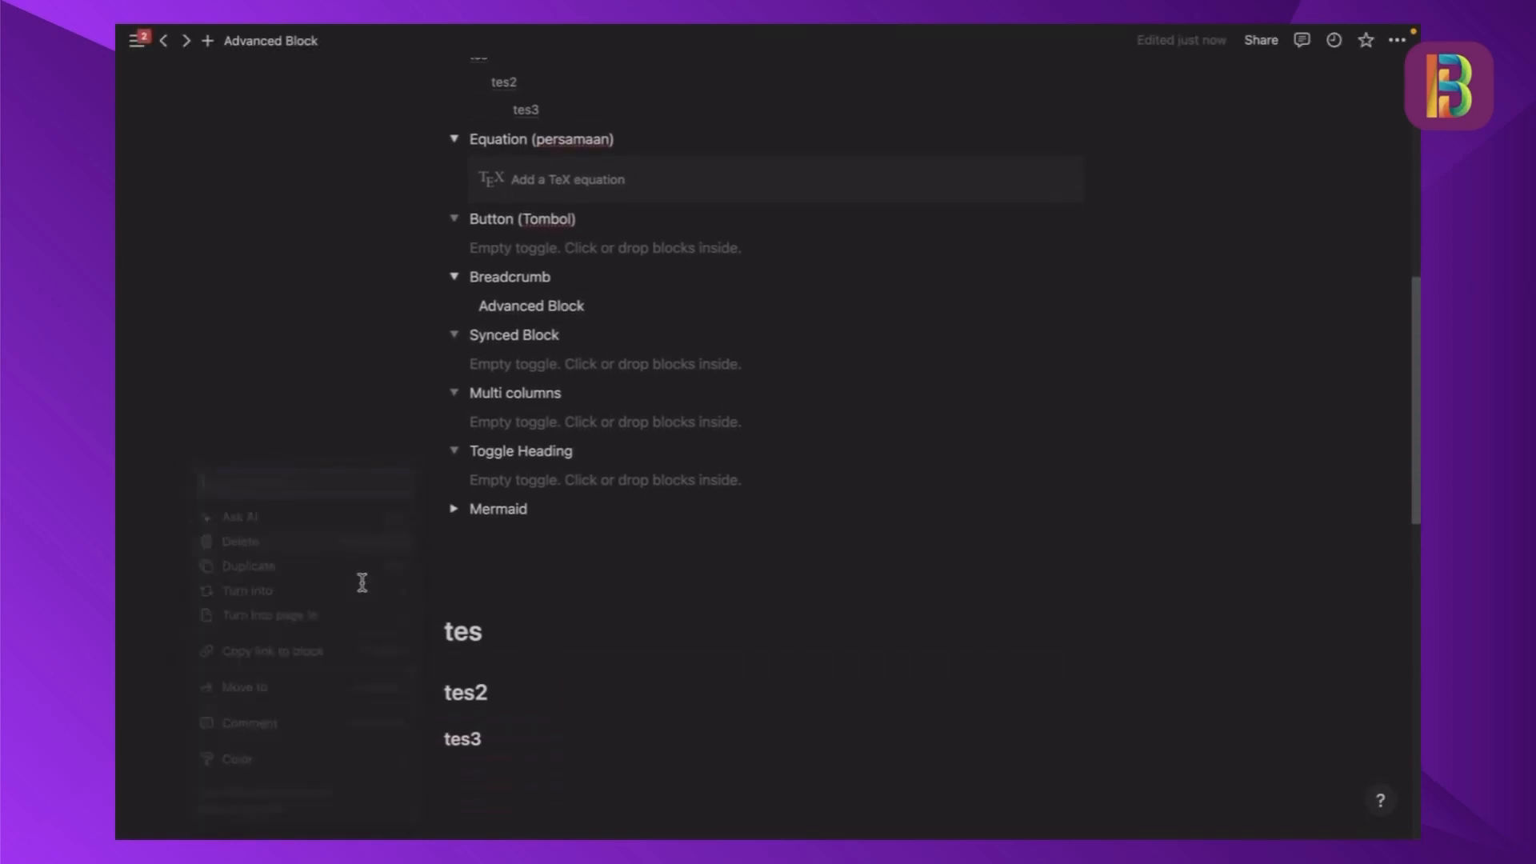
scroll(552, 669, "up", 3)
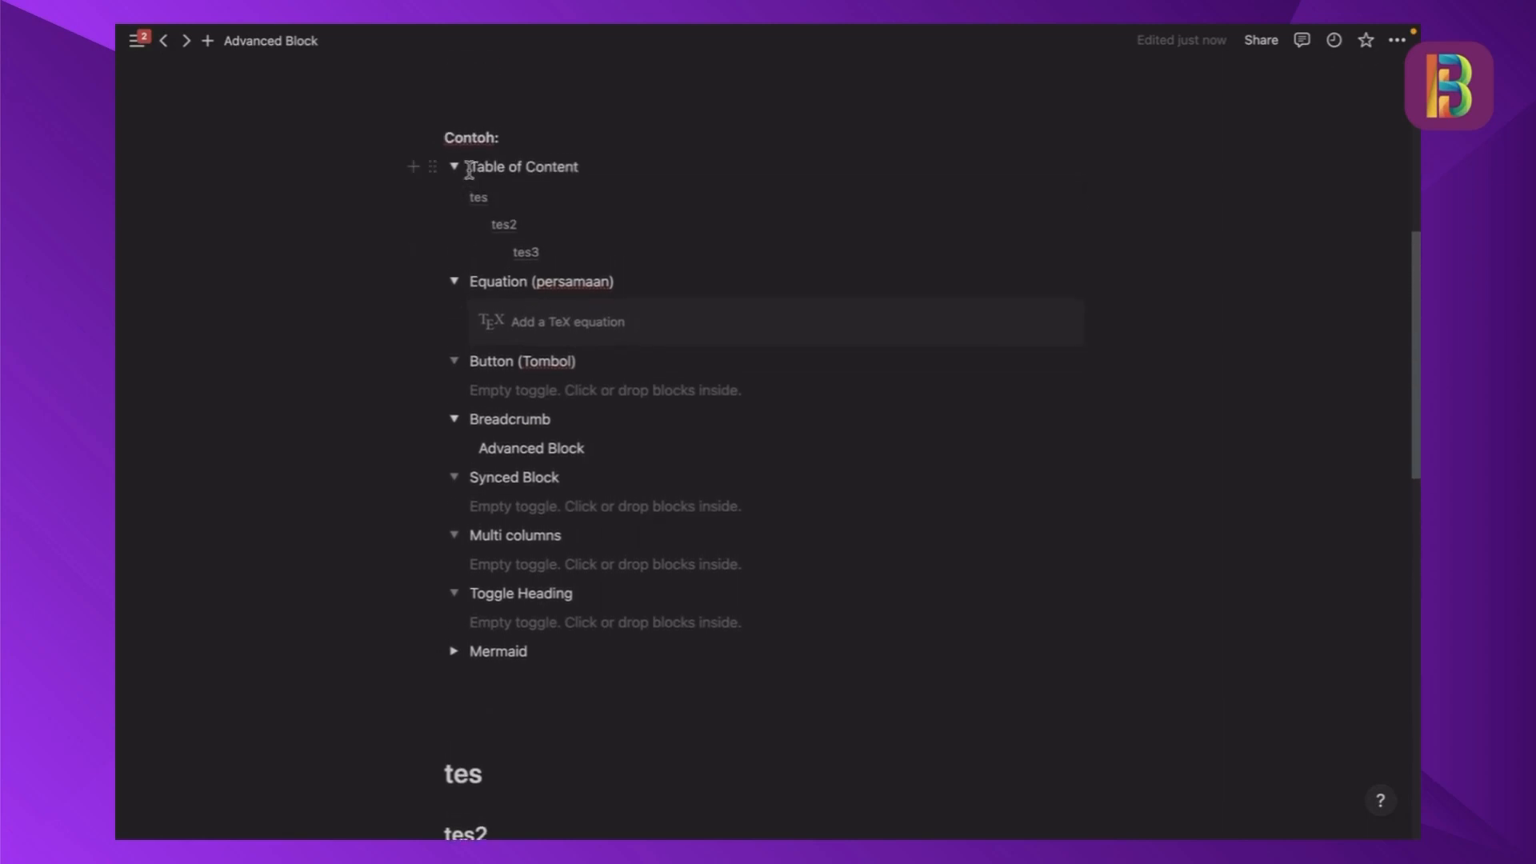
left_click(454, 166)
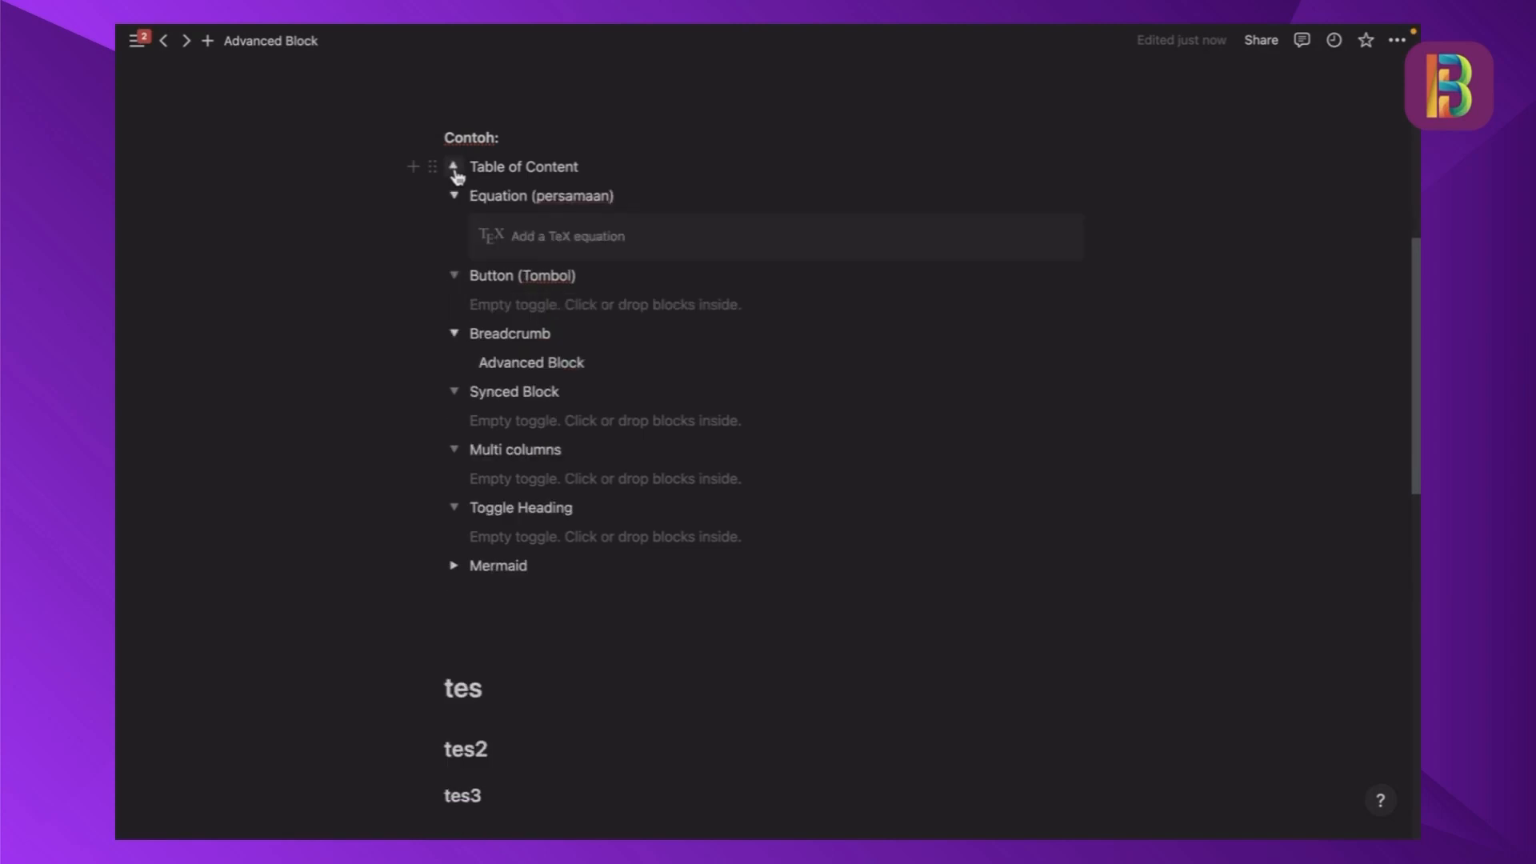
- Insert a new block equation inside the Equation (persamaan) toggle, above the existing empty equation
left_click(562, 243)
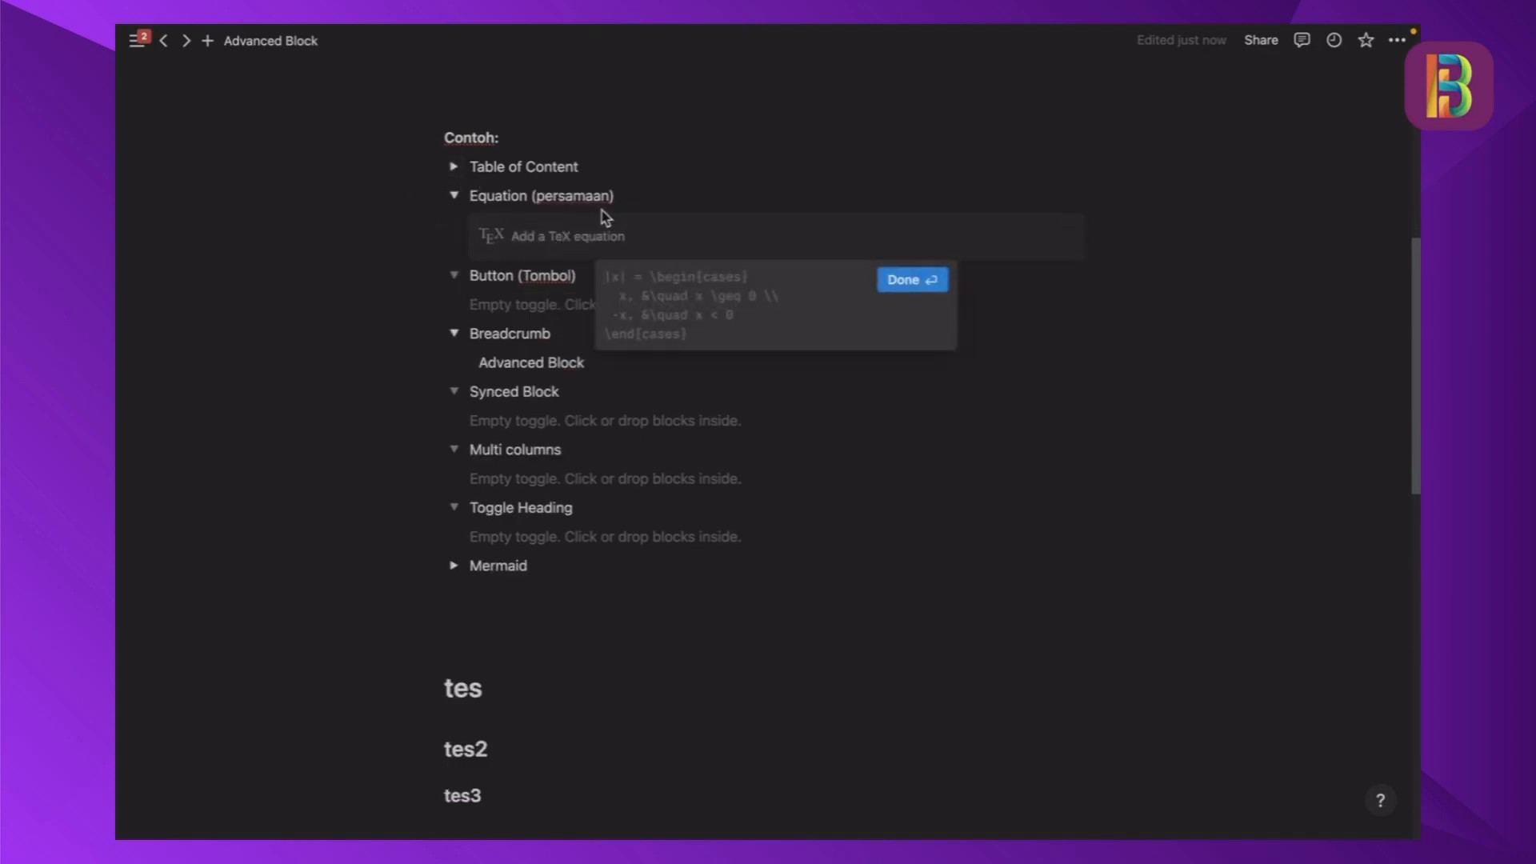
left_click(624, 198)
key("Return")
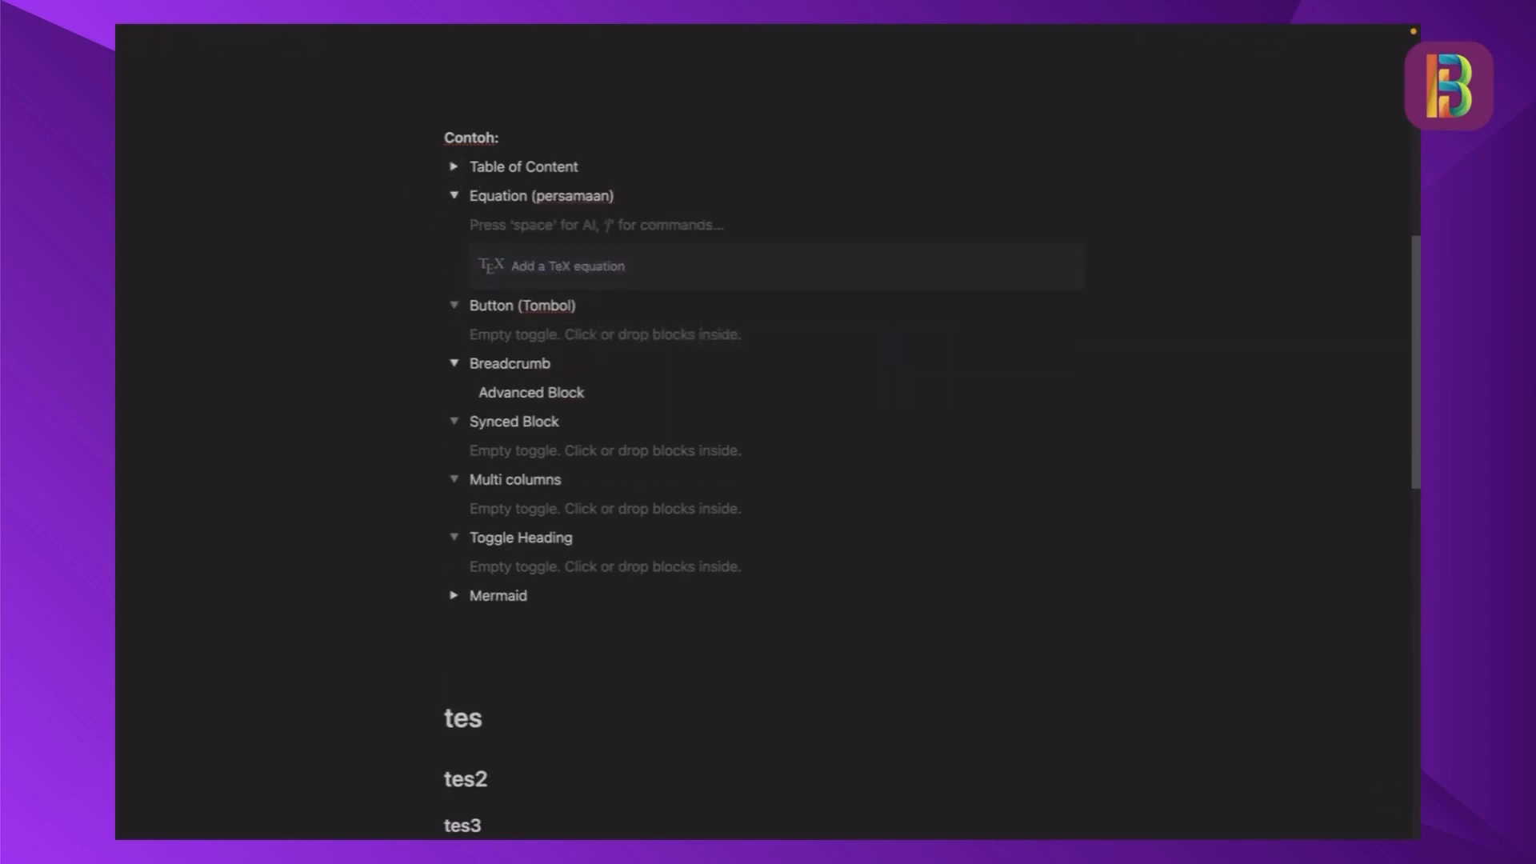
type("/")
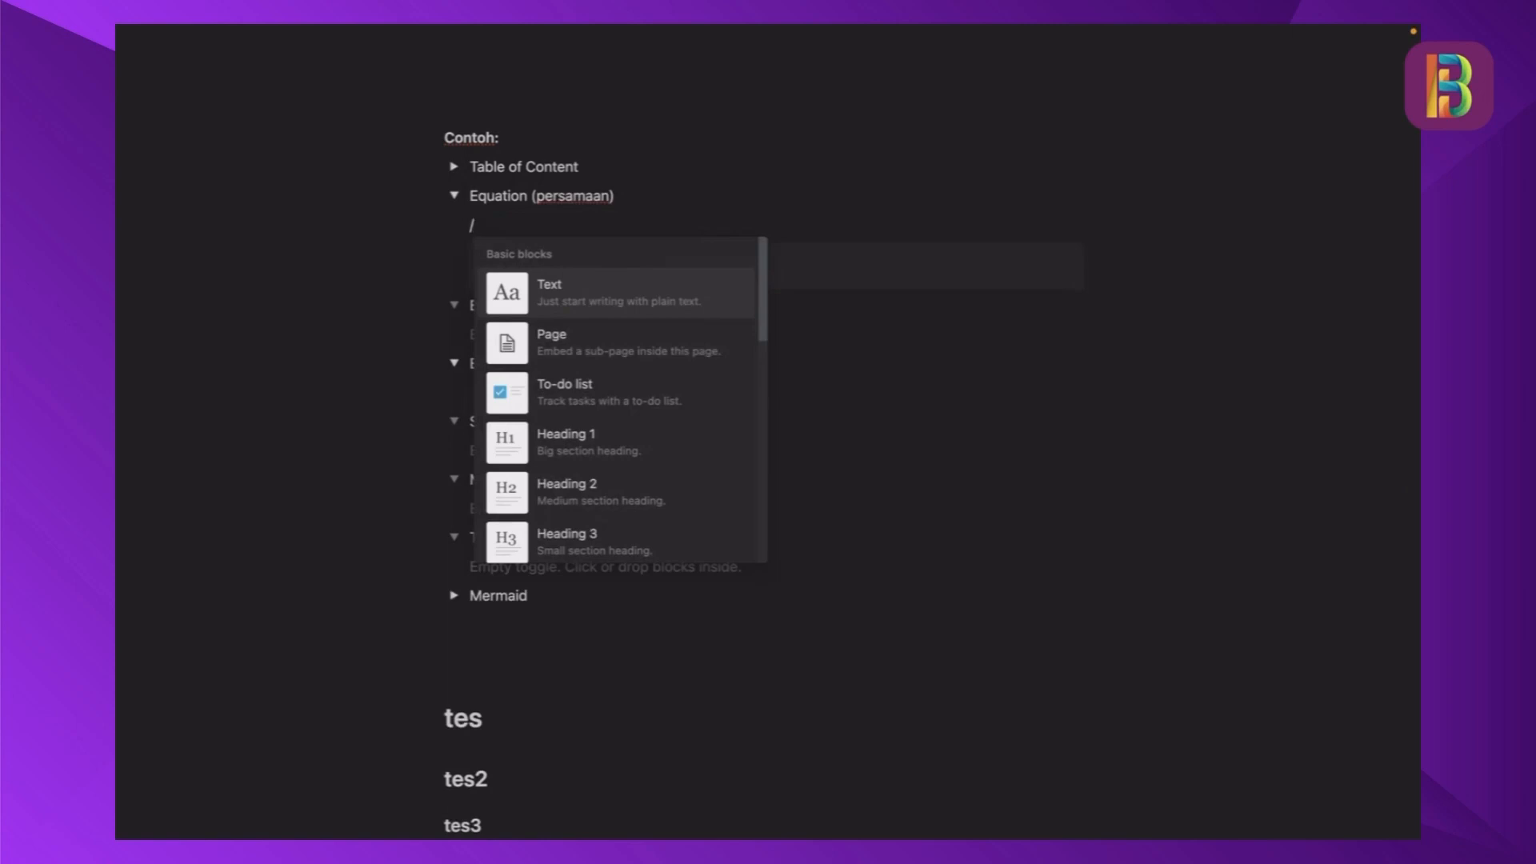
type("eq")
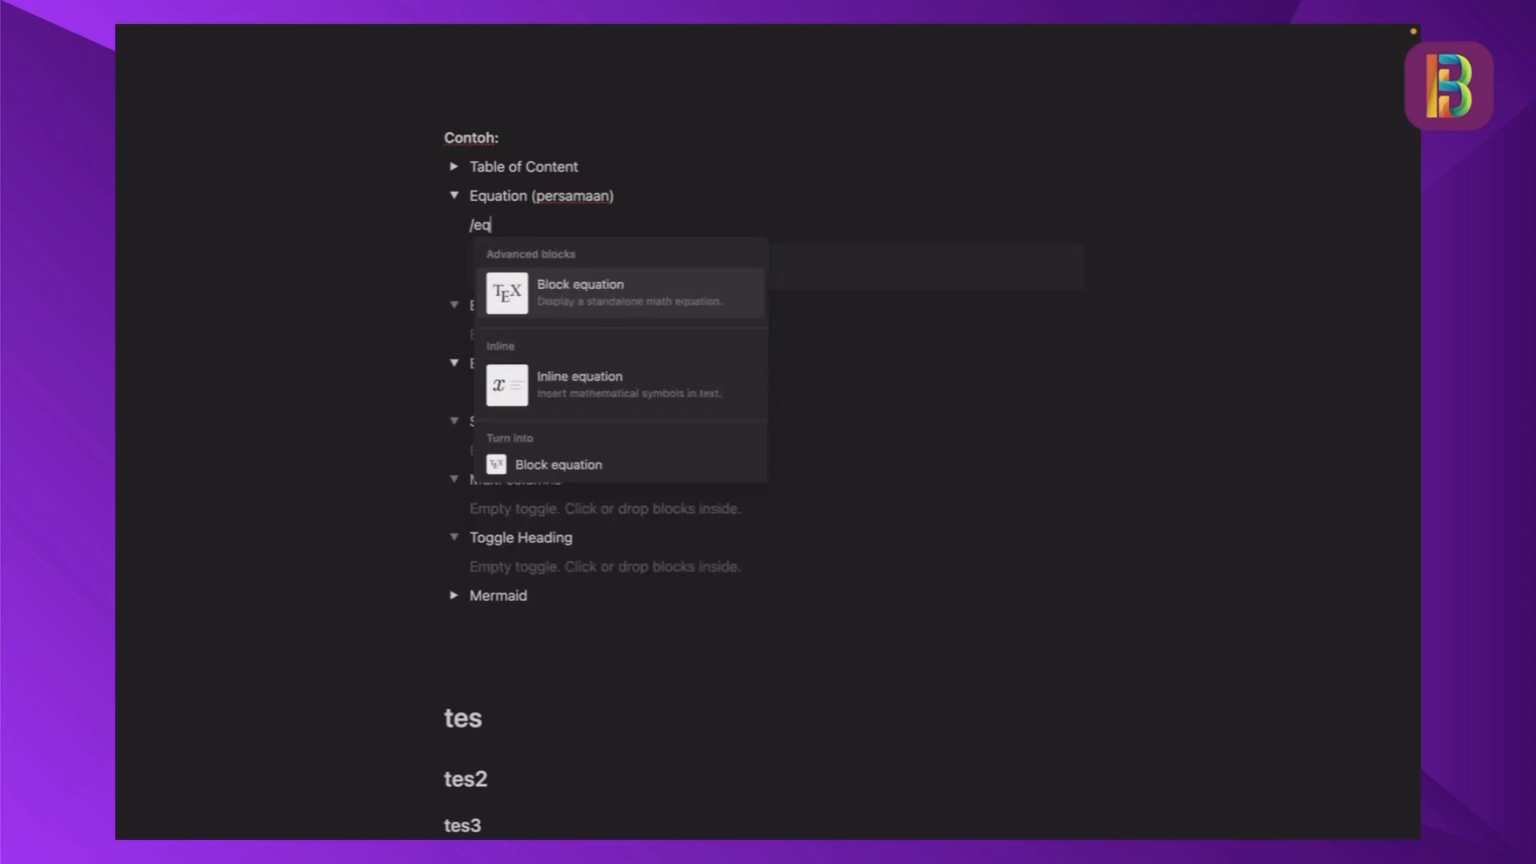
left_click(580, 304)
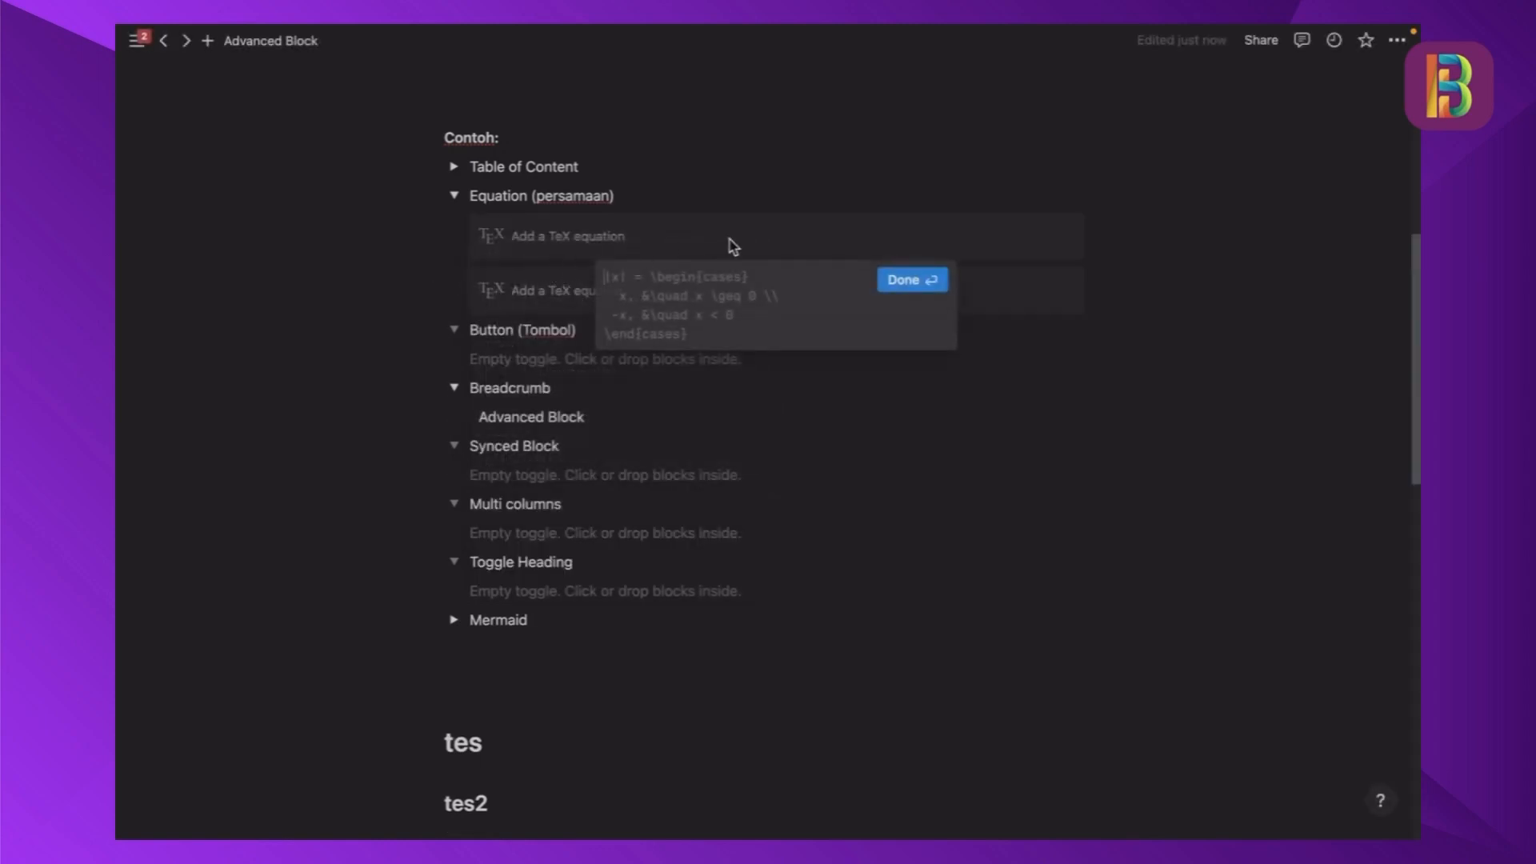
key("Escape")
- Enter the formula ep=mgh in the upper equation block of the Equation (persamaan) toggle
left_click(619, 245)
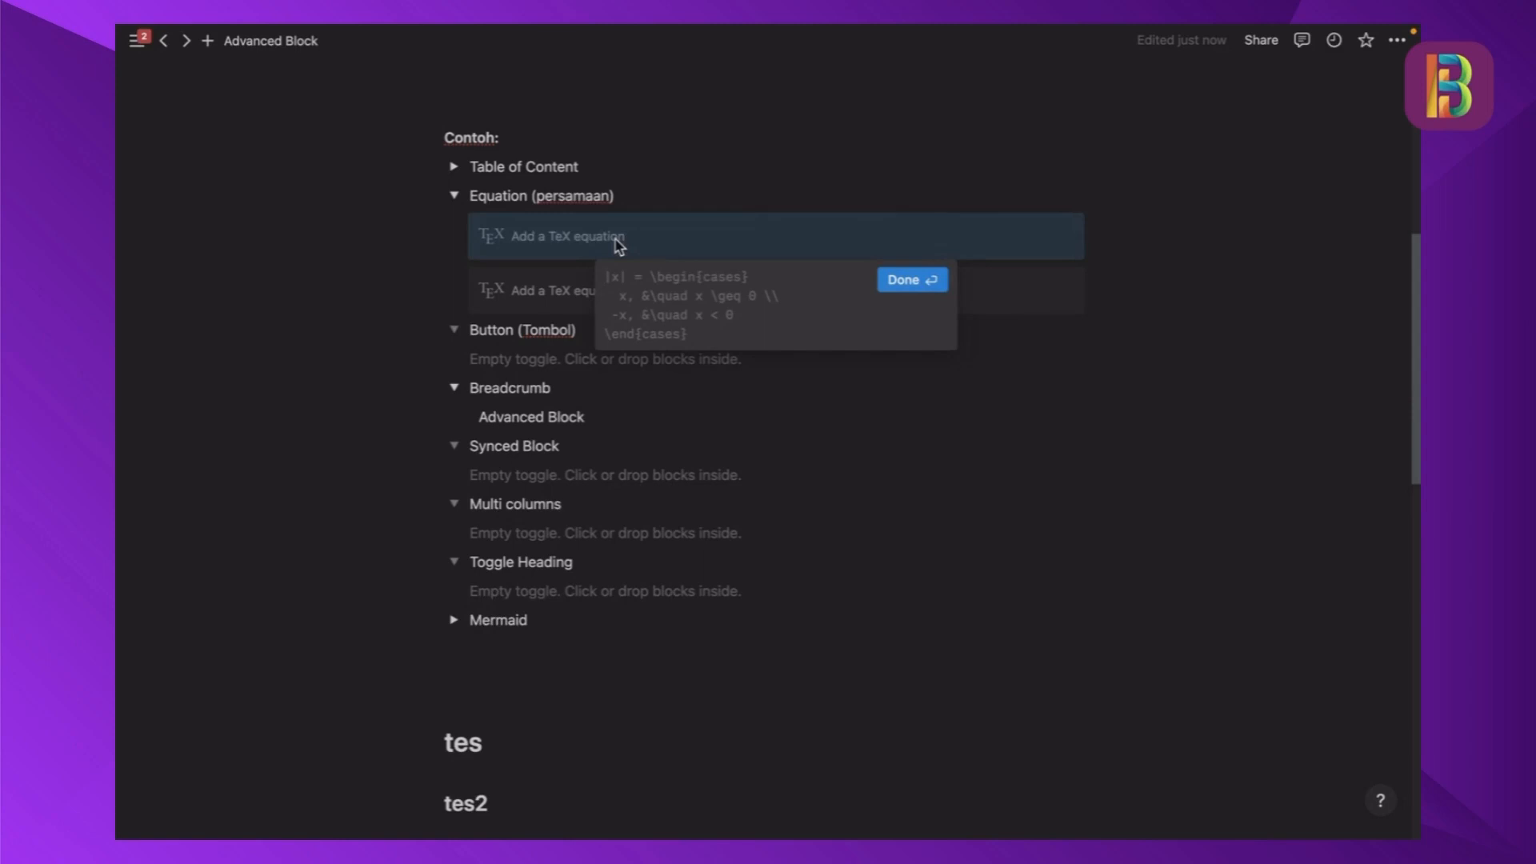
type("e")
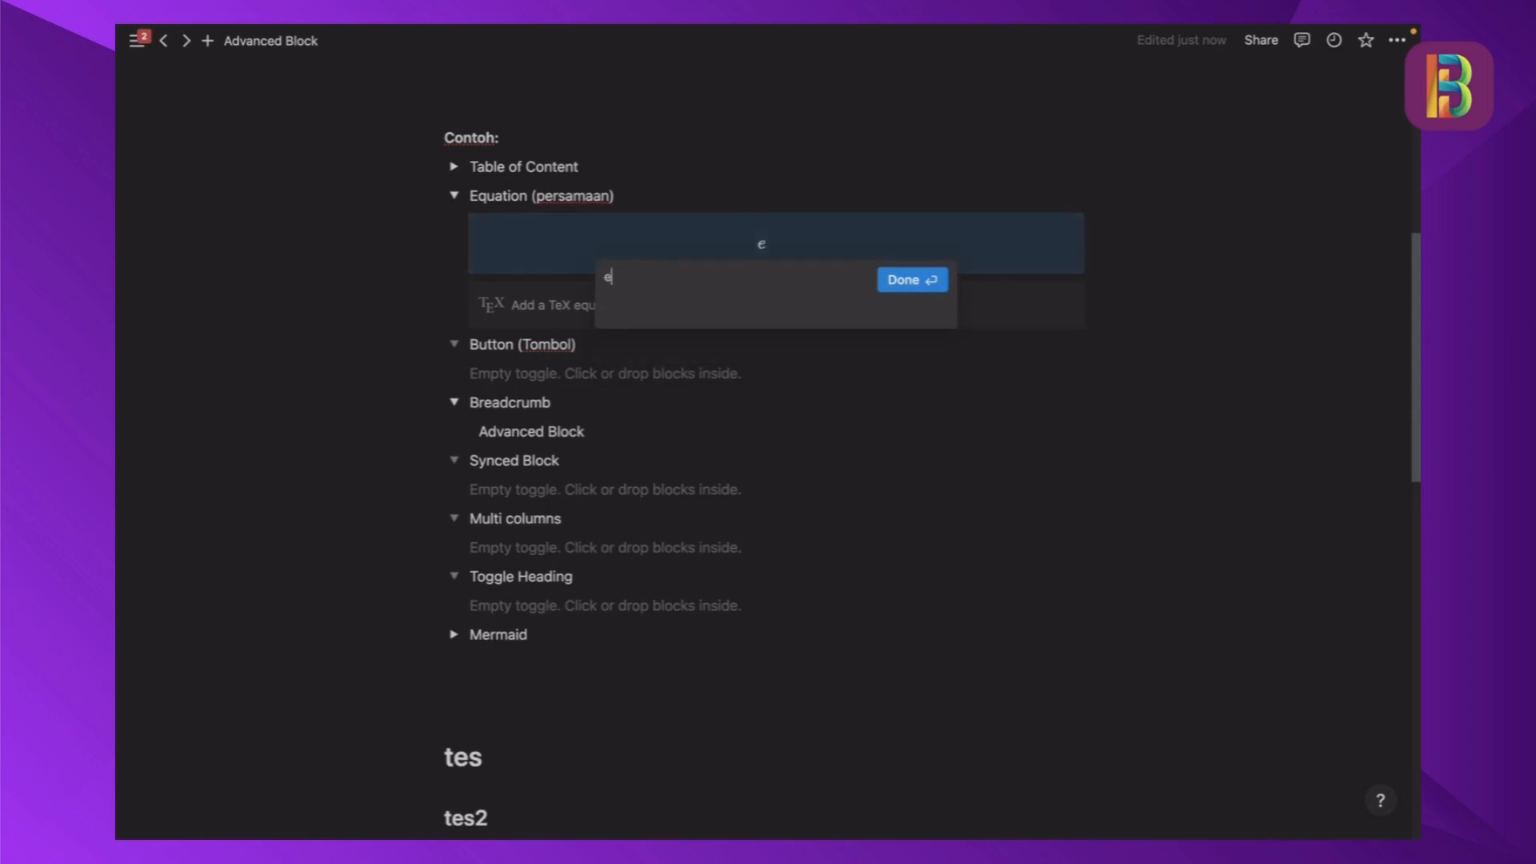
type("p=mgh")
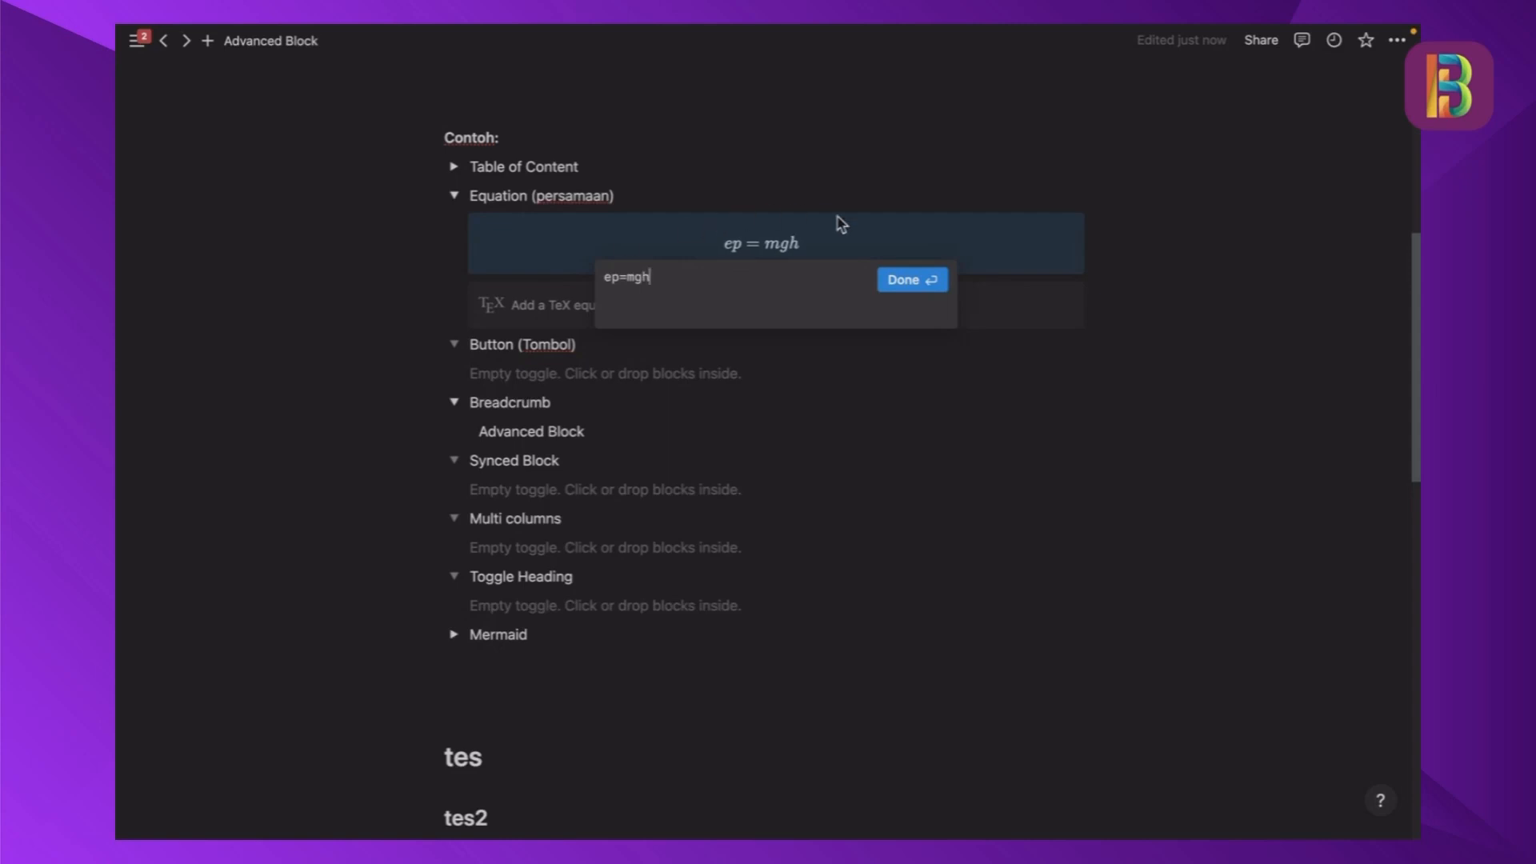
left_click(924, 282)
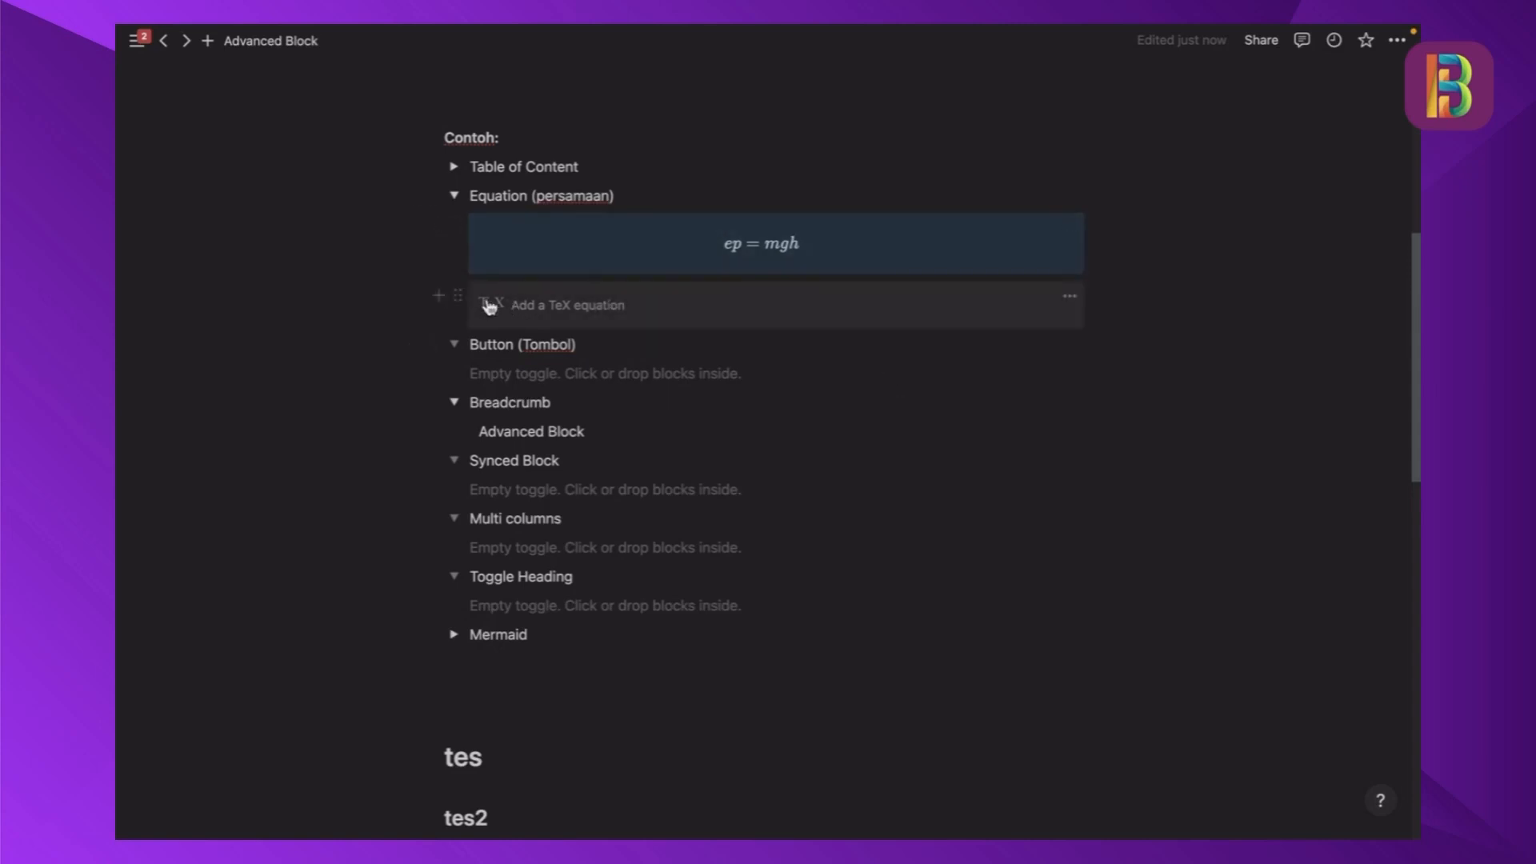
- Delete the leftover empty equation block and collapse the Equation (persamaan) toggle
left_click(457, 296)
left_click(312, 213)
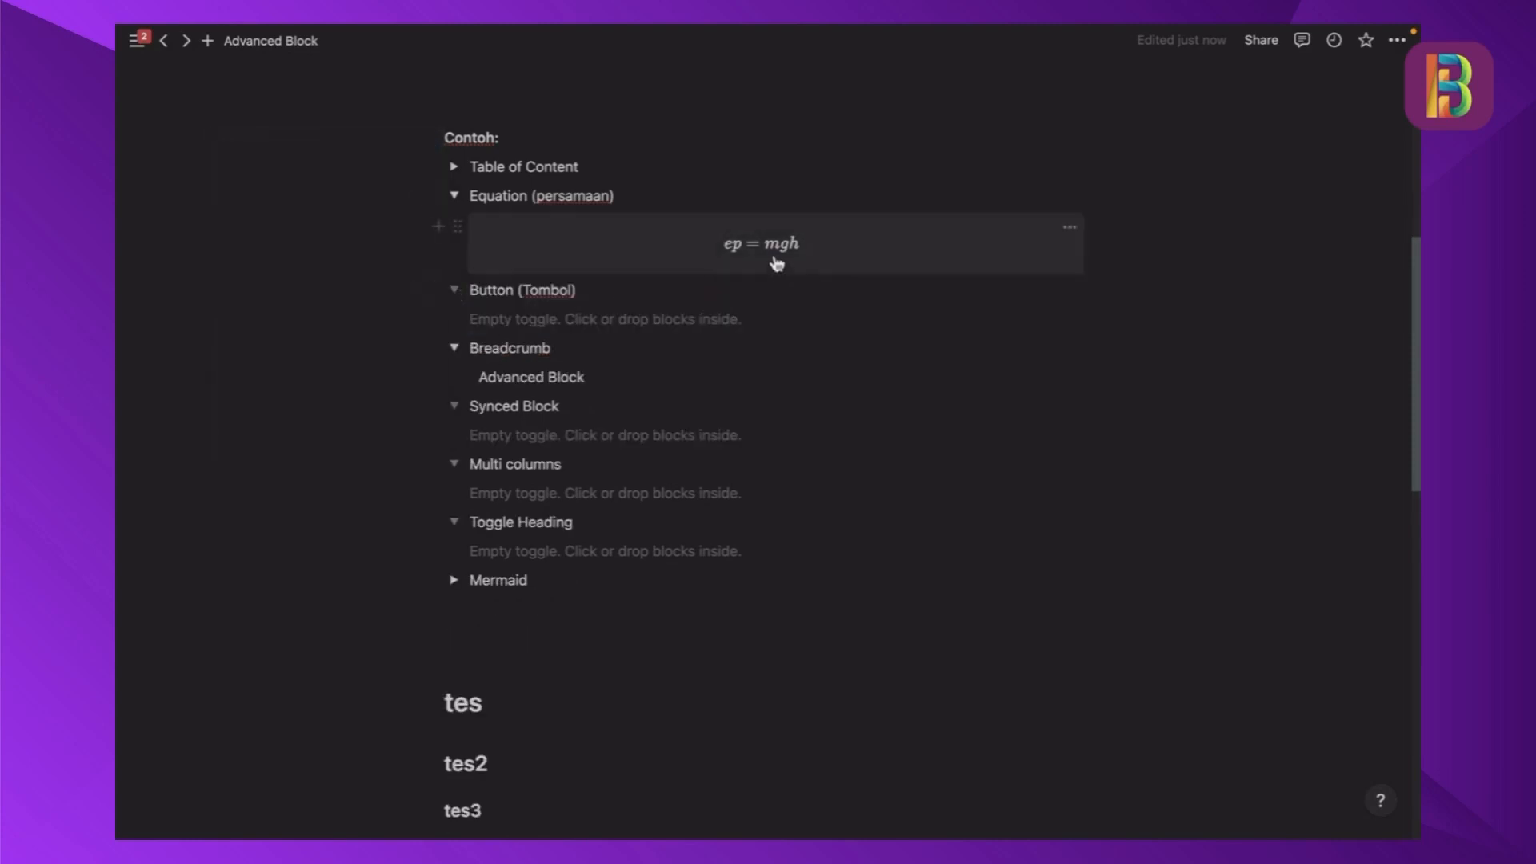
left_click(454, 195)
- Insert a Button block inside the empty Button (Tombol) toggle
left_click(496, 253)
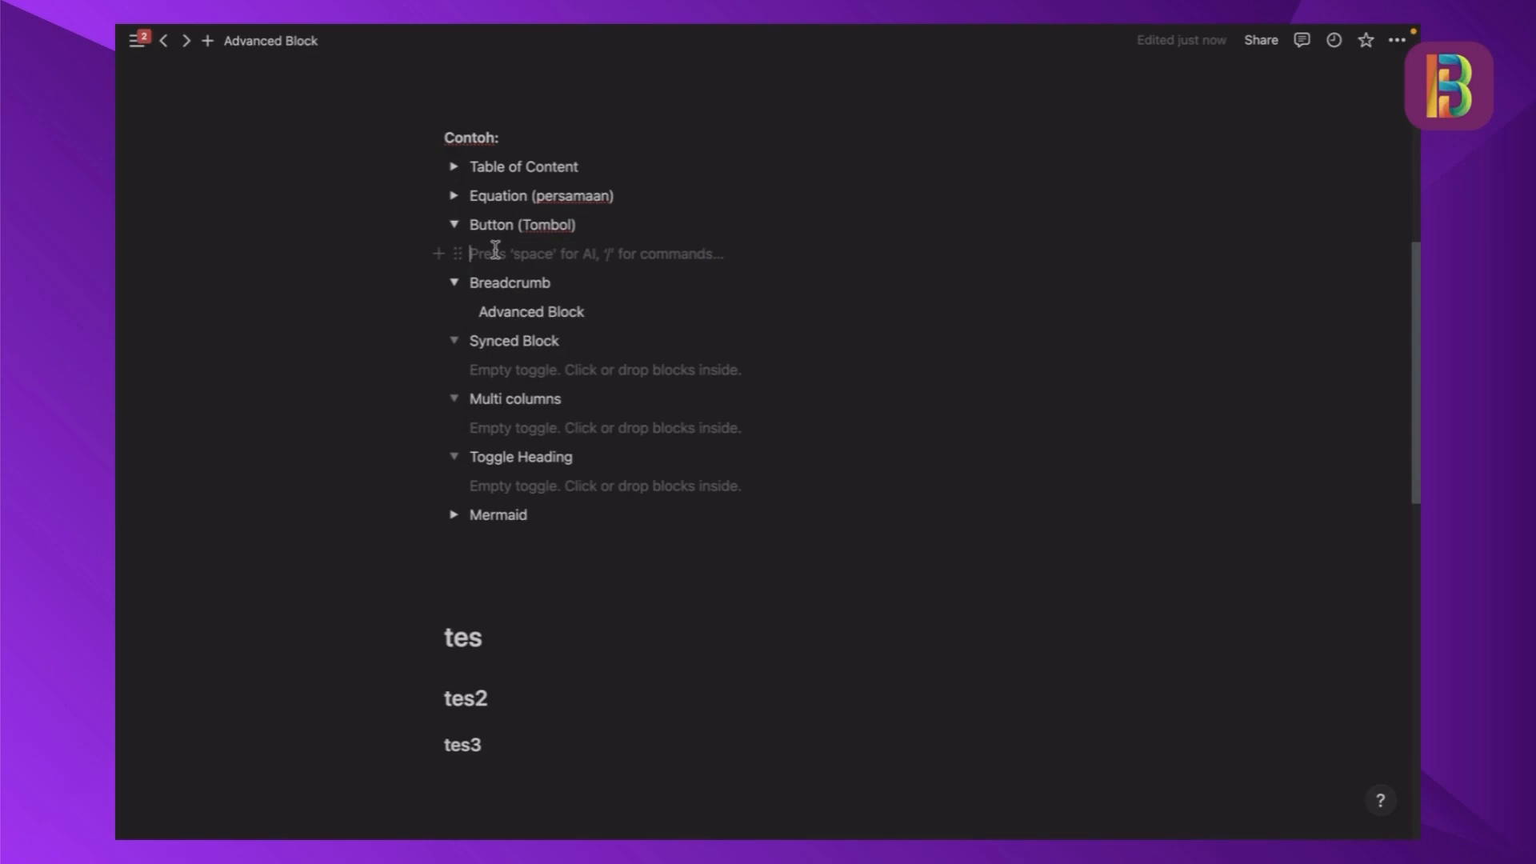
type("/butto")
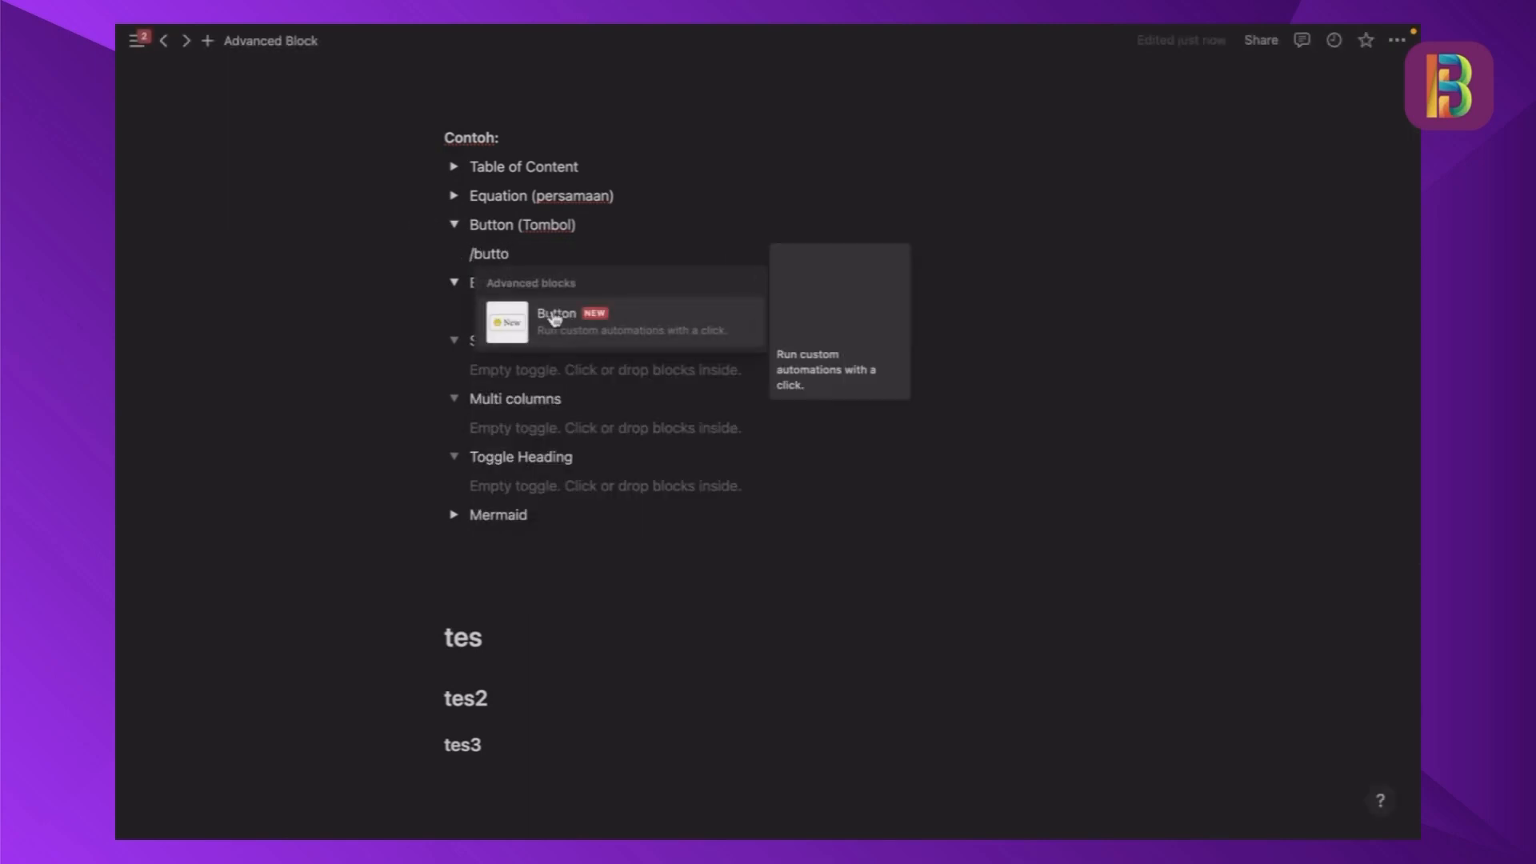
left_click(559, 320)
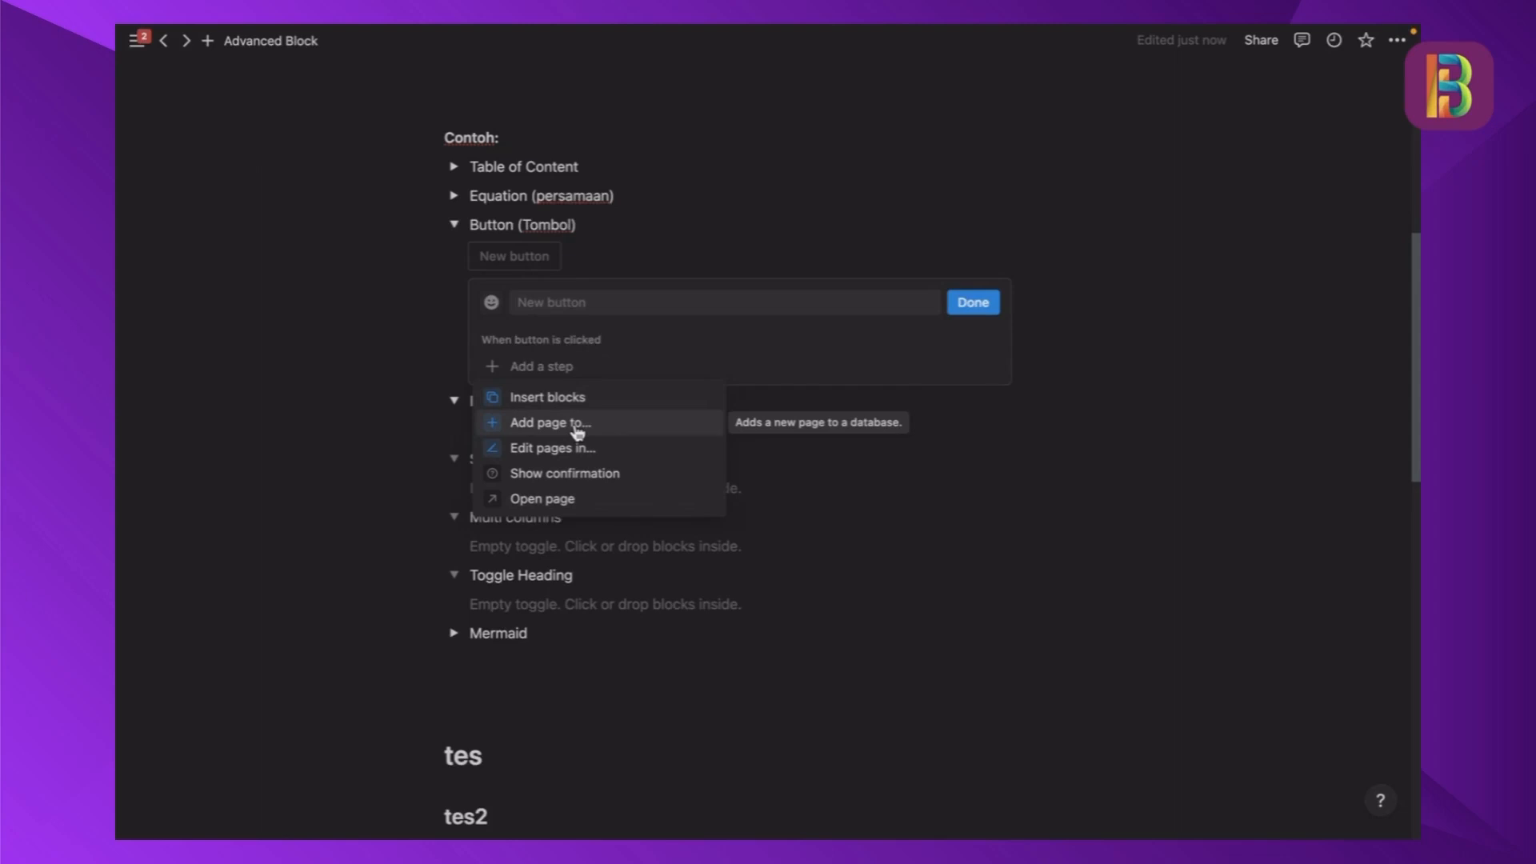
- Add a Show confirmation step to the new button with the message "Apakah anda ingin lanjut?"
left_click(585, 479)
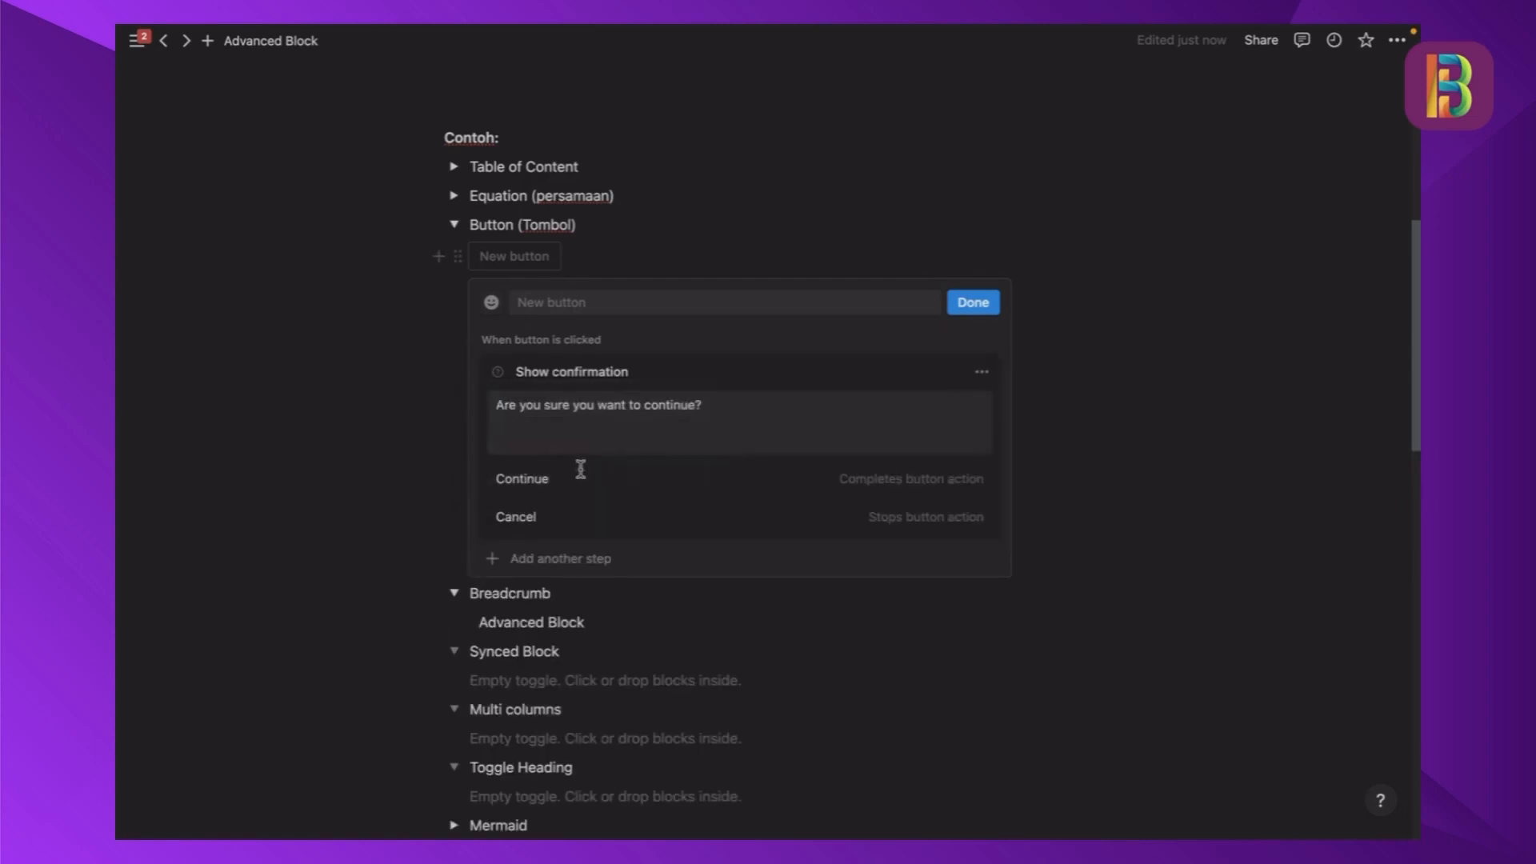
triple_click(597, 407)
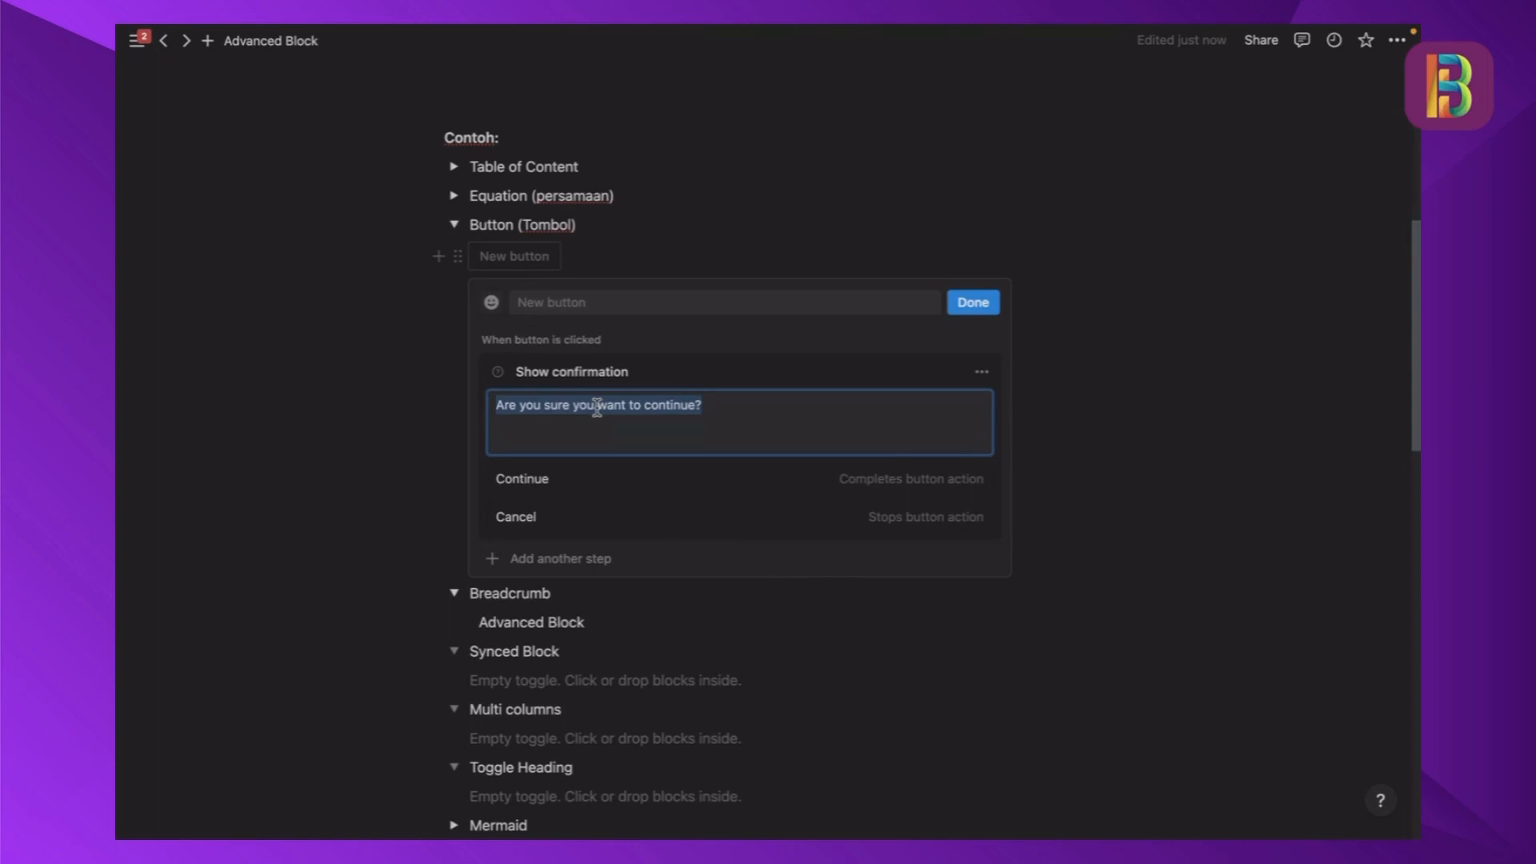
type("Apakah adan")
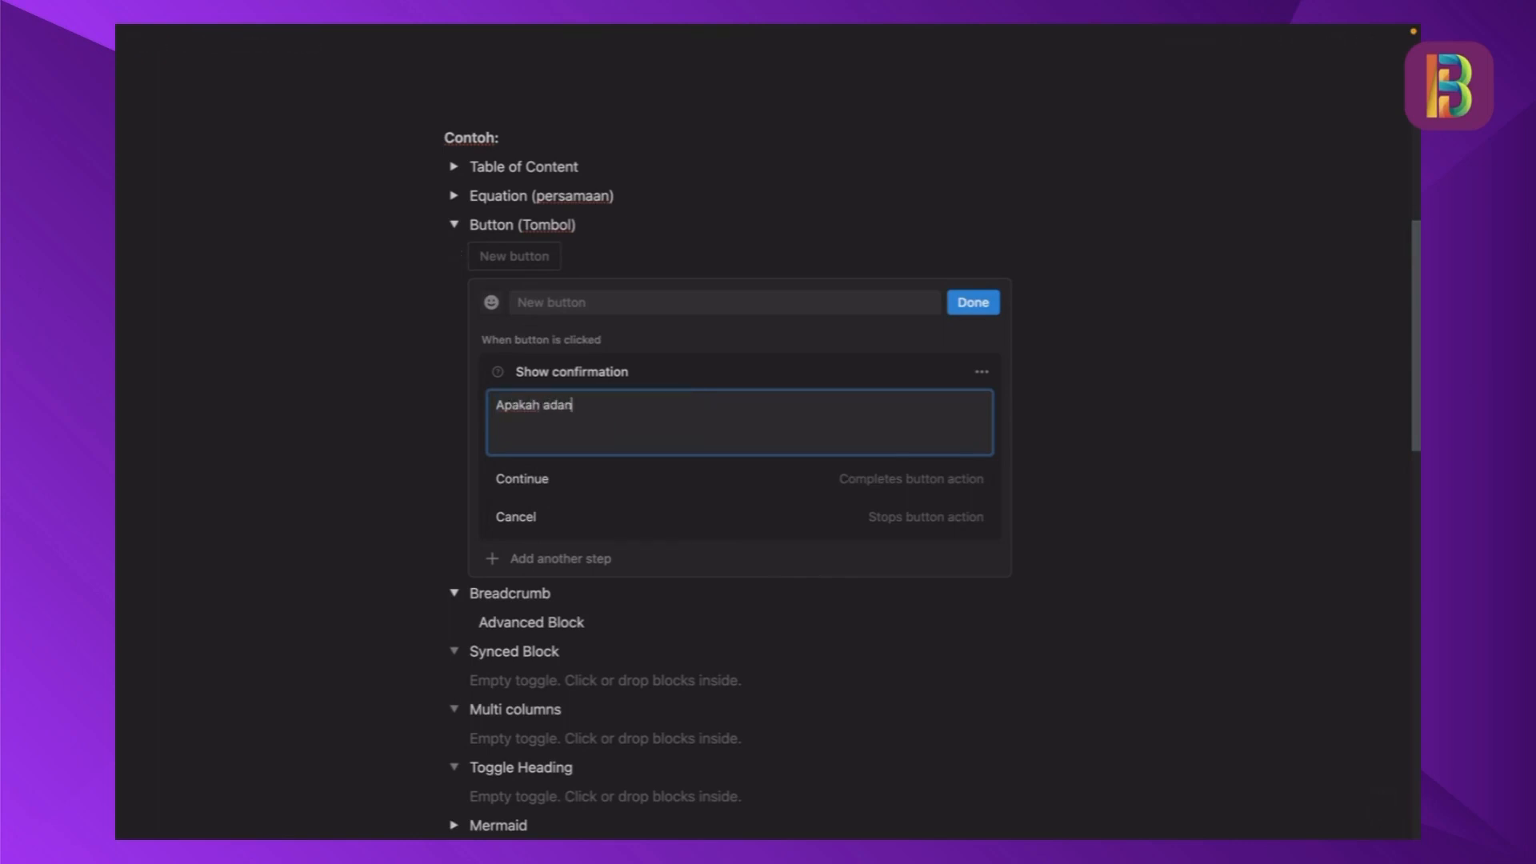
key("BackSpace")
key("BackSpace")
key("BackSpace")
type("nda ingi")
type("n lan")
type("jut>")
key("BackSpace")
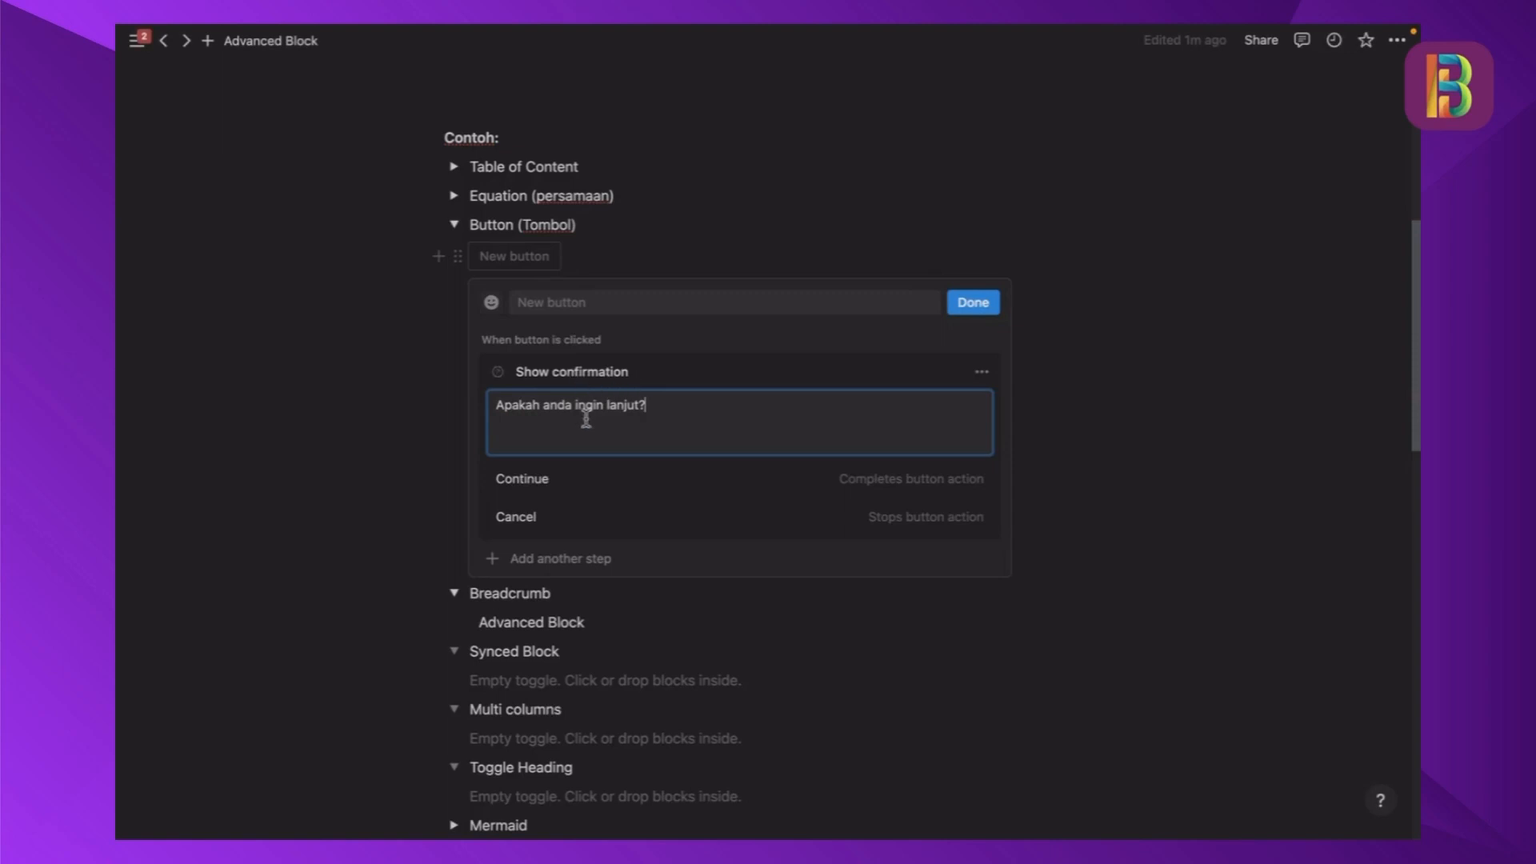
- Add an Open page step after the button's confirmation step and set its page to Reading List
scroll(585, 414, "down", 2)
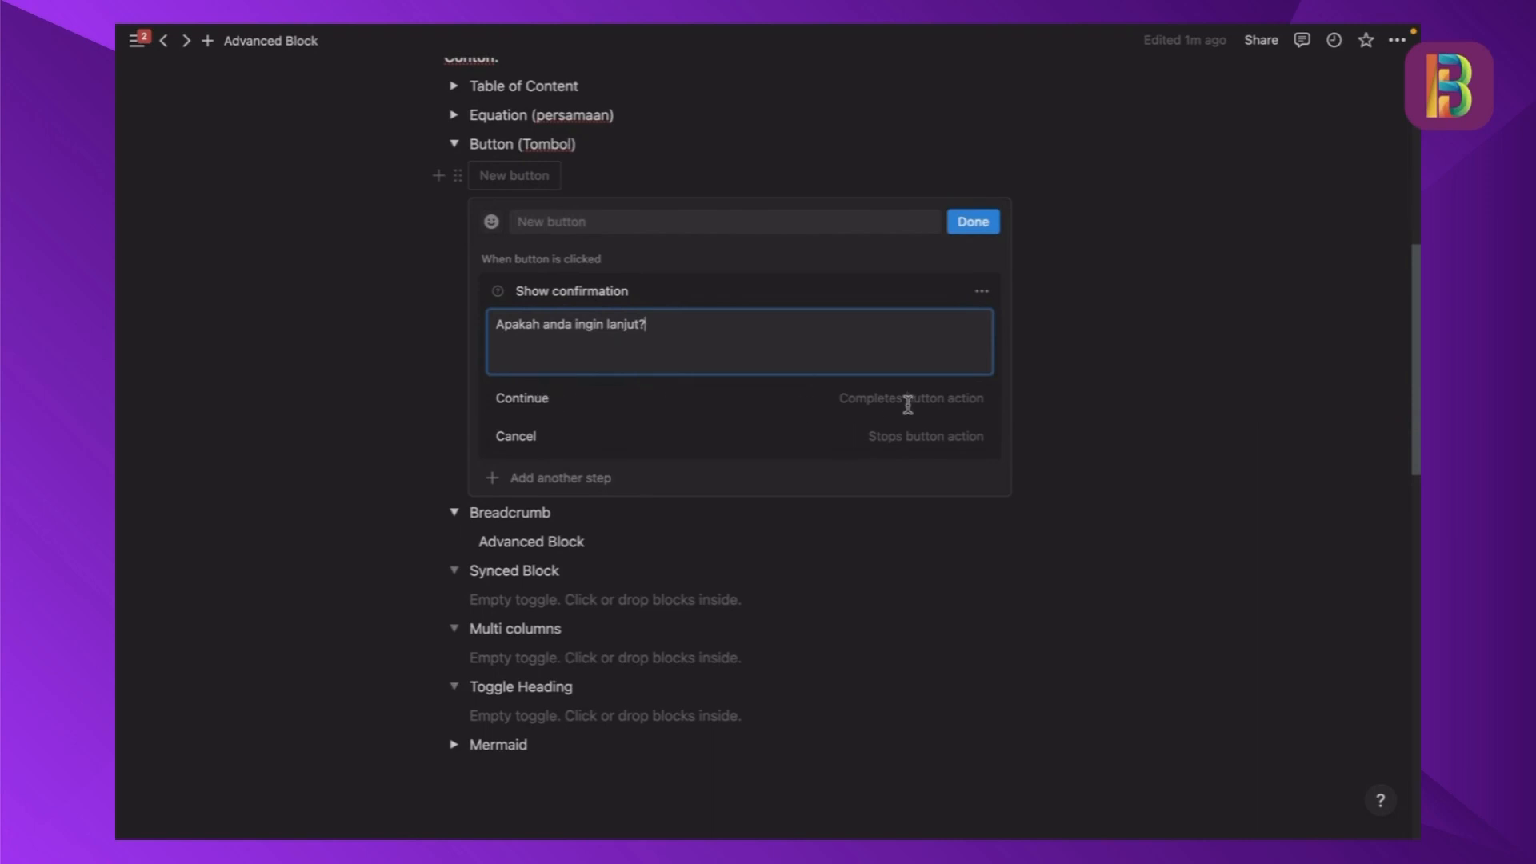
scroll(908, 404, "down", 1)
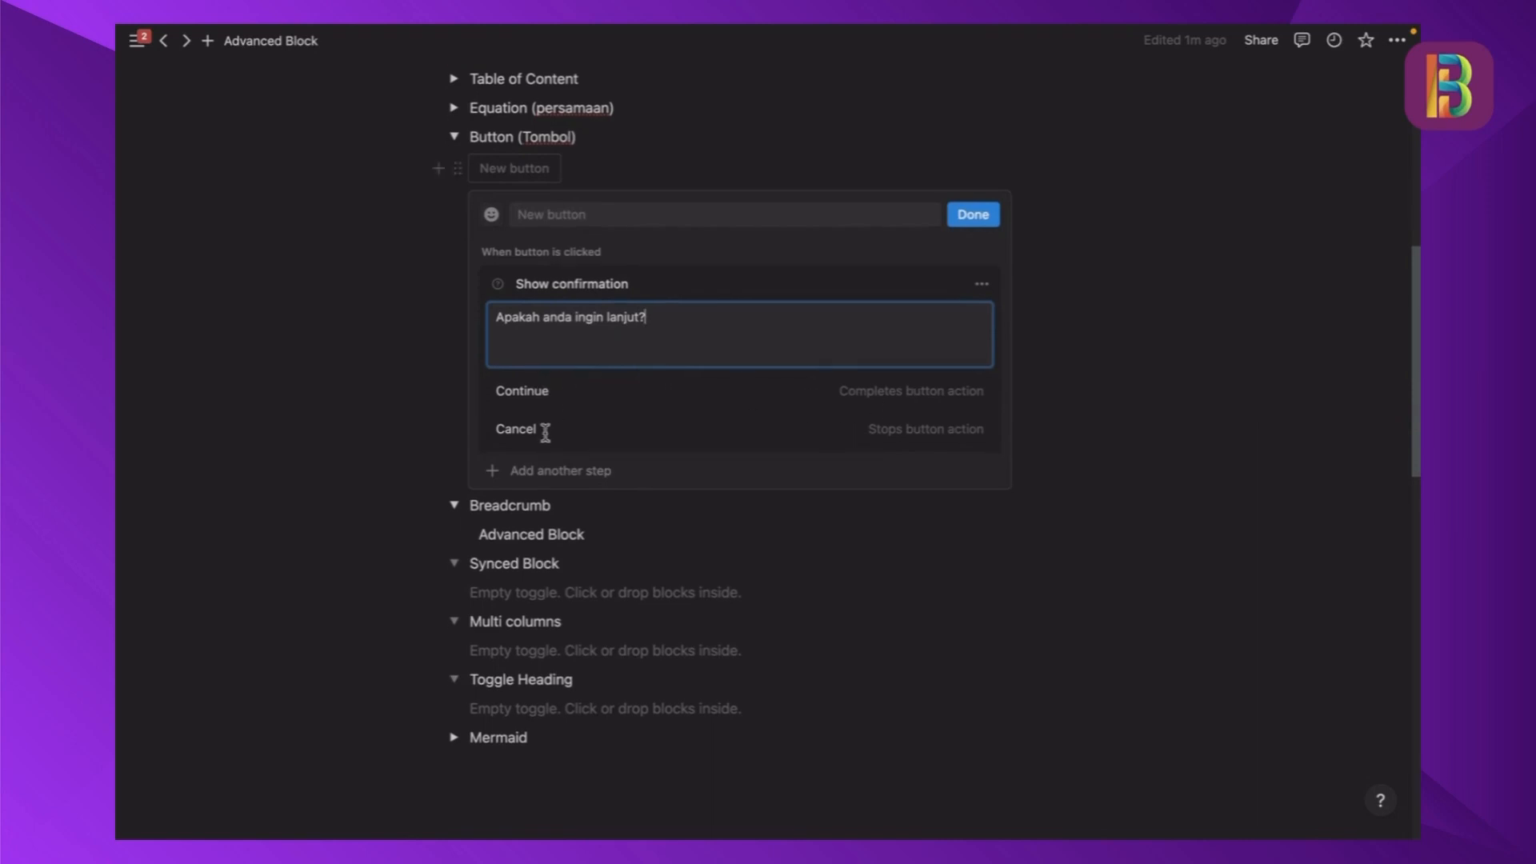
scroll(699, 405, "up", 1)
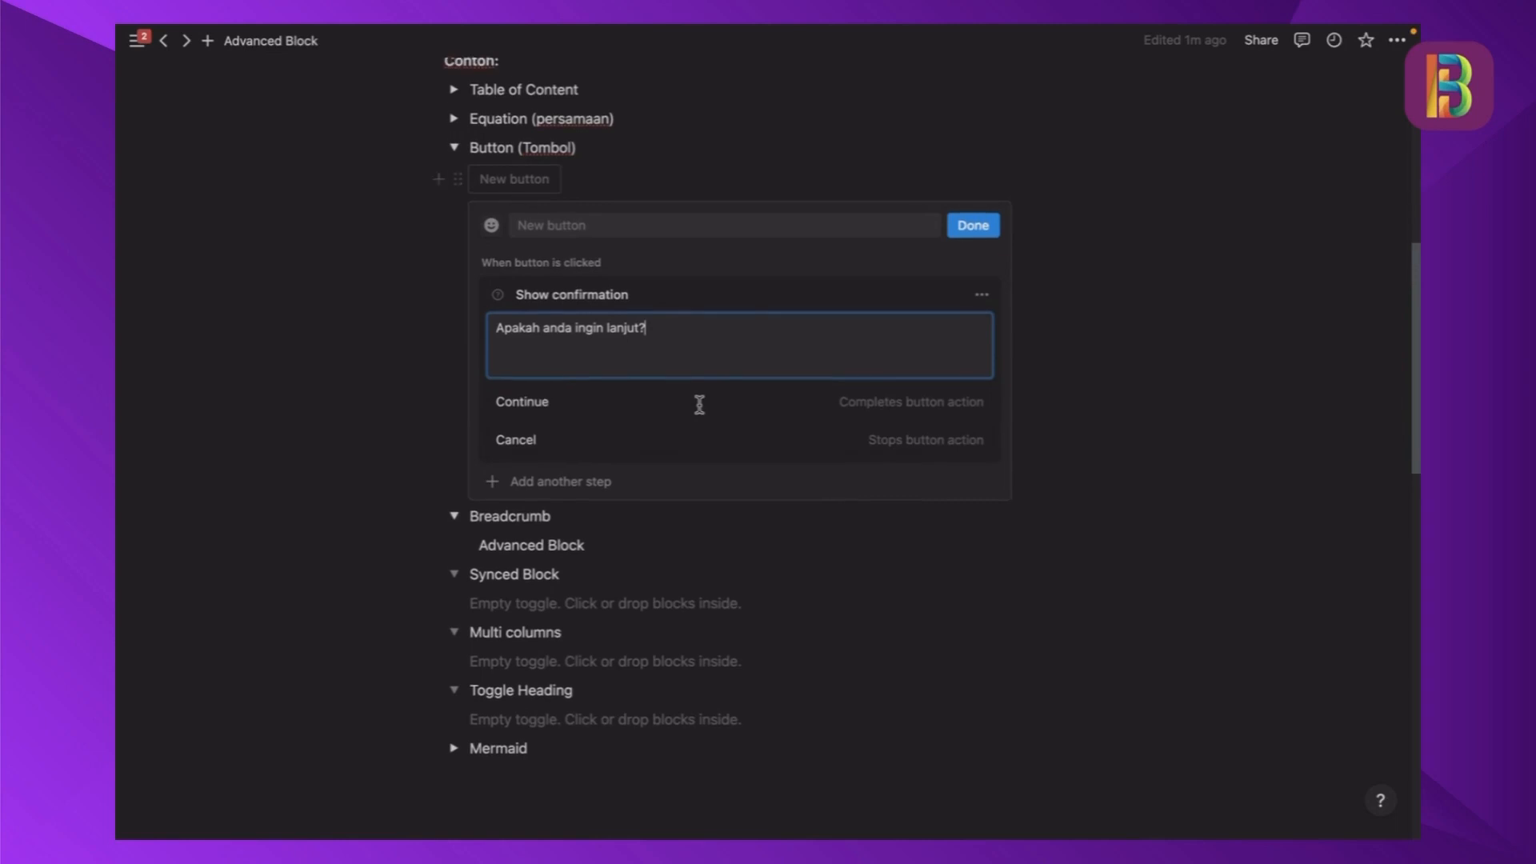
scroll(693, 405, "down", 1)
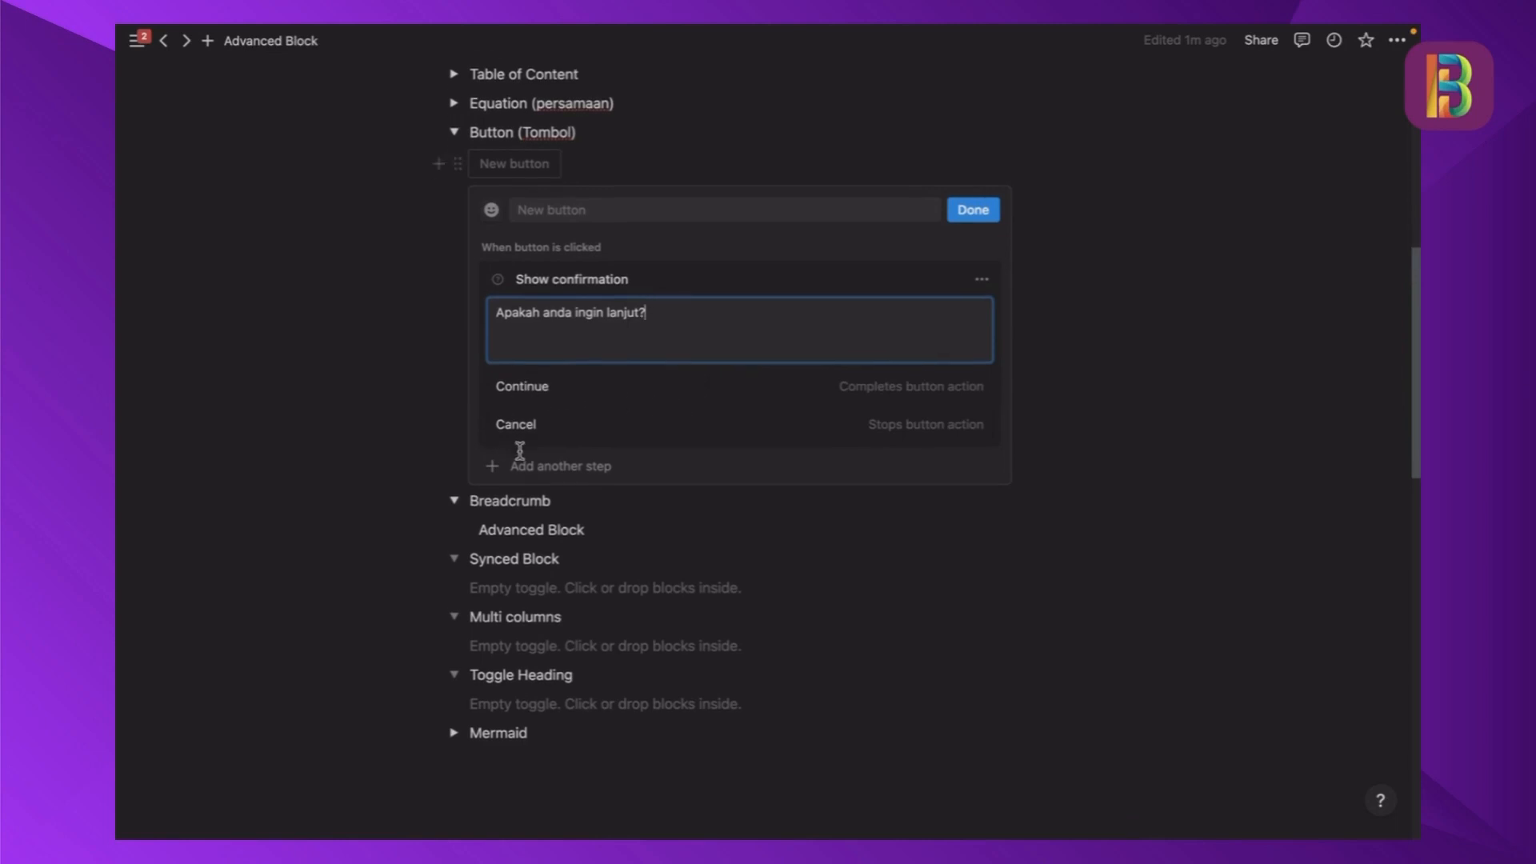
left_click(592, 470)
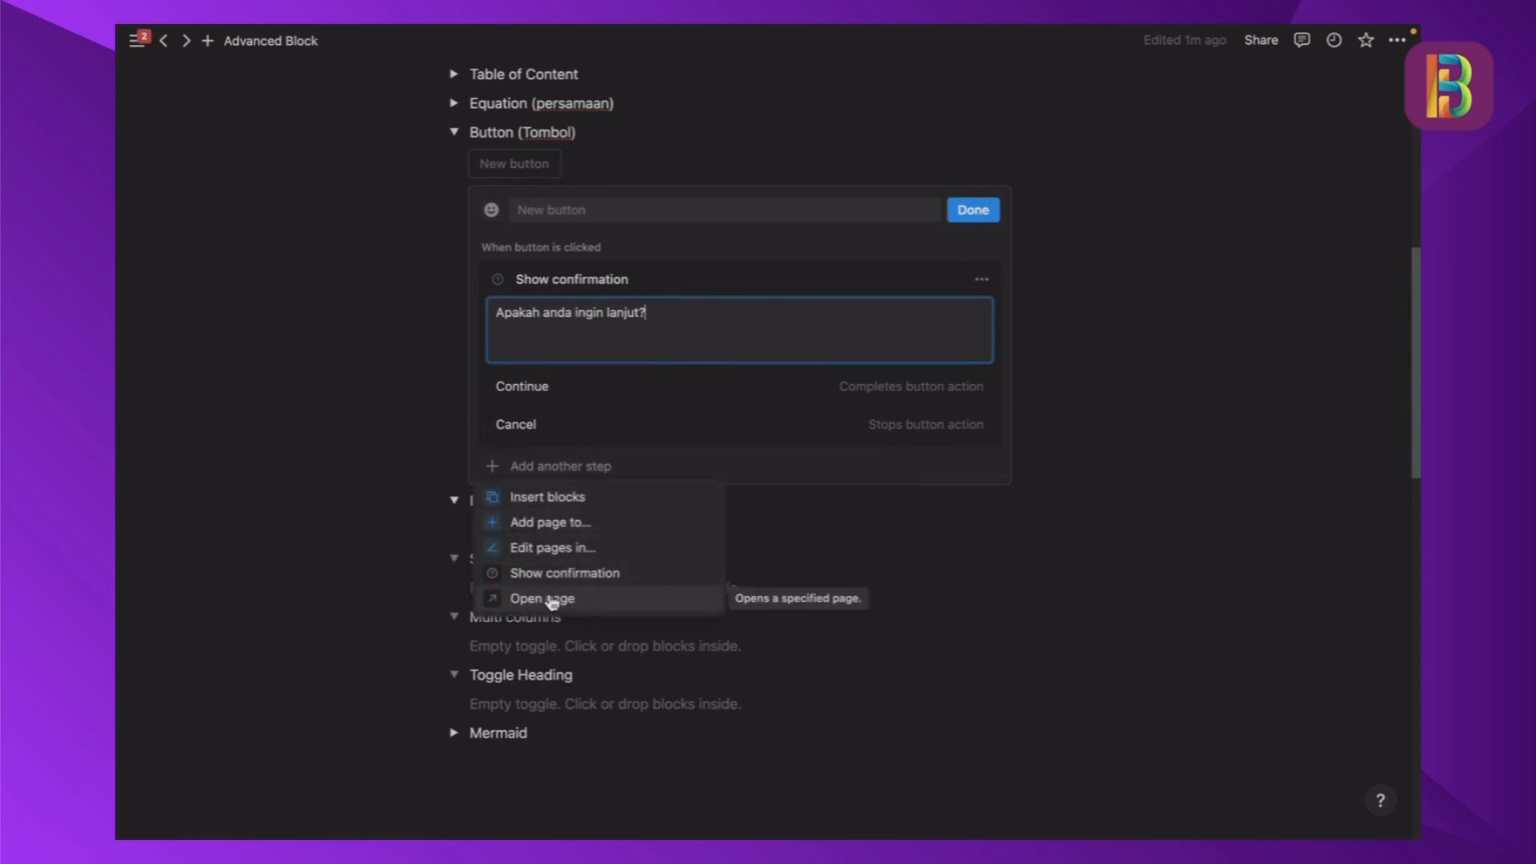
left_click(551, 600)
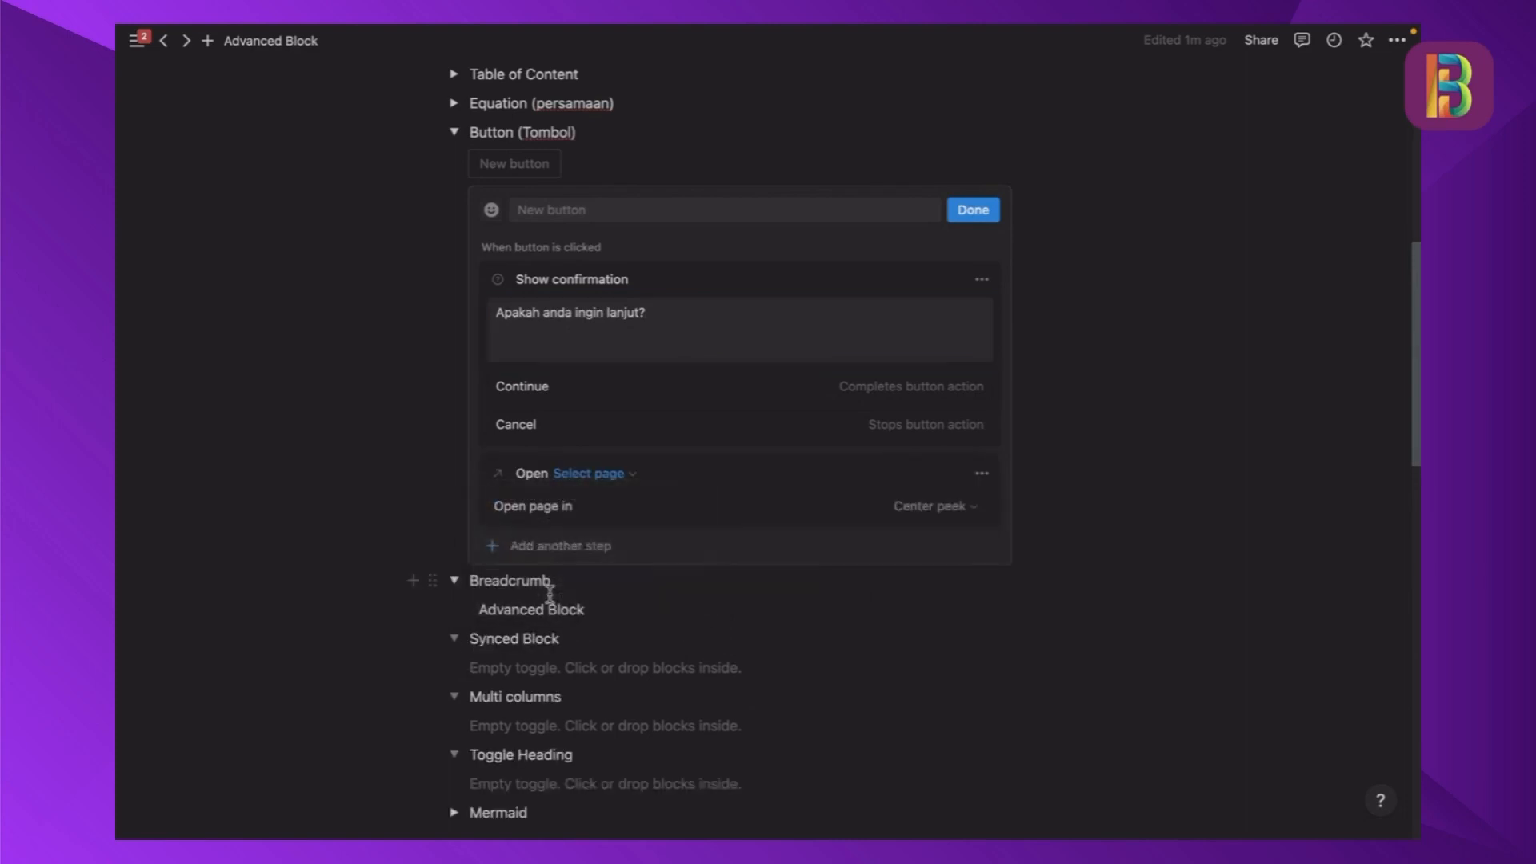
left_click(627, 481)
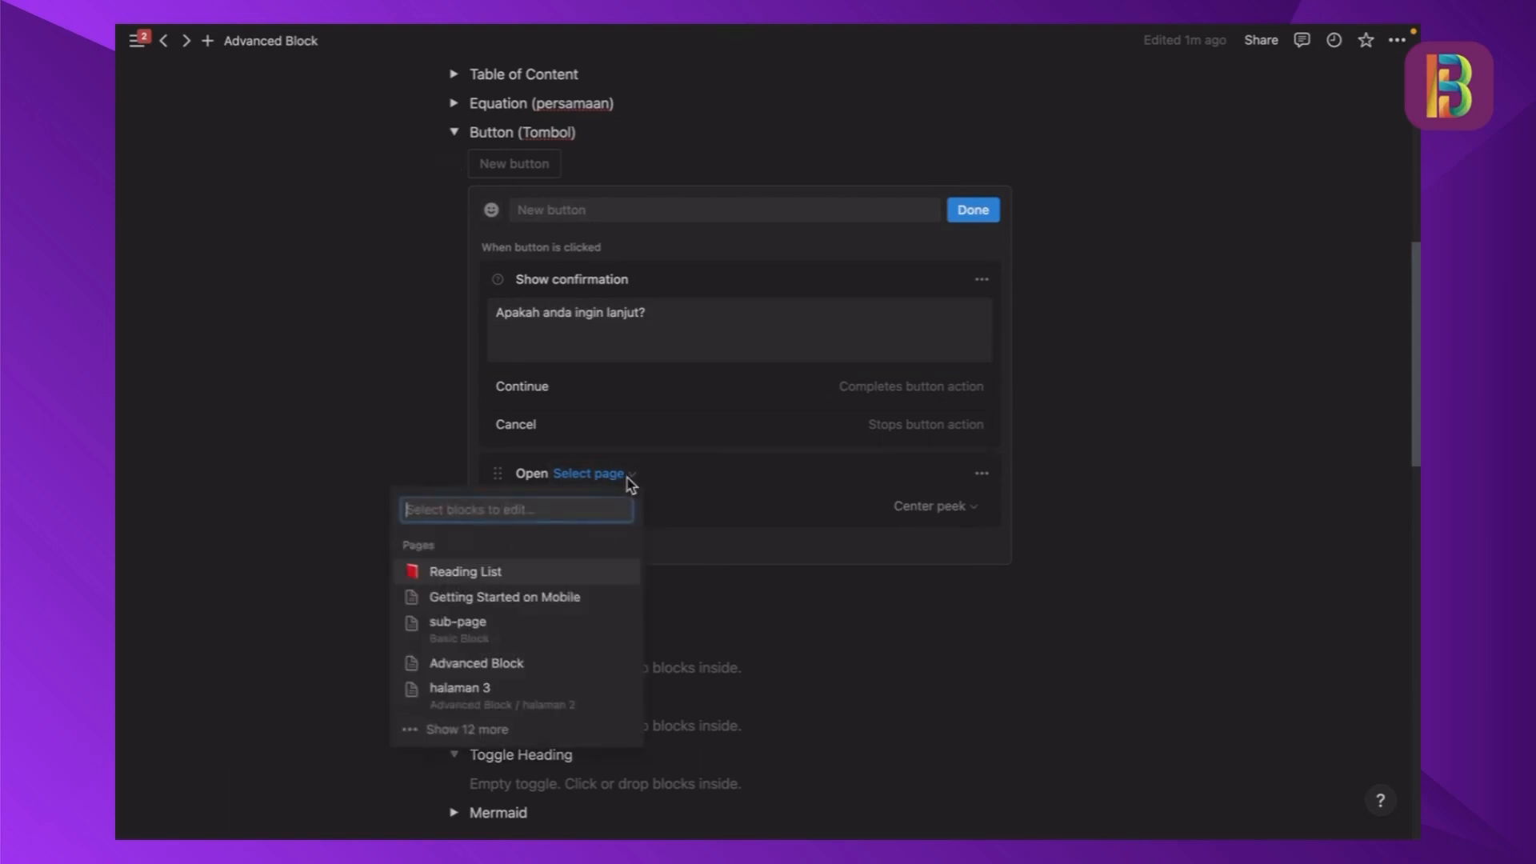
left_click(520, 573)
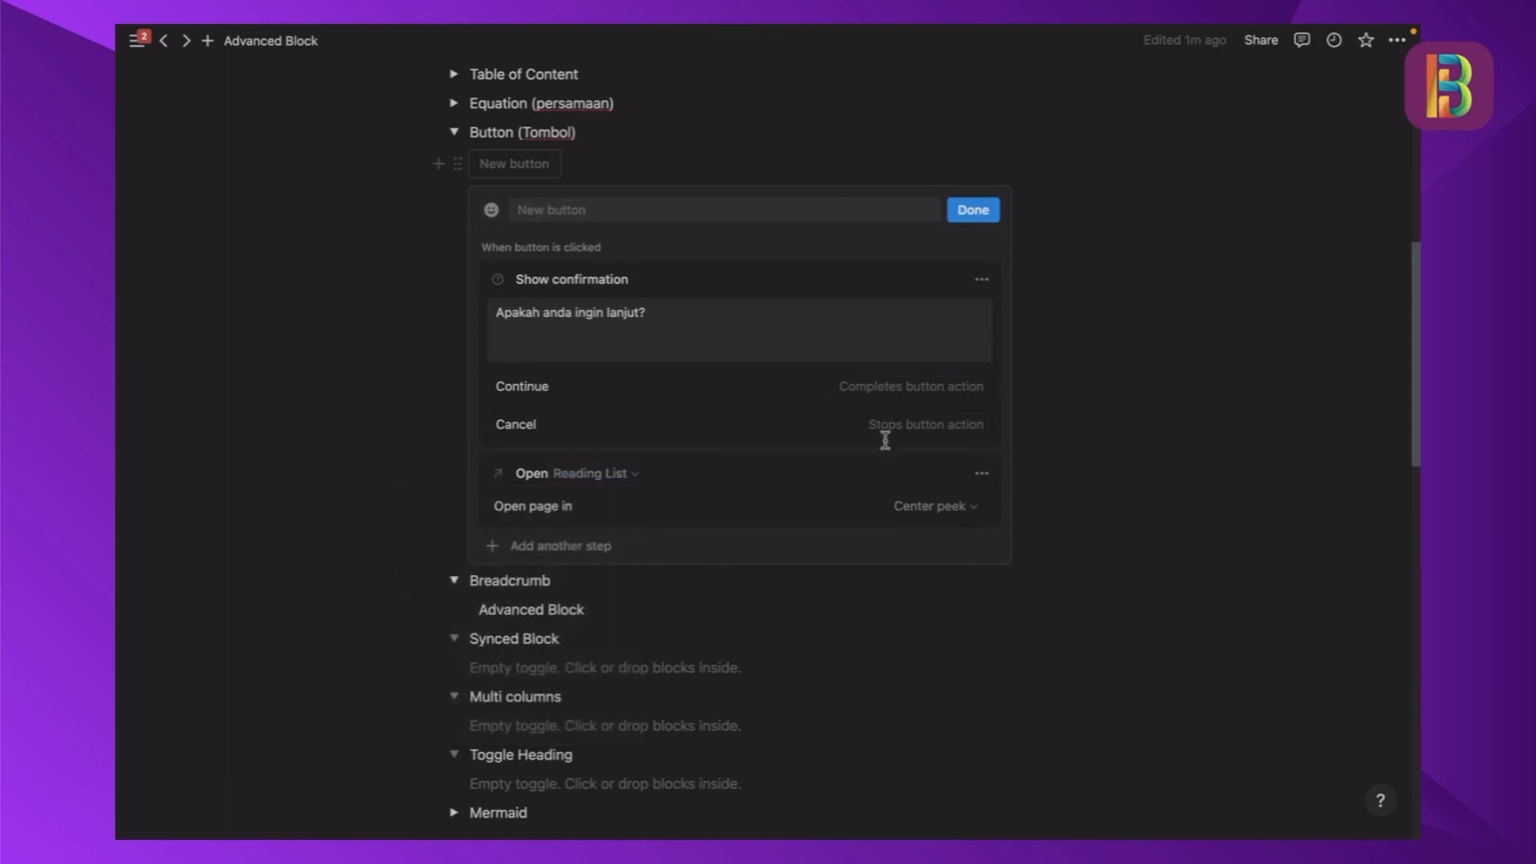
- Name the new button "Buka Halaman Reading List"
scroll(747, 510, "up", 1)
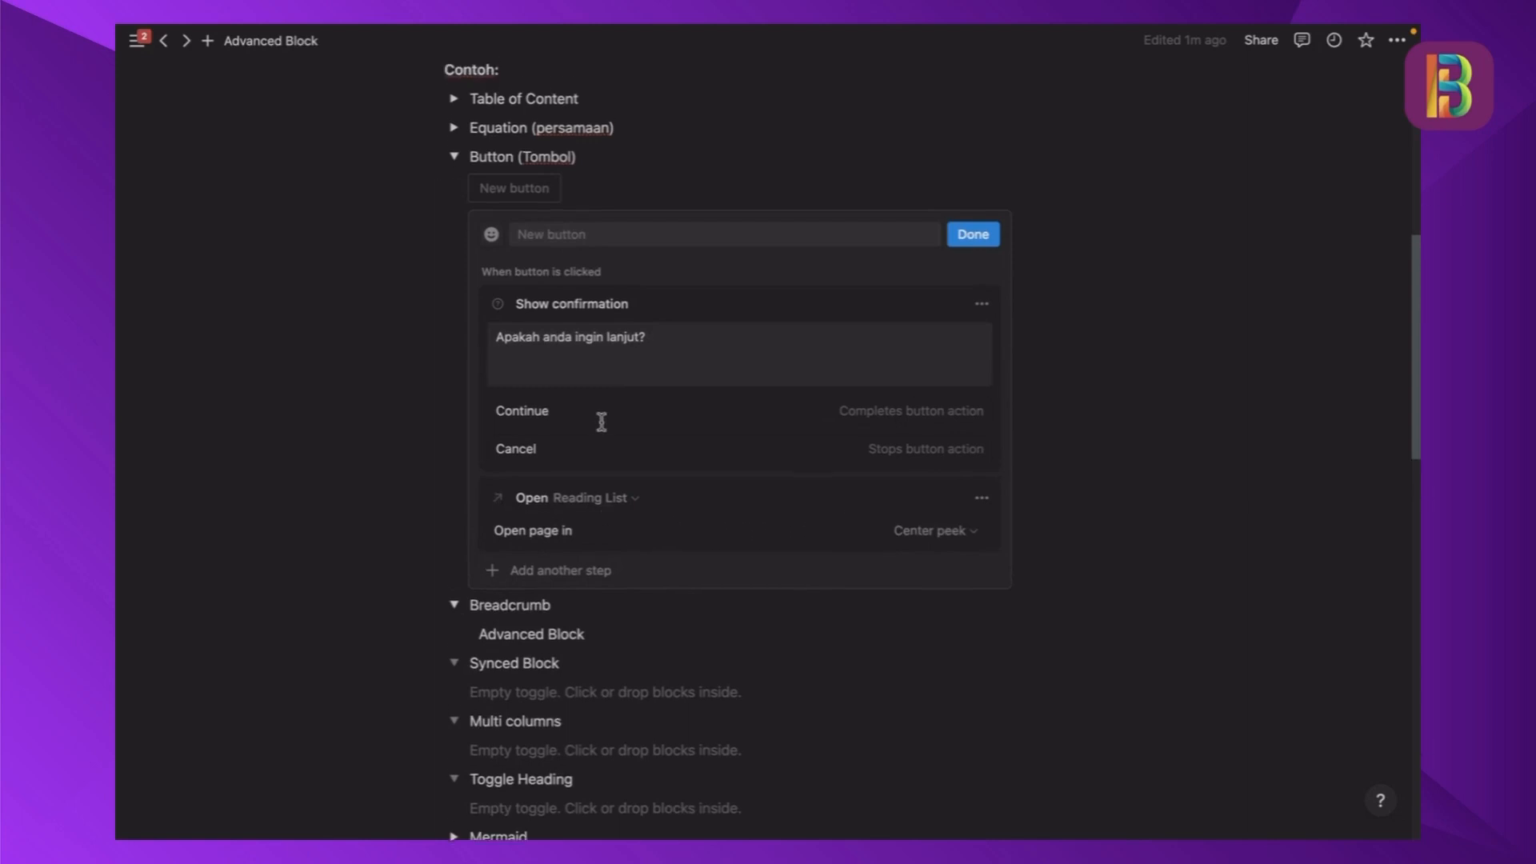
left_click(542, 248)
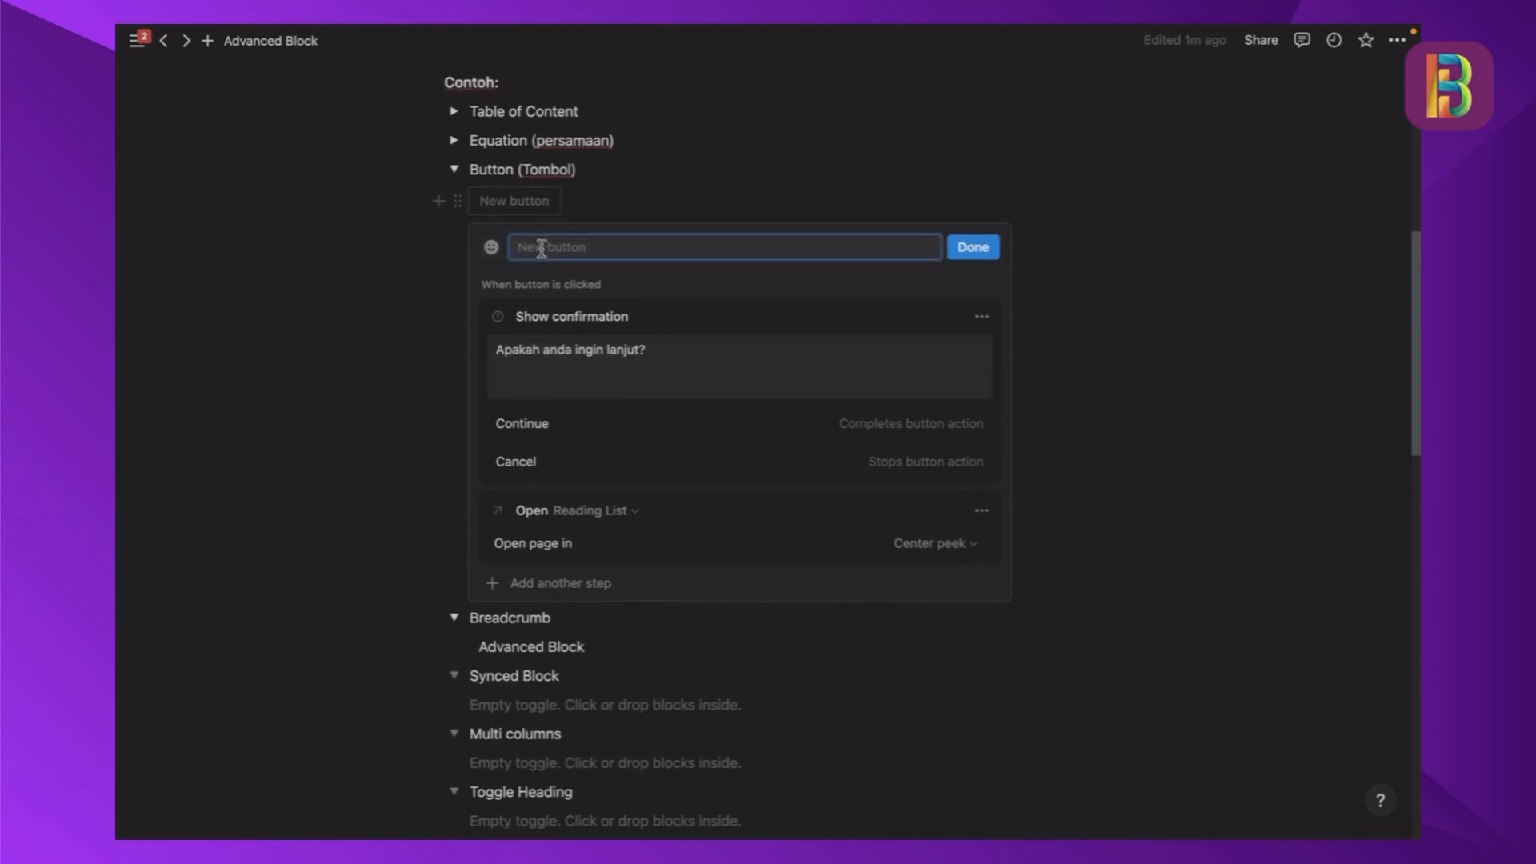
type("Buka ")
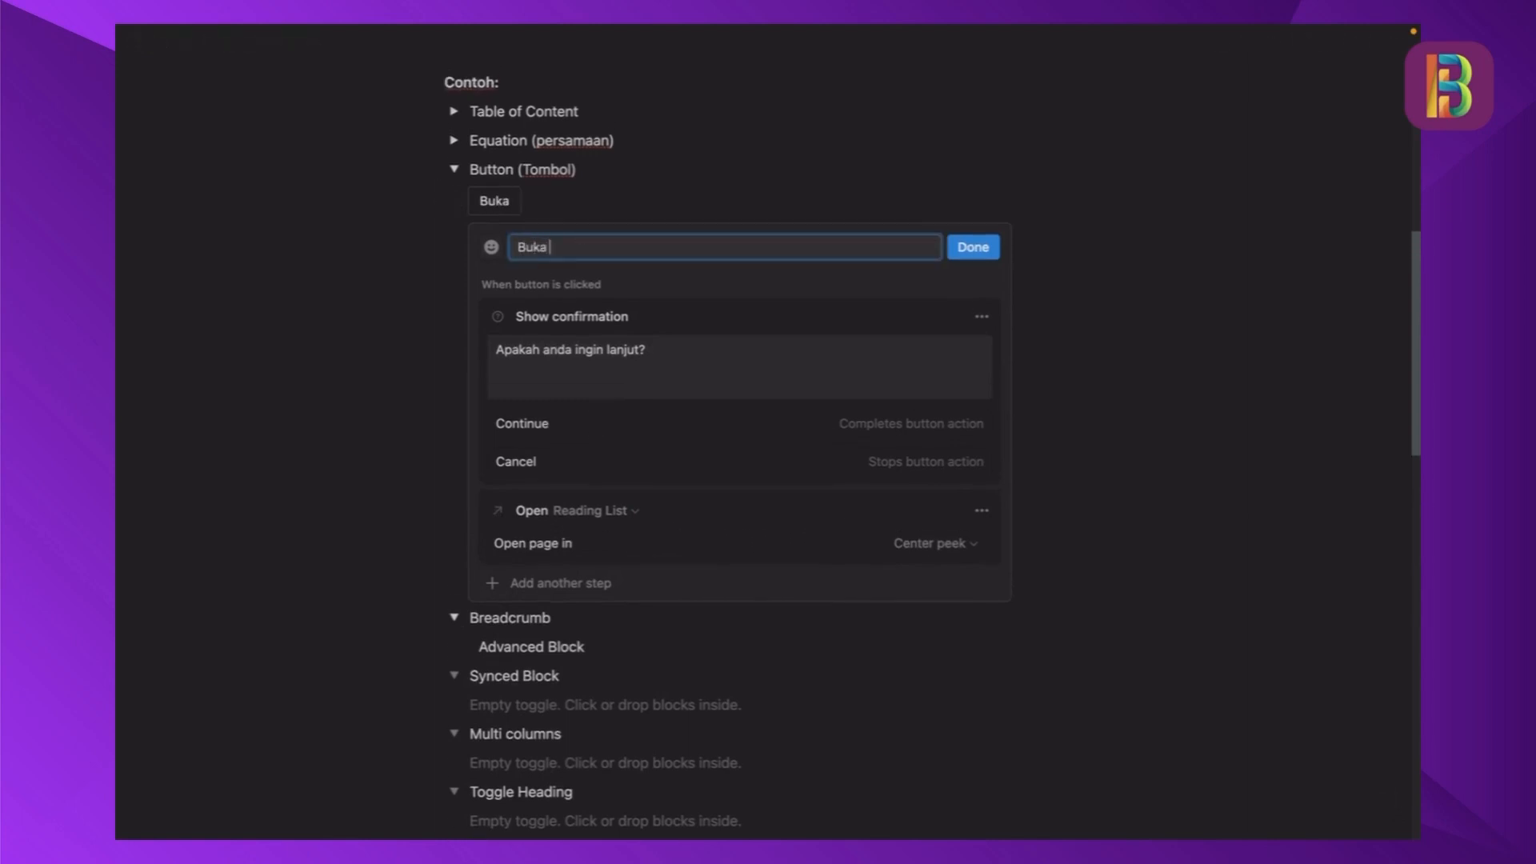
type("Halaman Readin")
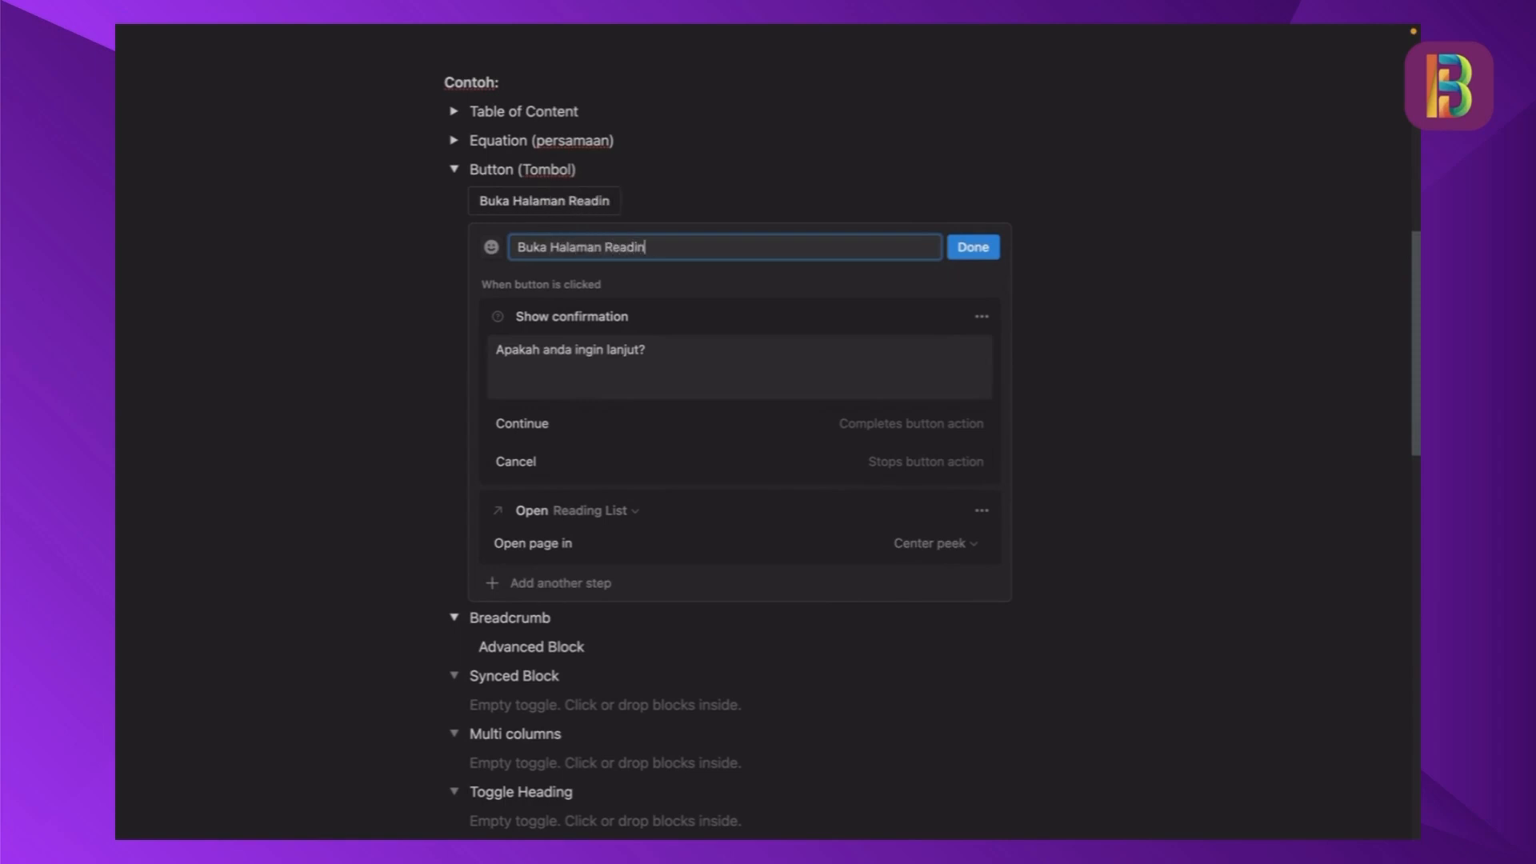
type("g List")
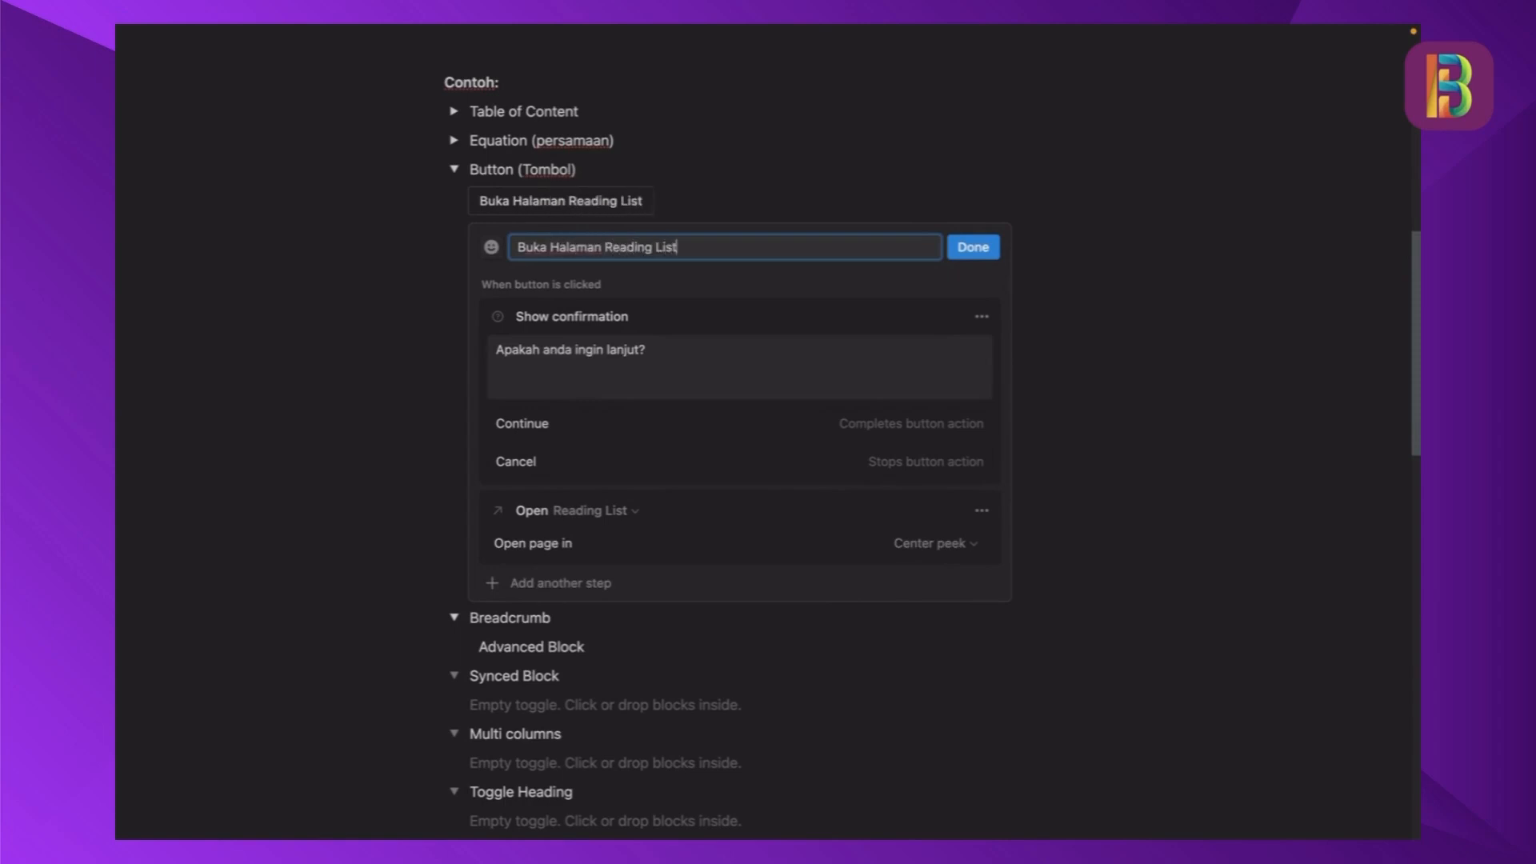
- Give the Buka Halaman Reading List button the recently used yellow page icon and save the button
left_click(491, 247)
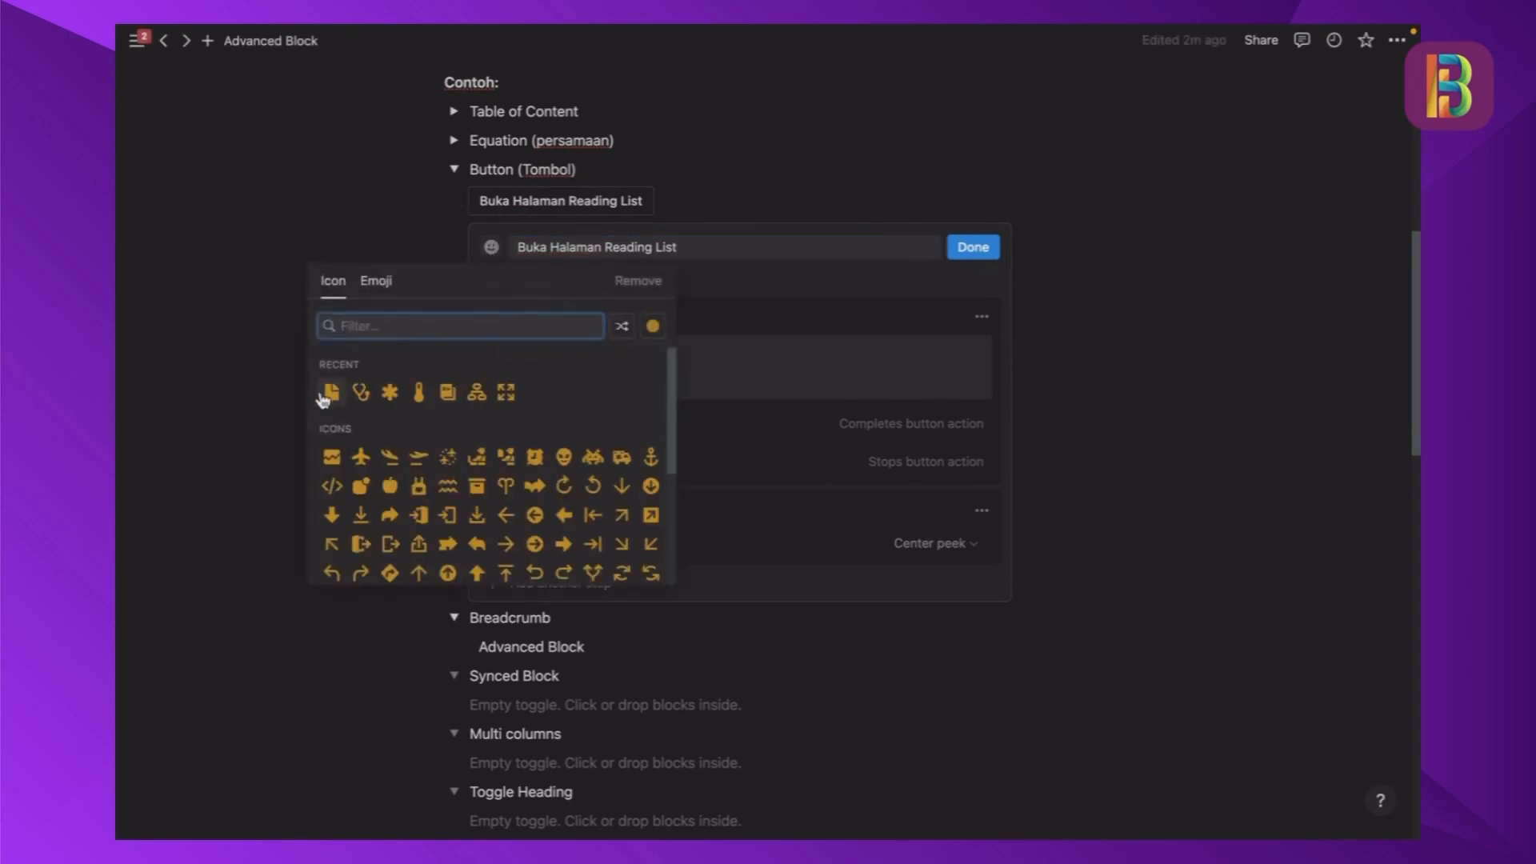
left_click(332, 392)
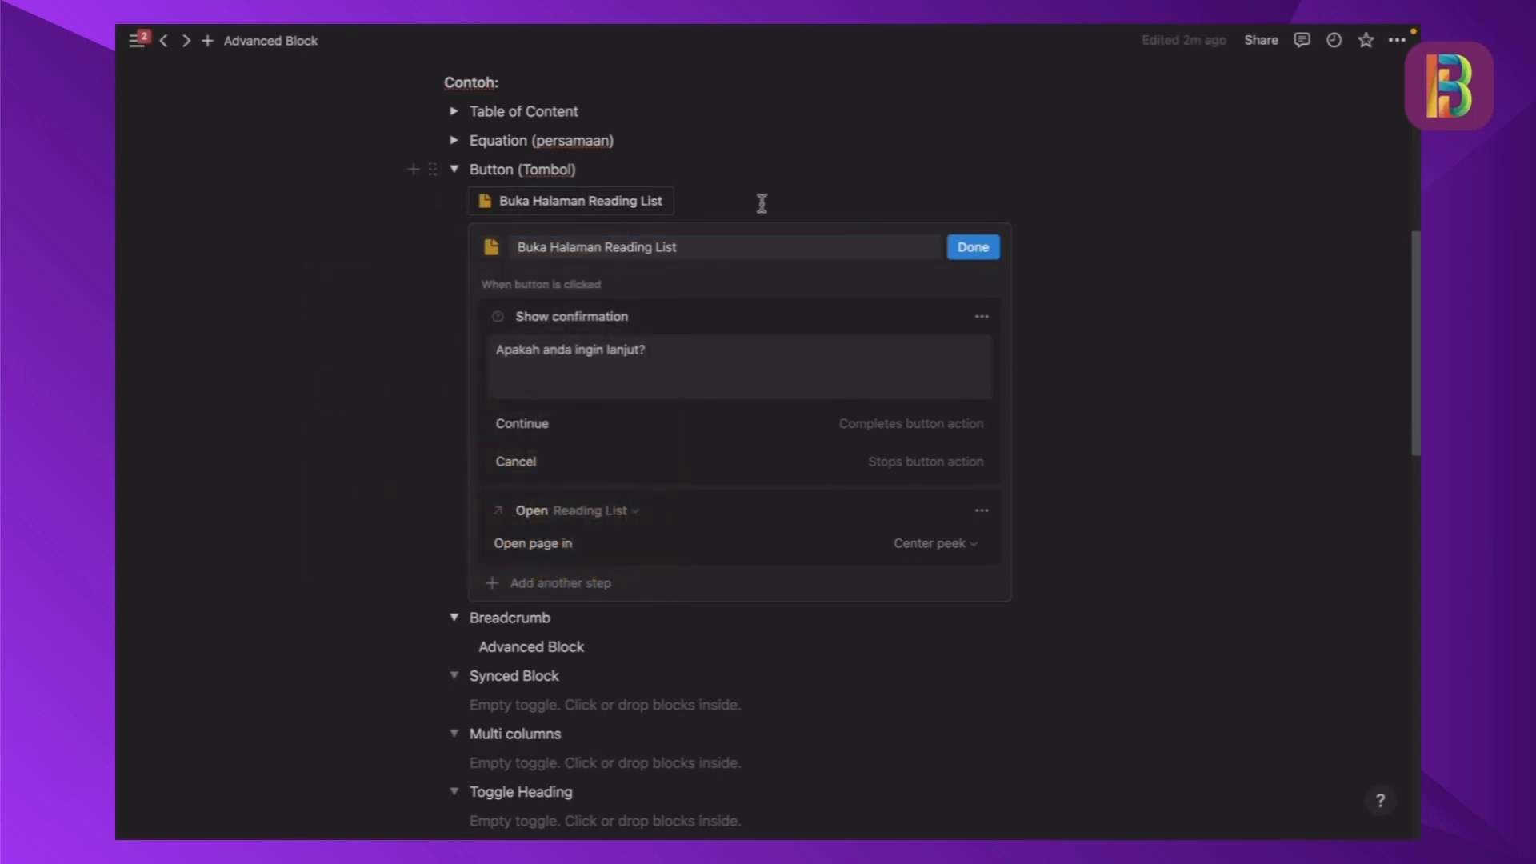
left_click(973, 247)
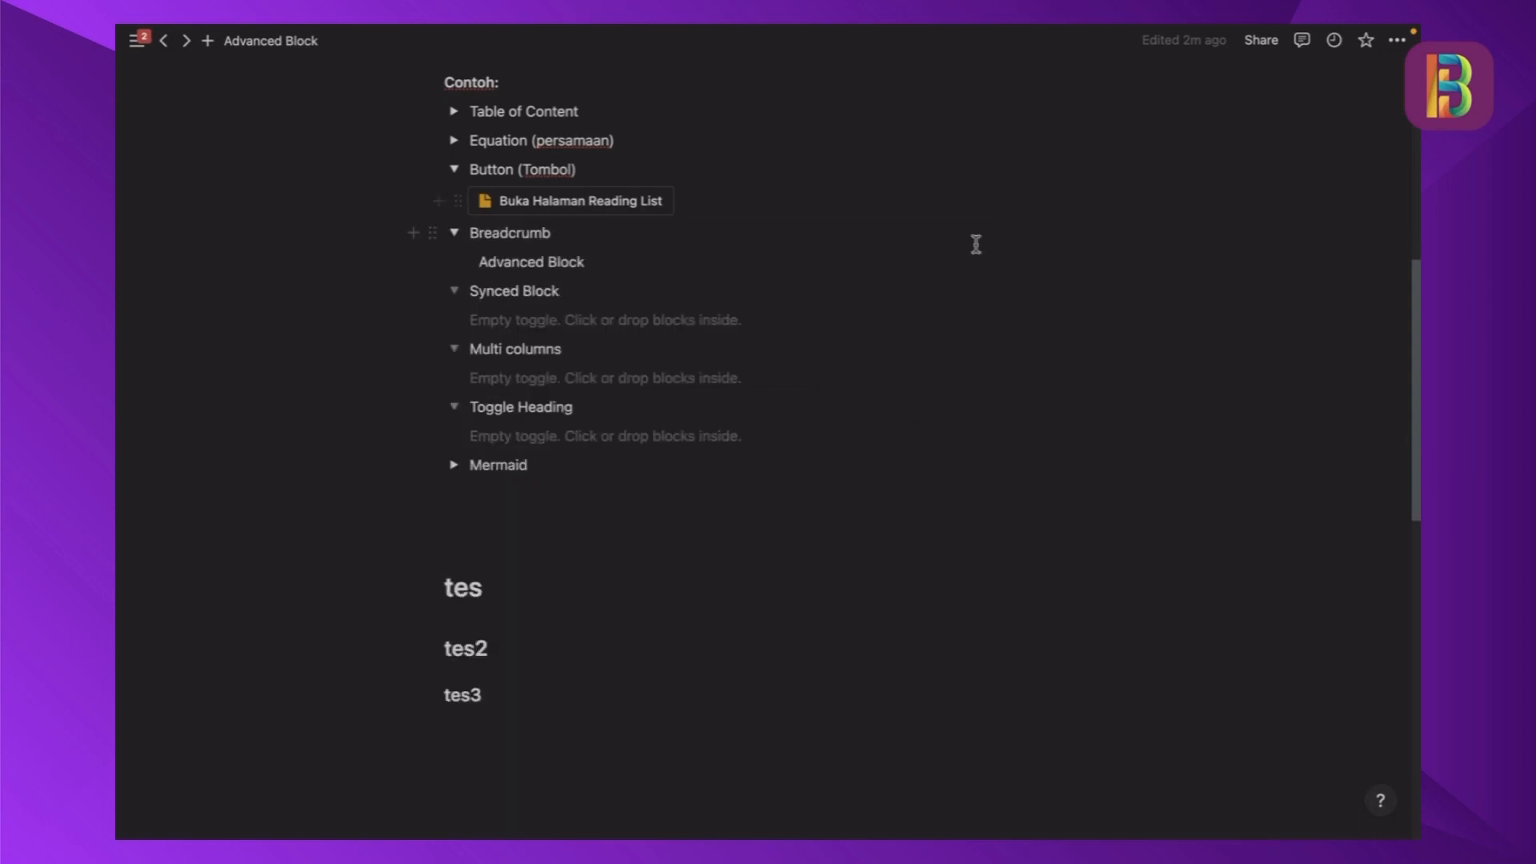
- Set the Buka Halaman Reading List button to open its page in Side peek and save the change
scroll(671, 209, "up", 1)
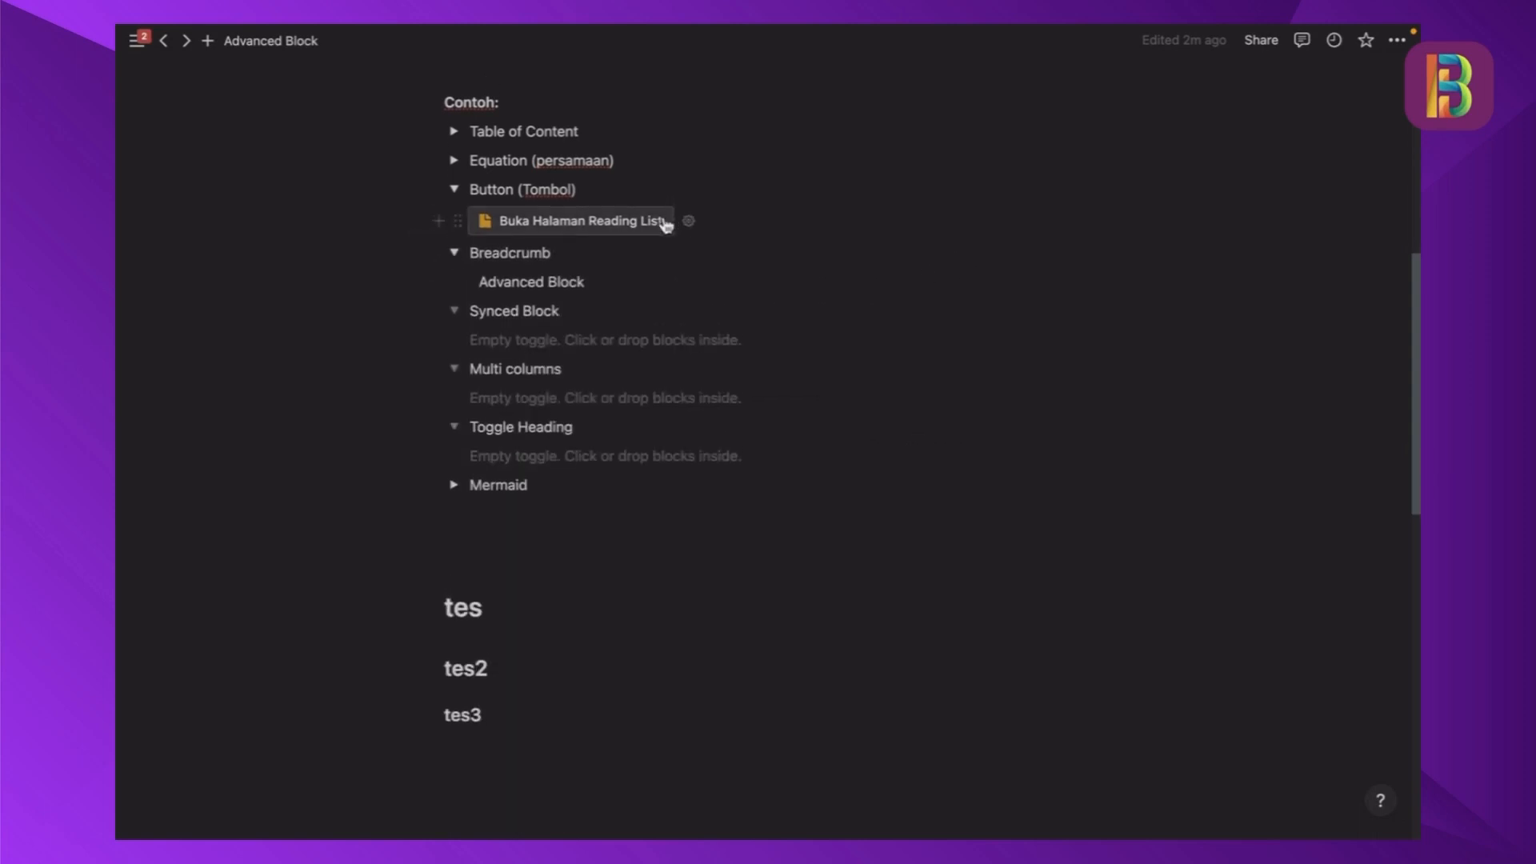
left_click(688, 224)
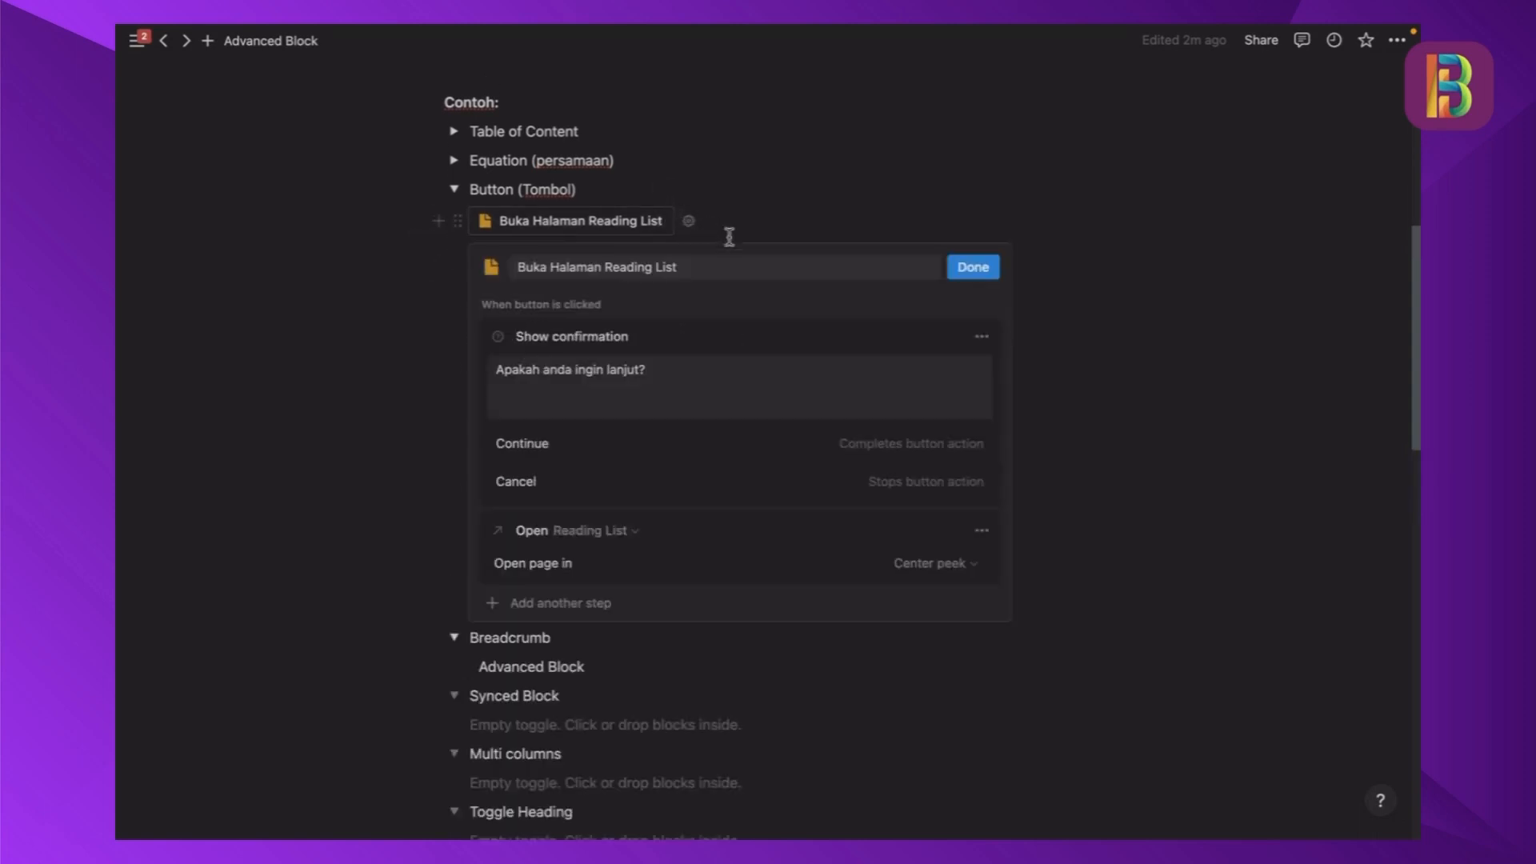
left_click(952, 567)
left_click(835, 611)
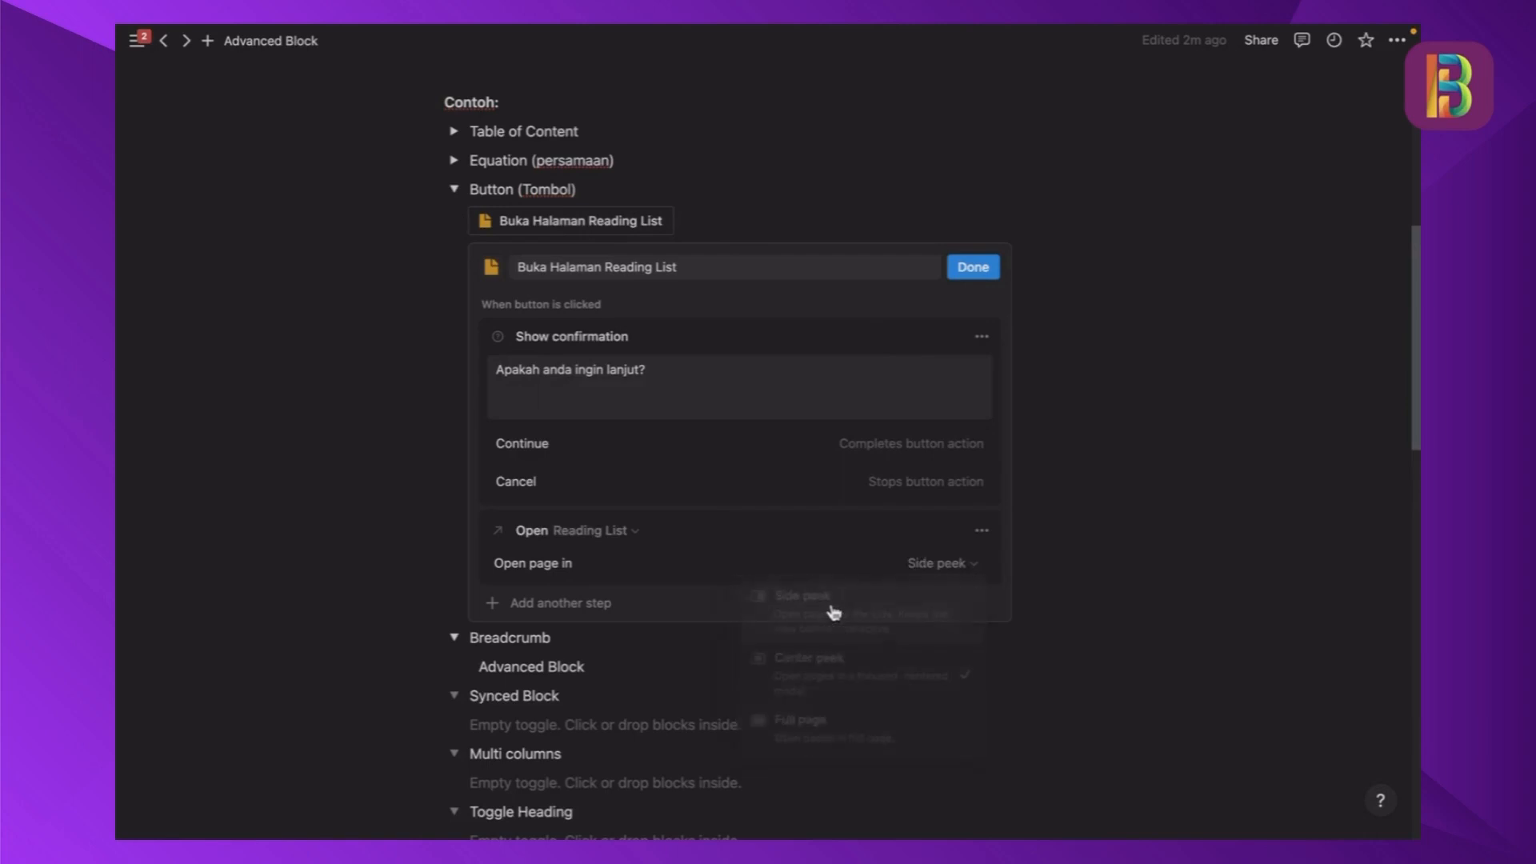
left_click(945, 567)
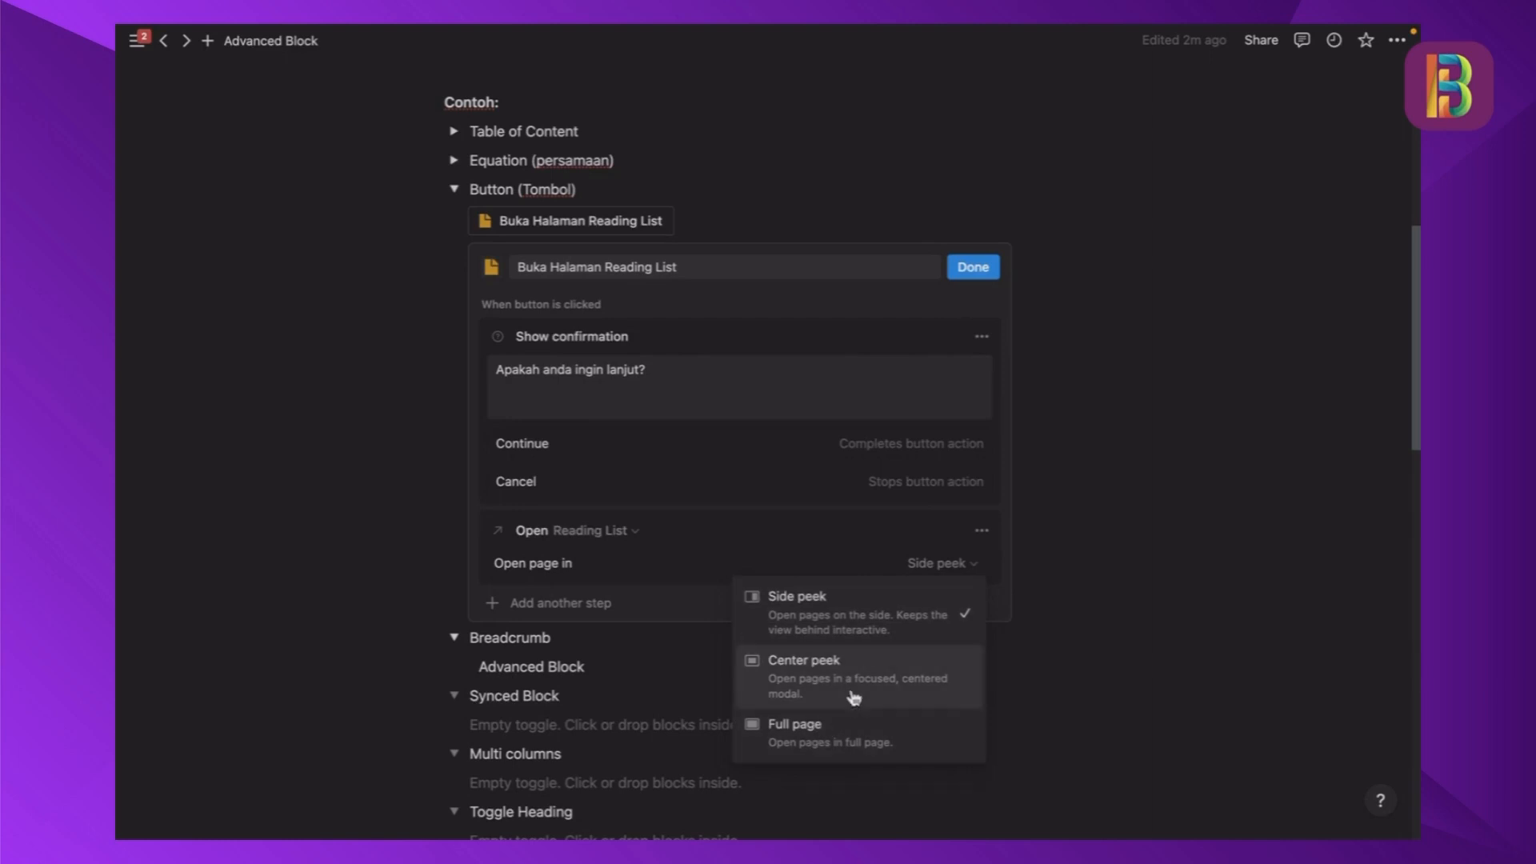
left_click(970, 271)
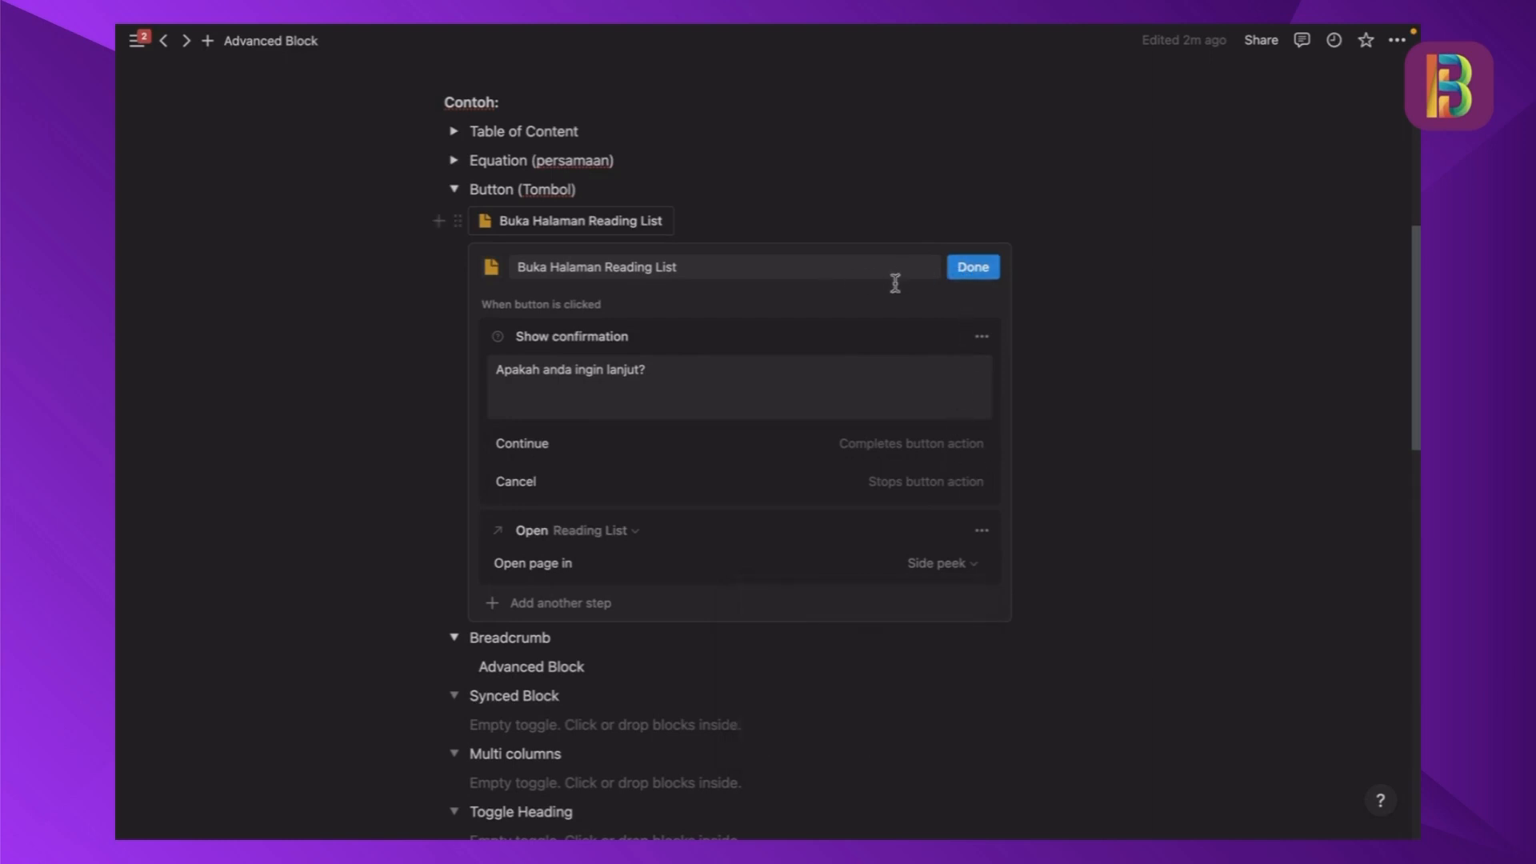
left_click(972, 267)
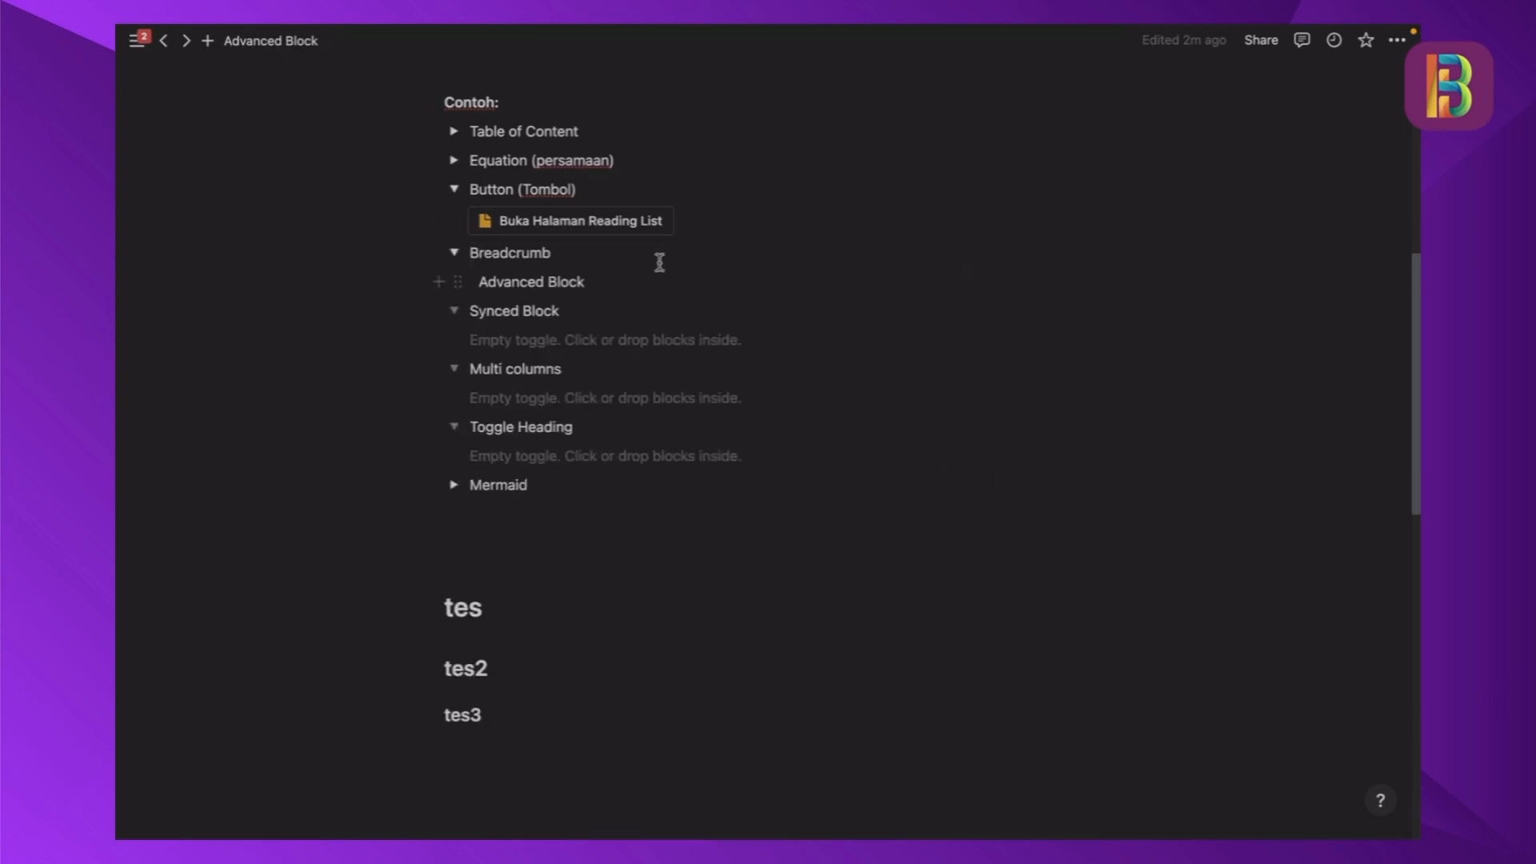
- Test the Buka Halaman Reading List button by continuing through its confirmation, and close the opened Reading List page
left_click(608, 226)
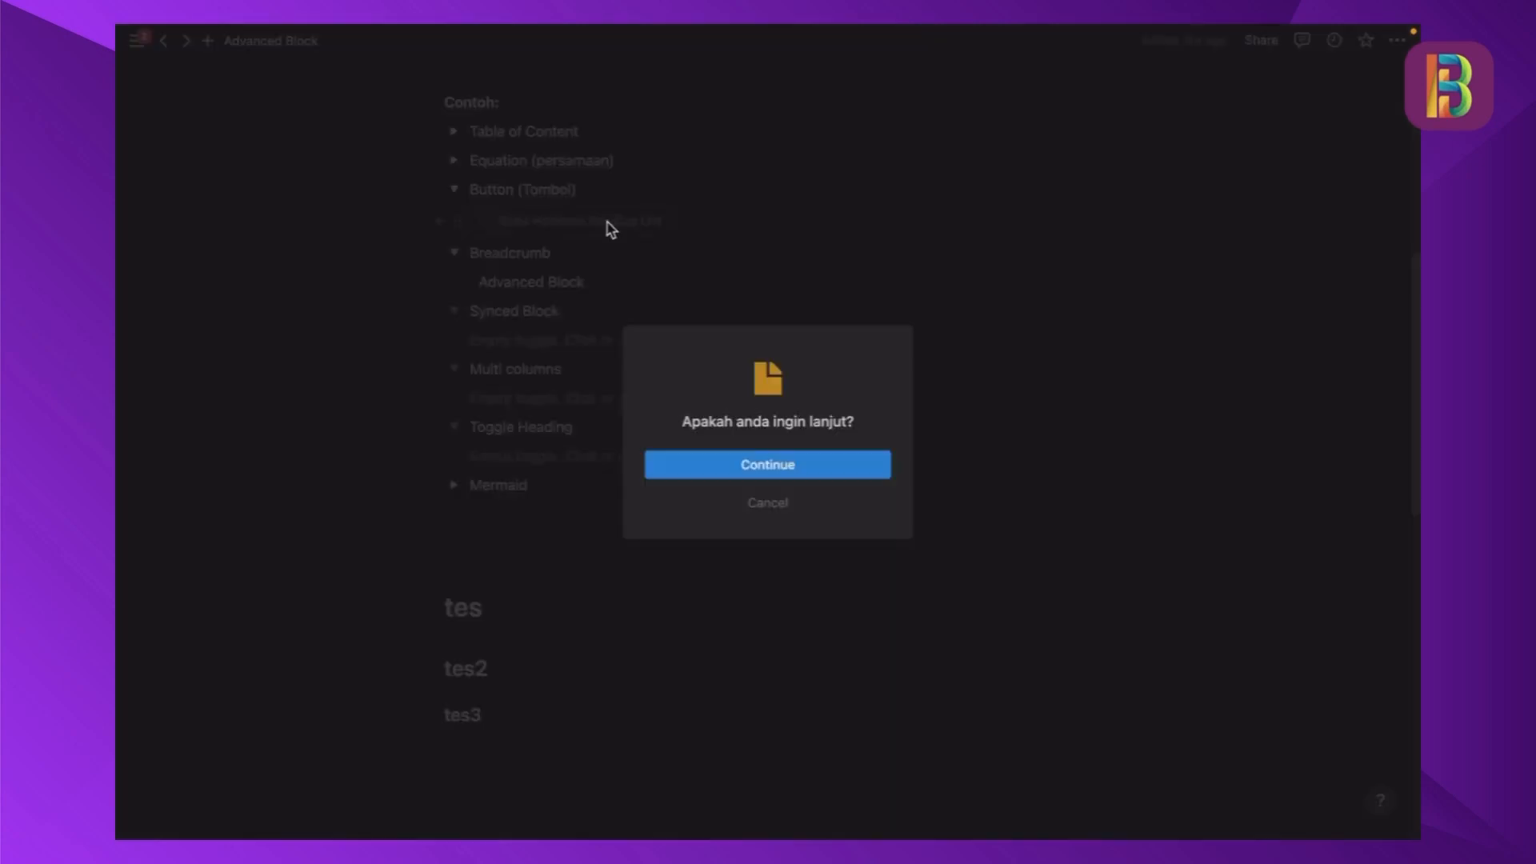
left_click(730, 468)
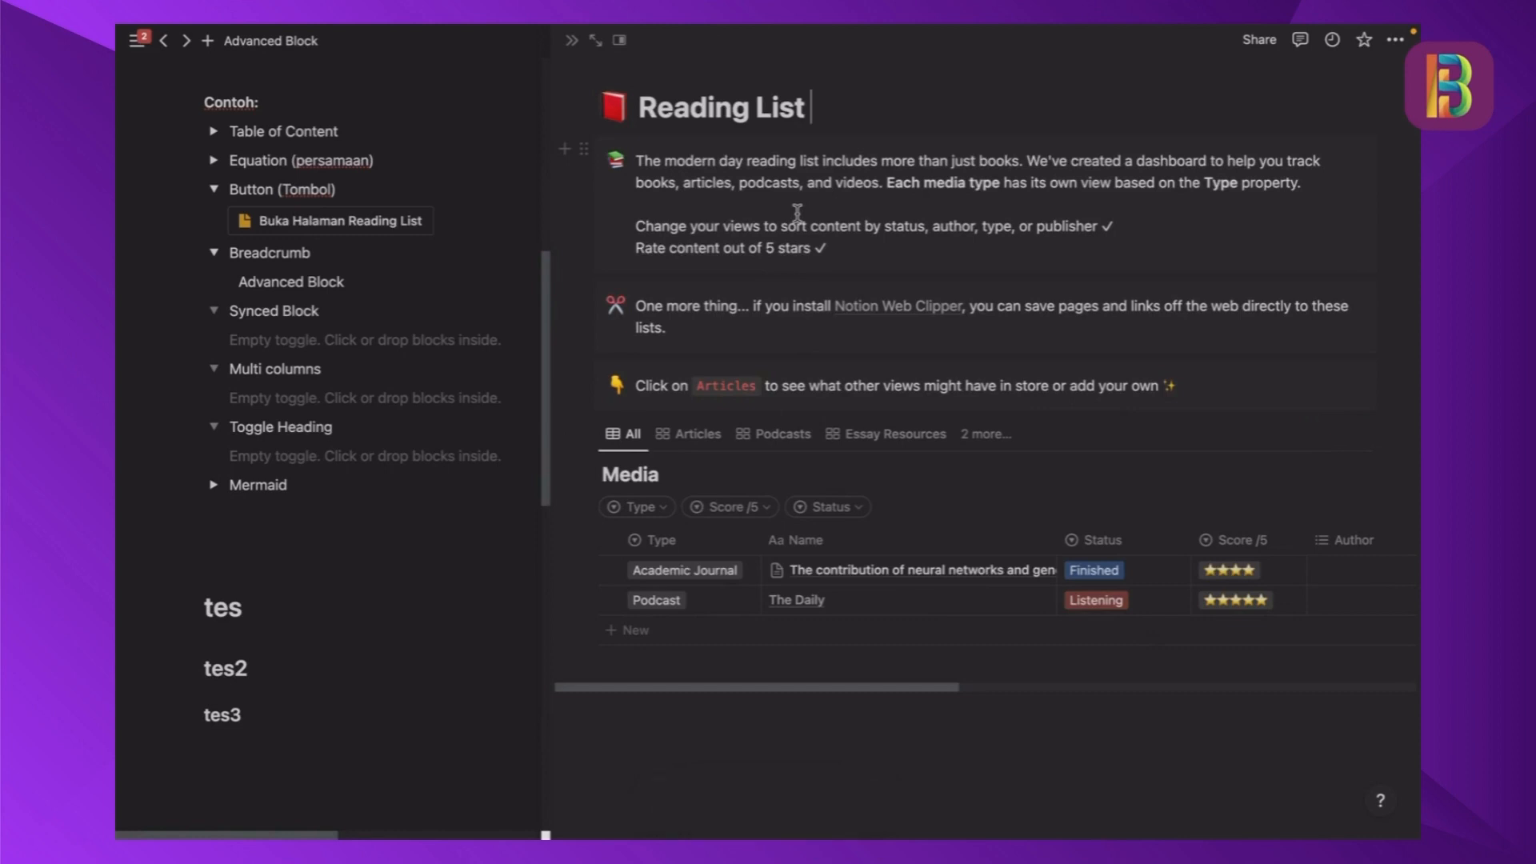
left_click(570, 41)
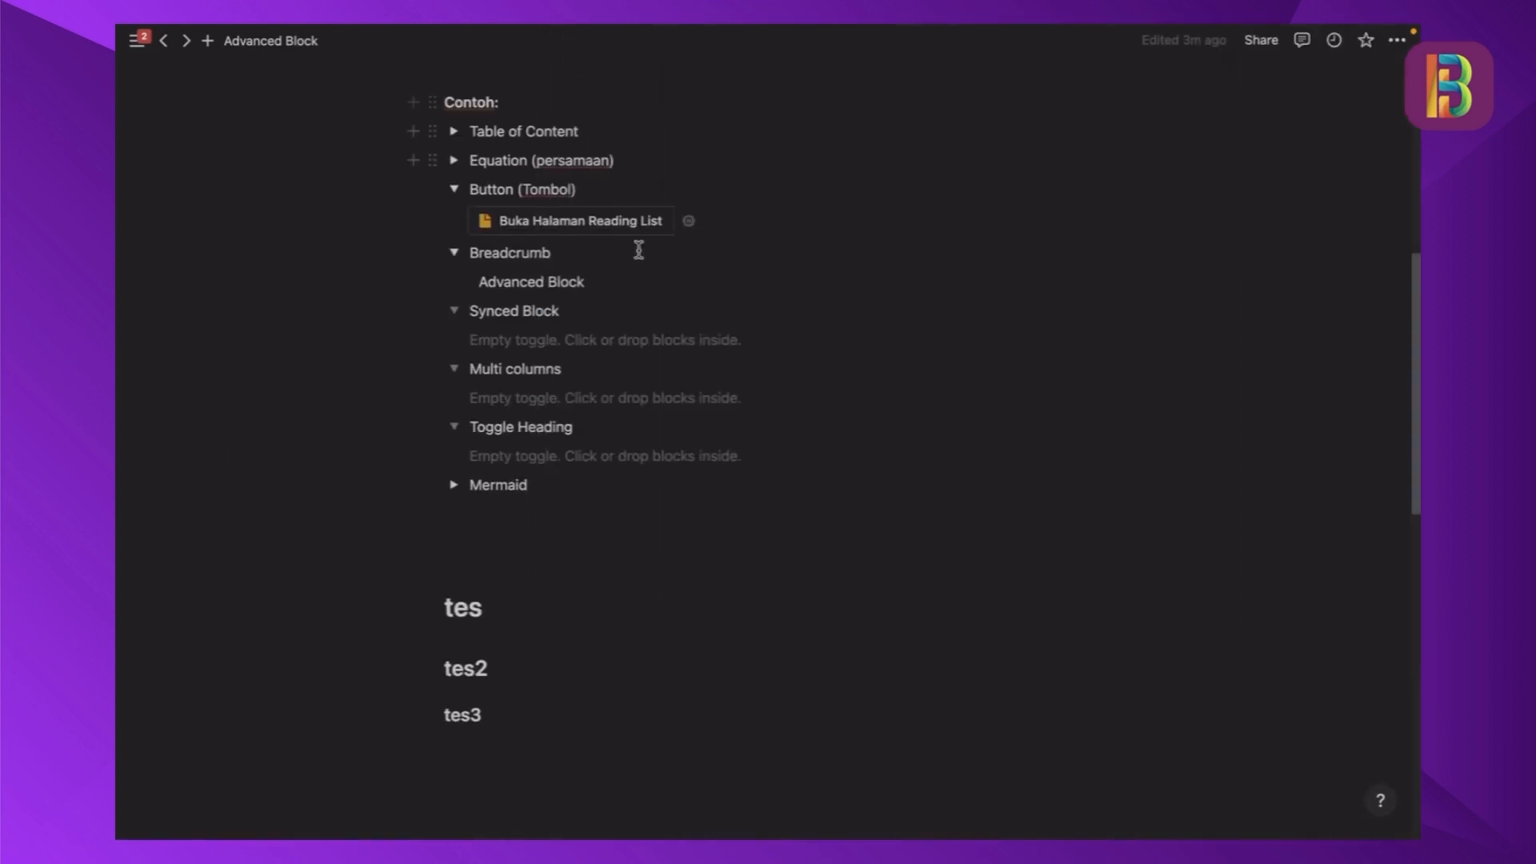
- Review the button's settings once more and collapse the Button (Tombol) toggle
left_click(688, 220)
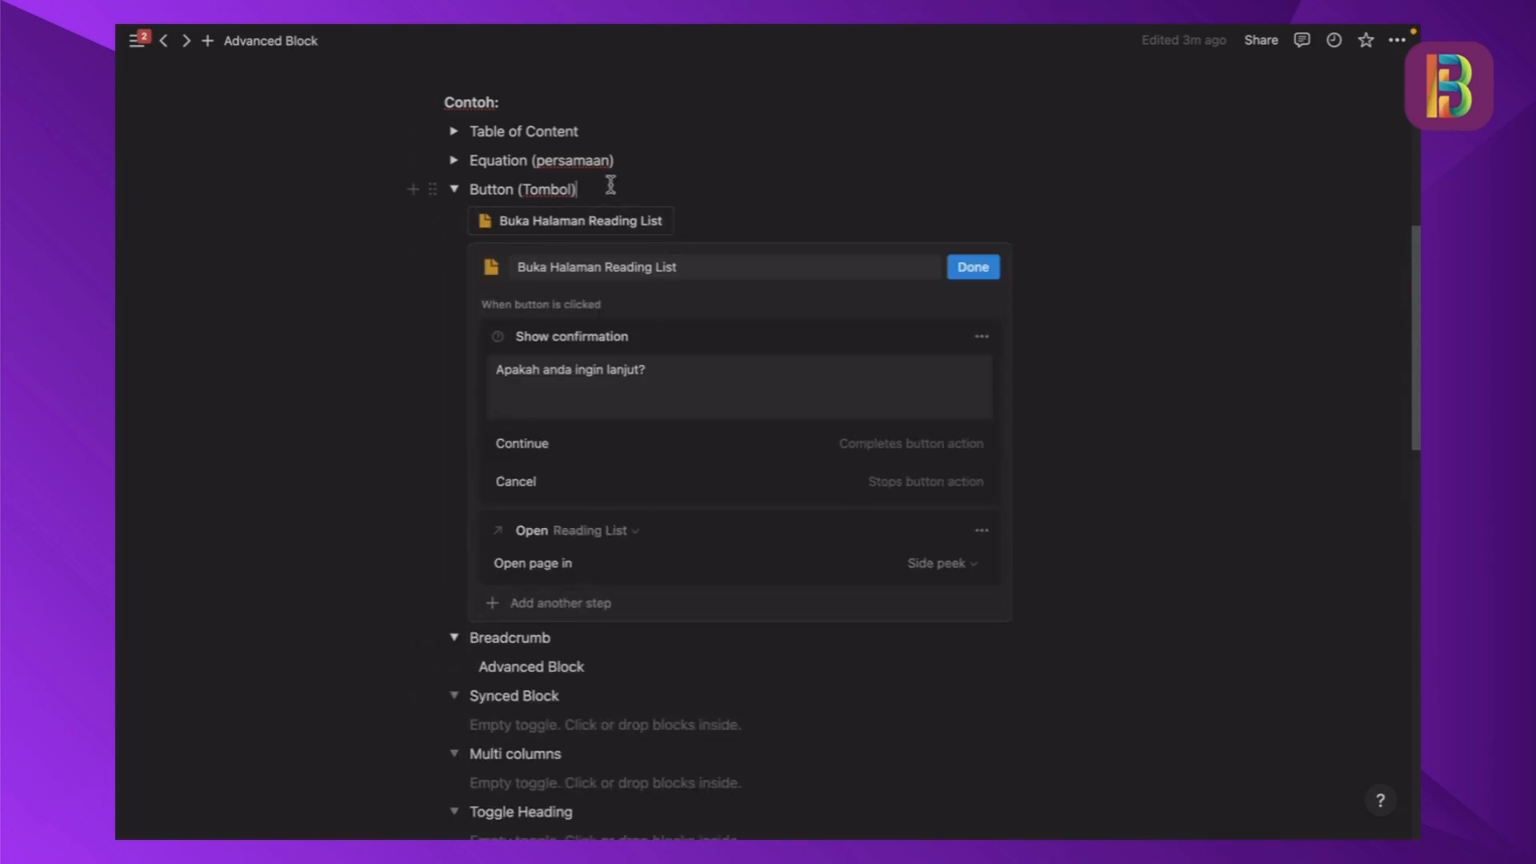
left_click(956, 266)
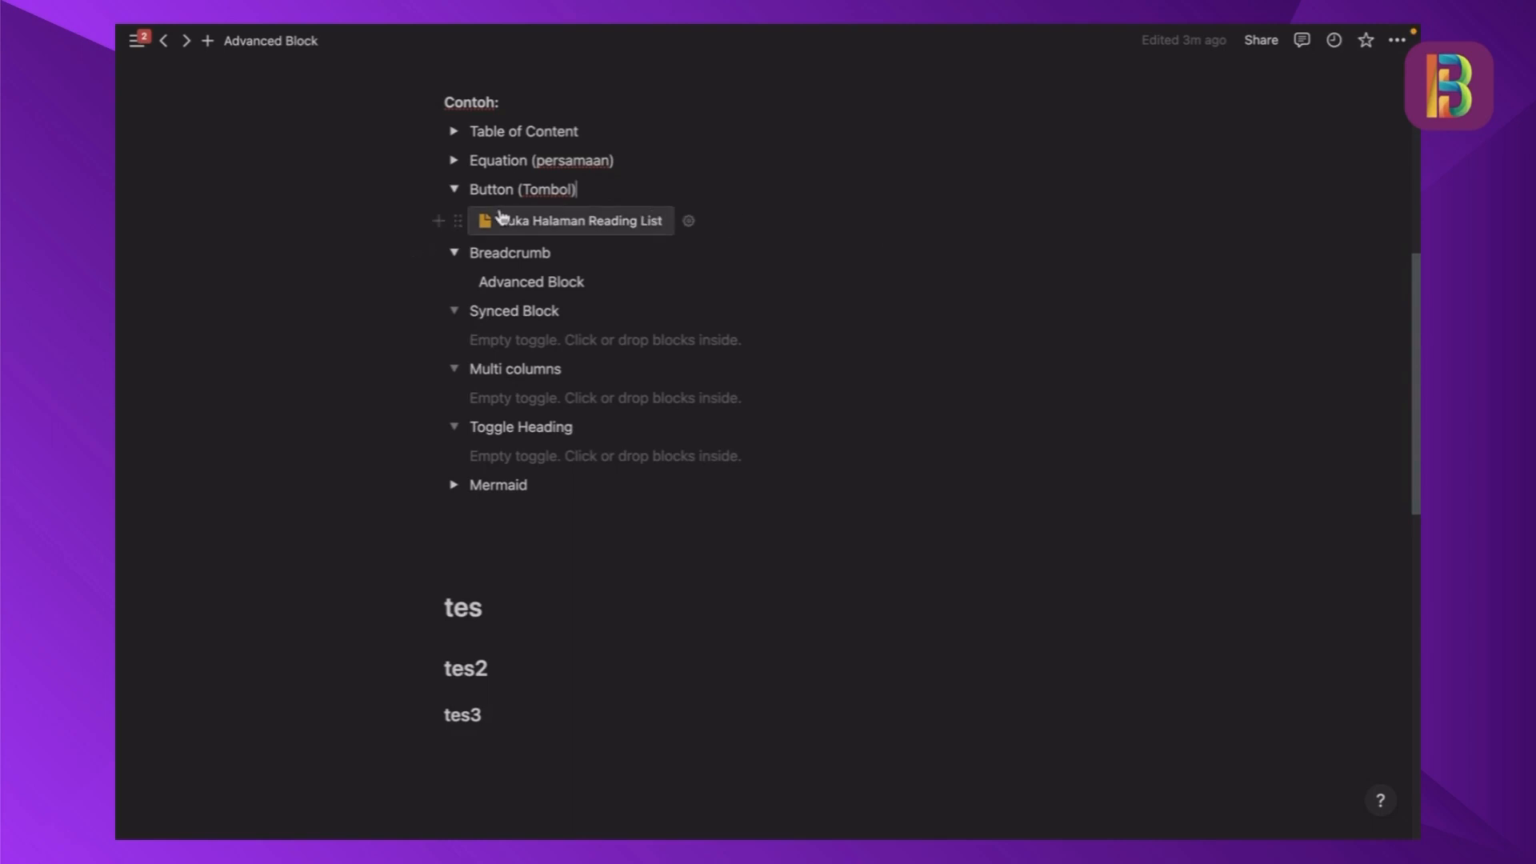
left_click(455, 191)
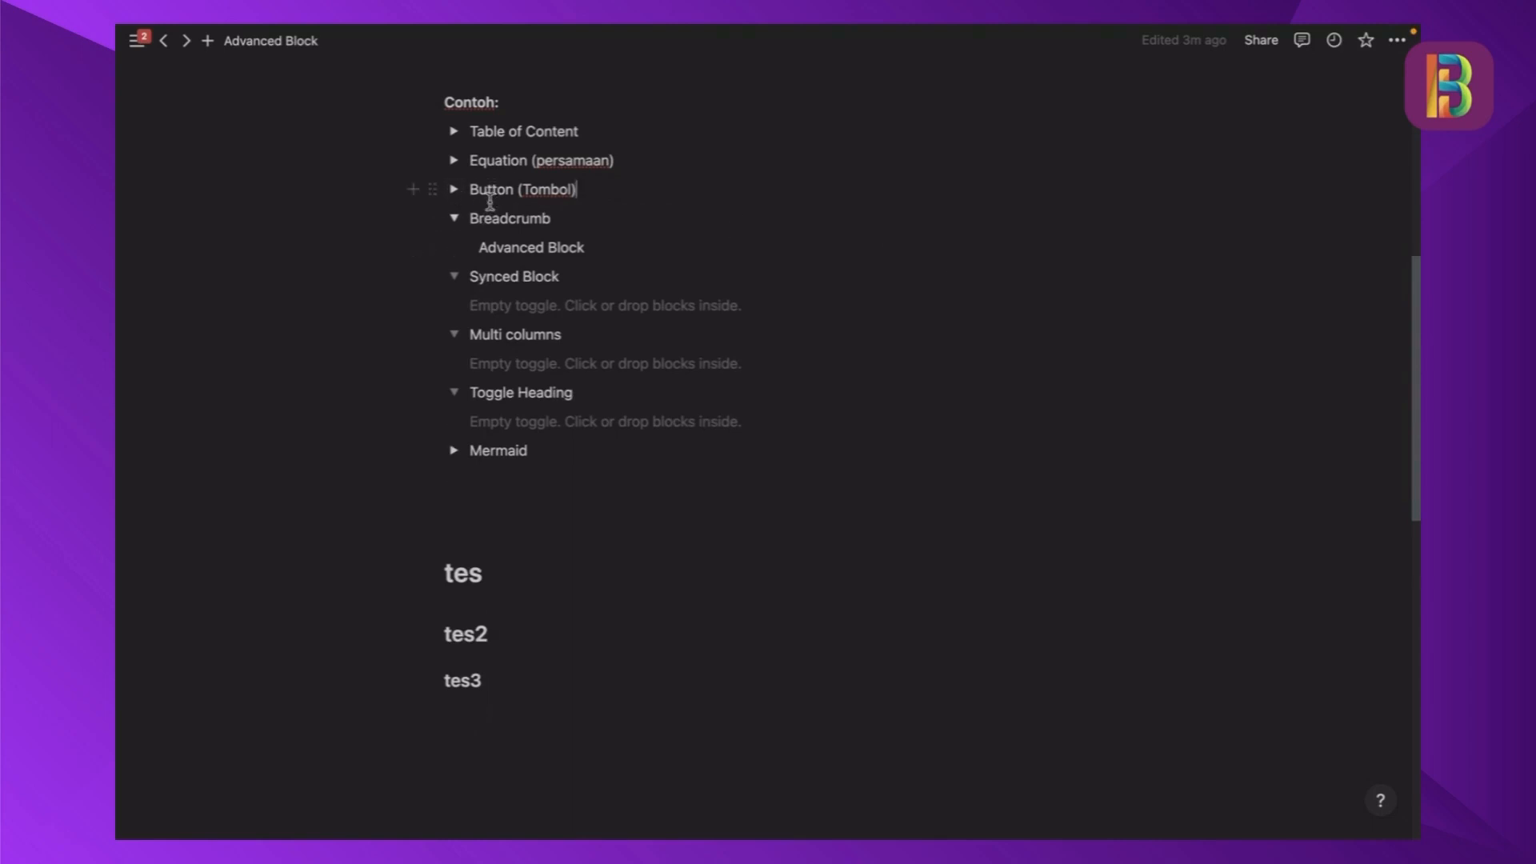
- Insert a sub-page titled "halaman baru" on the empty line between the Mermaid toggle and the tes heading
left_click(571, 218)
scroll(628, 301, "down", 1)
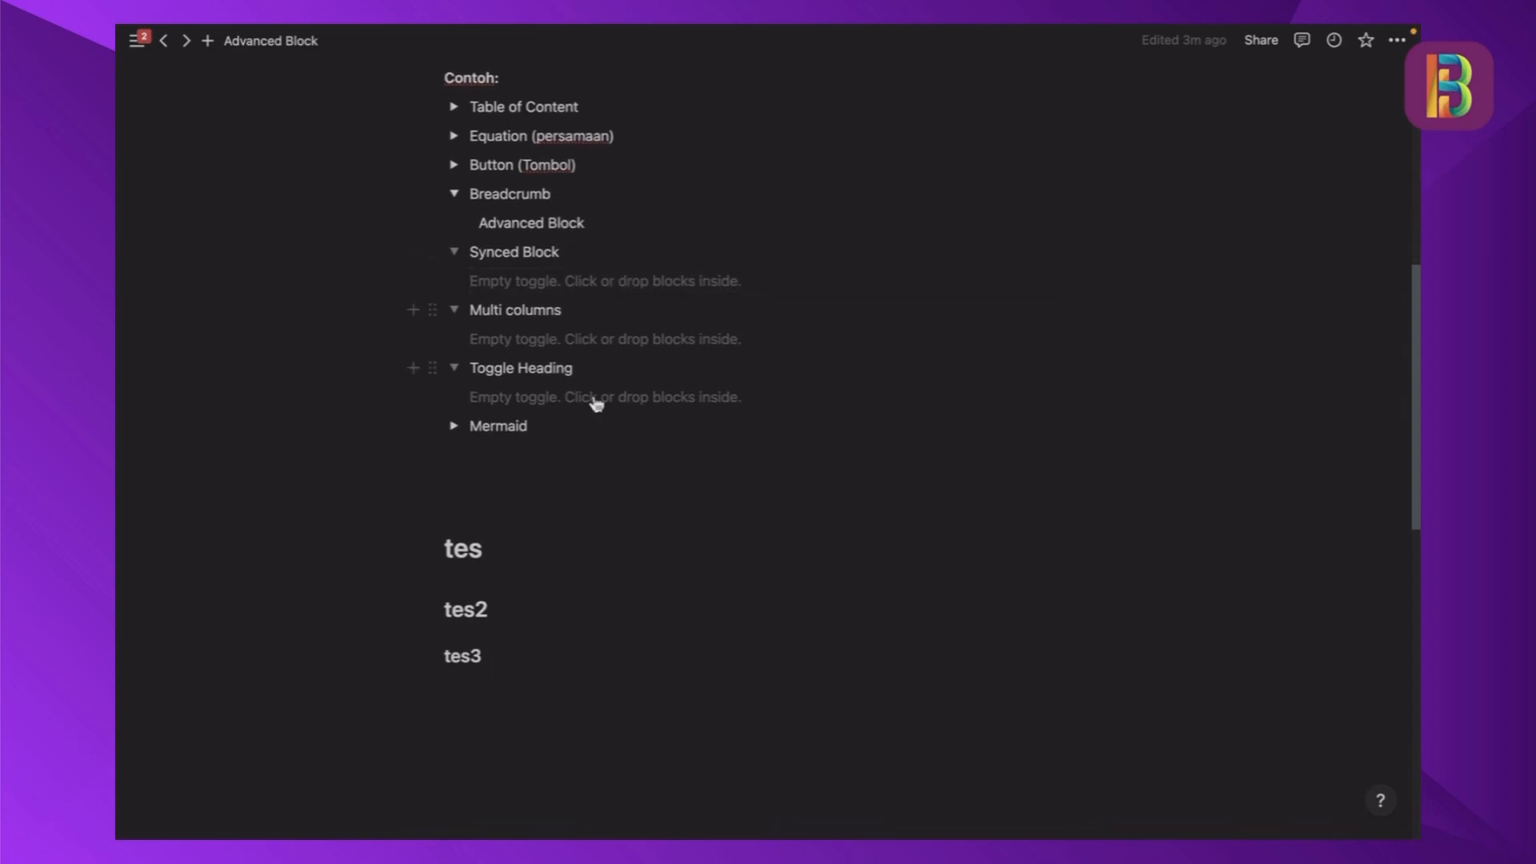
scroll(539, 501, "down", 2)
scroll(531, 496, "up", 1)
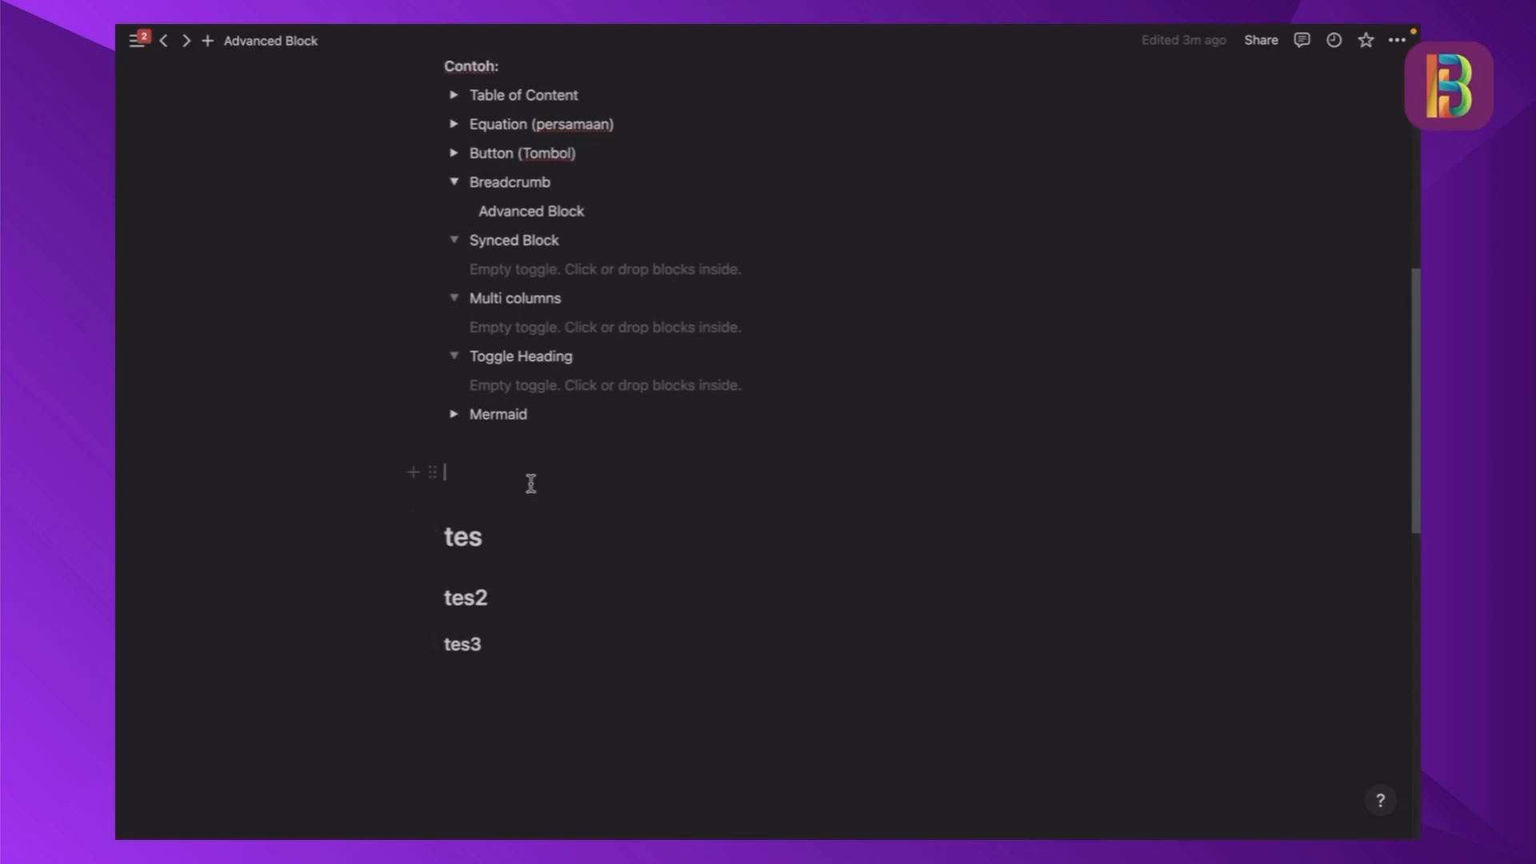
left_click(531, 478)
type("/page")
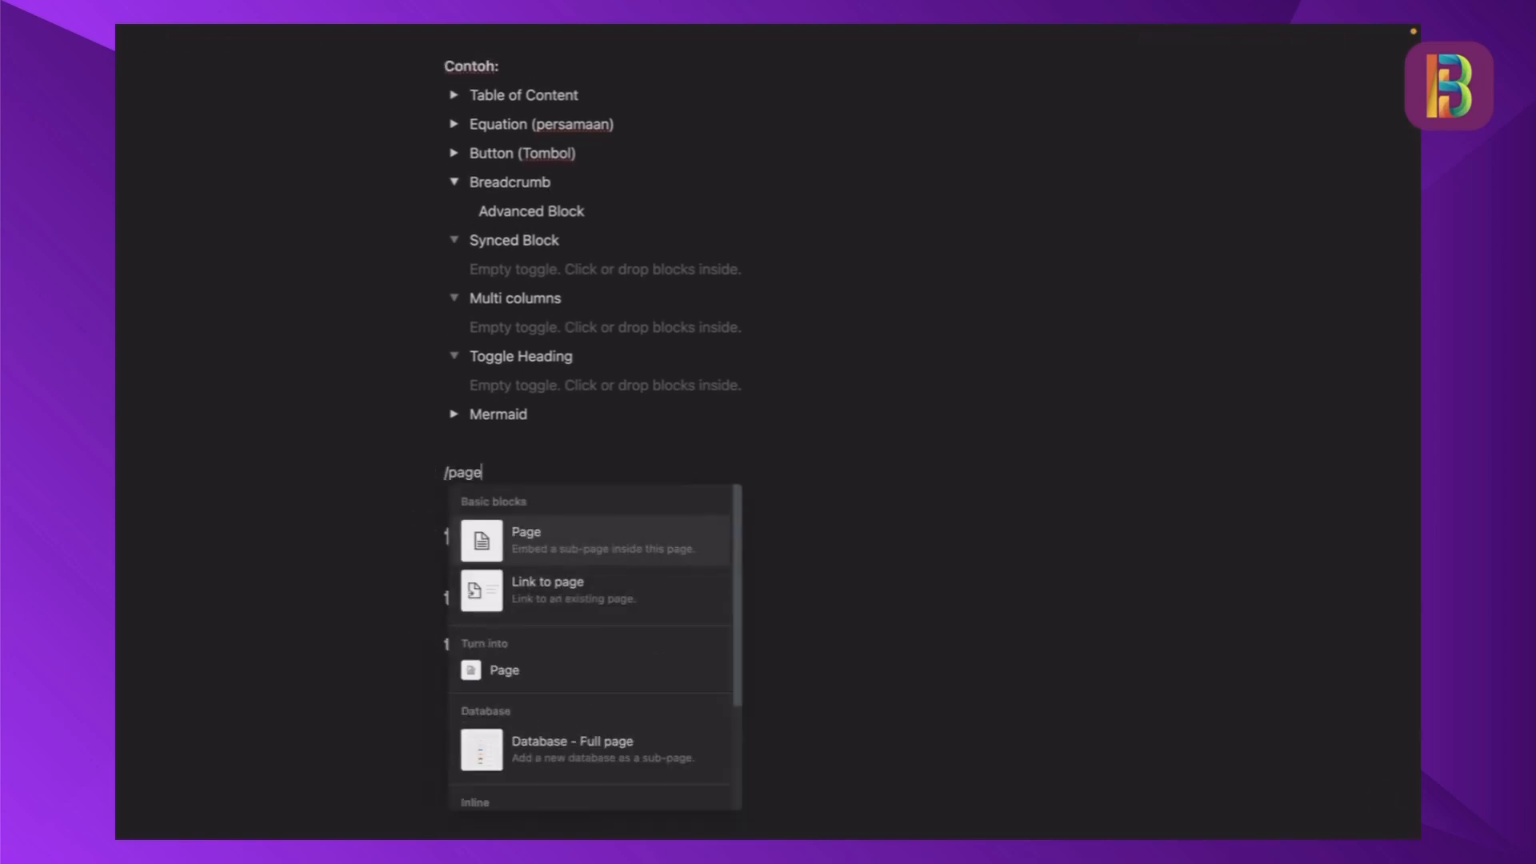
key("Return")
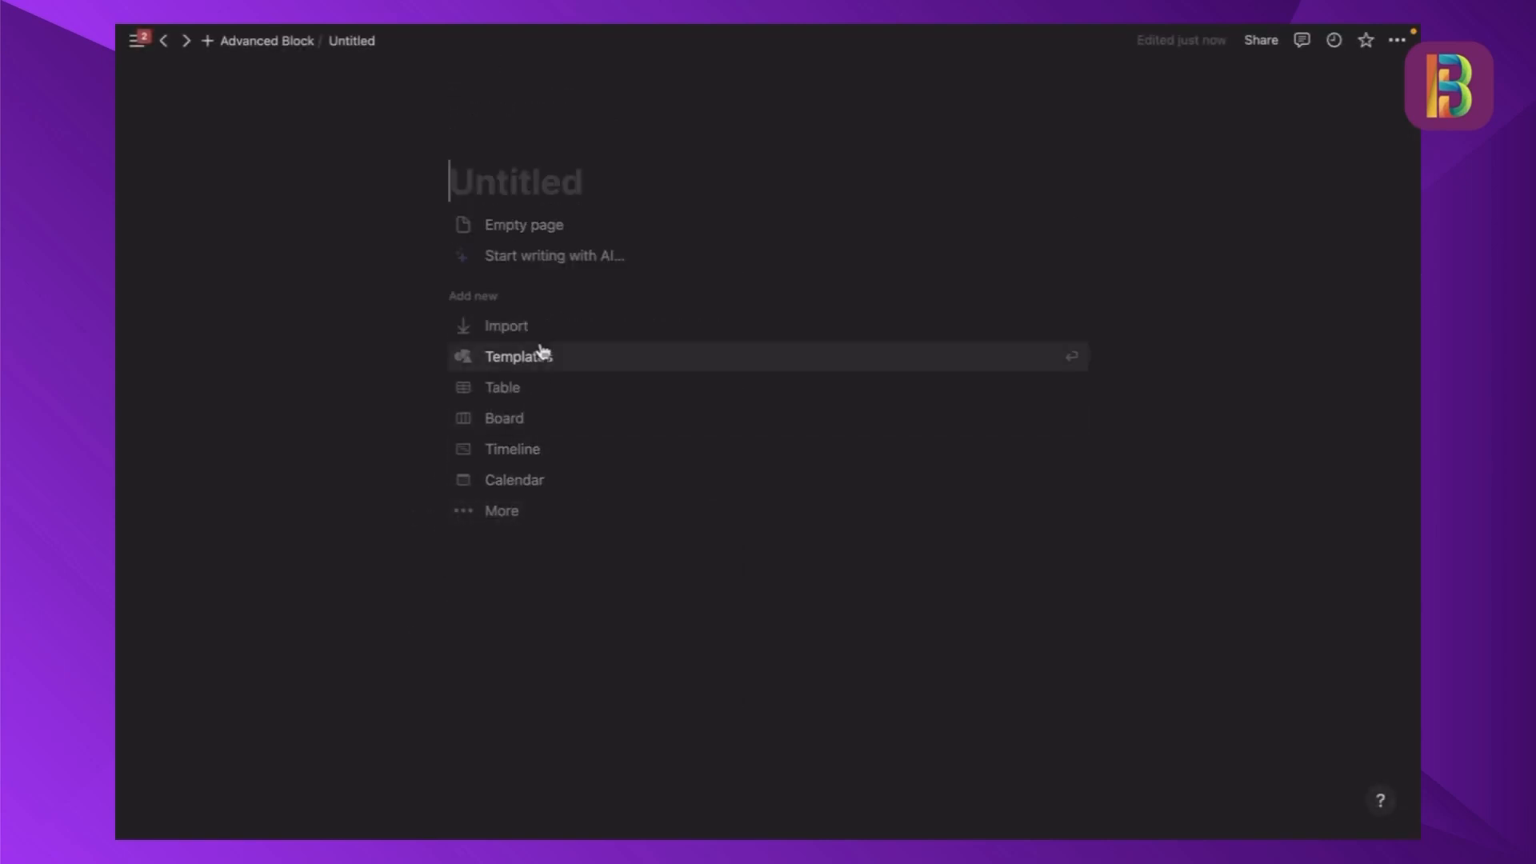
type("halaman baru")
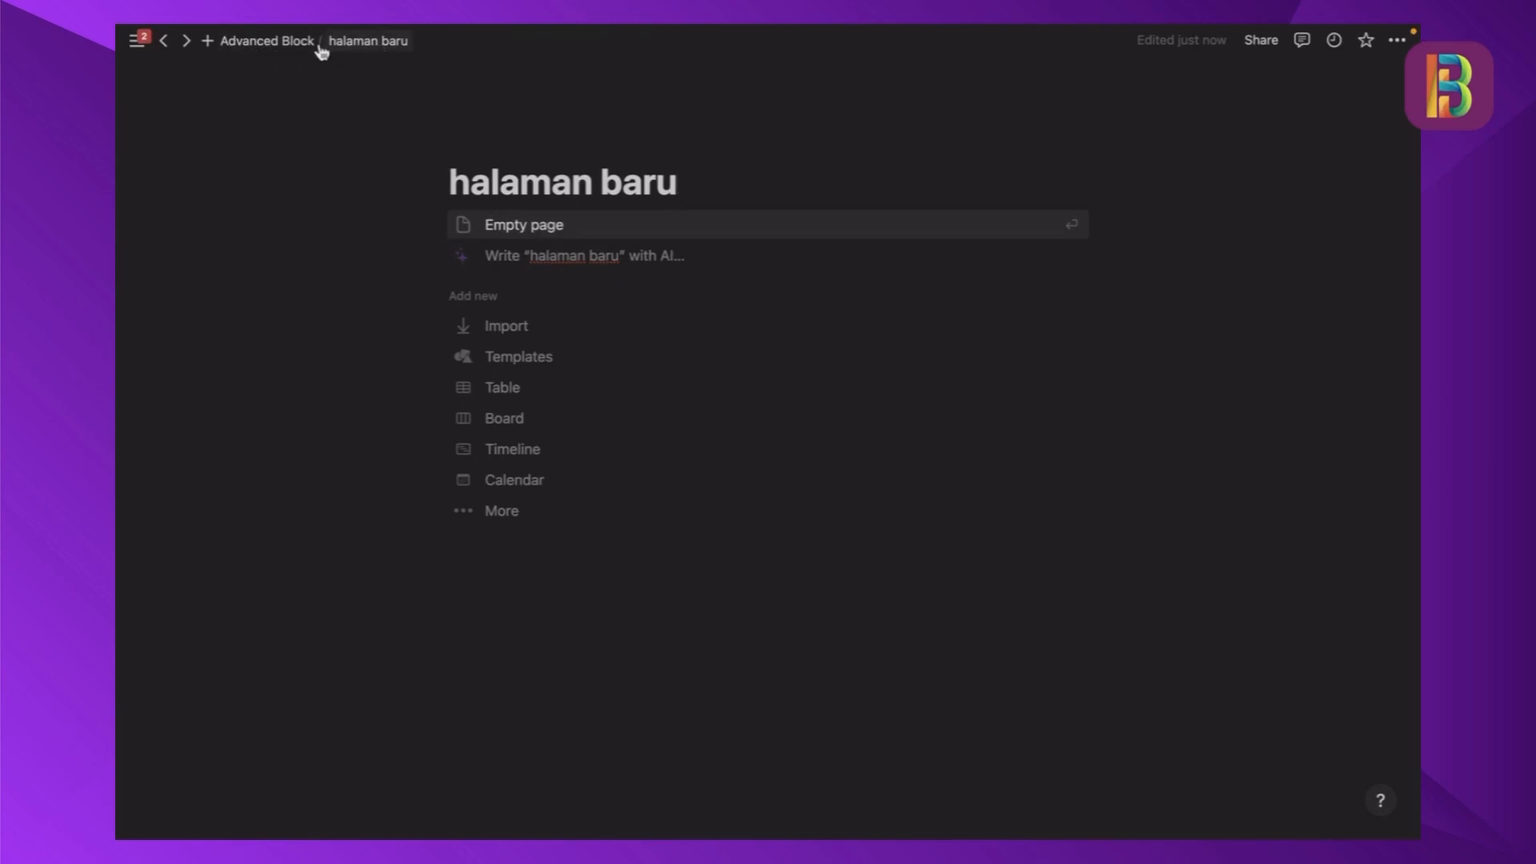
- Start halaman baru as an empty page and insert a Breadcrumb block beneath its title
left_click(532, 227)
type("/")
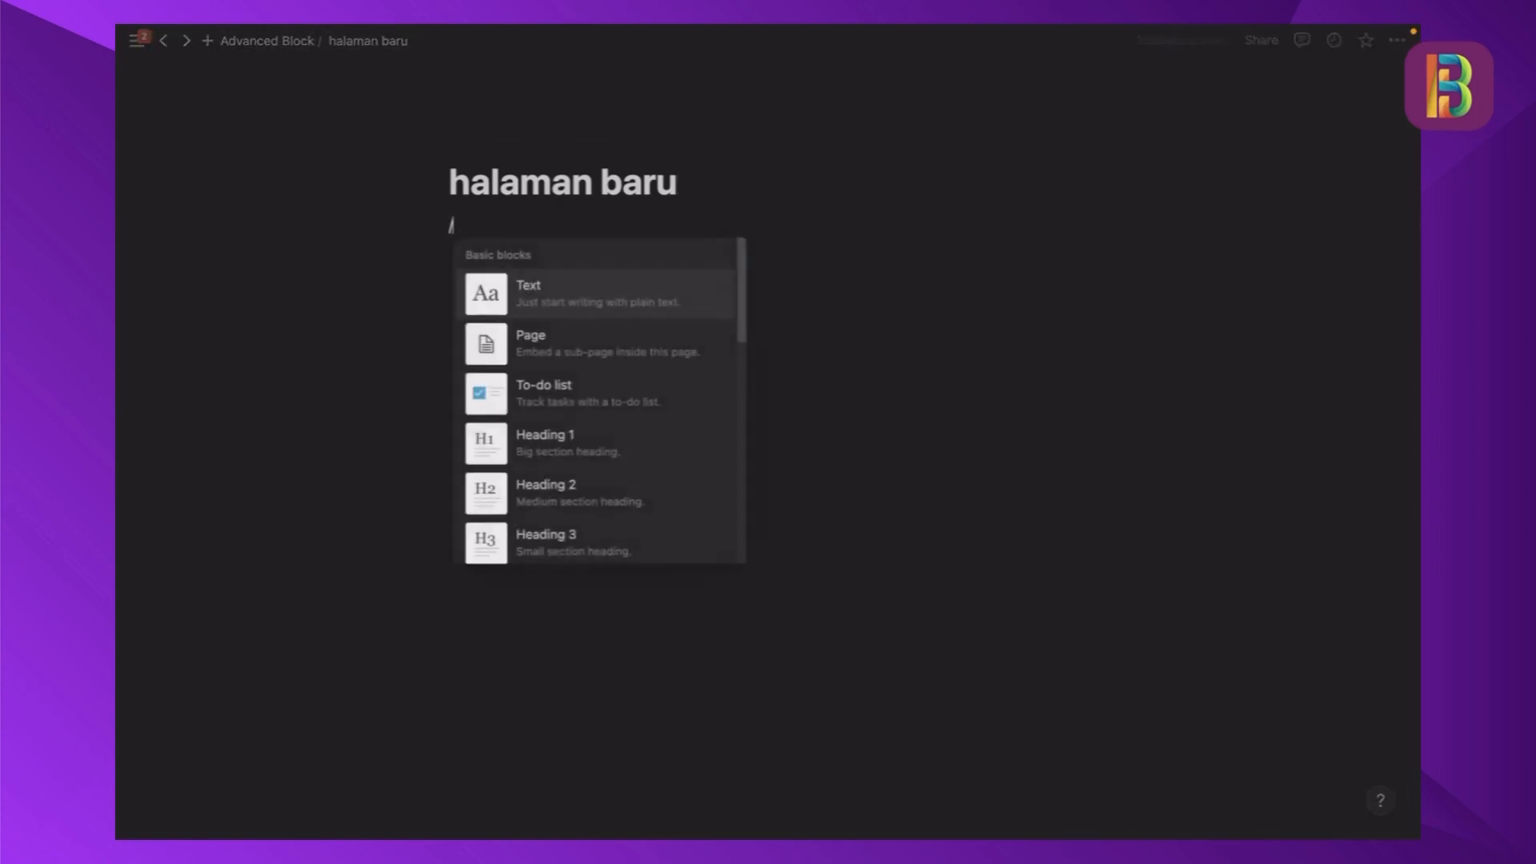
type("brea")
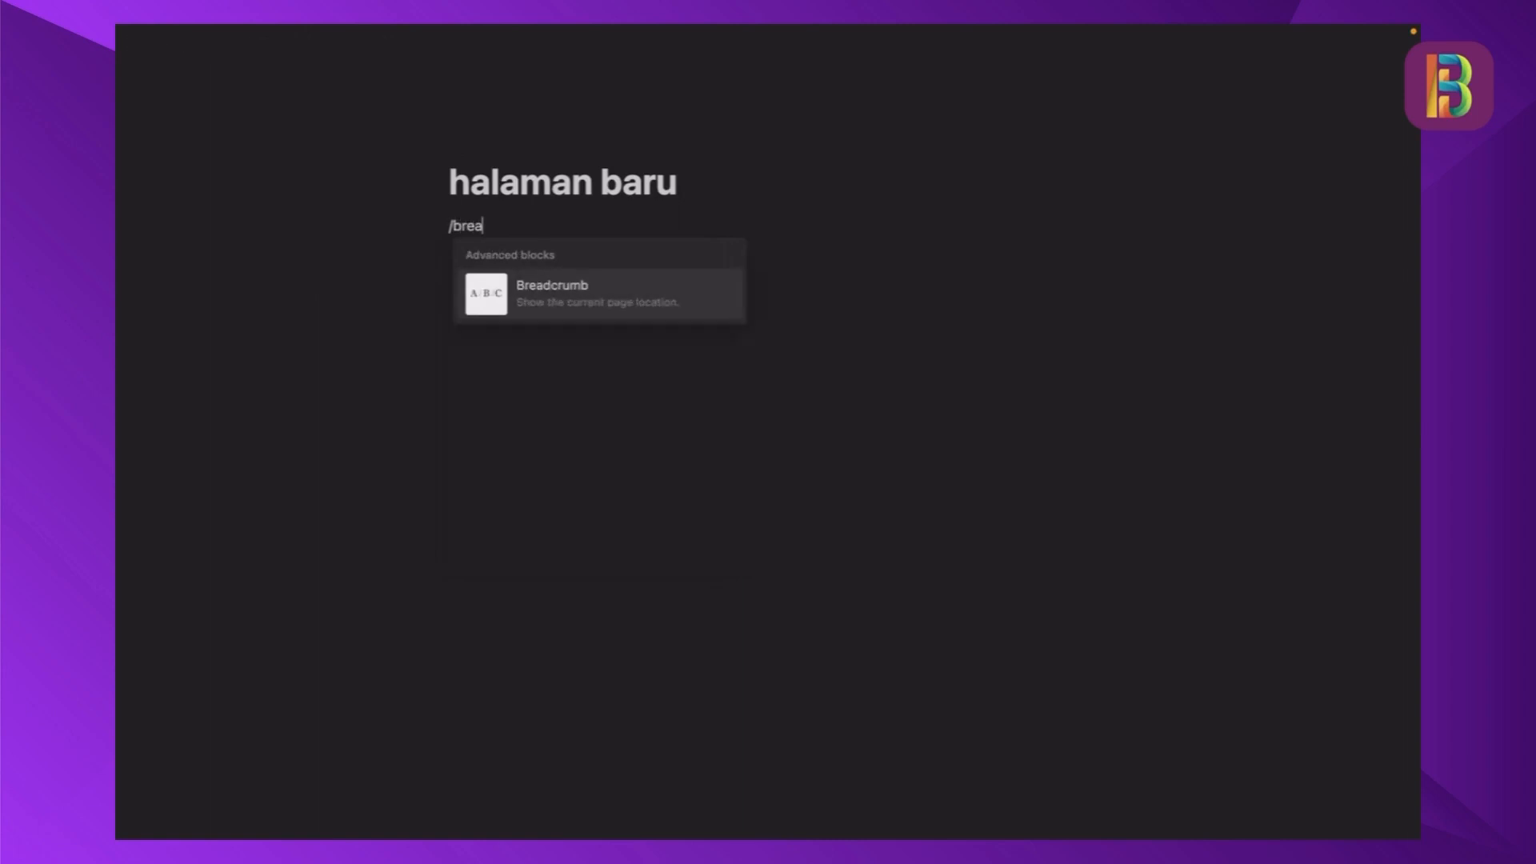
left_click(638, 302)
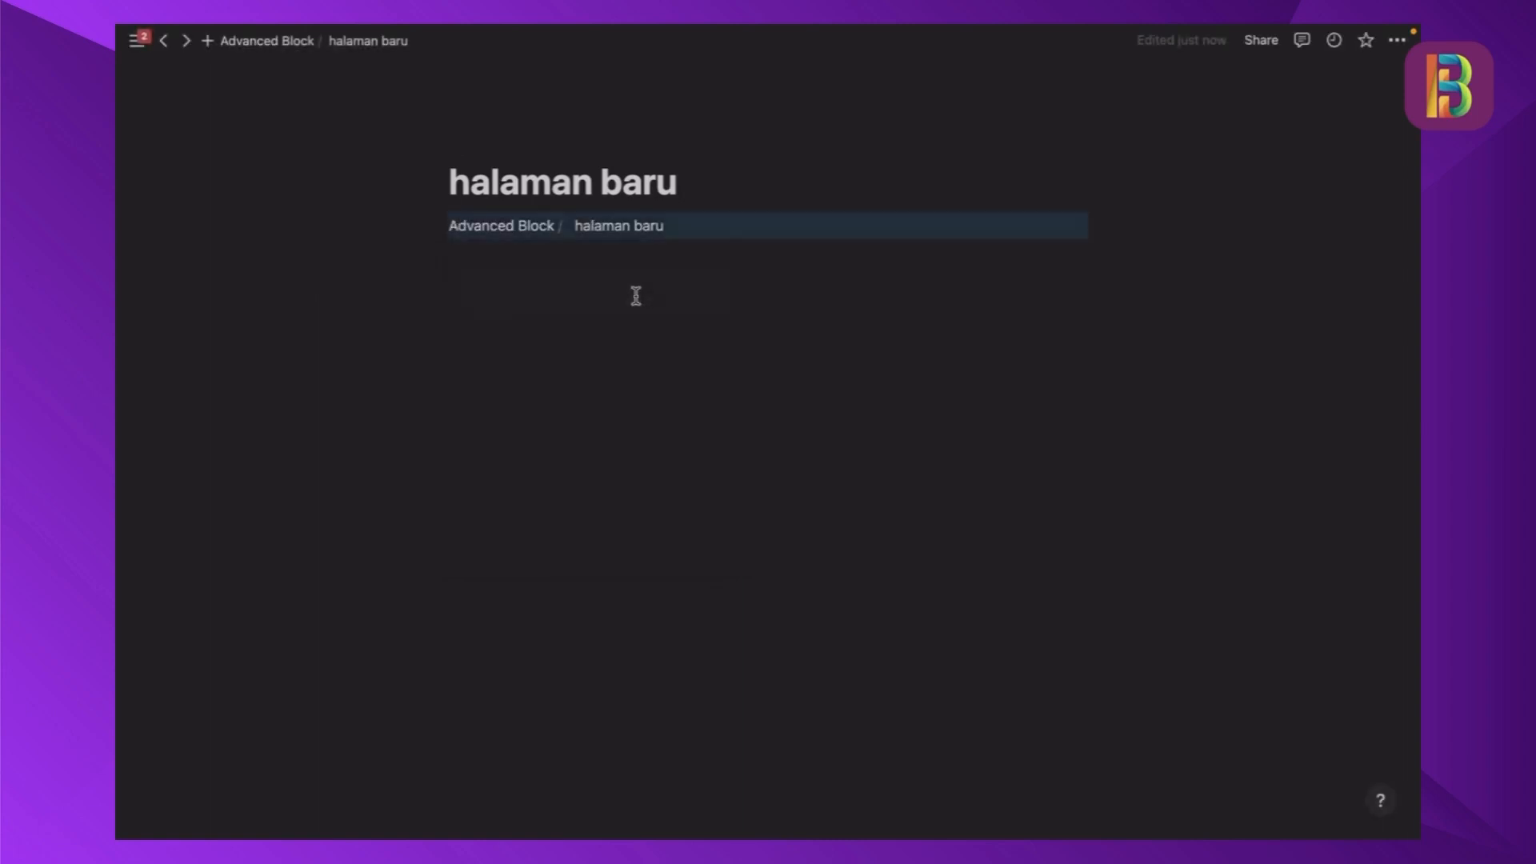
left_click(578, 308)
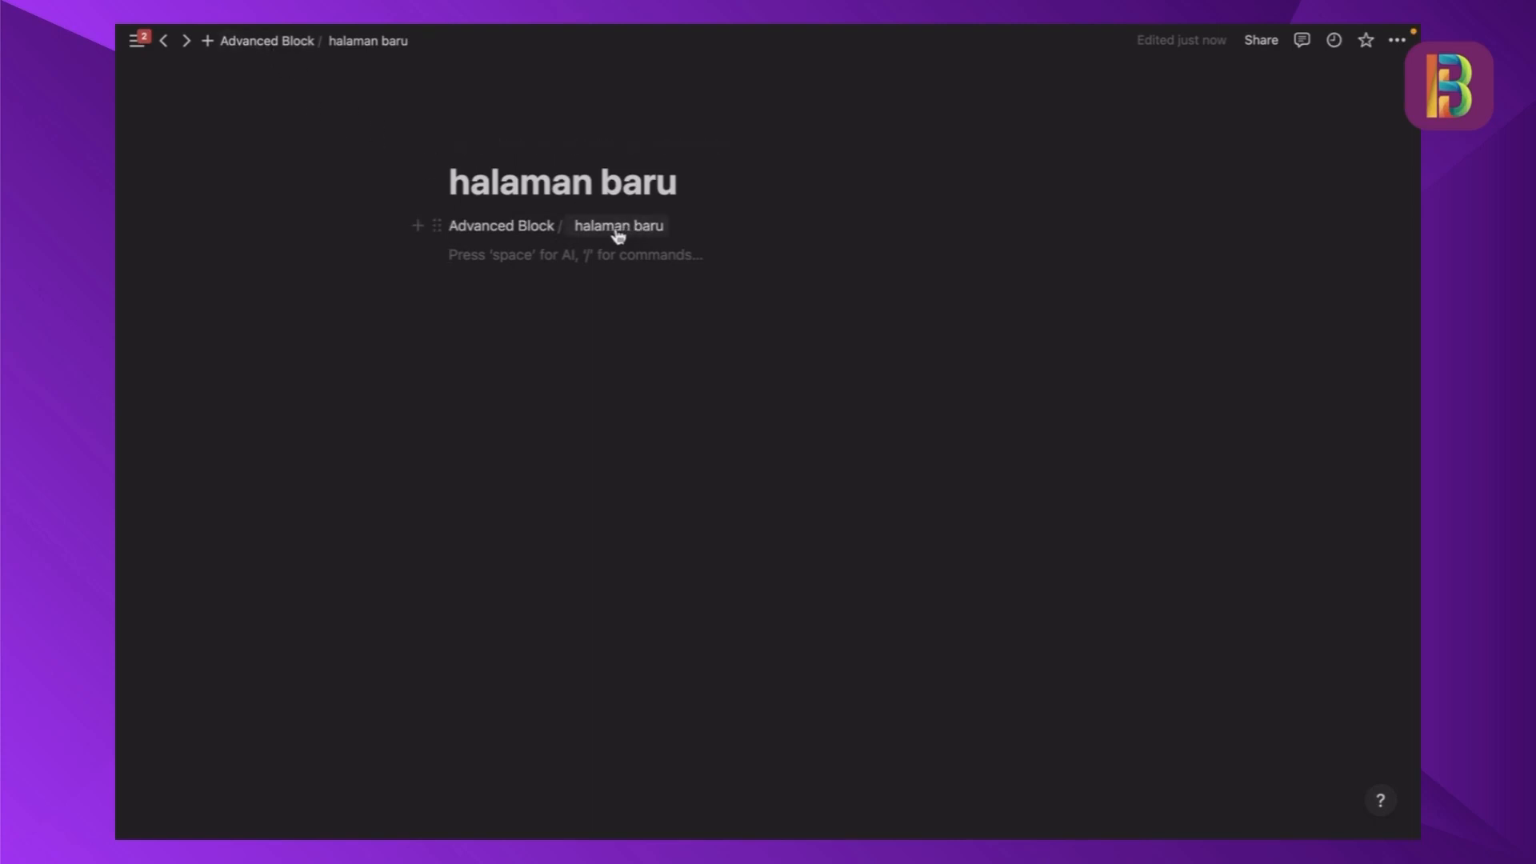
- Insert a sub-page titled "halaman 3" below the breadcrumb on halaman baru
left_click(569, 273)
key("Return")
type("/page")
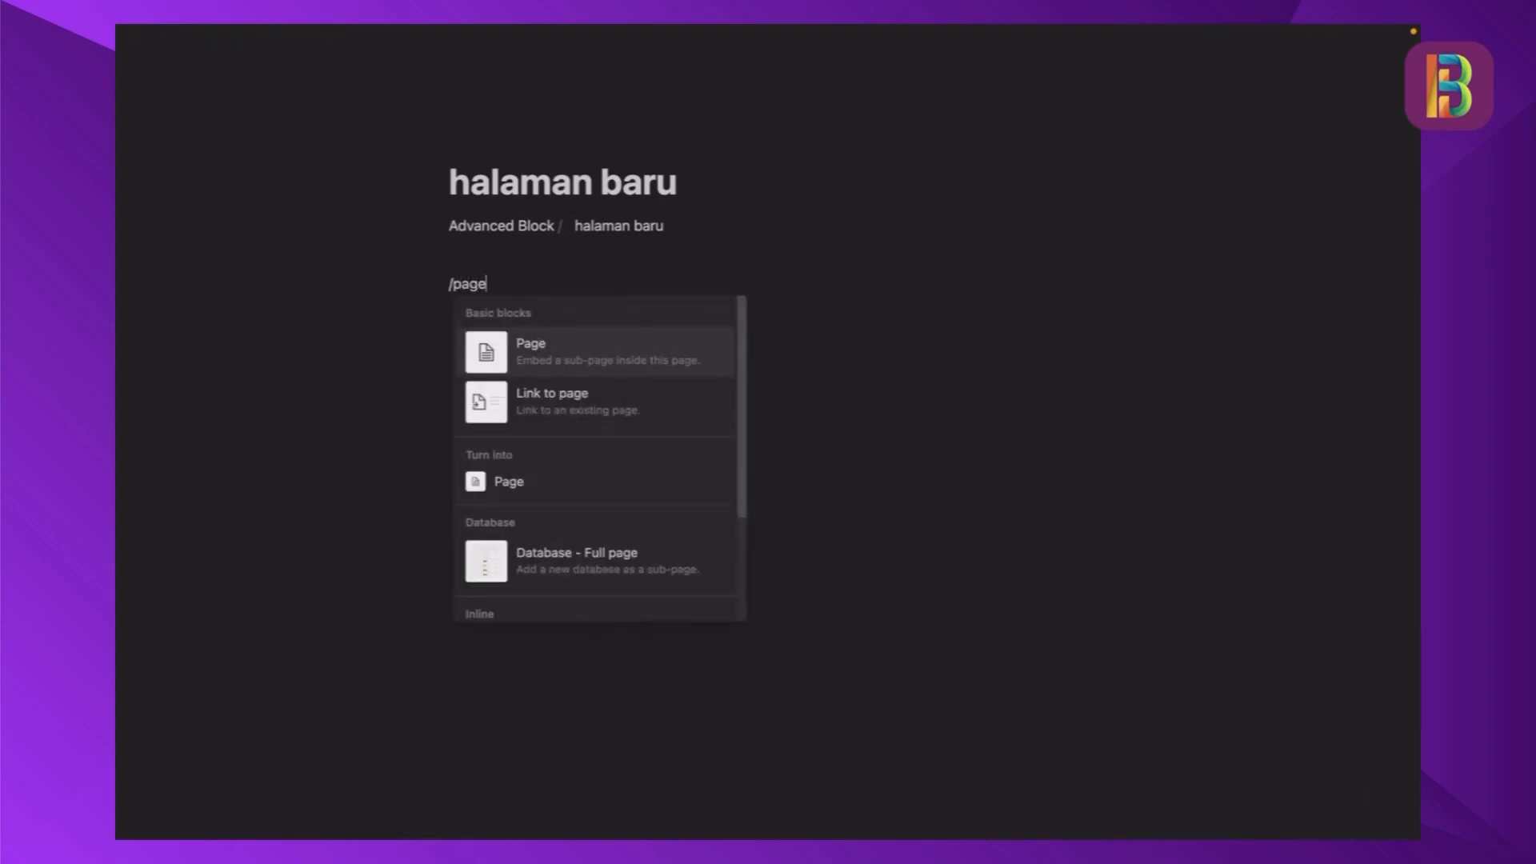
key("Return")
type("halaman ")
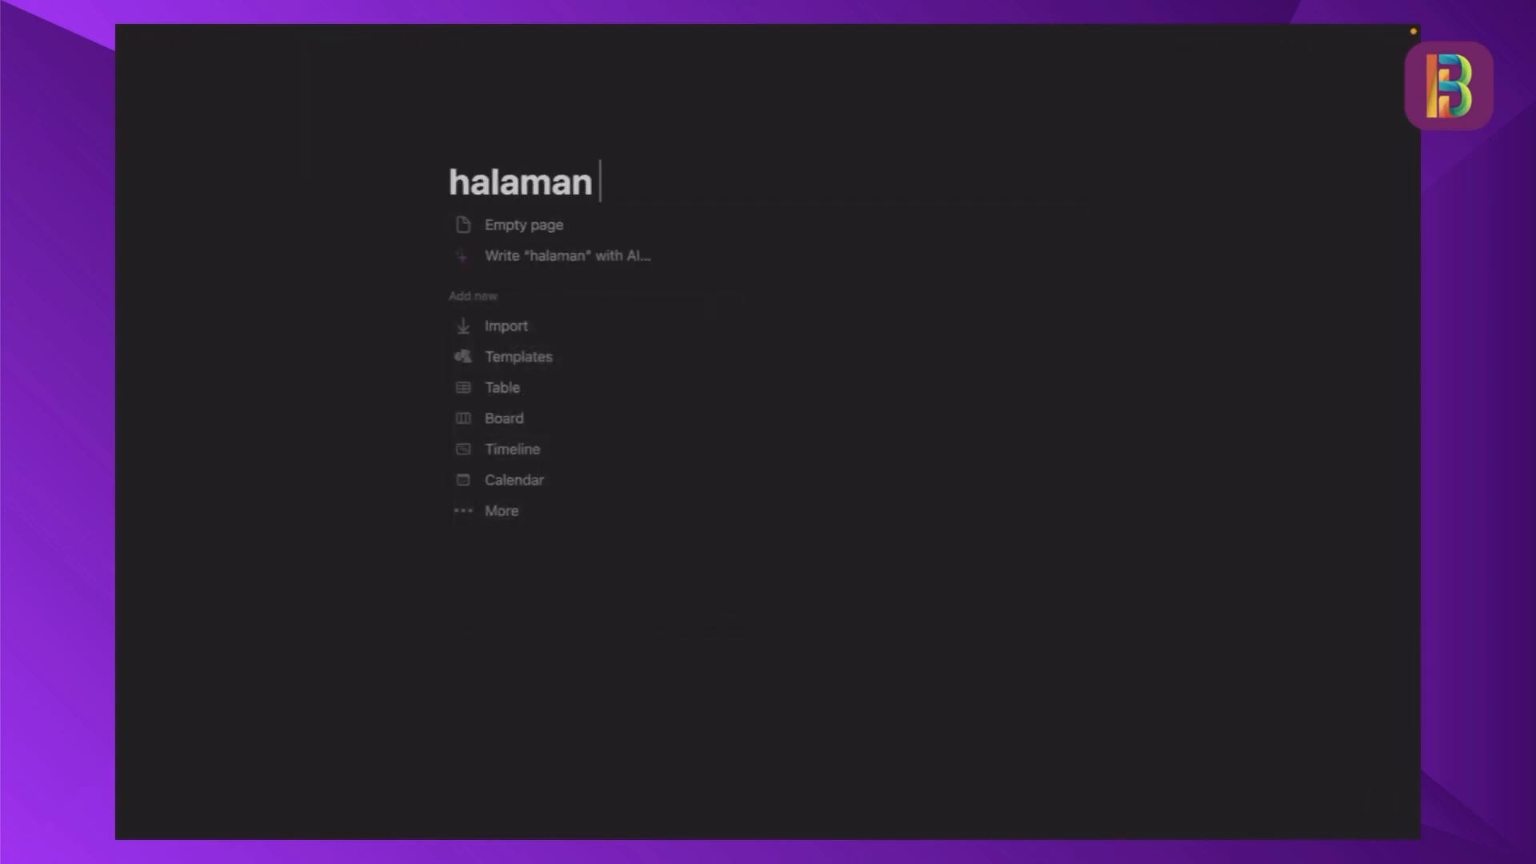
type("3")
- Insert a Breadcrumb block on the empty halaman 3 page and return to the Advanced Block page
left_click(532, 227)
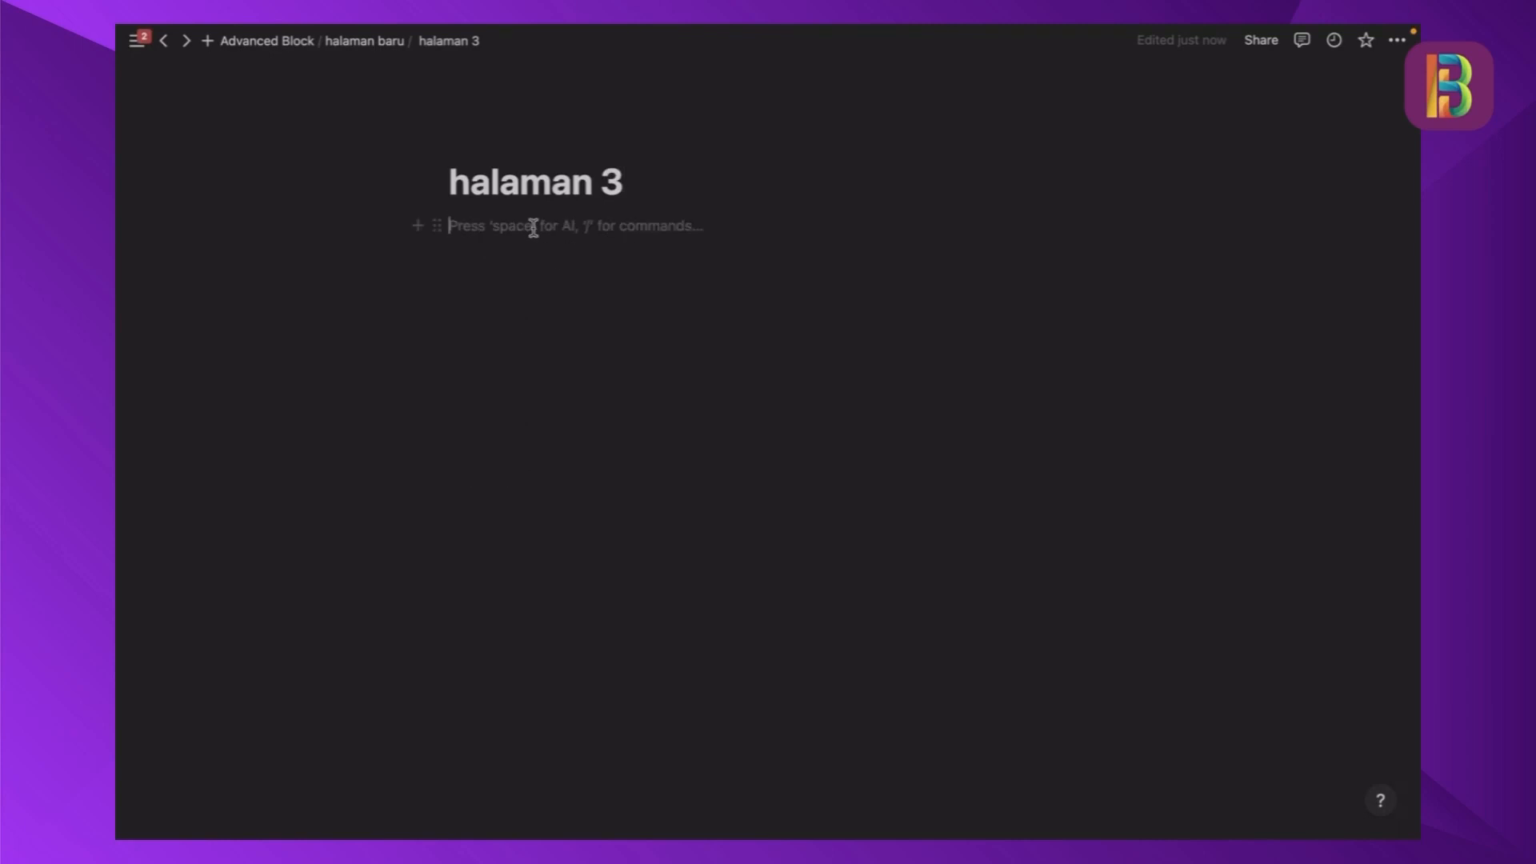
type("/bread")
left_click(563, 302)
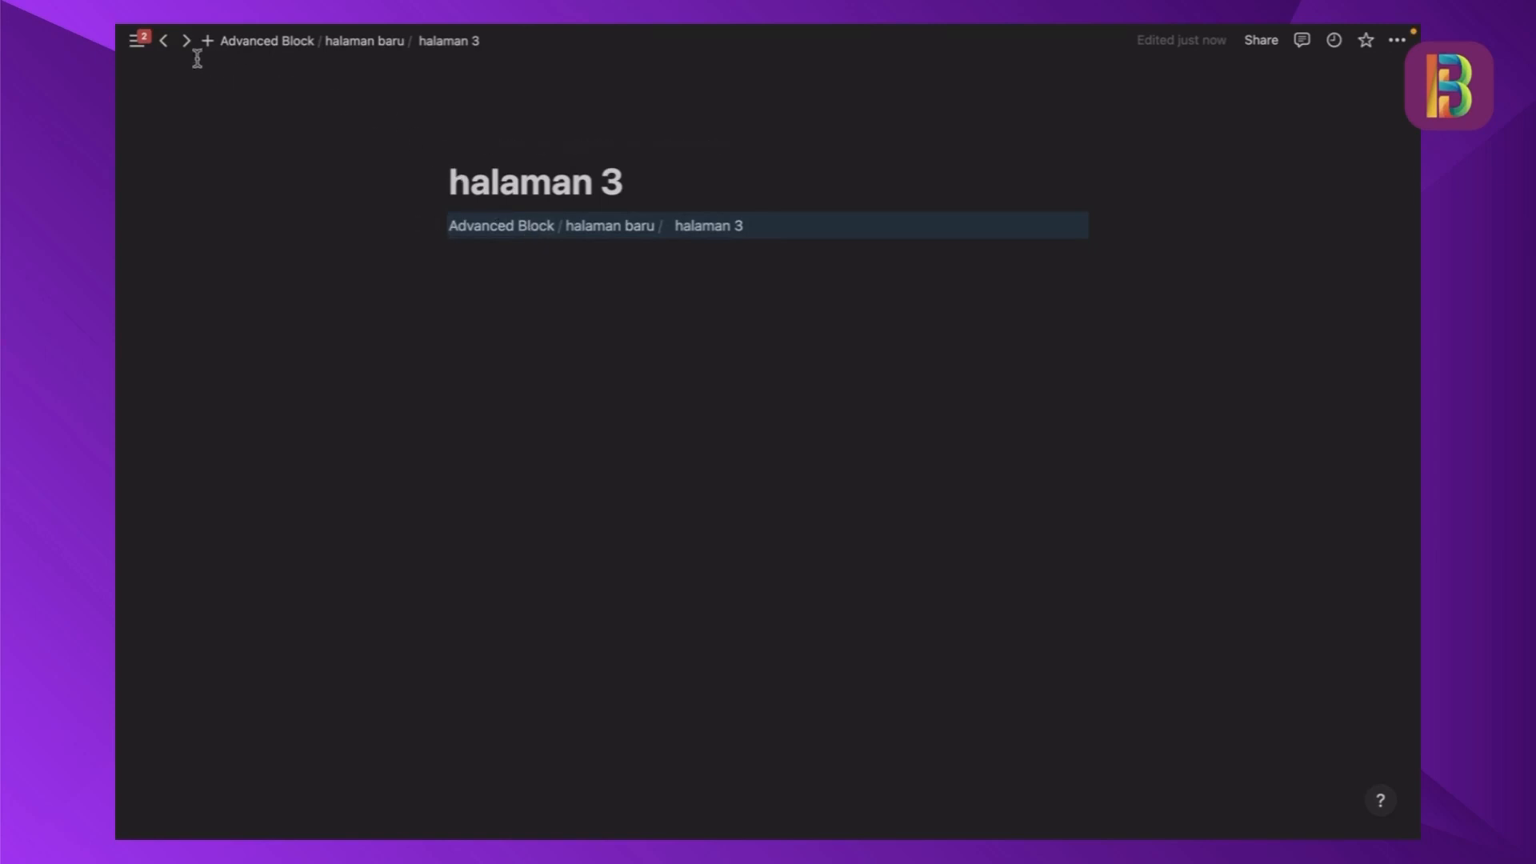
left_click(165, 41)
left_click(166, 42)
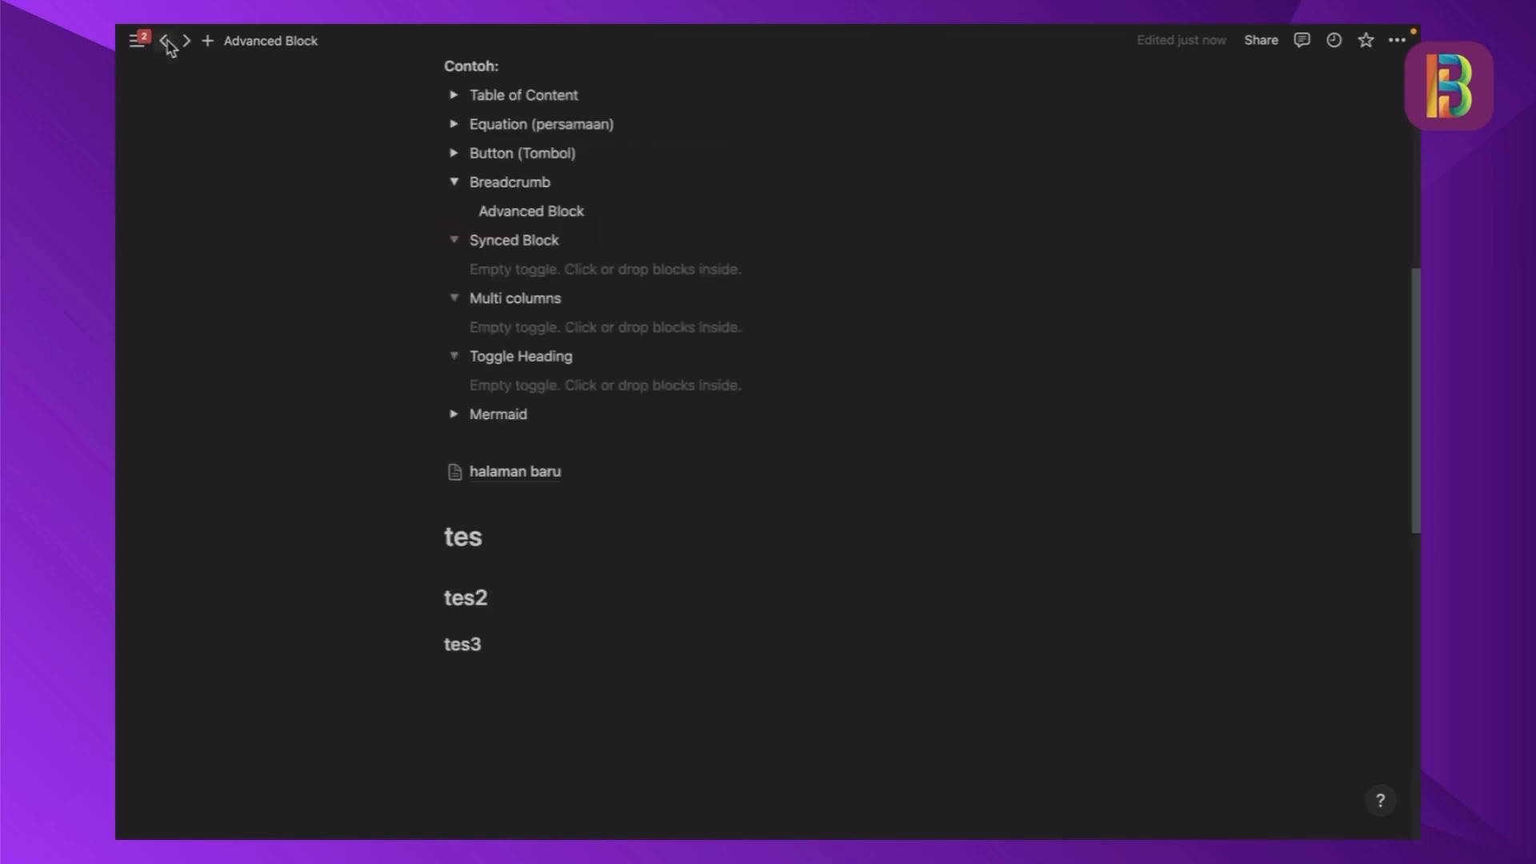
- Add a toggle list item named "1" inside the empty Synced Block toggle
left_click(558, 275)
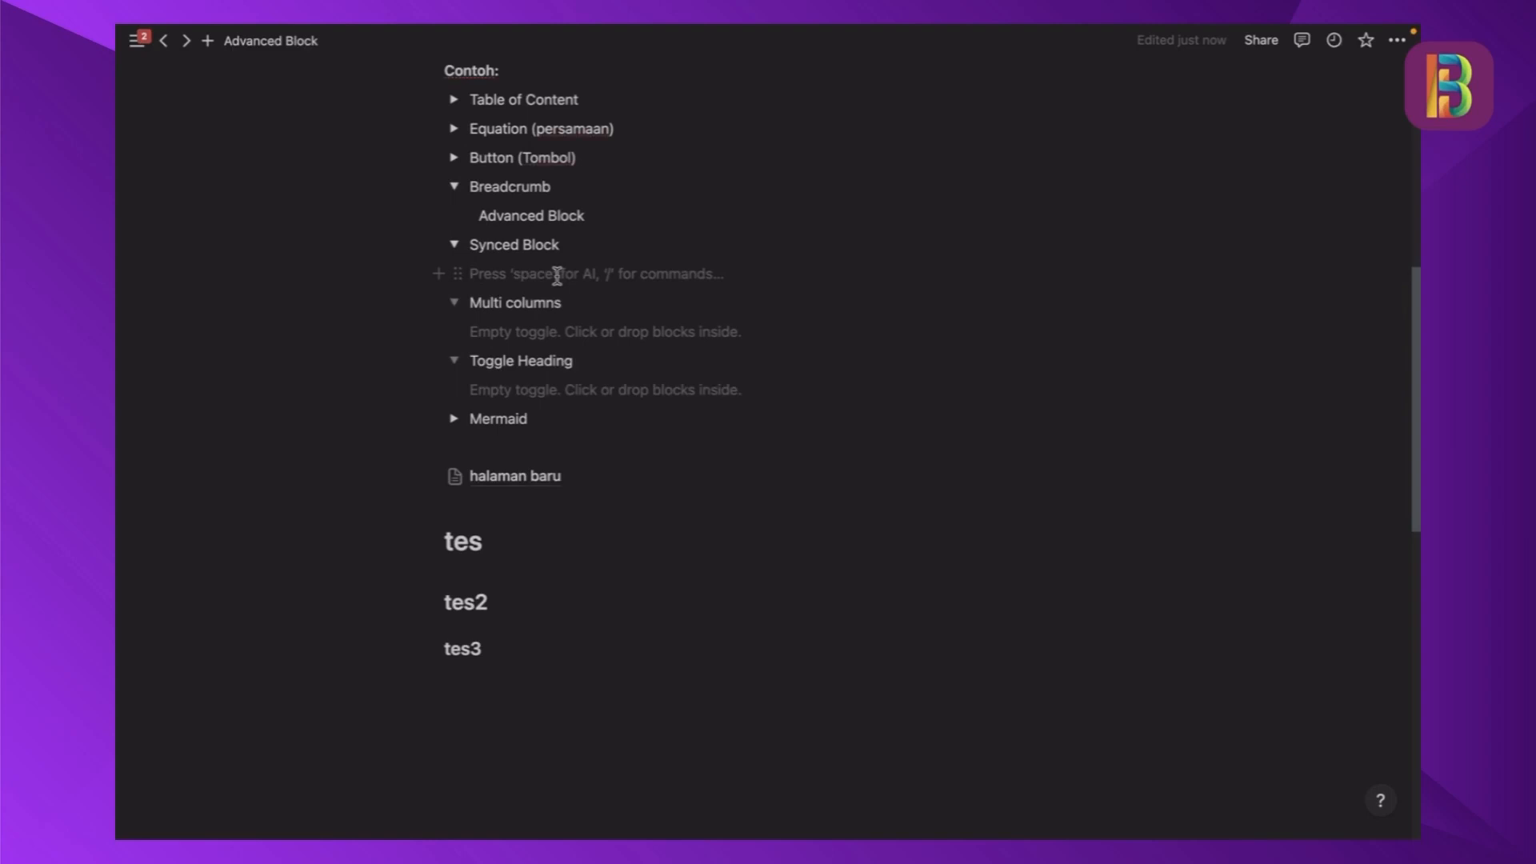
type("/tog")
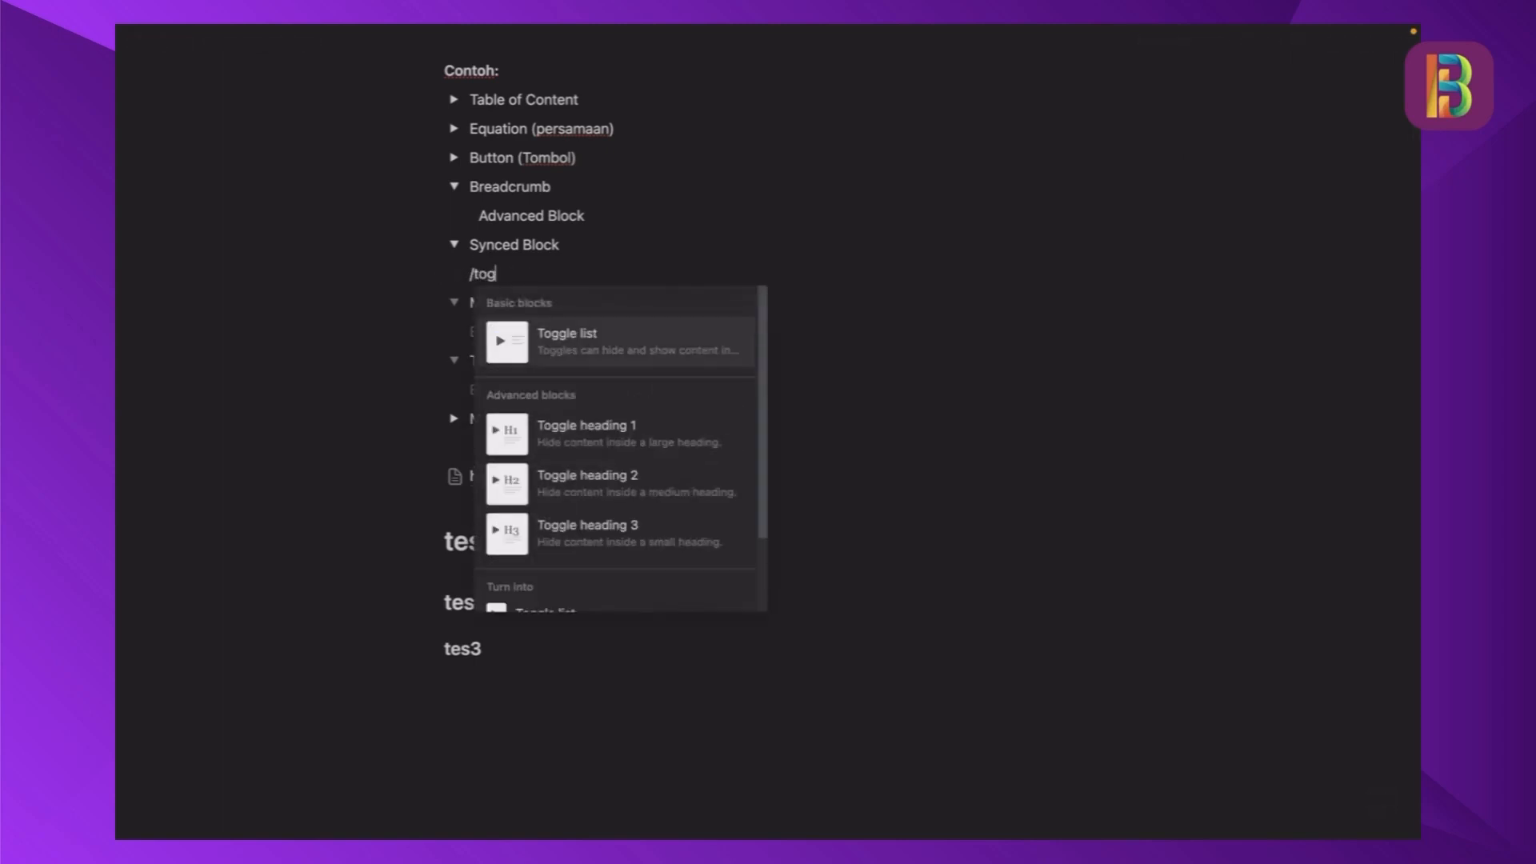
key("Return")
type("1")
key("Return")
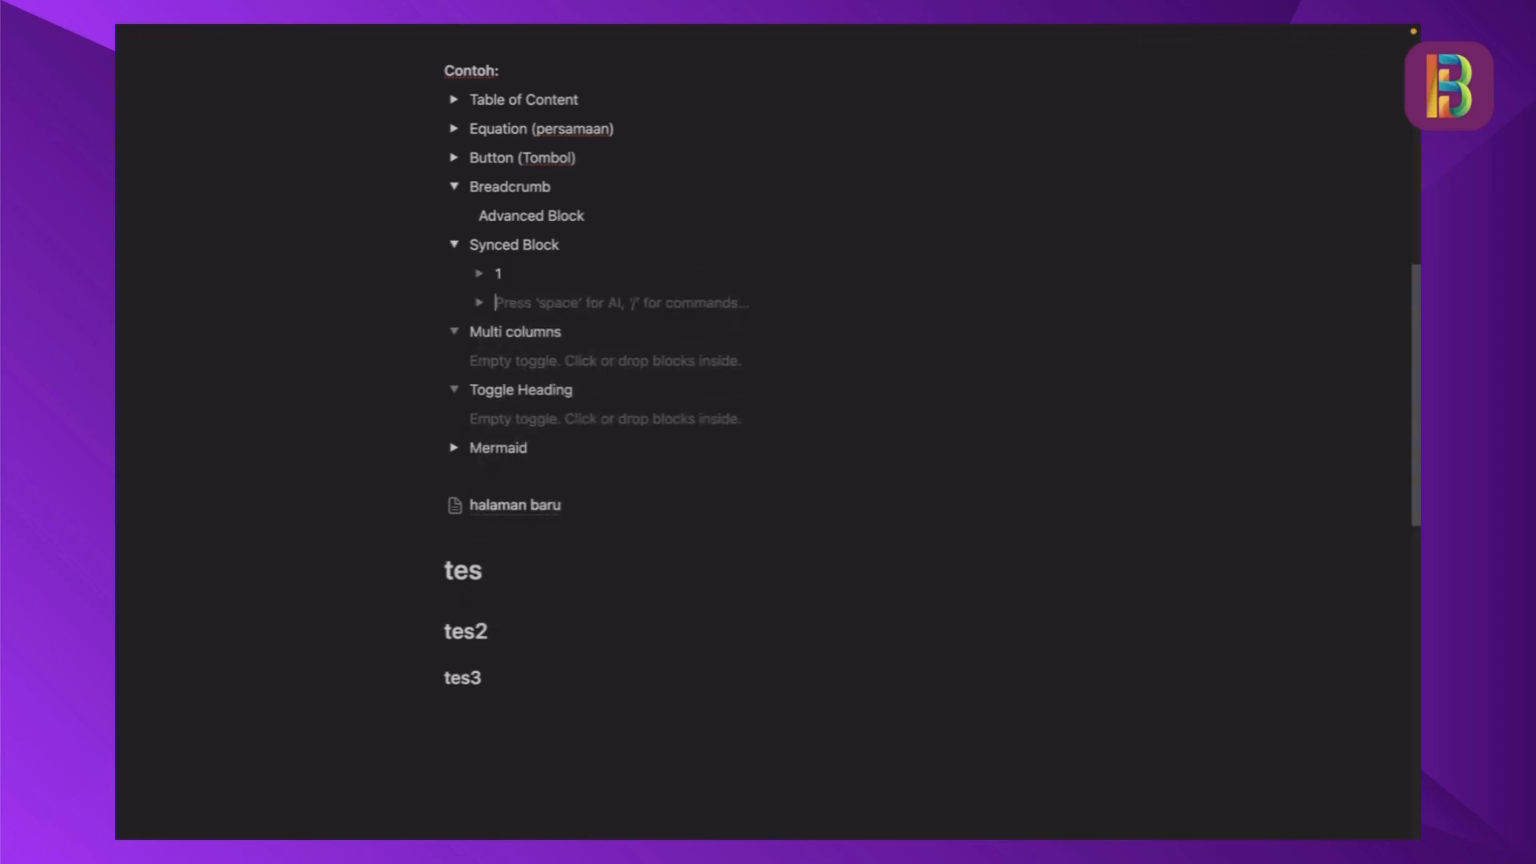
- Add two more toggles named "2" and "3" below toggle 1 inside the Synced Block toggle
type("/tog")
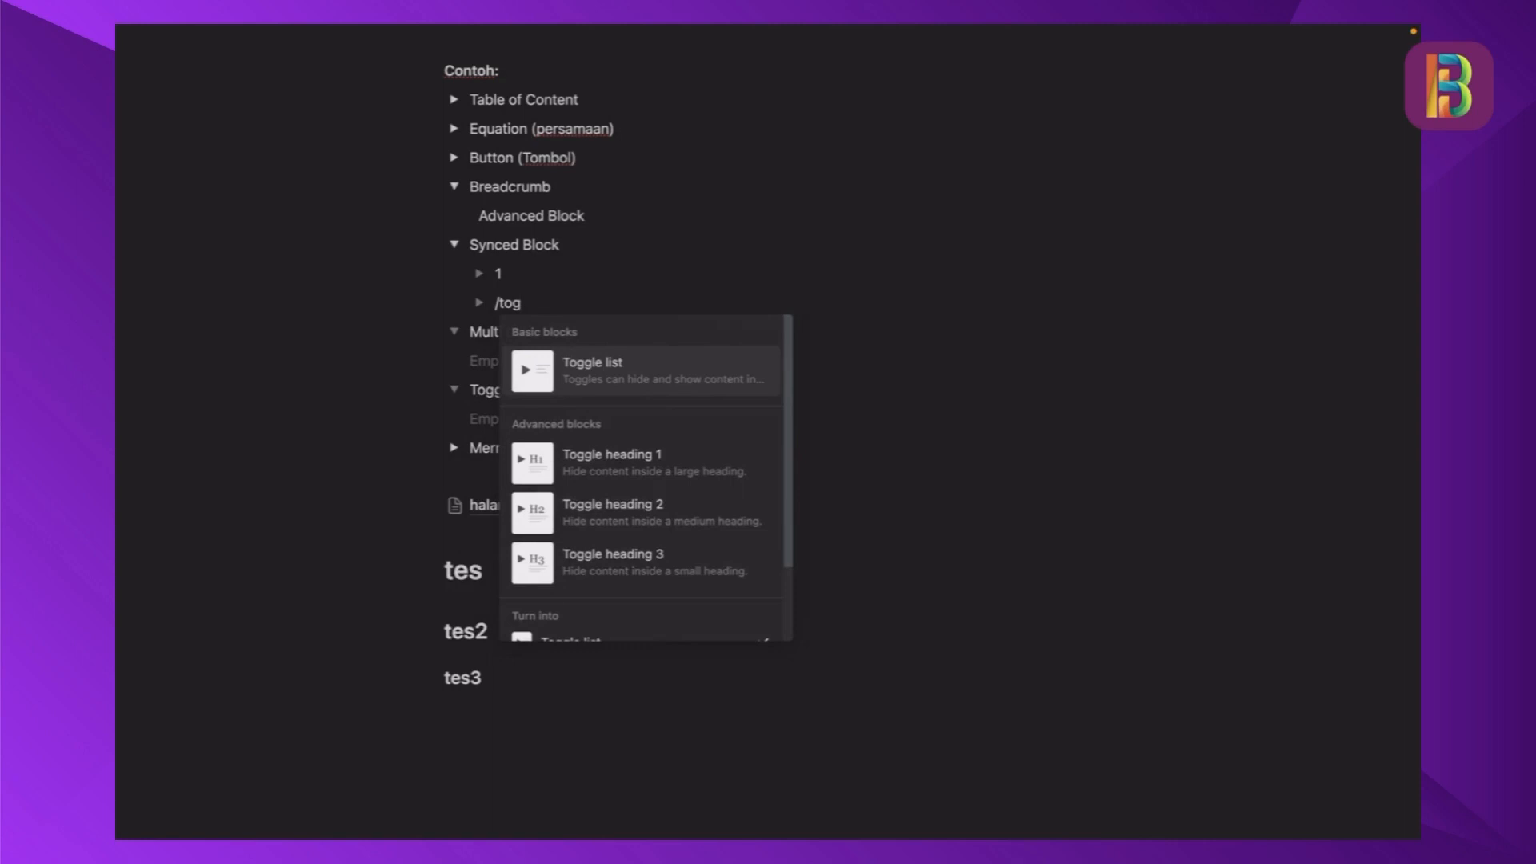
key("Return")
key("Return")
type("2")
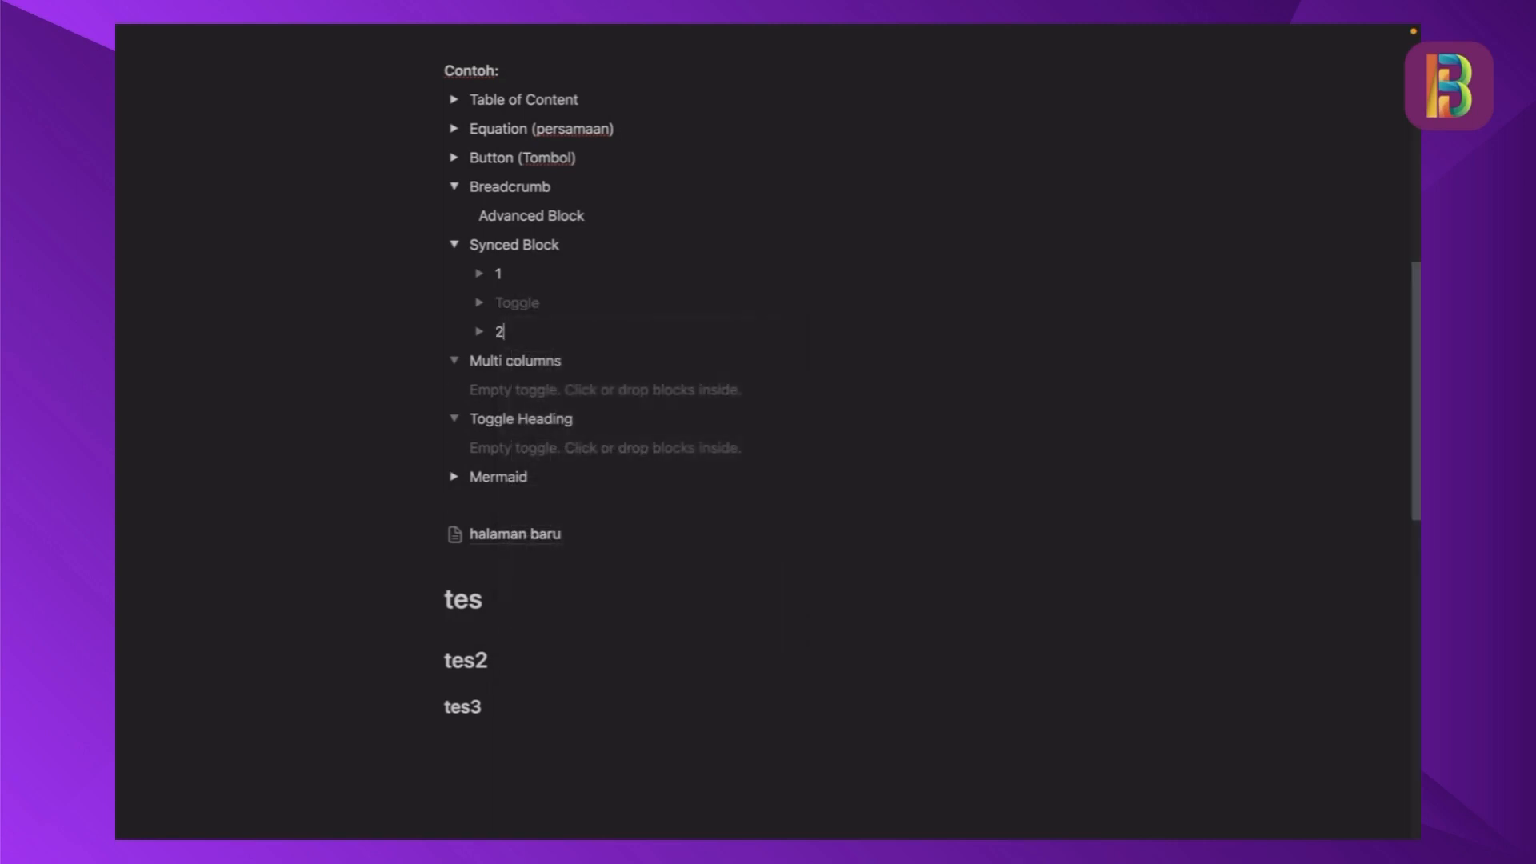
left_click(545, 300)
type("2")
left_click(537, 332)
key("BackSpace")
type("3")
- Convert toggles 1, 2 and 3 under Synced Block into one synced block
left_click_drag(456, 288, 550, 330)
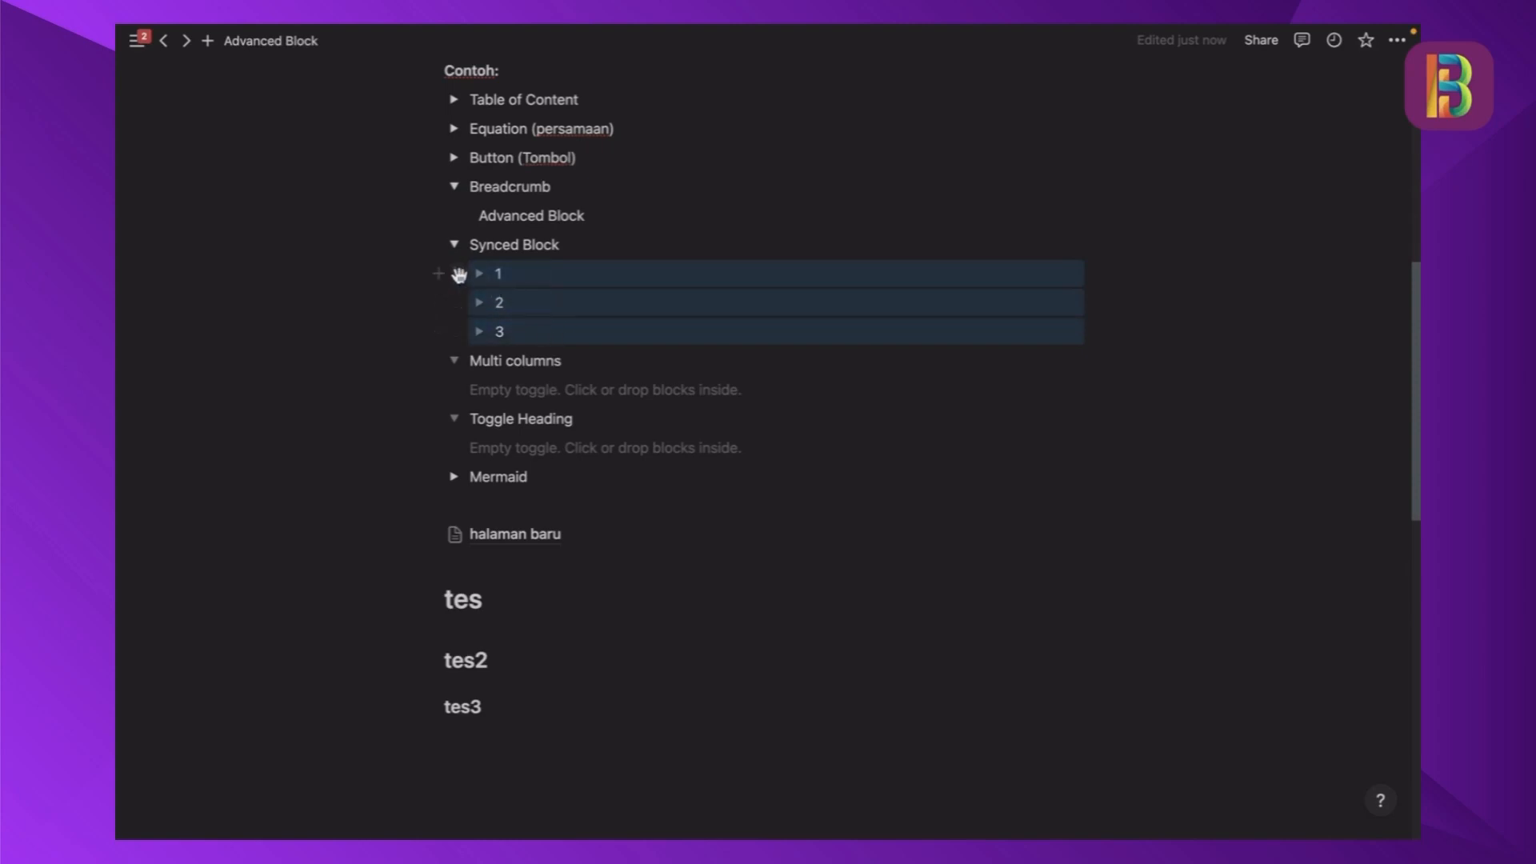
left_click(460, 273)
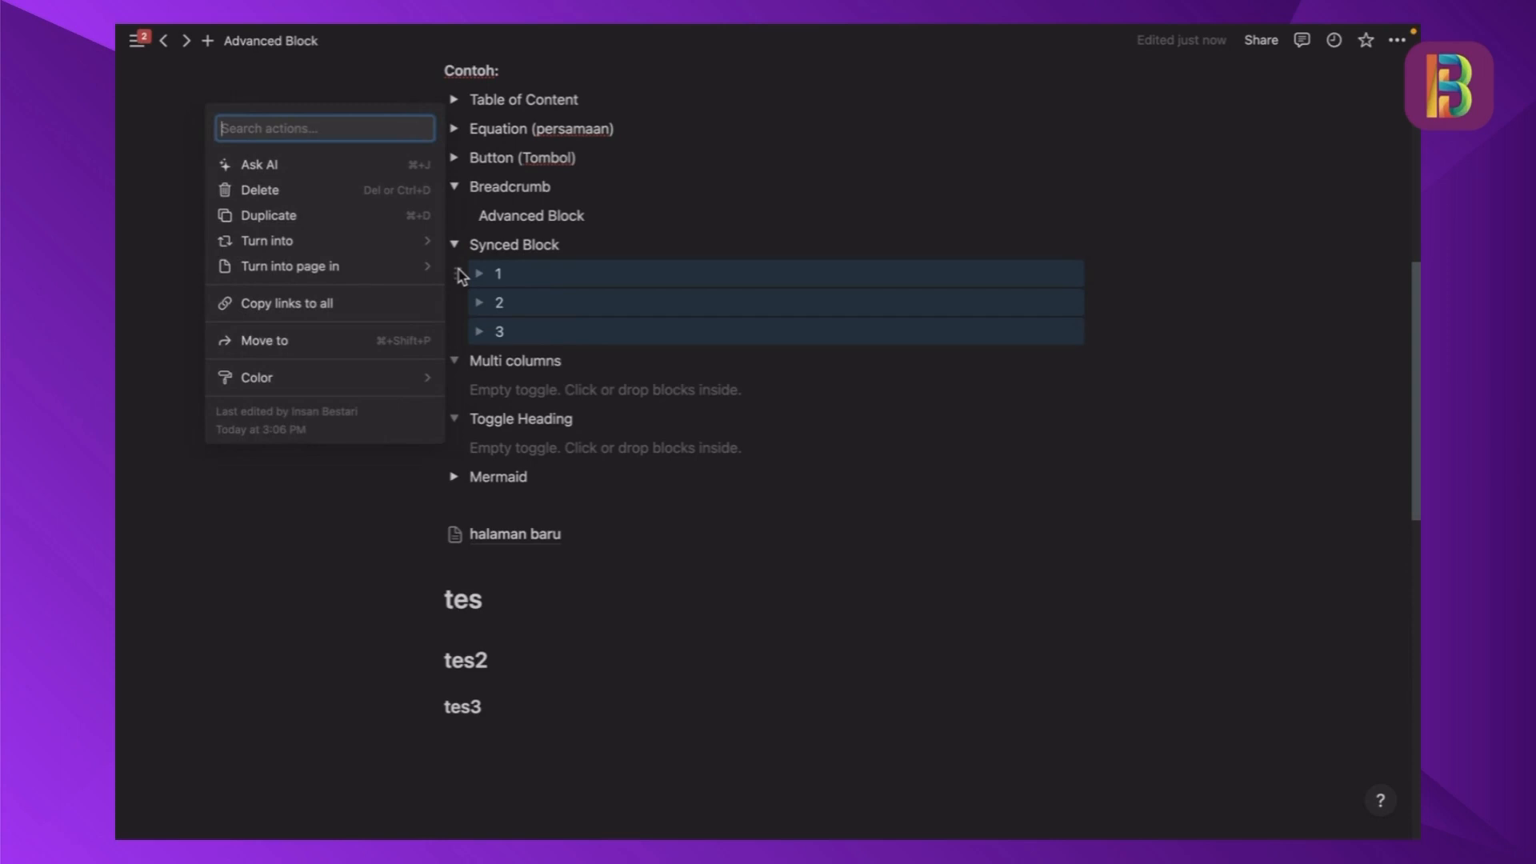
mouse_move(400, 249)
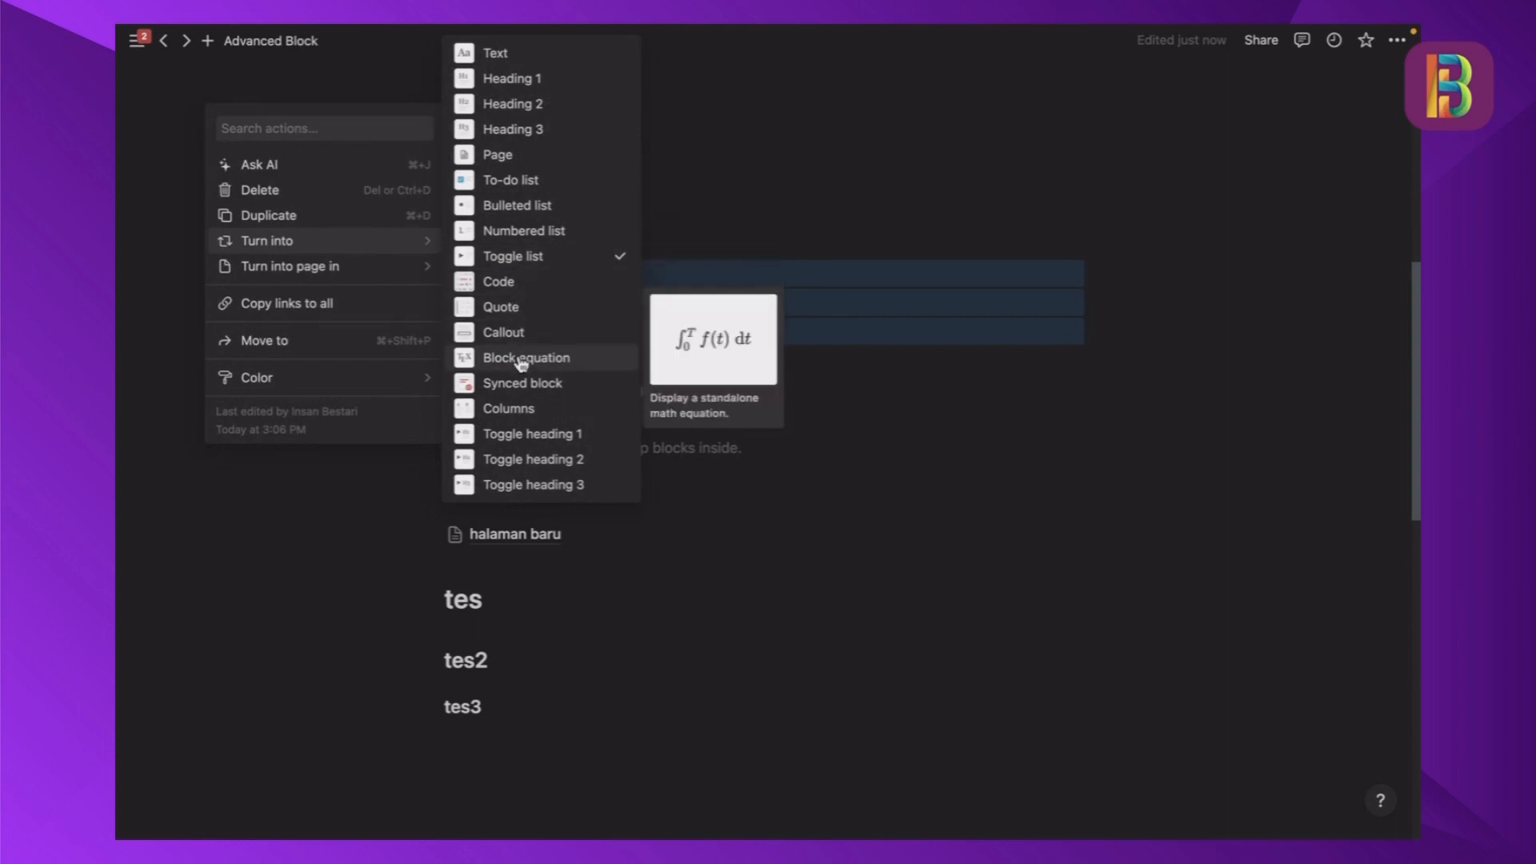
left_click(525, 386)
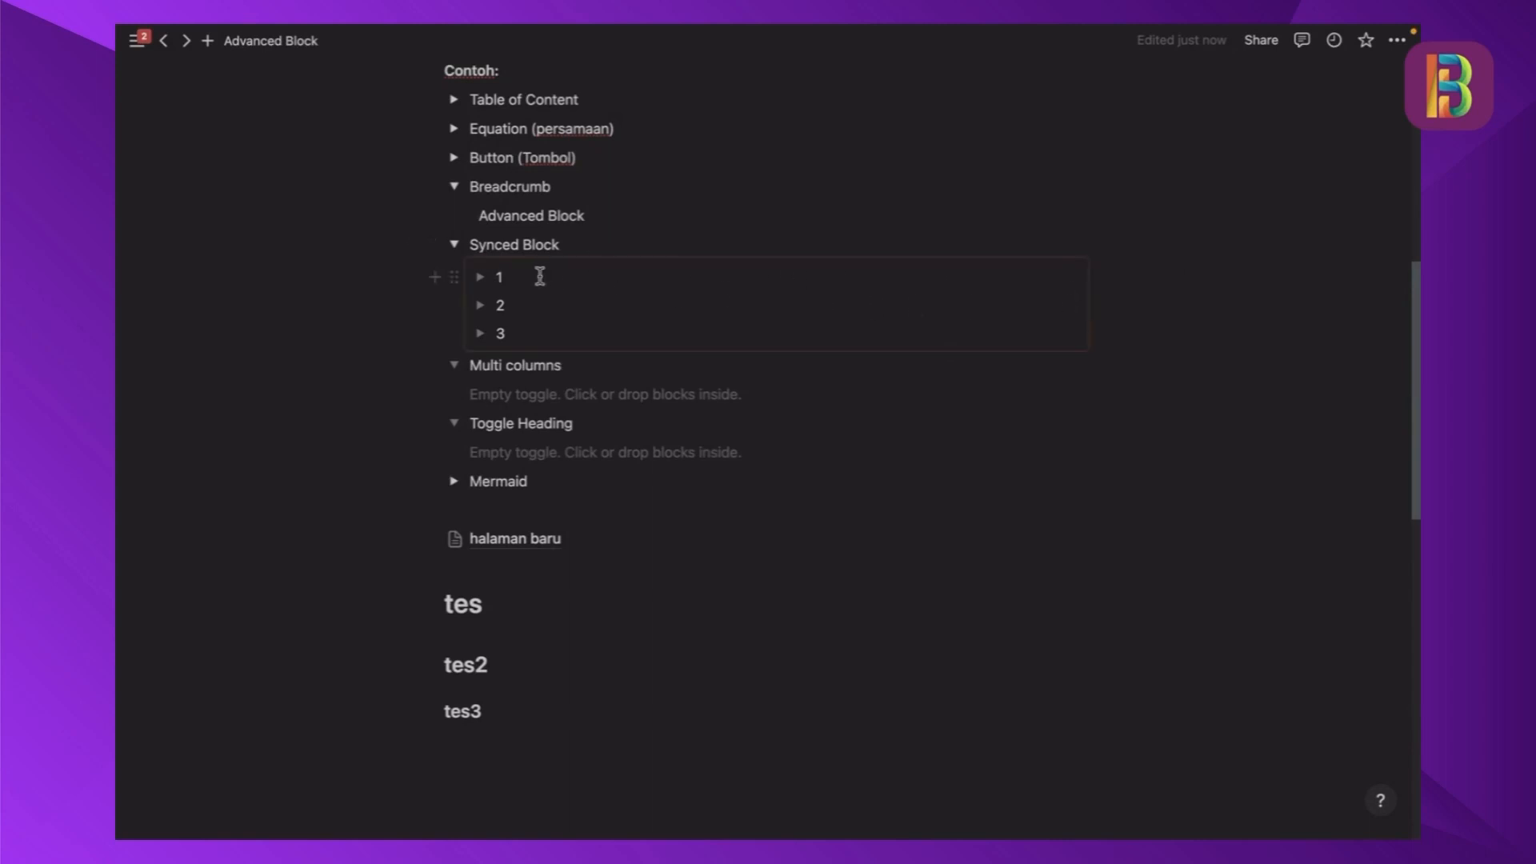
- Copy the link to the synced block containing toggles 1, 2 and 3
left_click(456, 277)
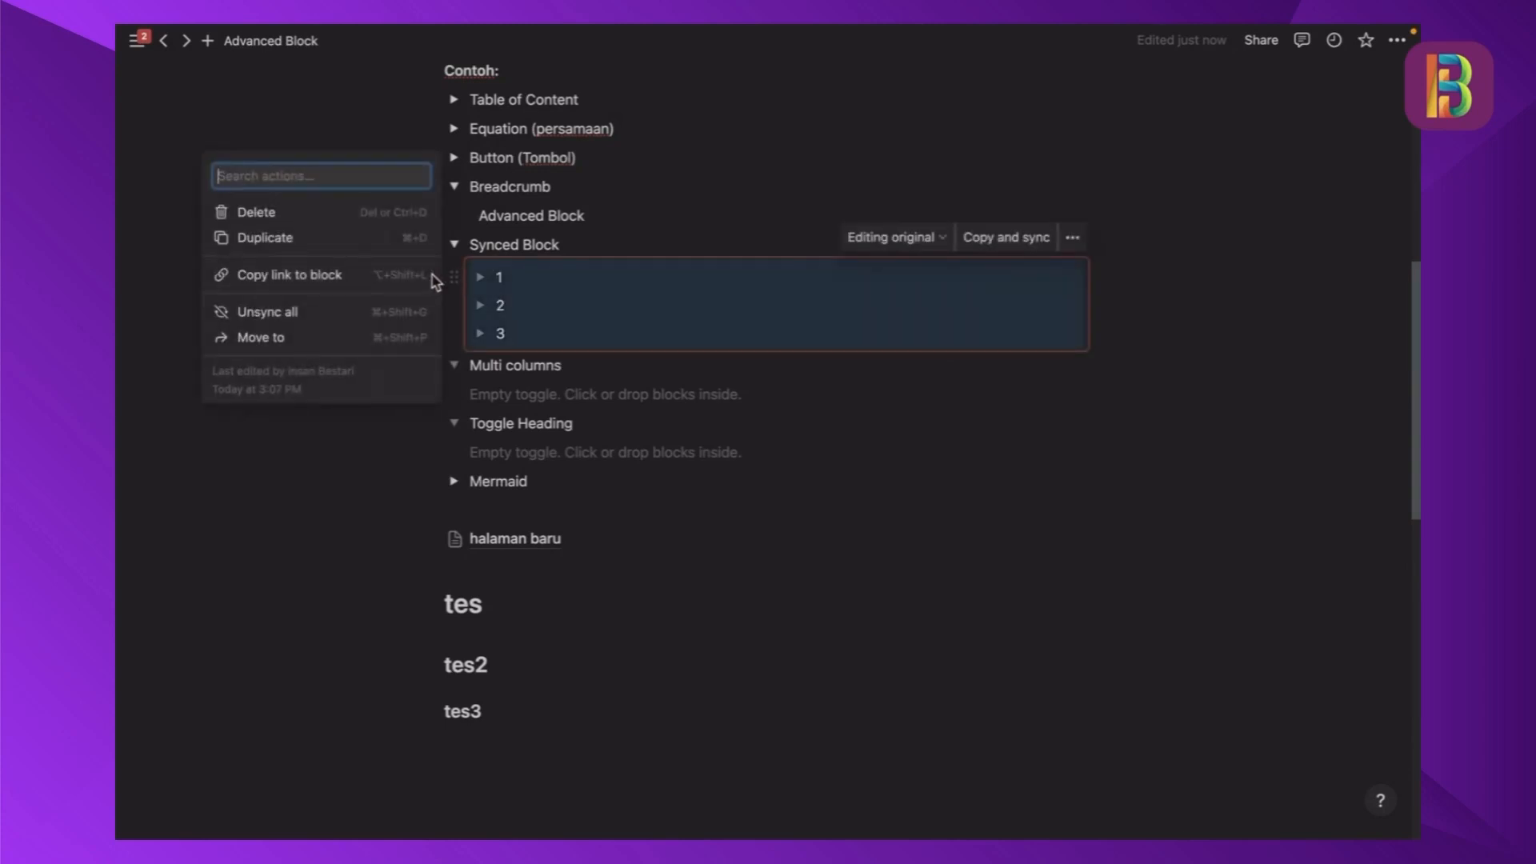
left_click(457, 281)
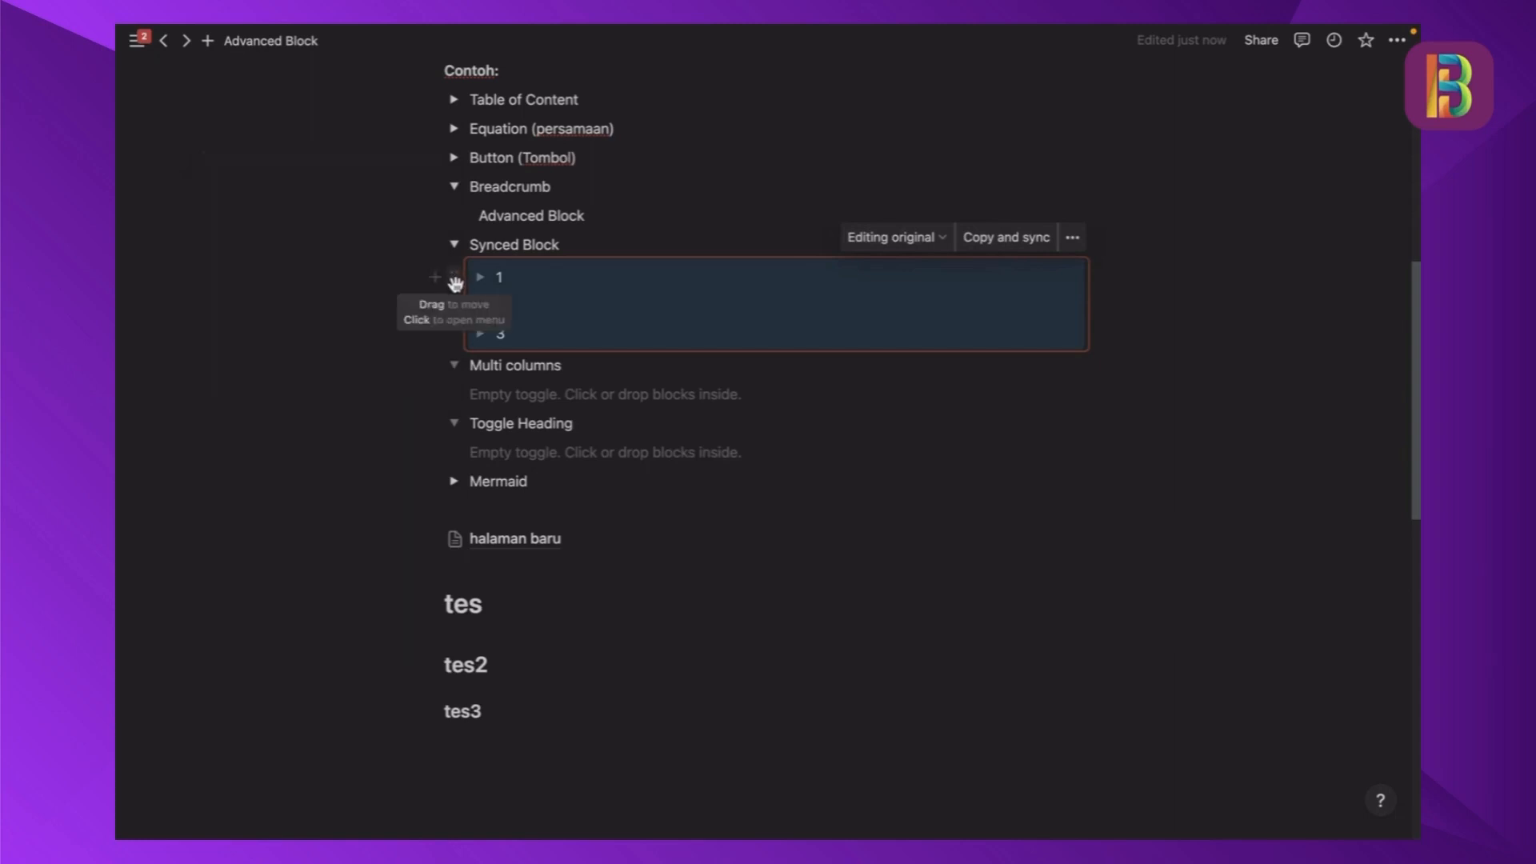
left_click(456, 278)
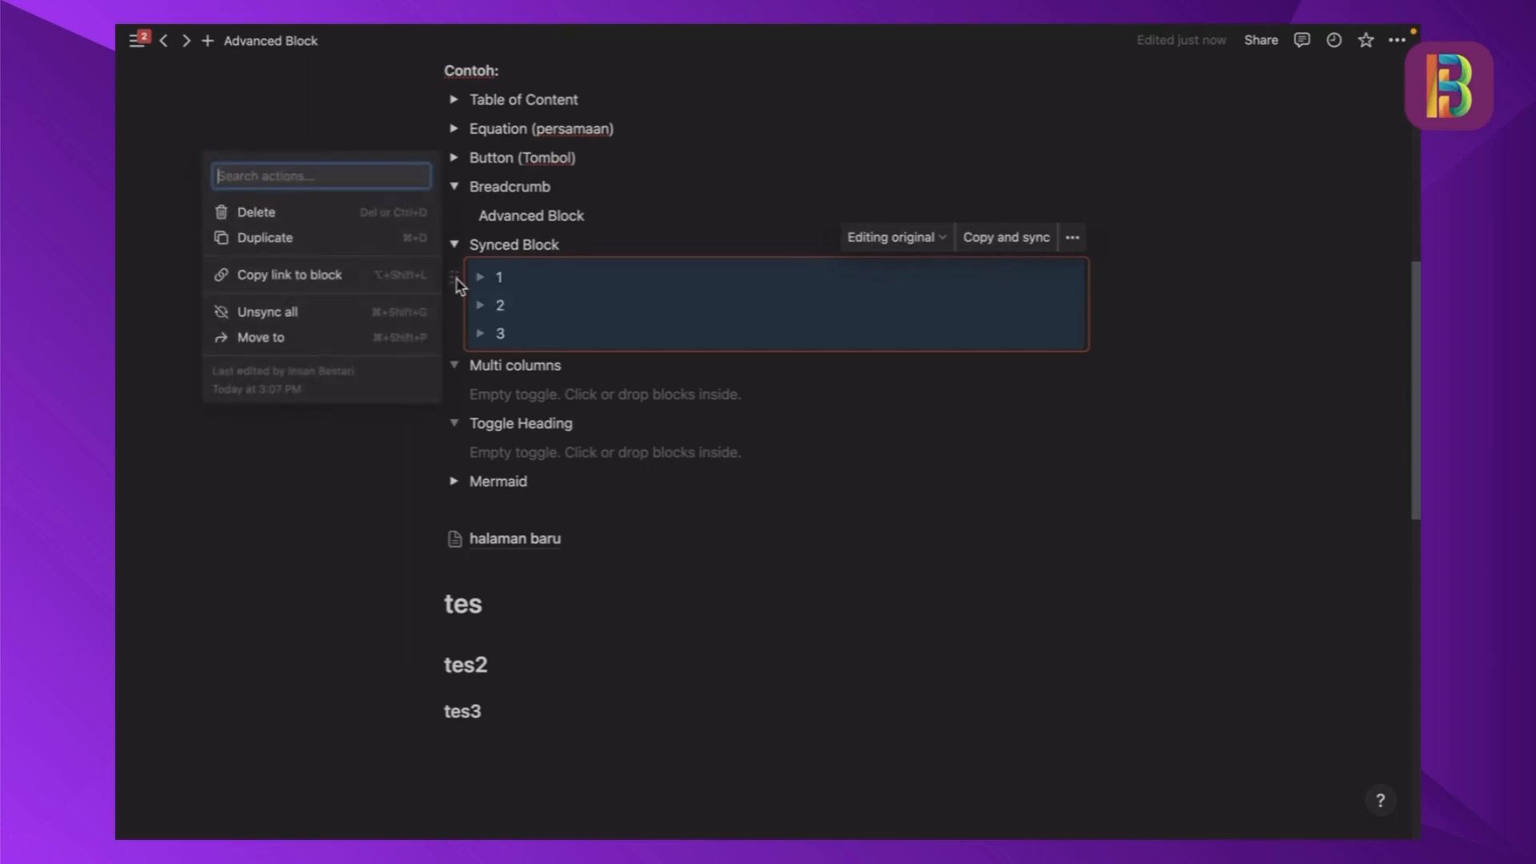
left_click(336, 283)
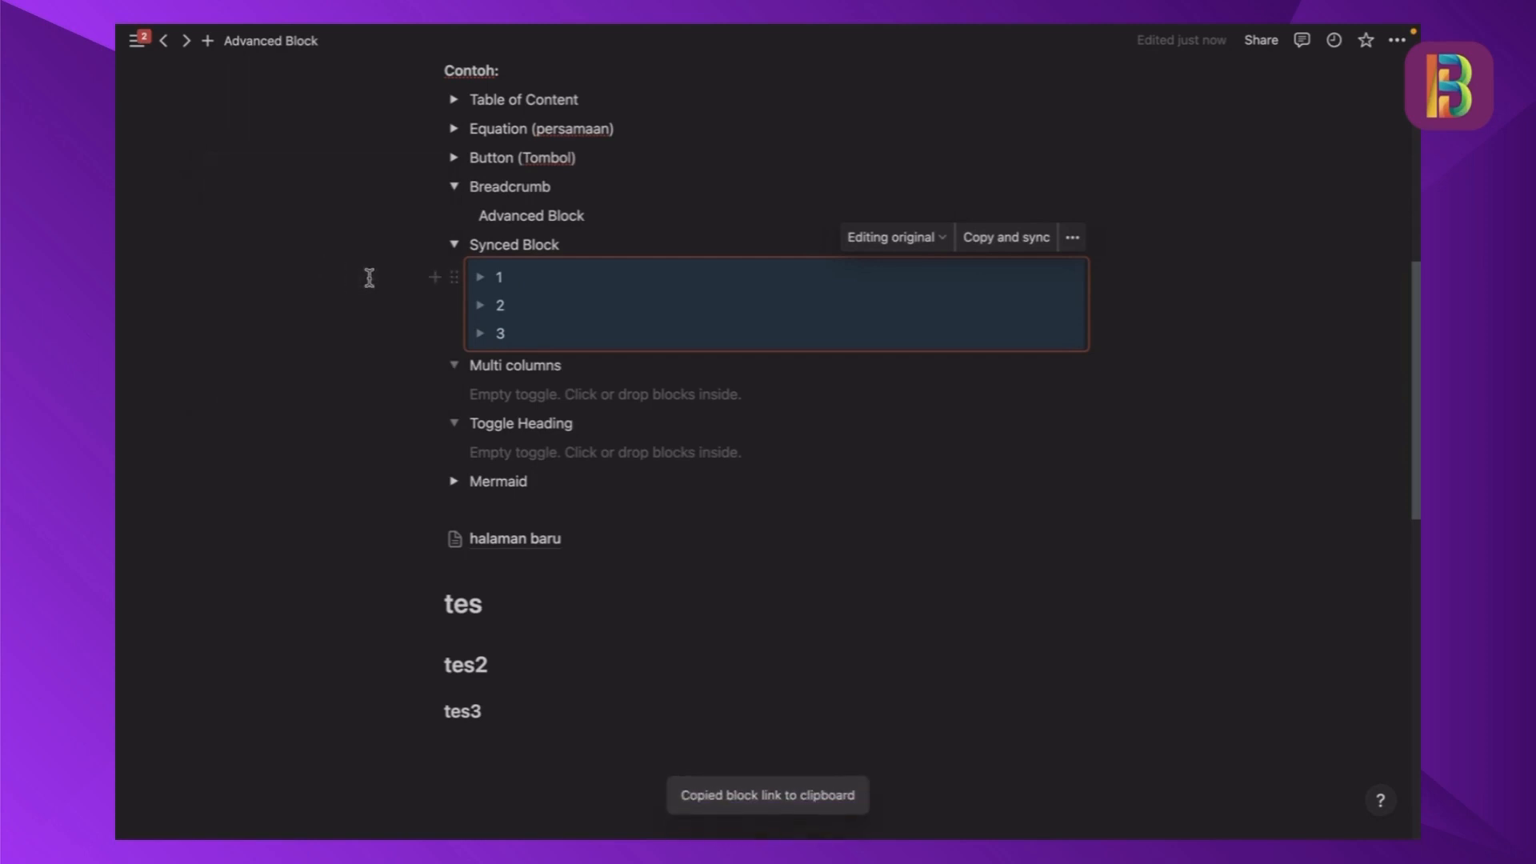
- Open the halaman baru sub-page from the Advanced Block page
scroll(676, 456, "down", 1)
scroll(674, 456, "down", 1)
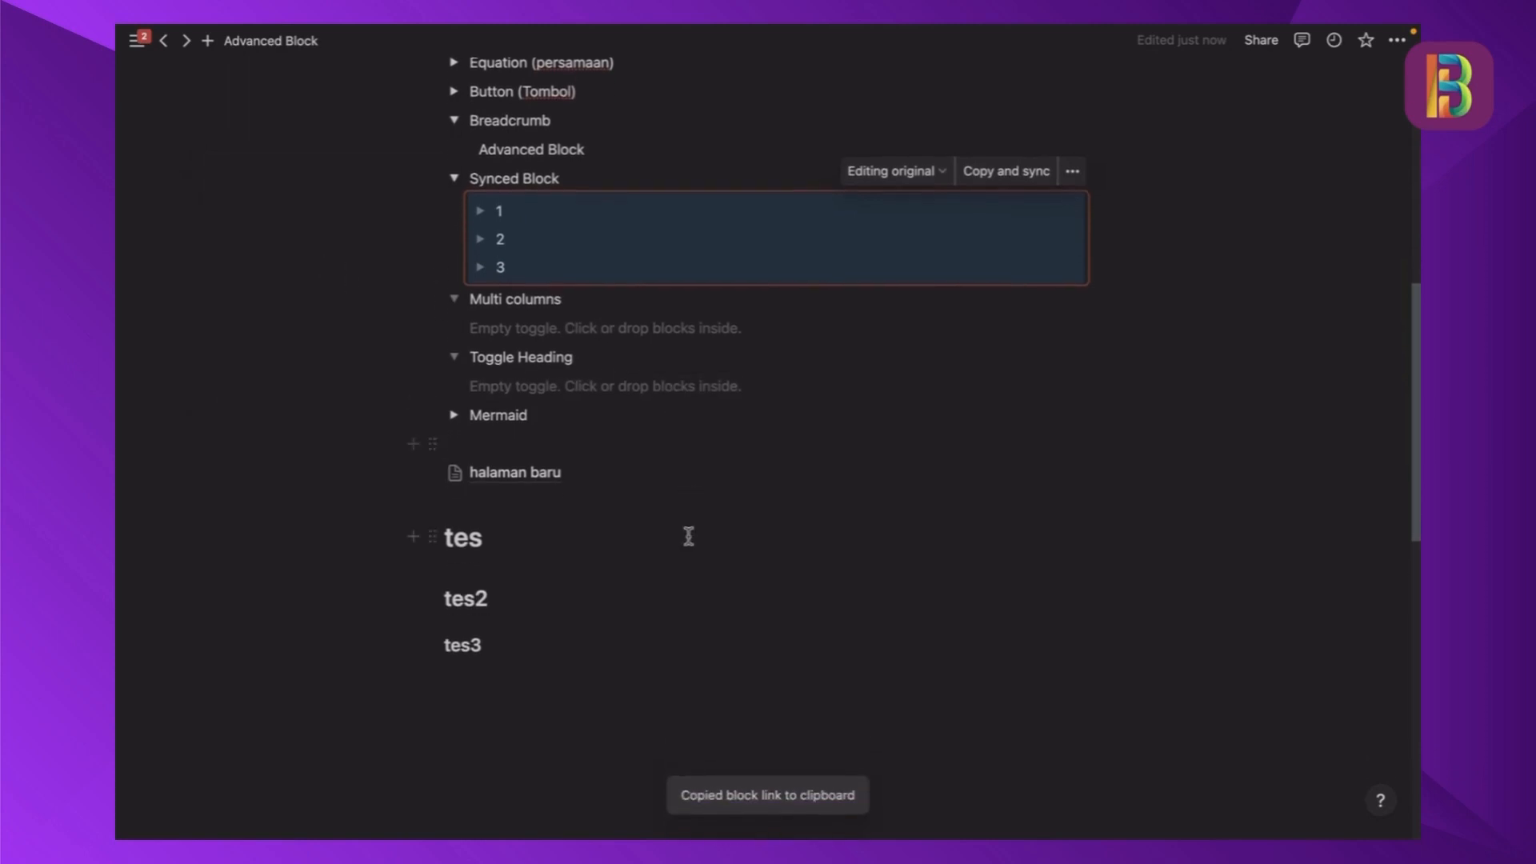
scroll(679, 559, "down", 2)
scroll(609, 544, "down", 1)
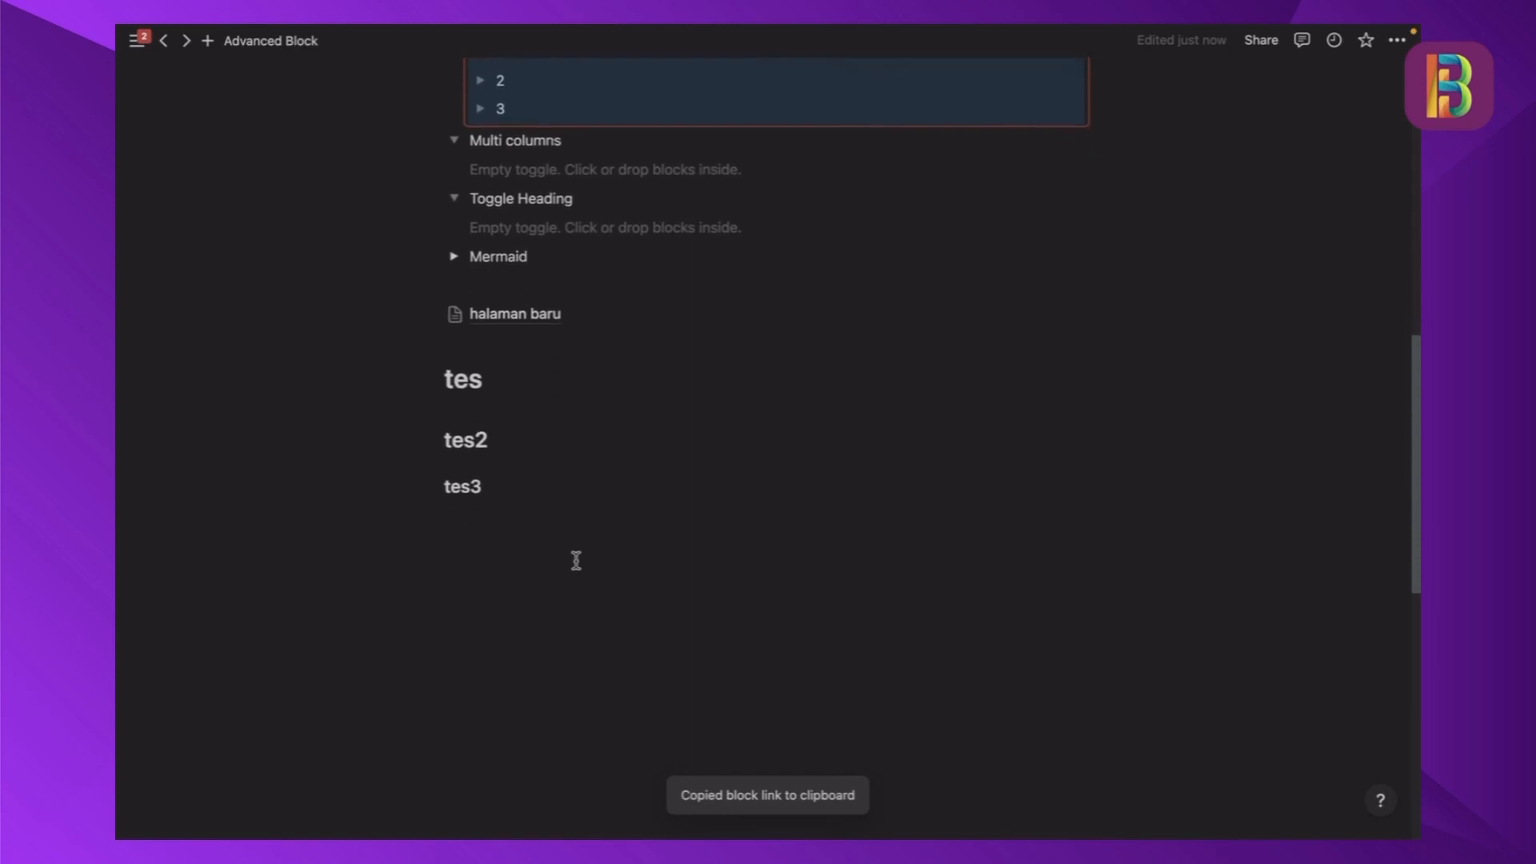
left_click(549, 565)
scroll(550, 566, "down", 2)
scroll(551, 566, "up", 4)
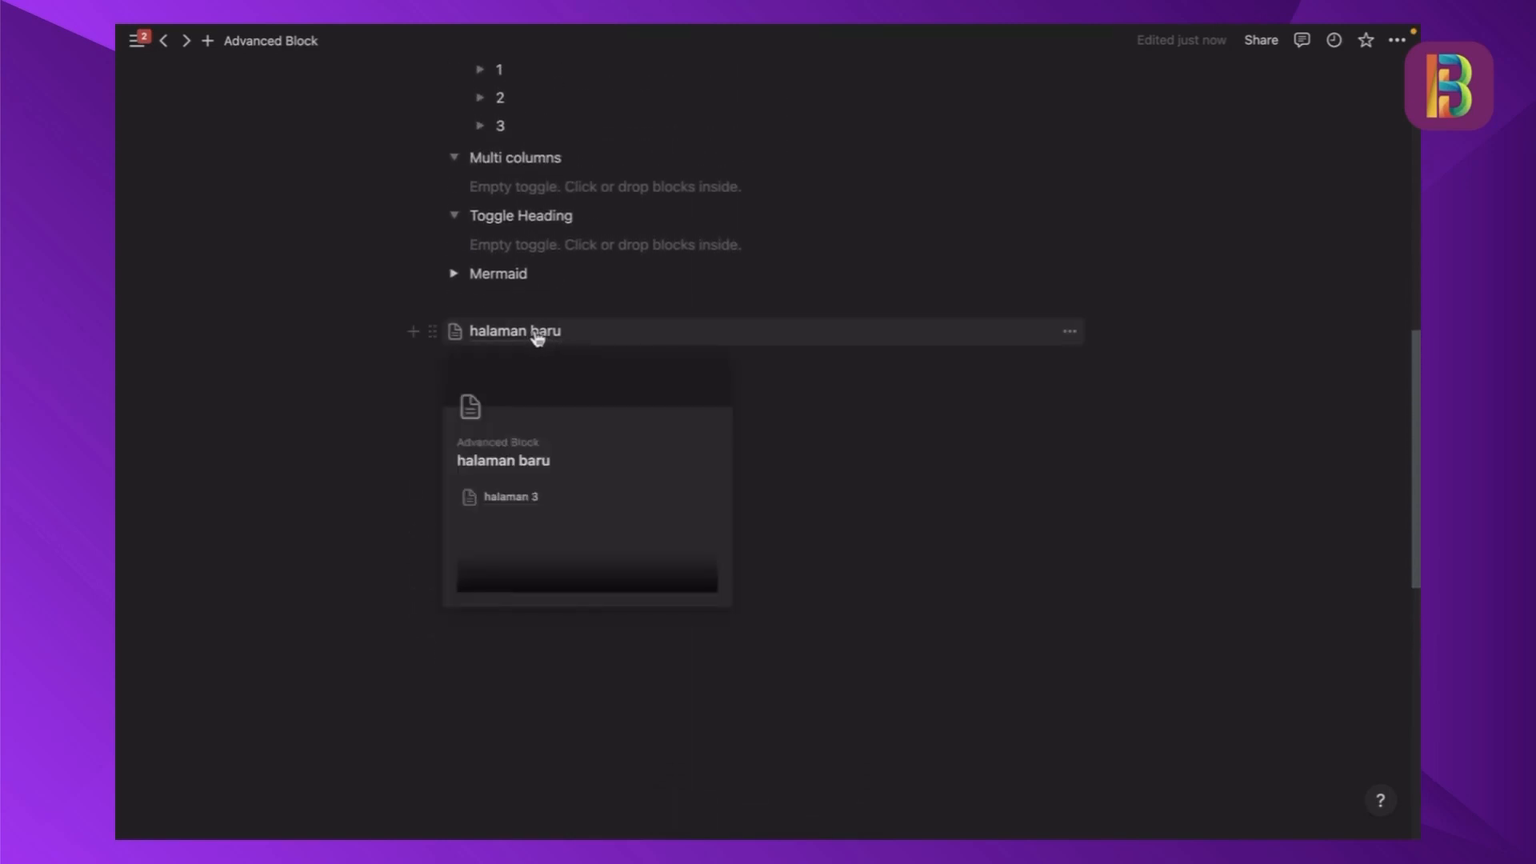
left_click(536, 339)
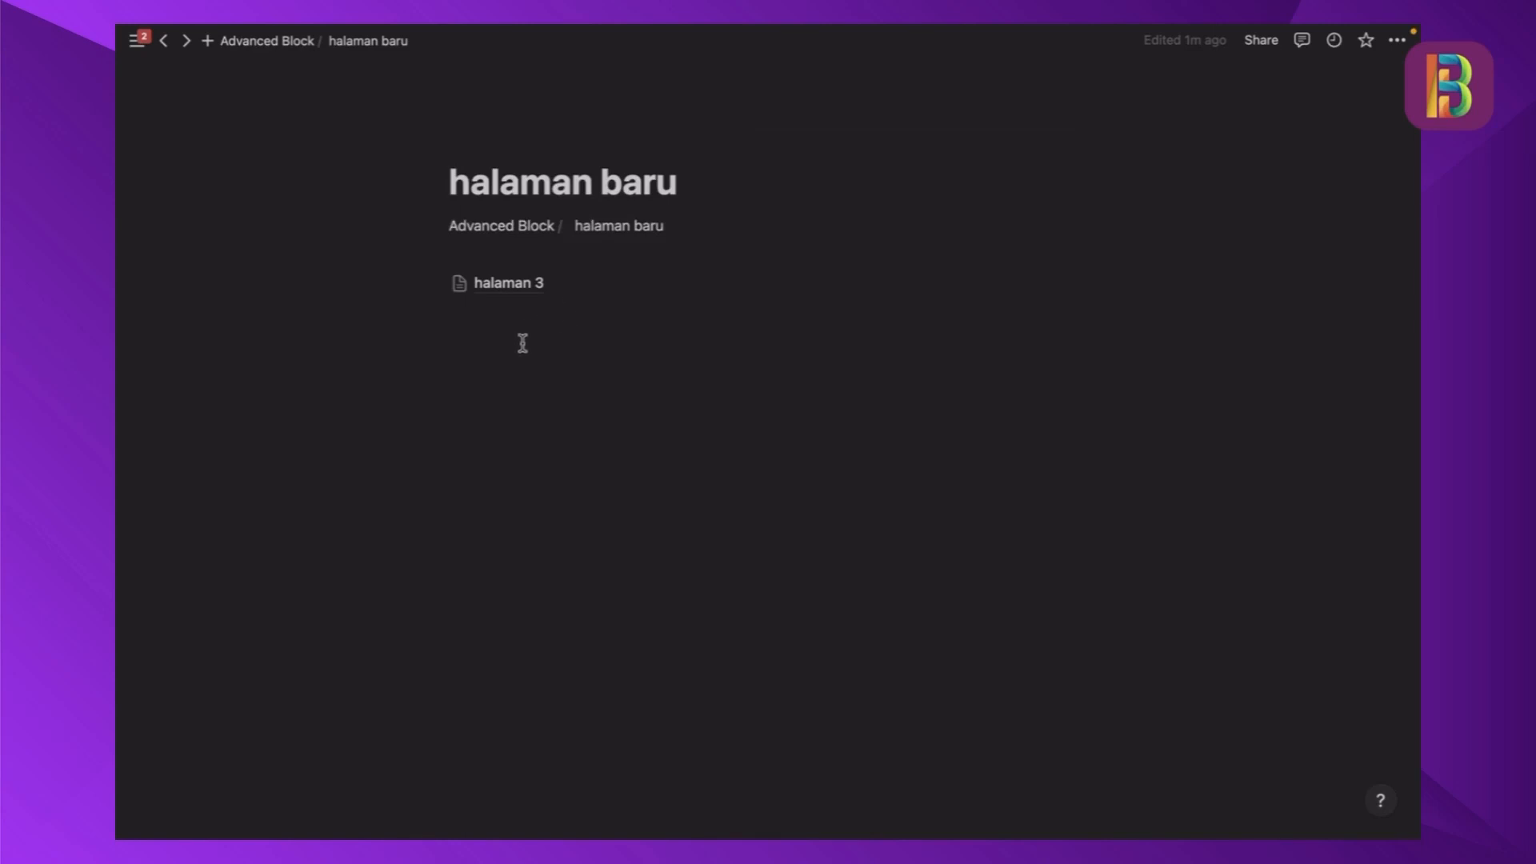
- Paste the copied block link below halaman 3 as a synced copy
left_click(522, 344)
key("Return")
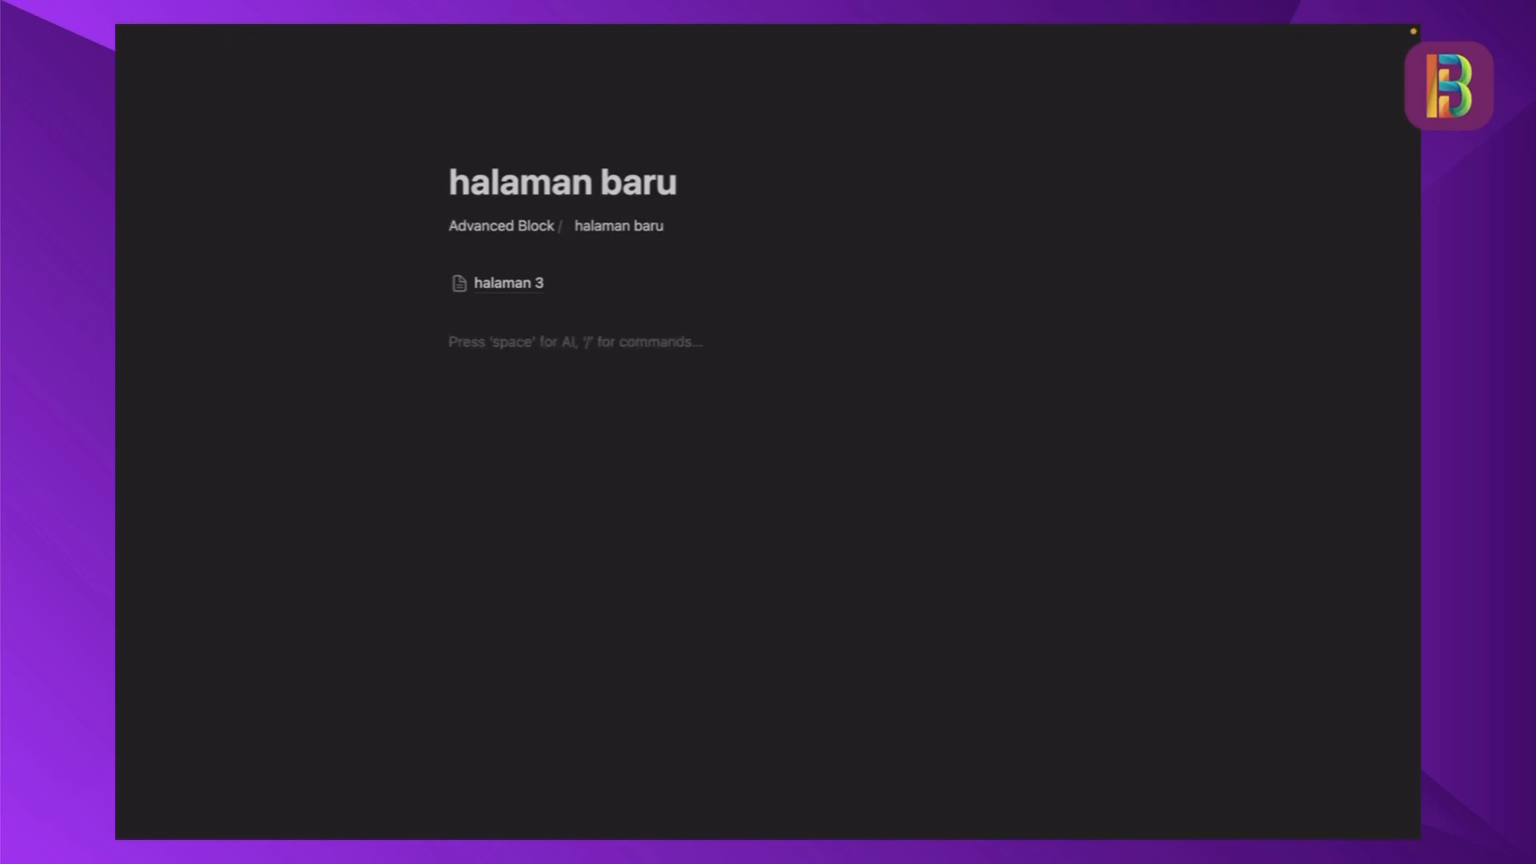
key("ctrl+v")
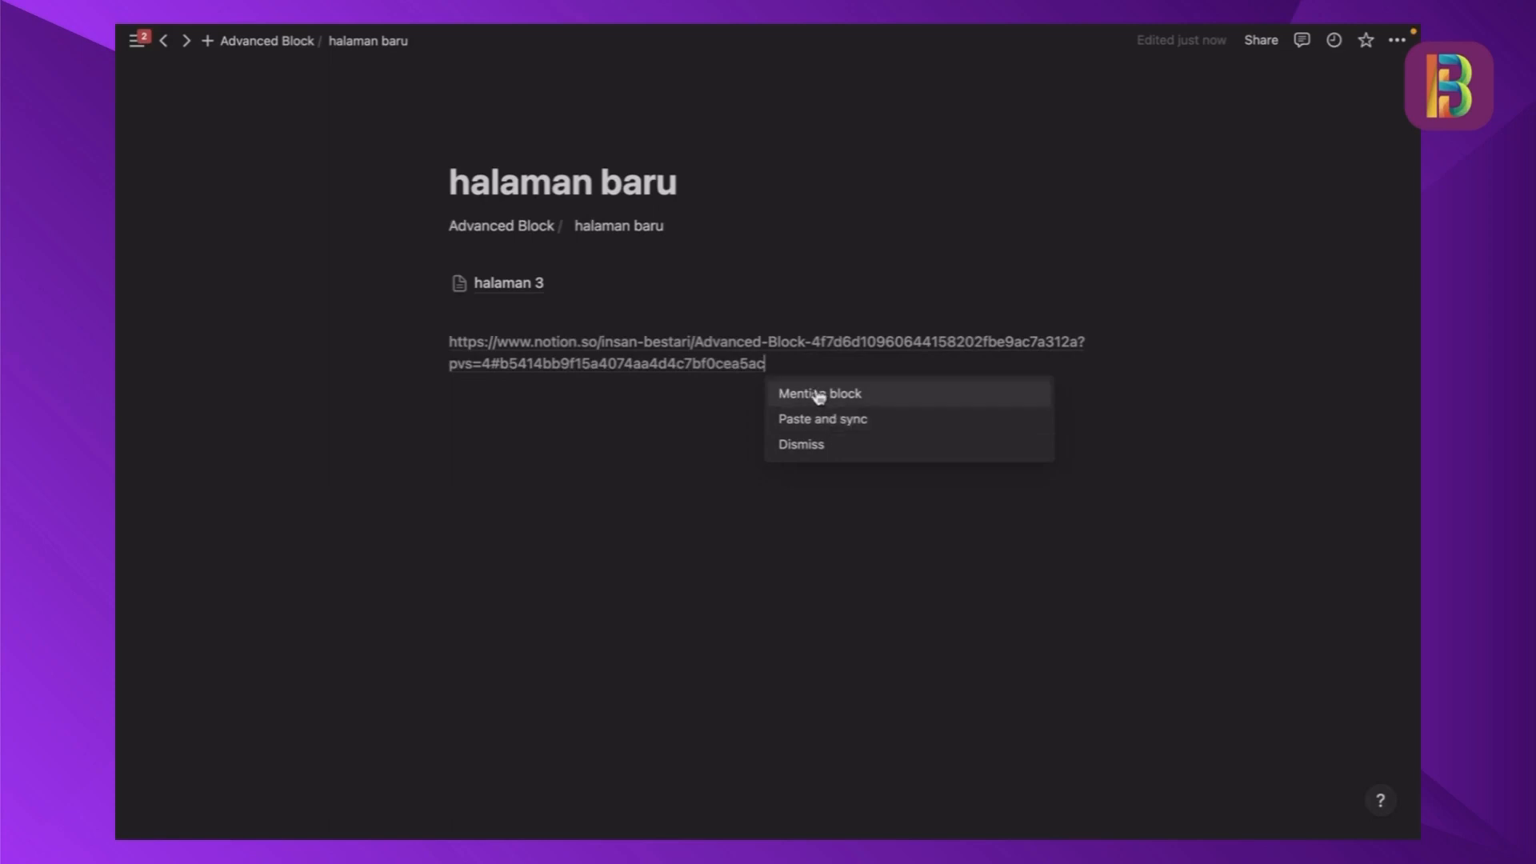
left_click(835, 430)
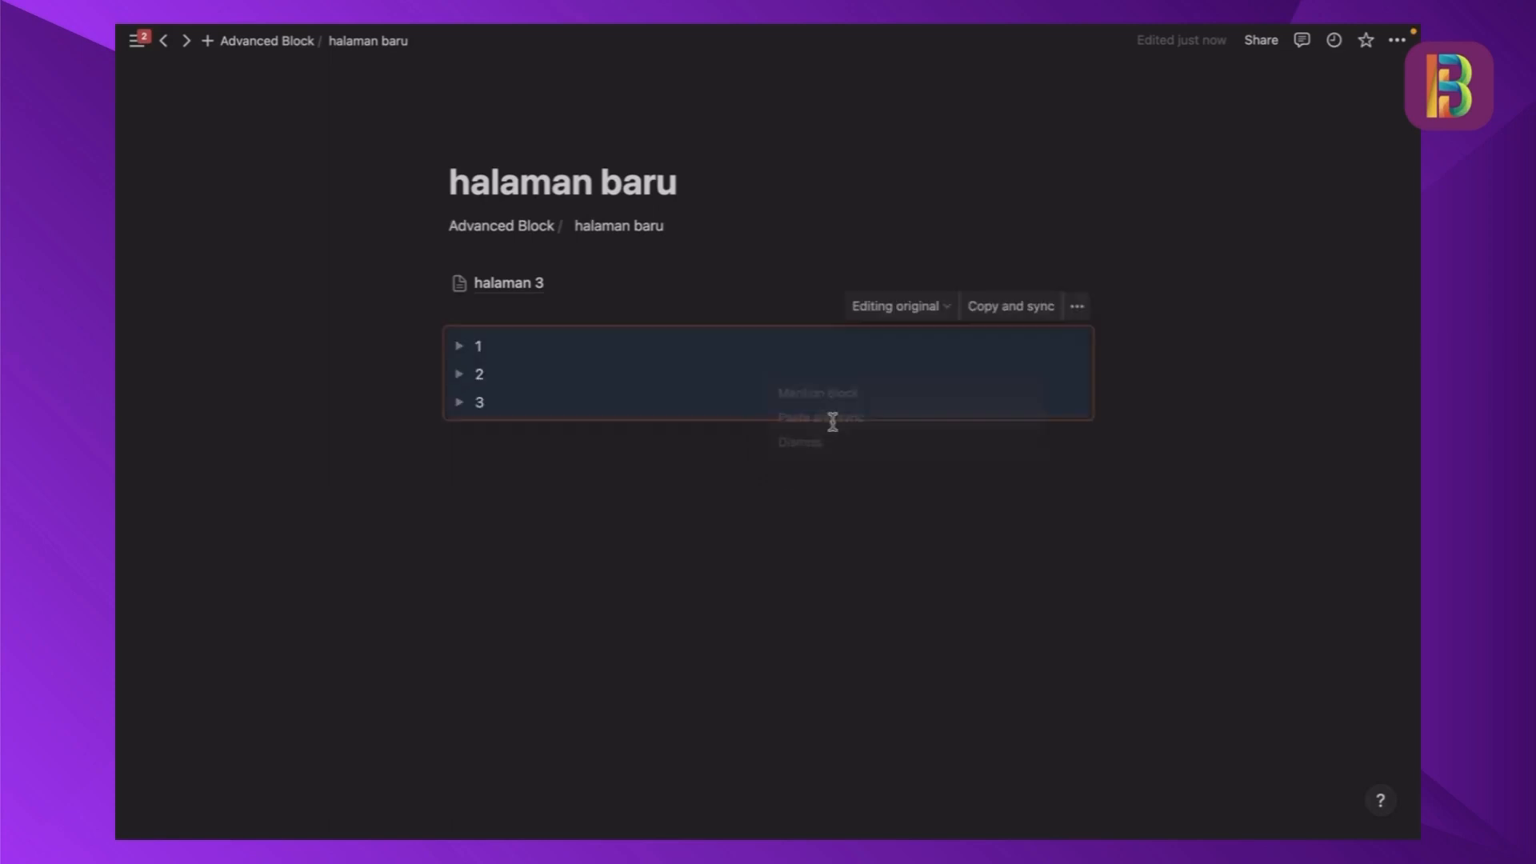
left_click(780, 493)
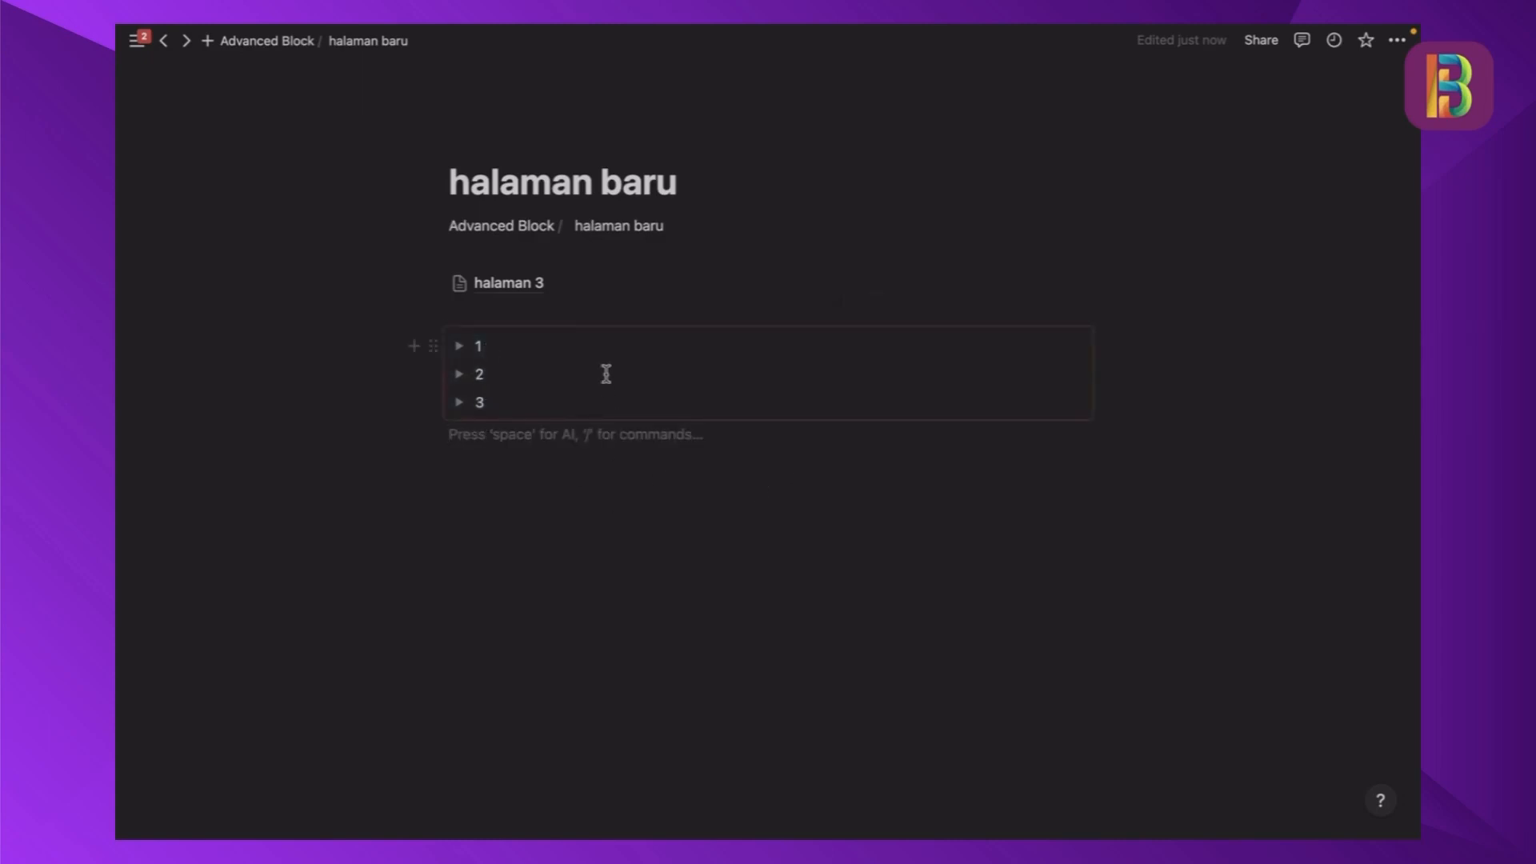
- Return to the Advanced Block page and extend the synced toggles to "1 testestes", "2 testestestes" and "3 testestestestes"
left_click(516, 228)
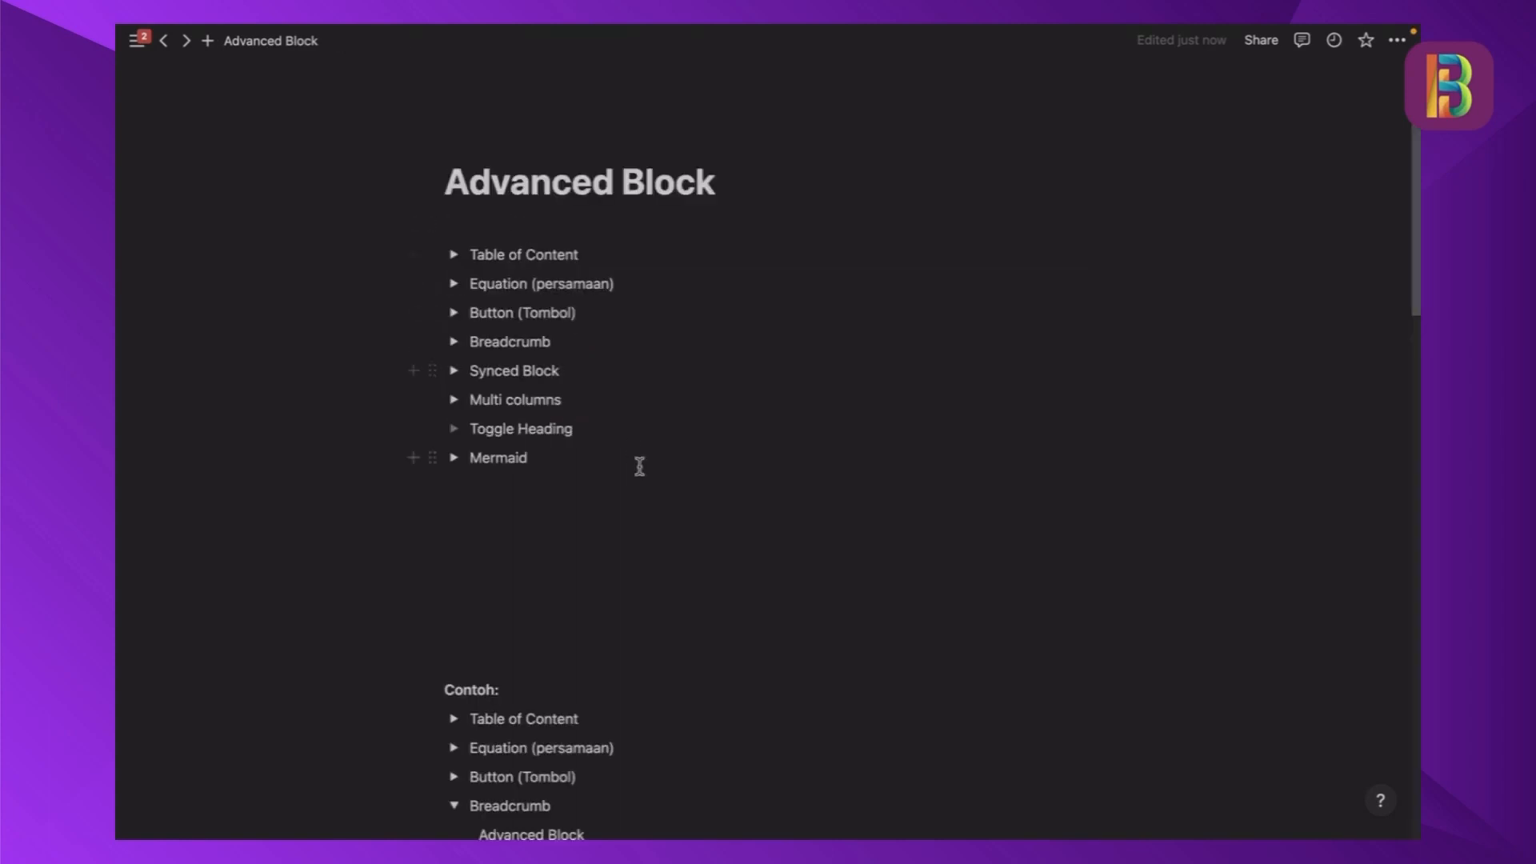
scroll(640, 467, "down", 8)
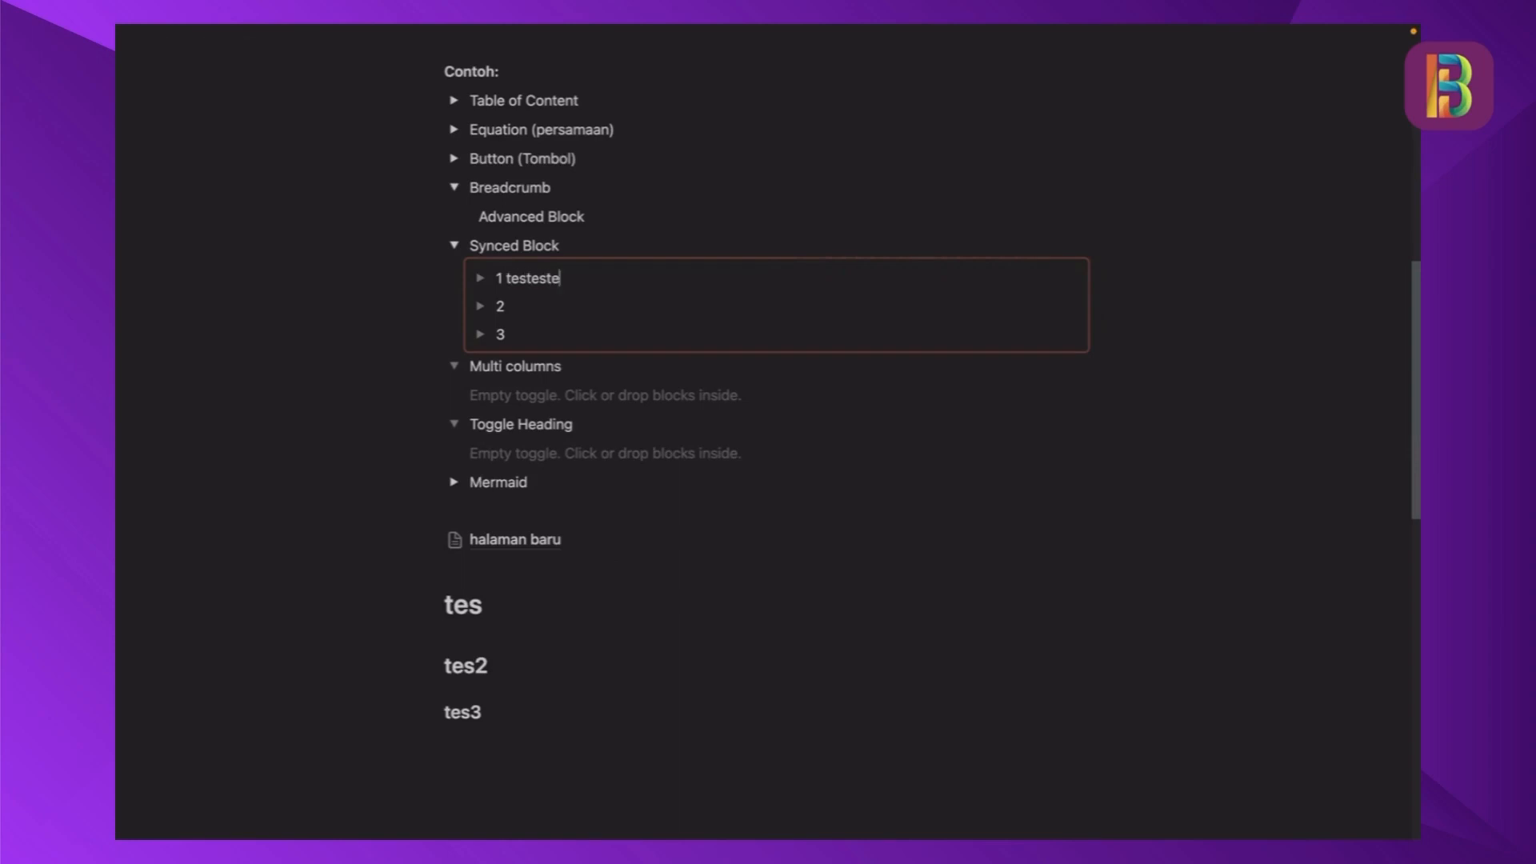
left_click(542, 305)
type("testestestes")
left_click(575, 324)
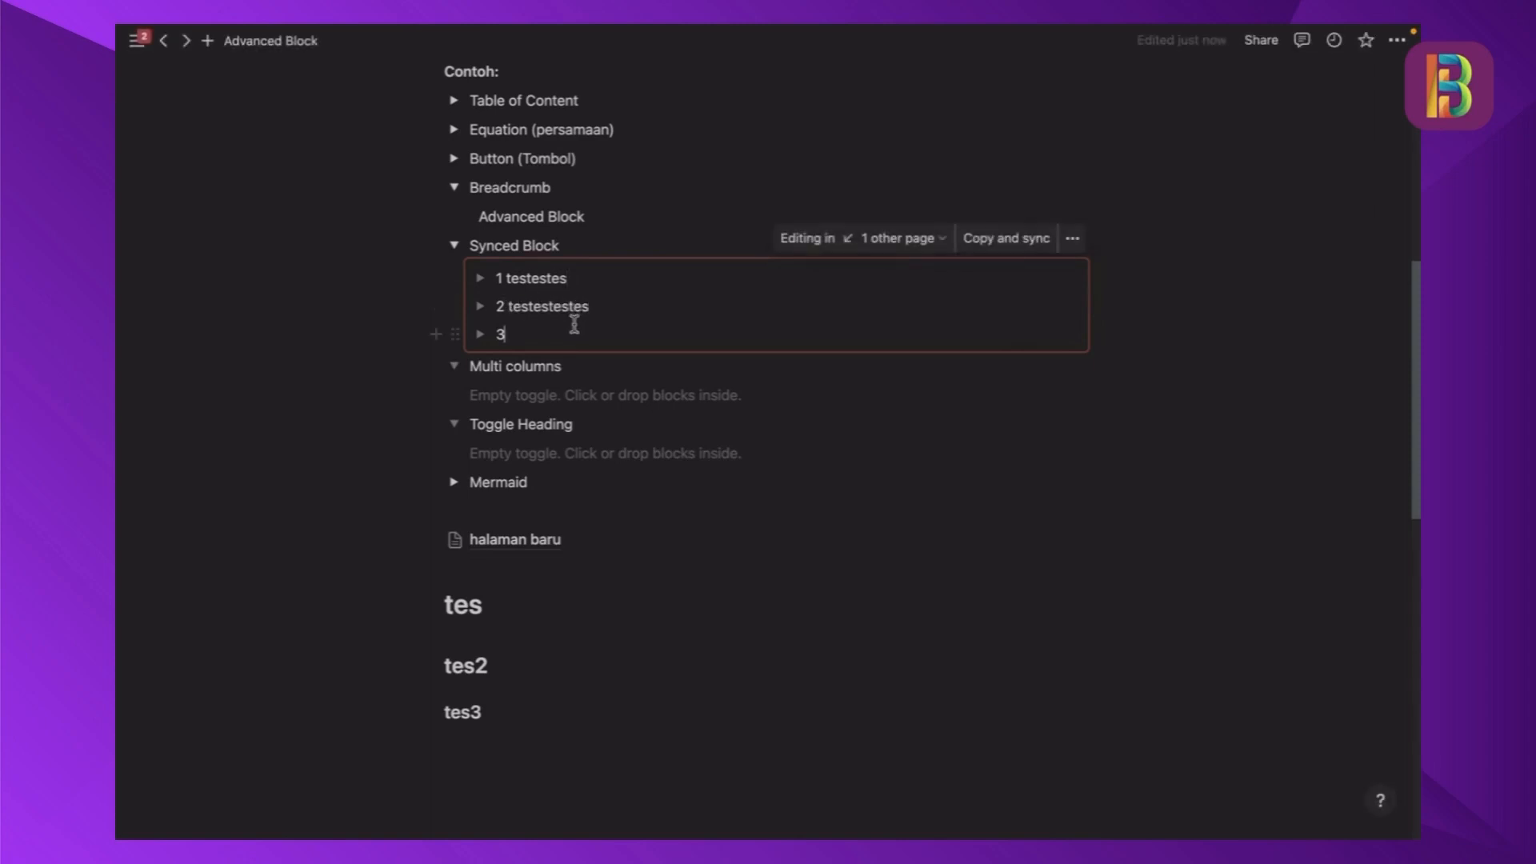
type("testestestestes")
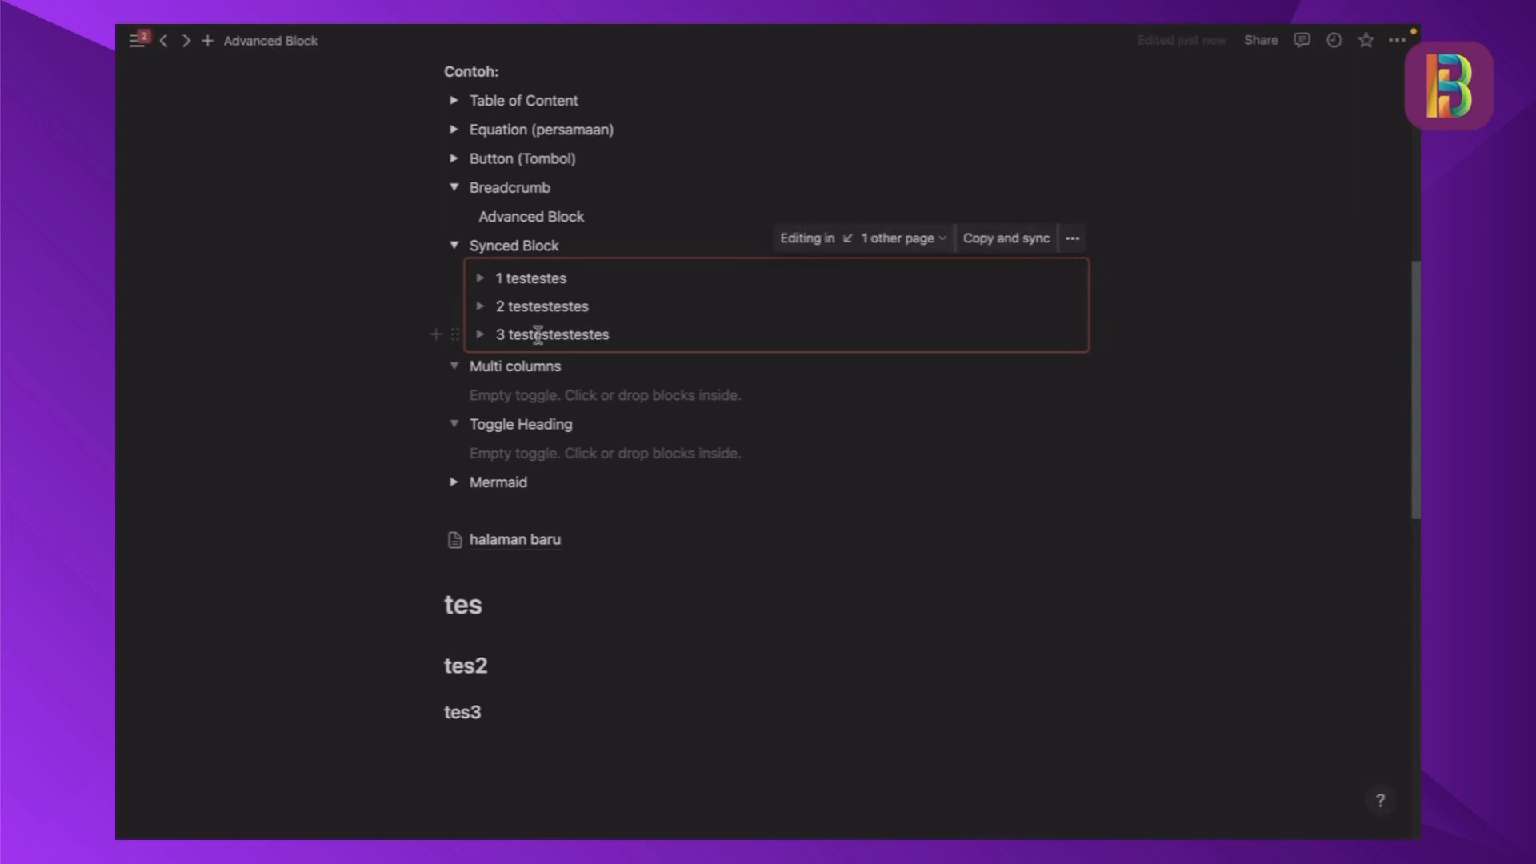
- Check the synced toggles on the halaman baru page and return to the Advanced Block page
scroll(605, 496, "down", 1)
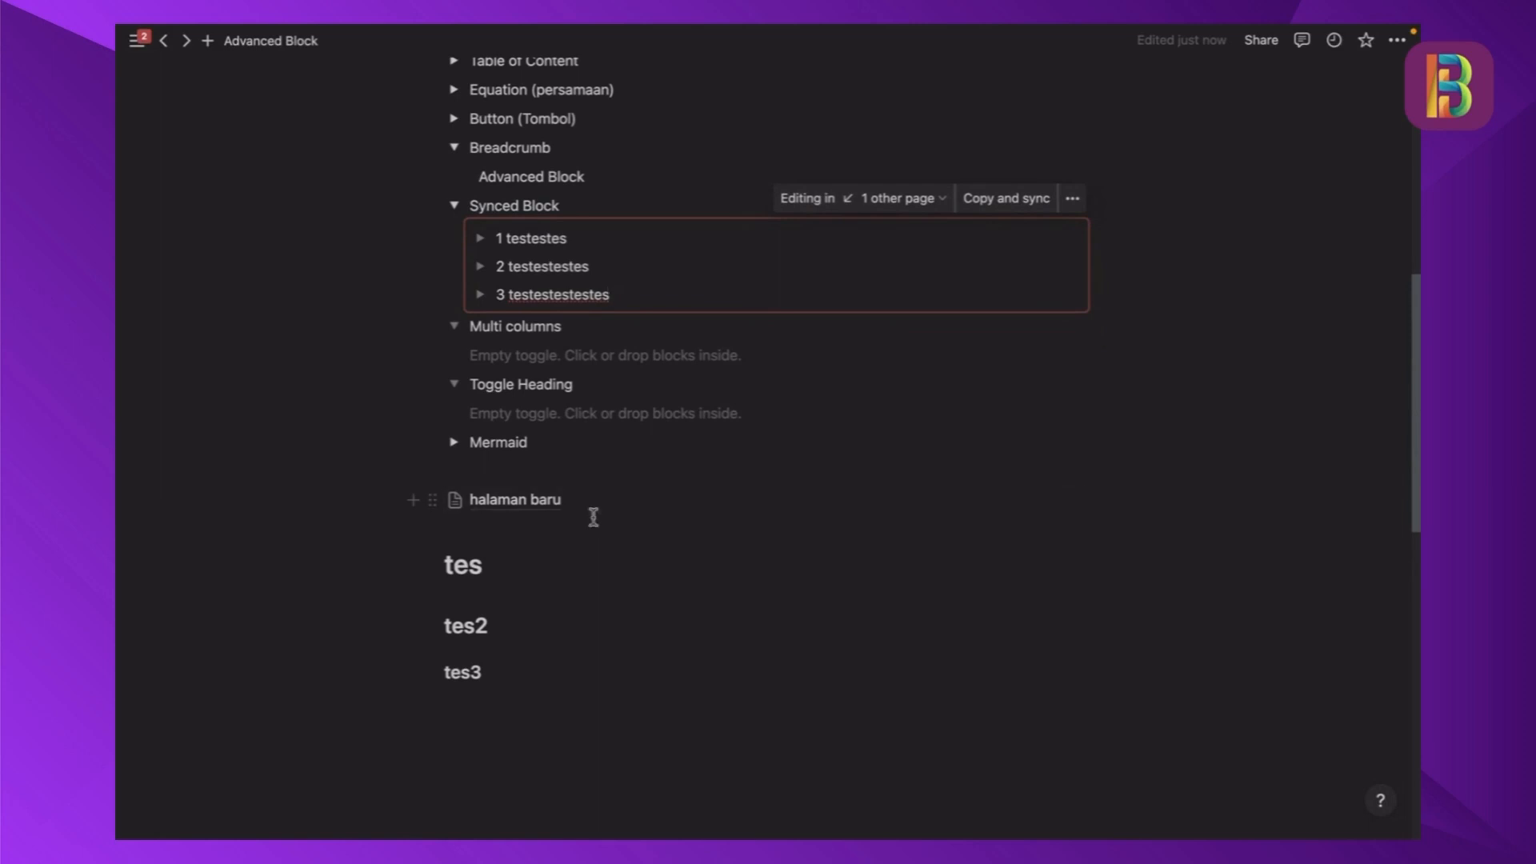
left_click(529, 504)
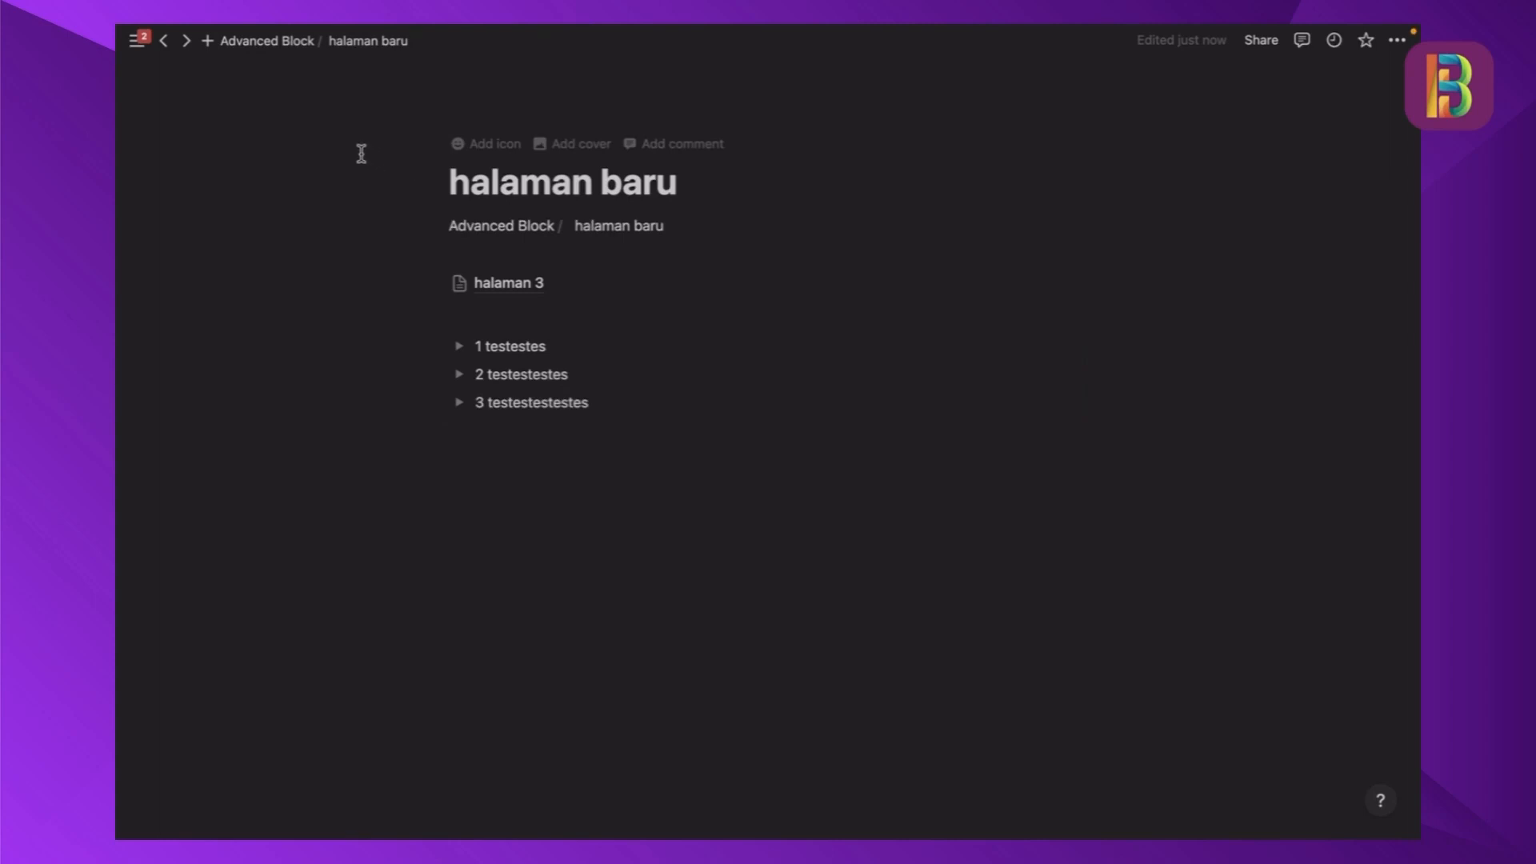
left_click(505, 232)
scroll(608, 322, "down", 10)
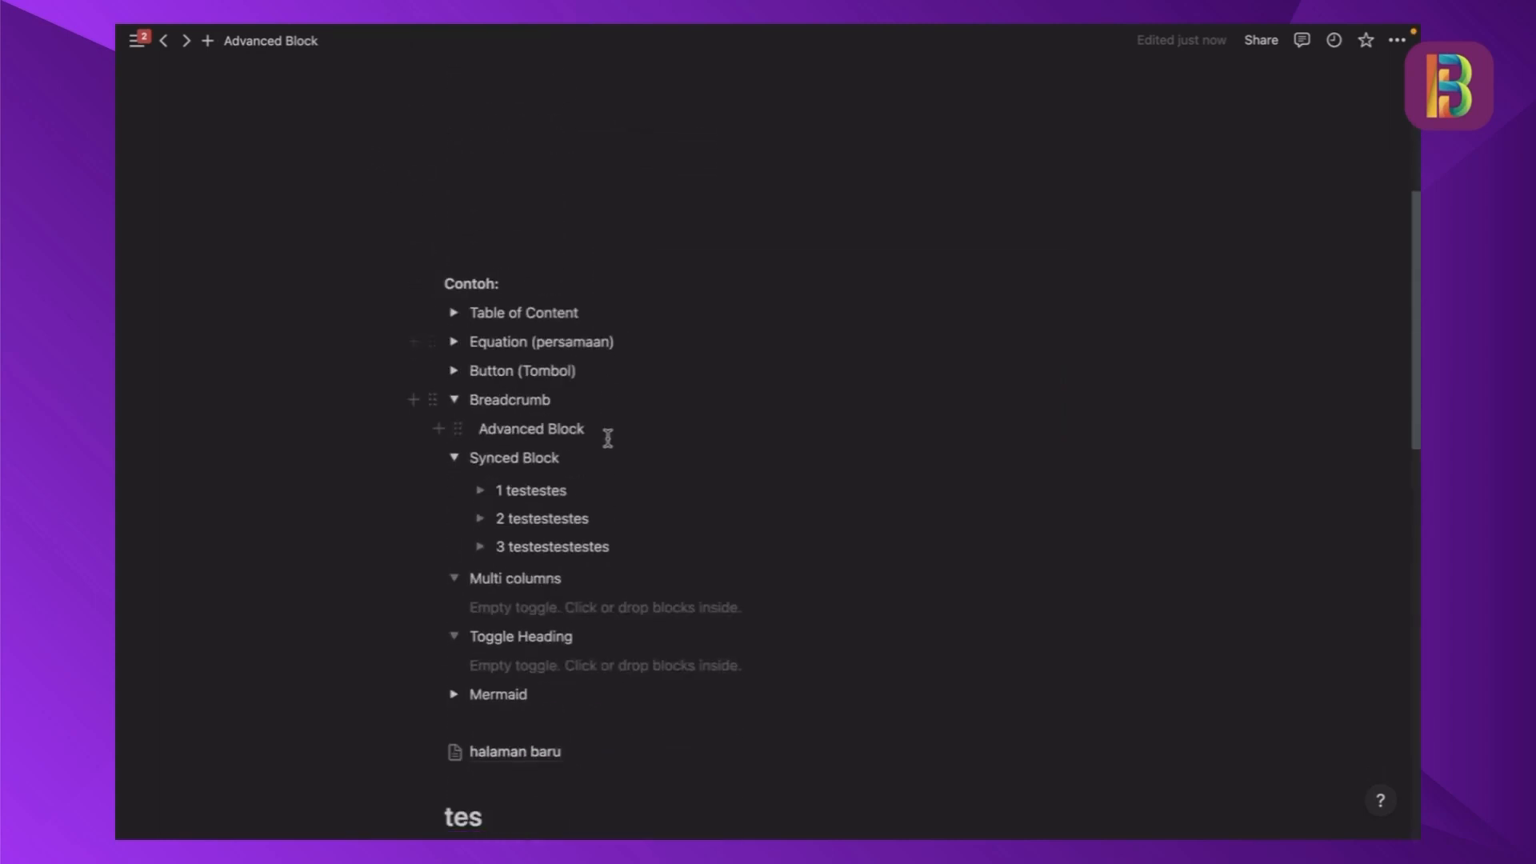
scroll(501, 229, "up", 1)
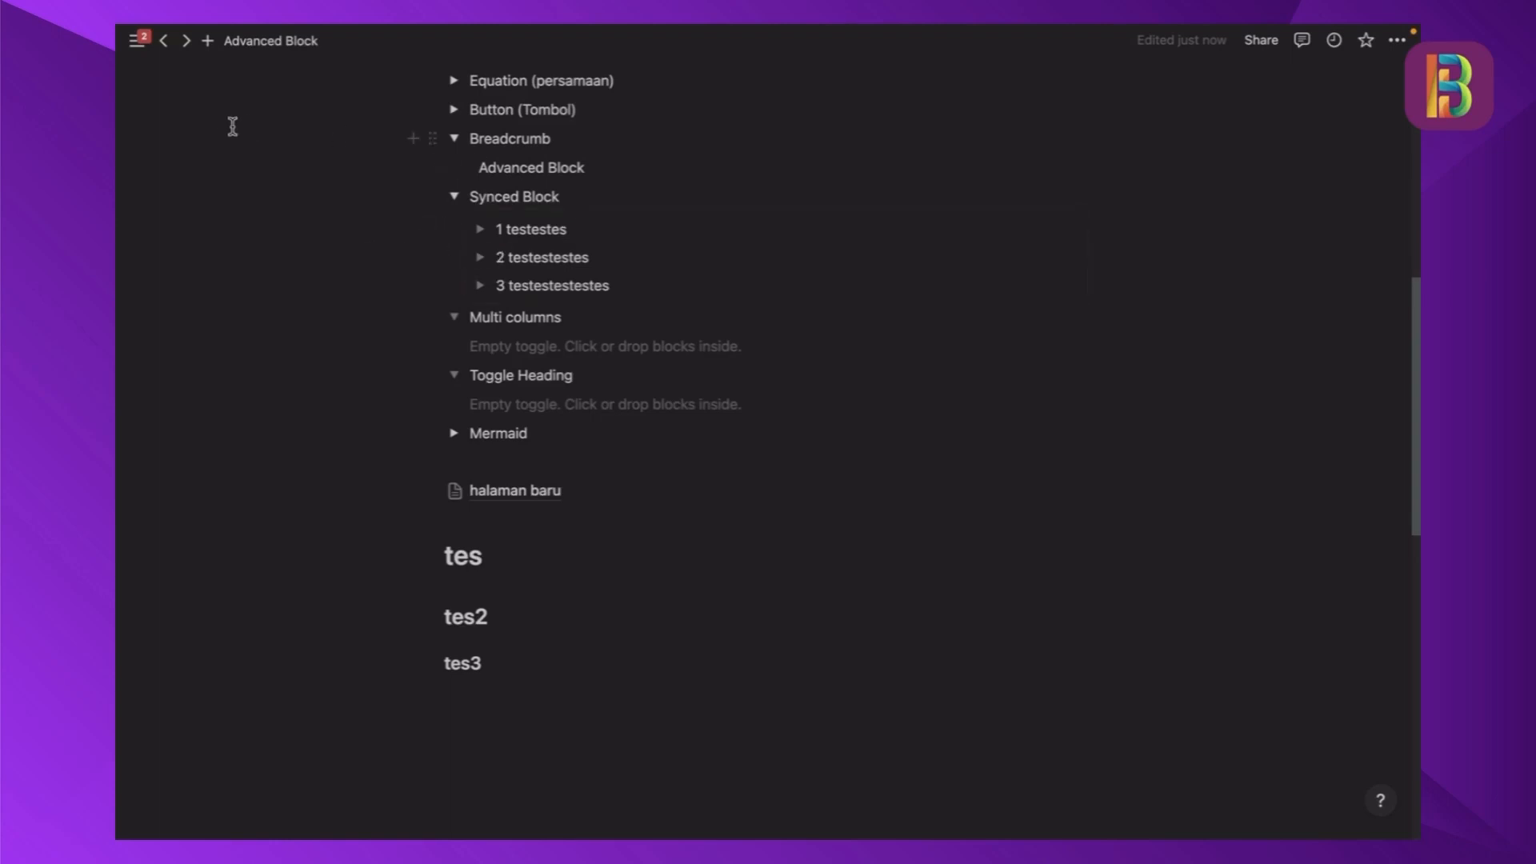
- Insert a 3 columns block inside the empty Multi columns toggle
mouse_move(119, 173)
scroll(477, 227, "down", 1)
left_click(548, 314)
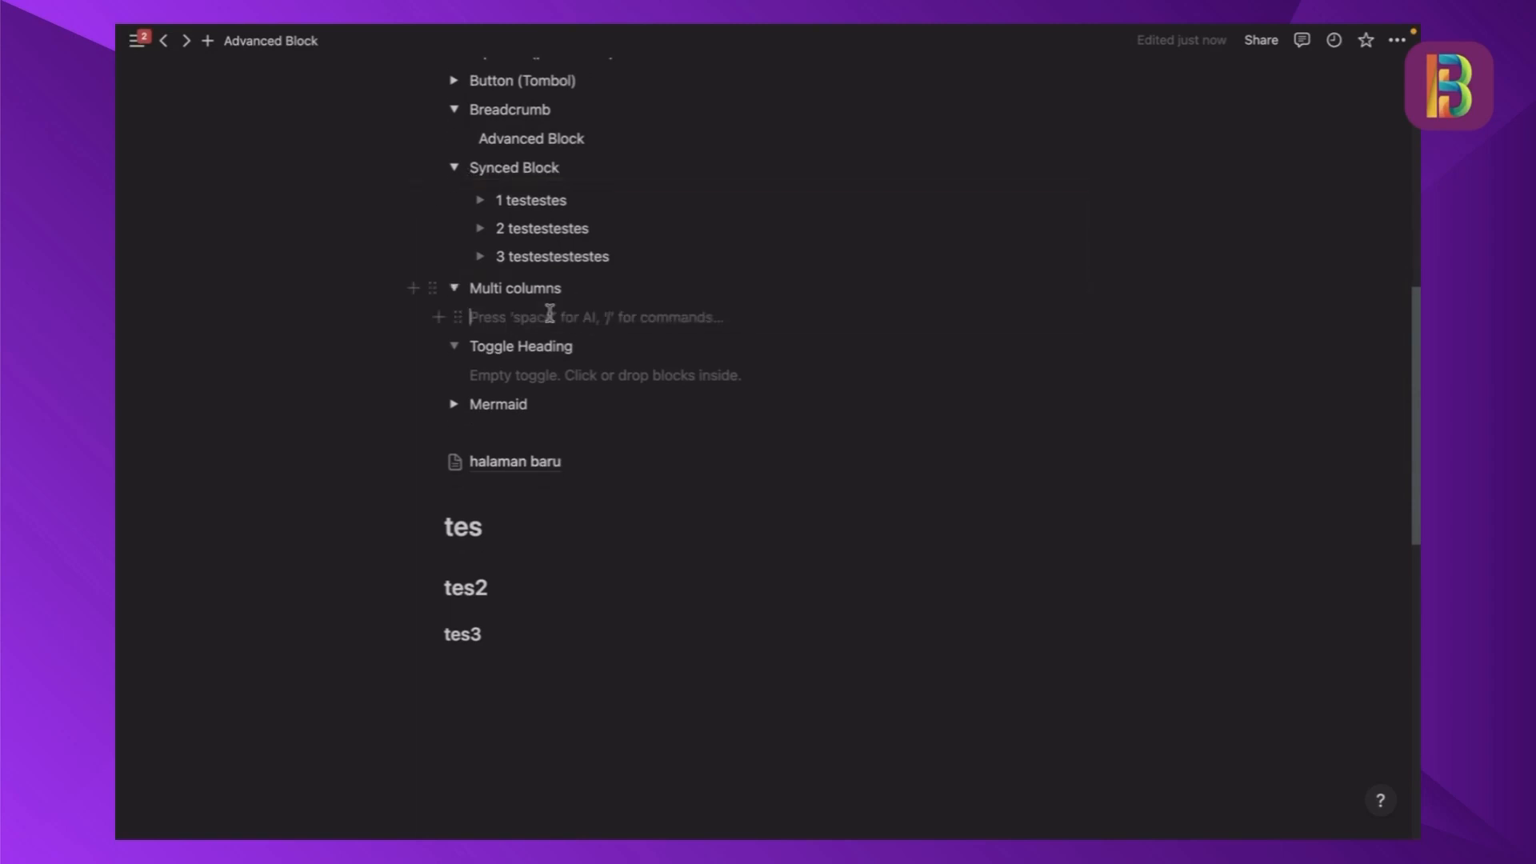
scroll(550, 313, "up", 1)
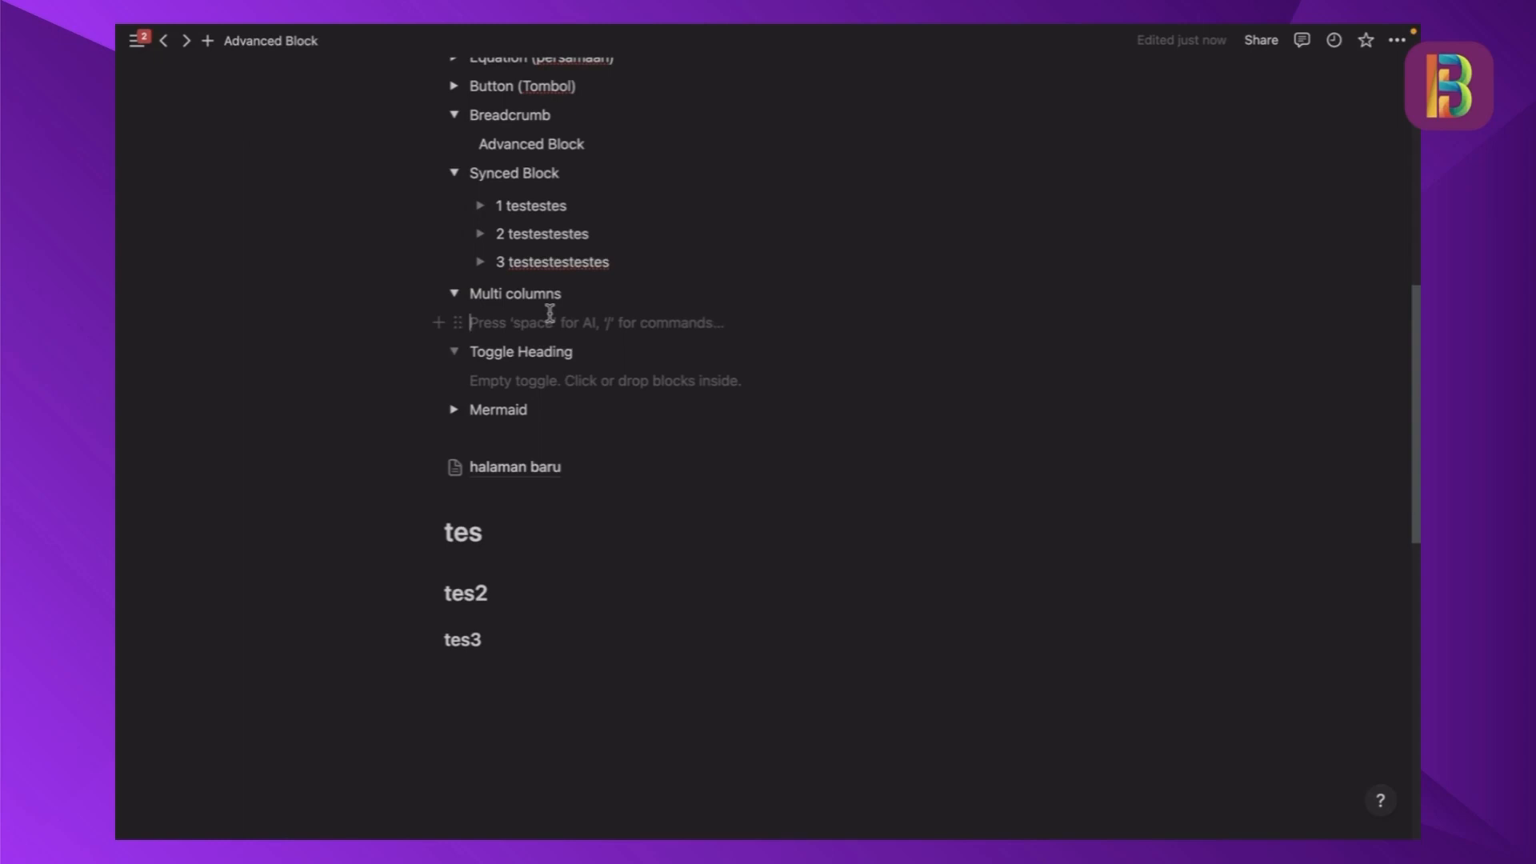
type("/col")
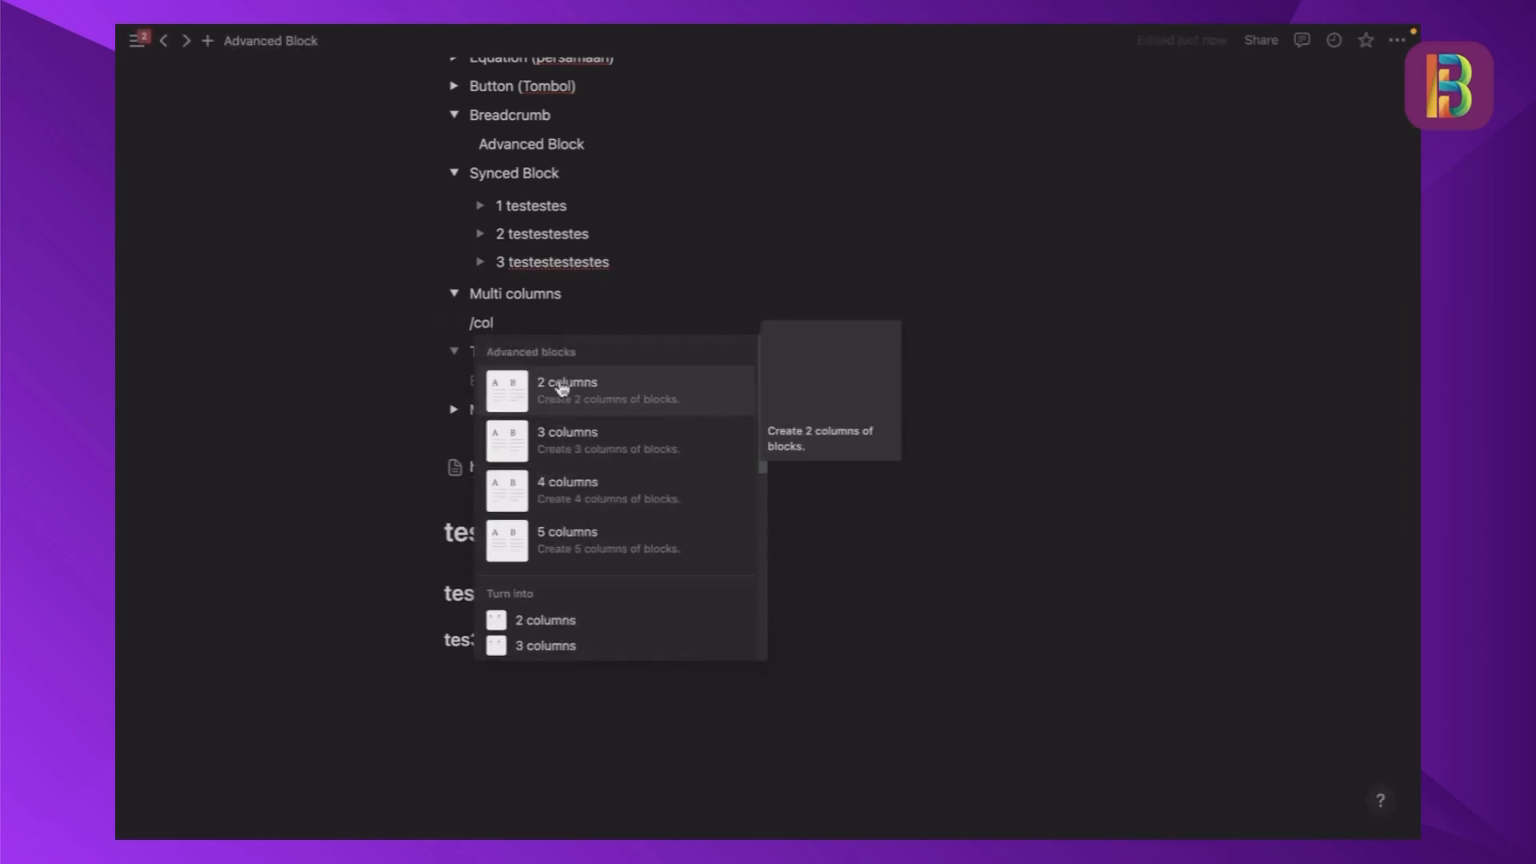
left_click(576, 445)
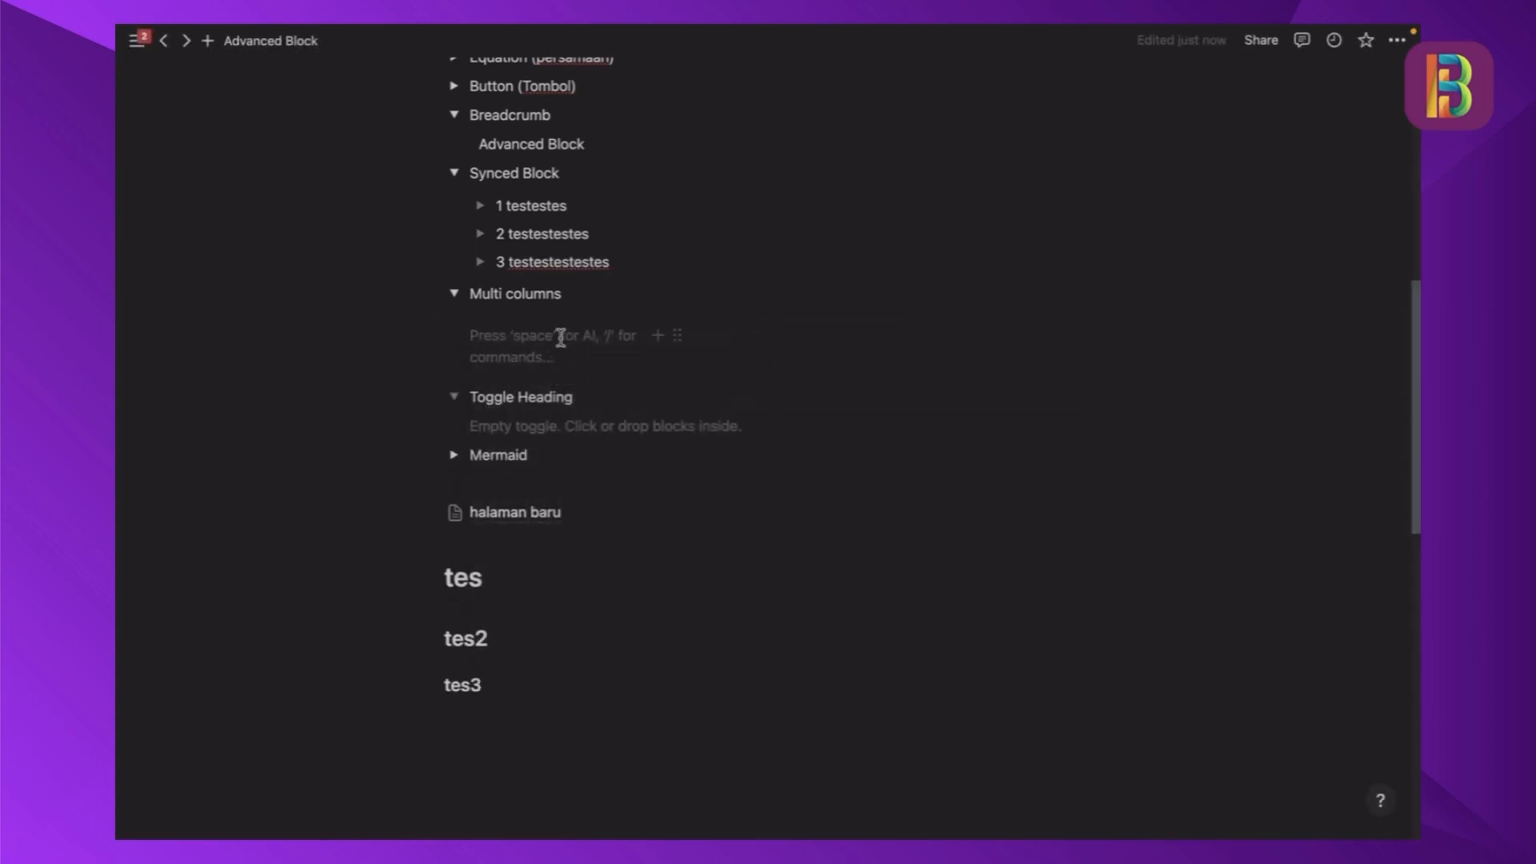
- Add an Unsplash picture of movie posters as an image block in the first column
type("/ima")
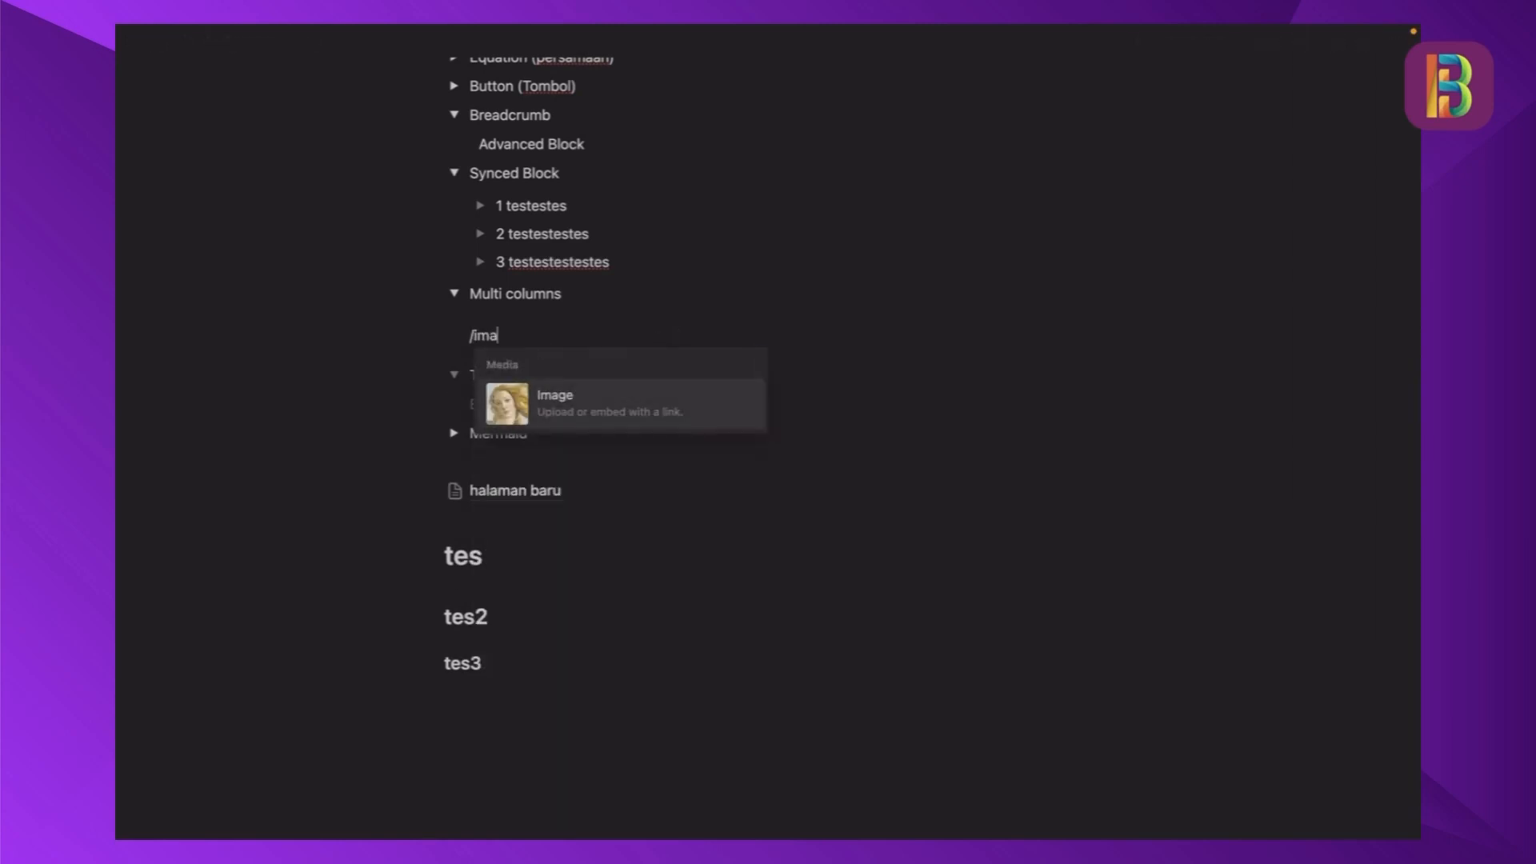
left_click(582, 394)
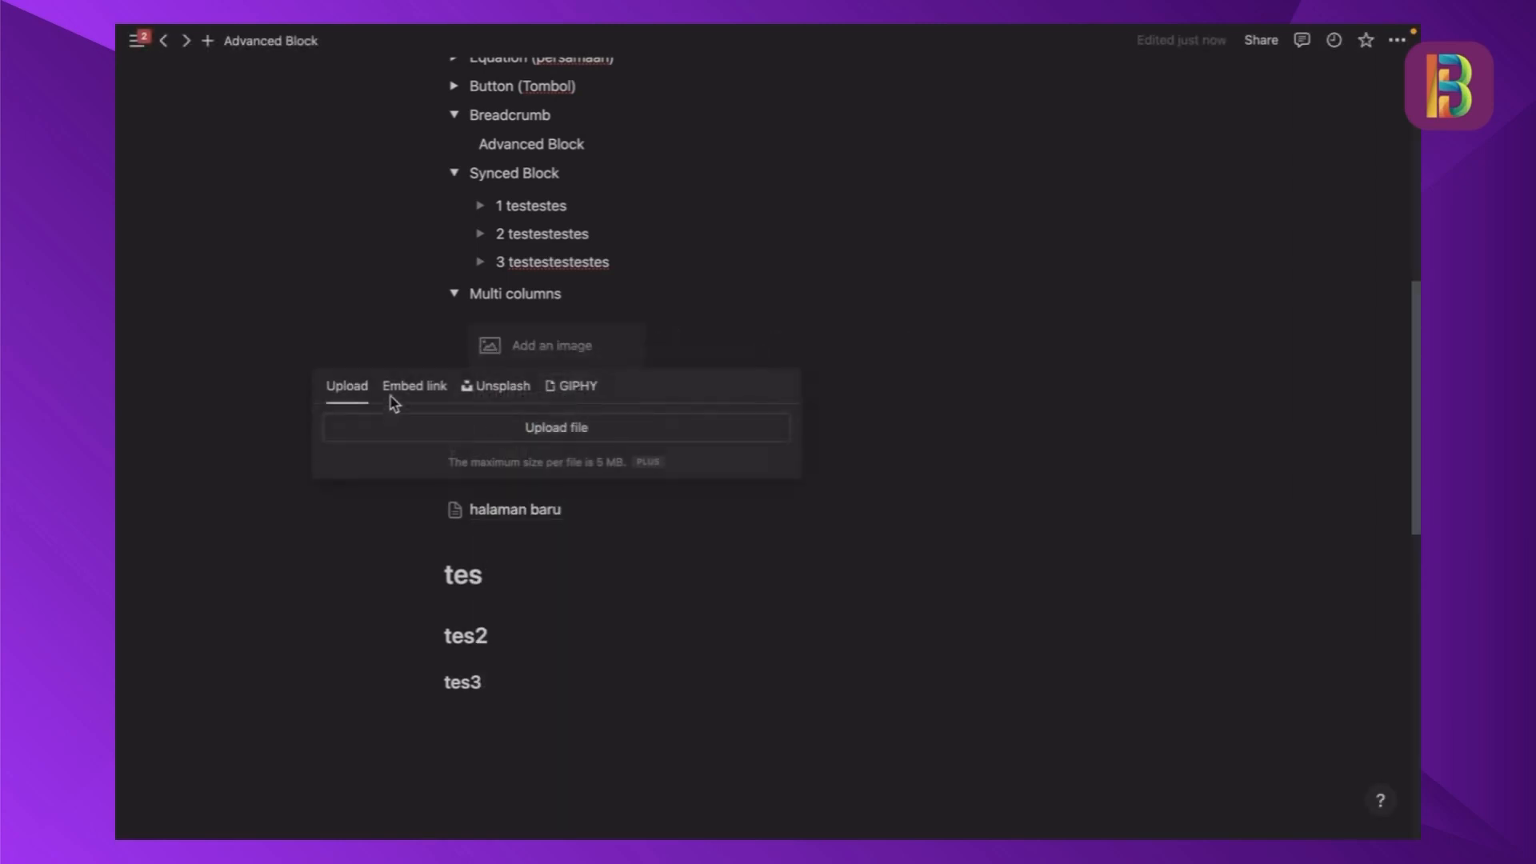
left_click(496, 387)
left_click(397, 496)
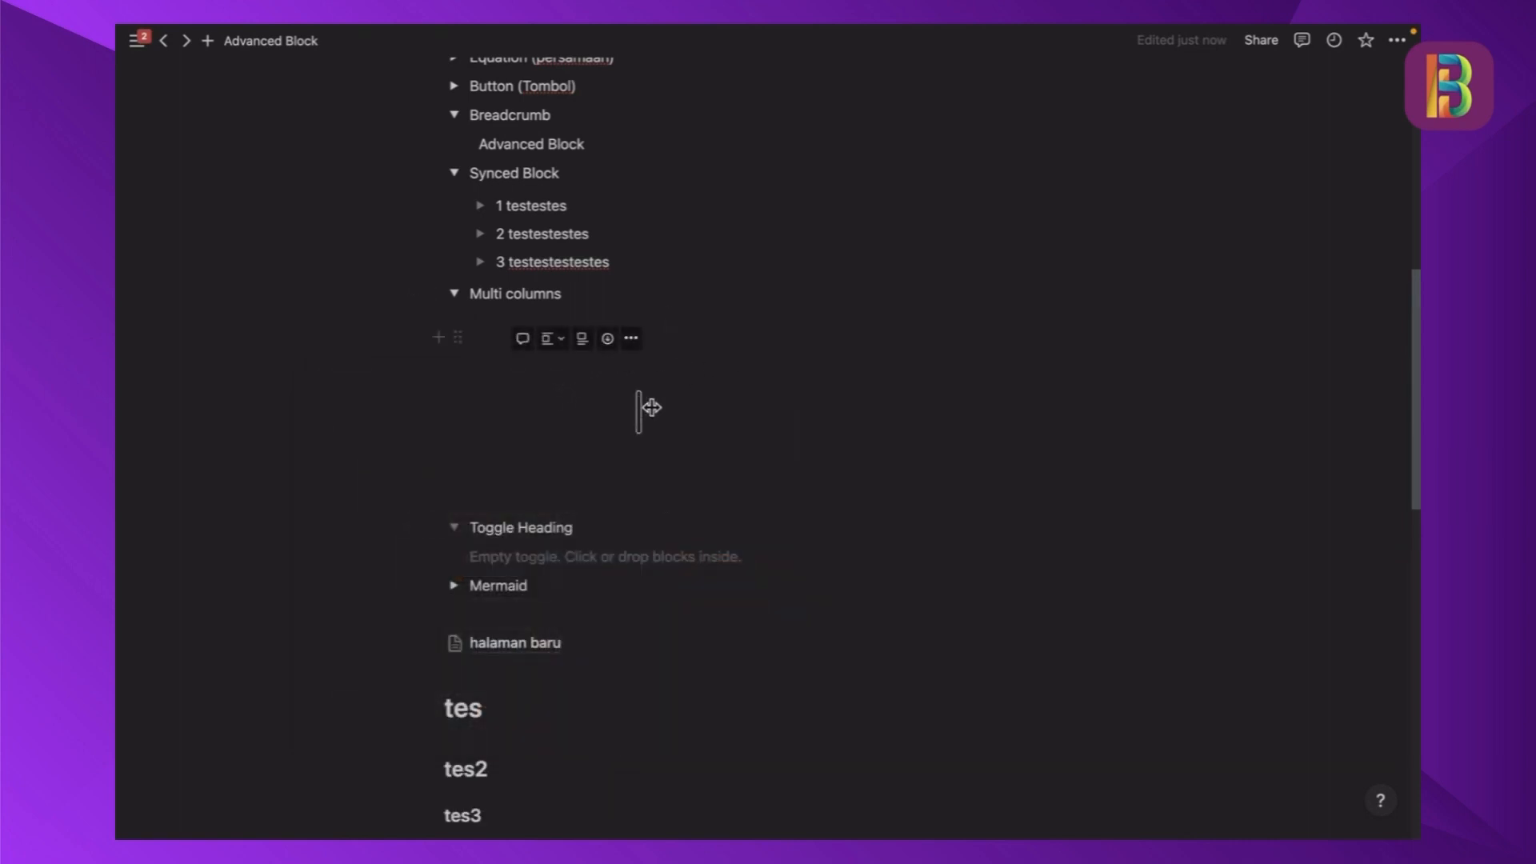
- Add a toggle list item named "1" in the second column beside the image
left_click(743, 333)
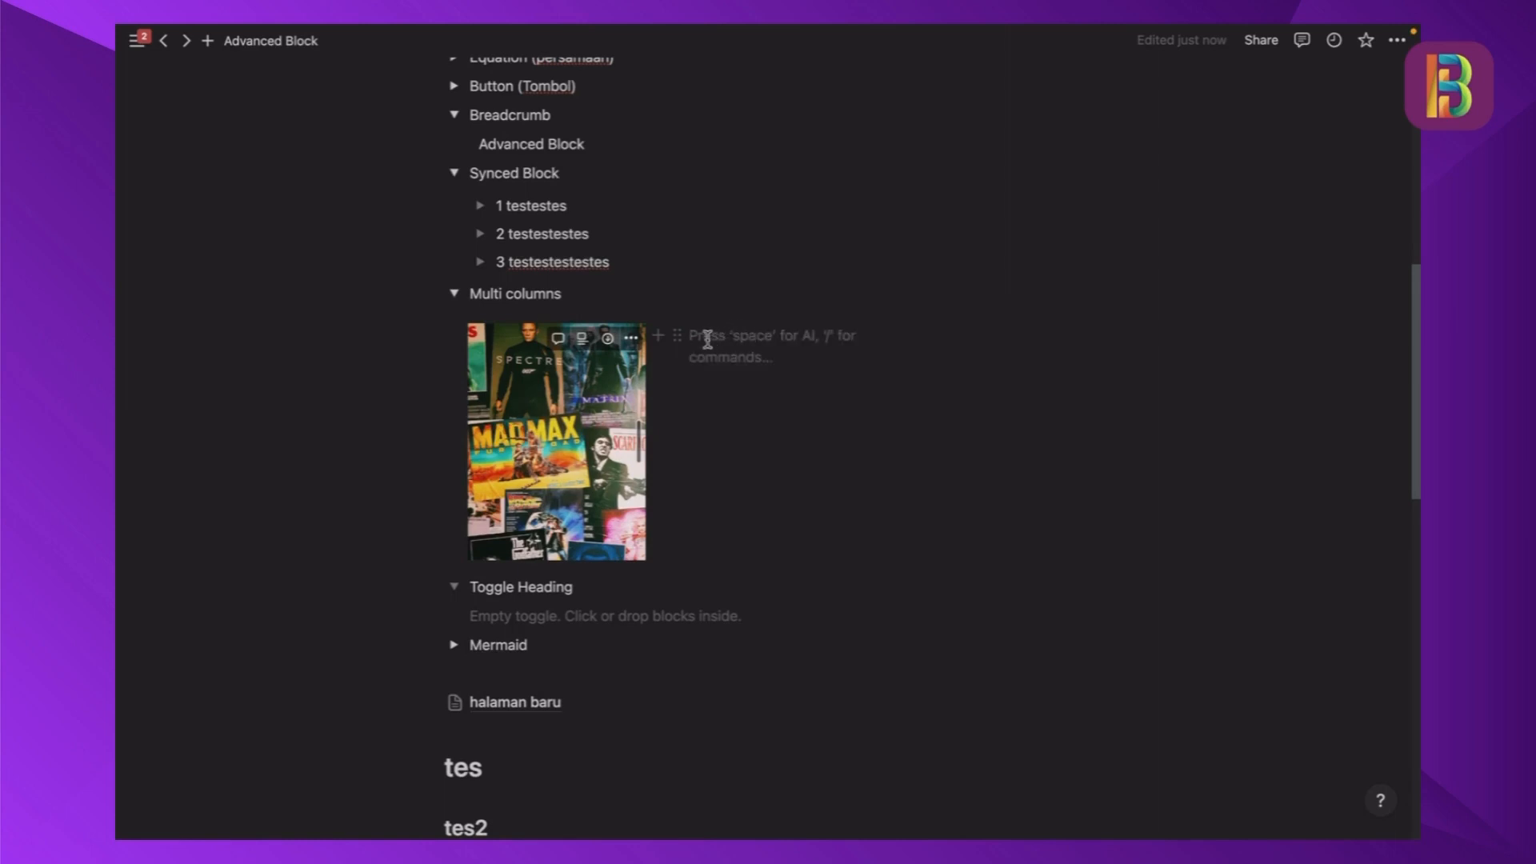
type("togg")
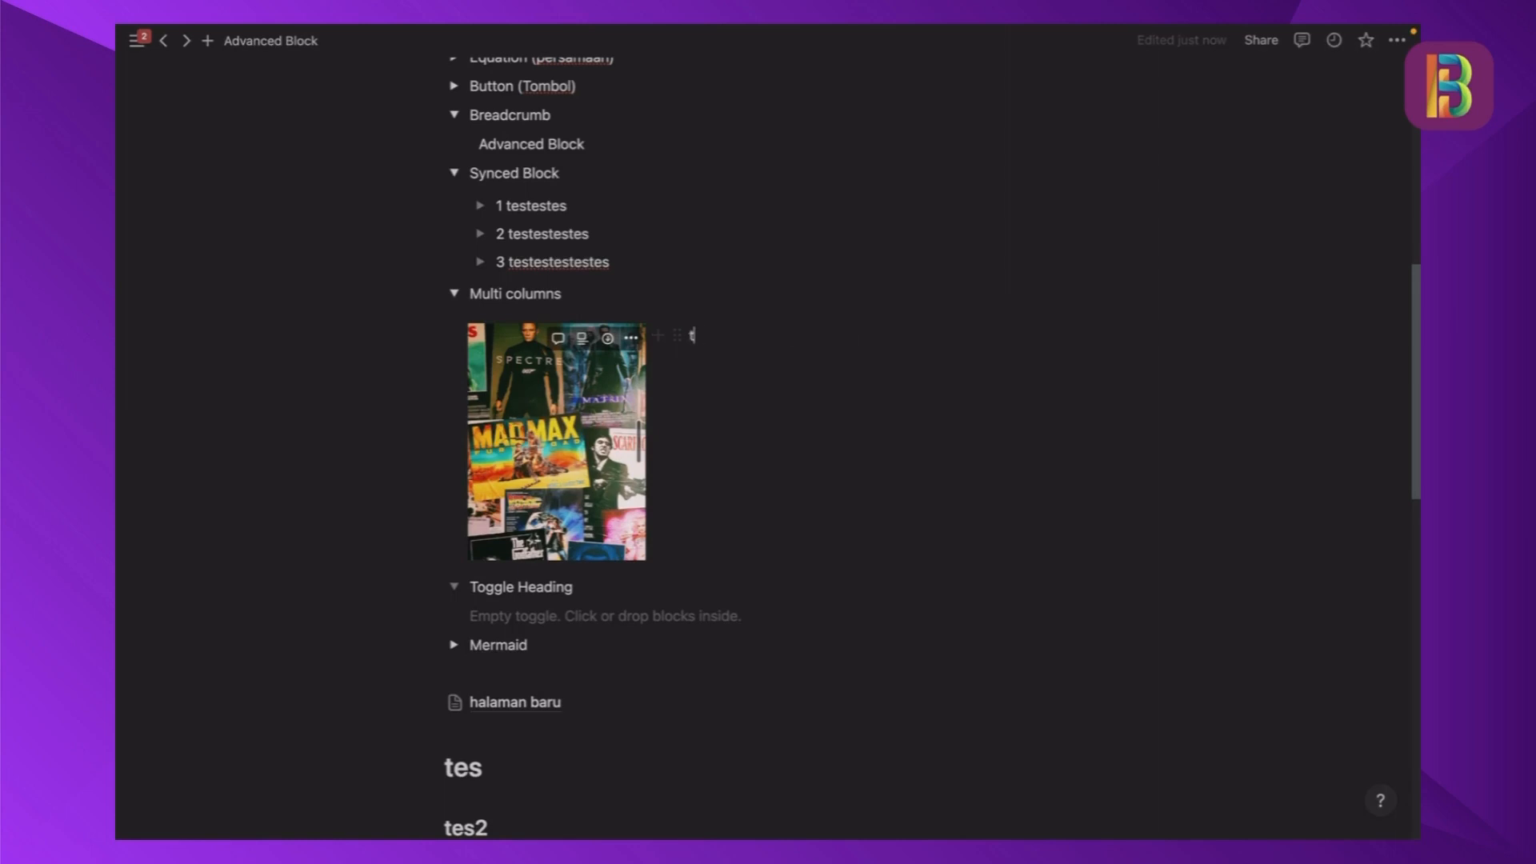
key("BackSpace")
key("BackSpace")
type("/")
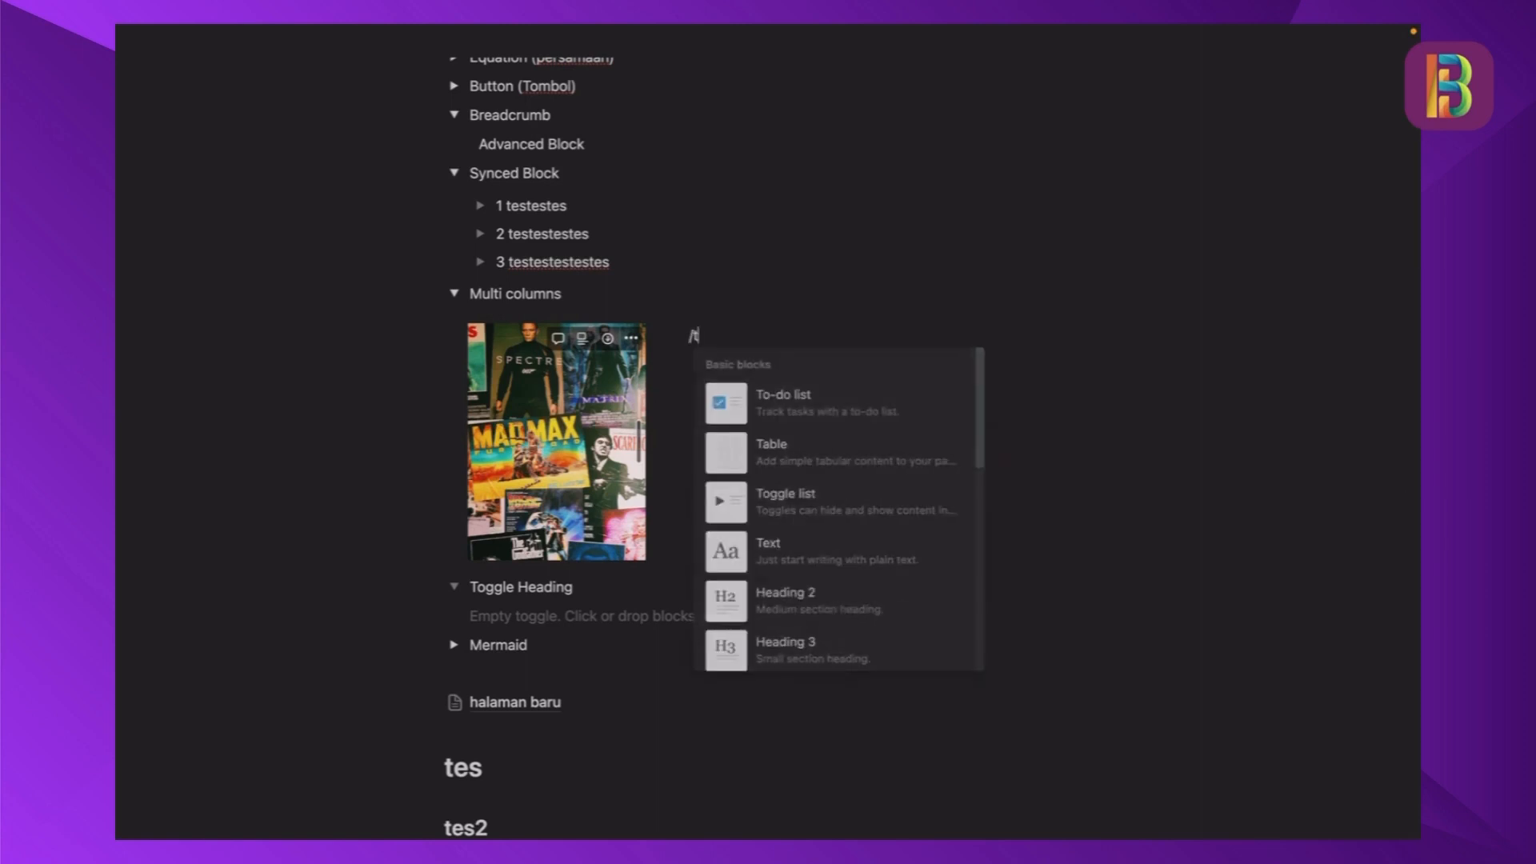
type("tog")
key("Return")
type("1")
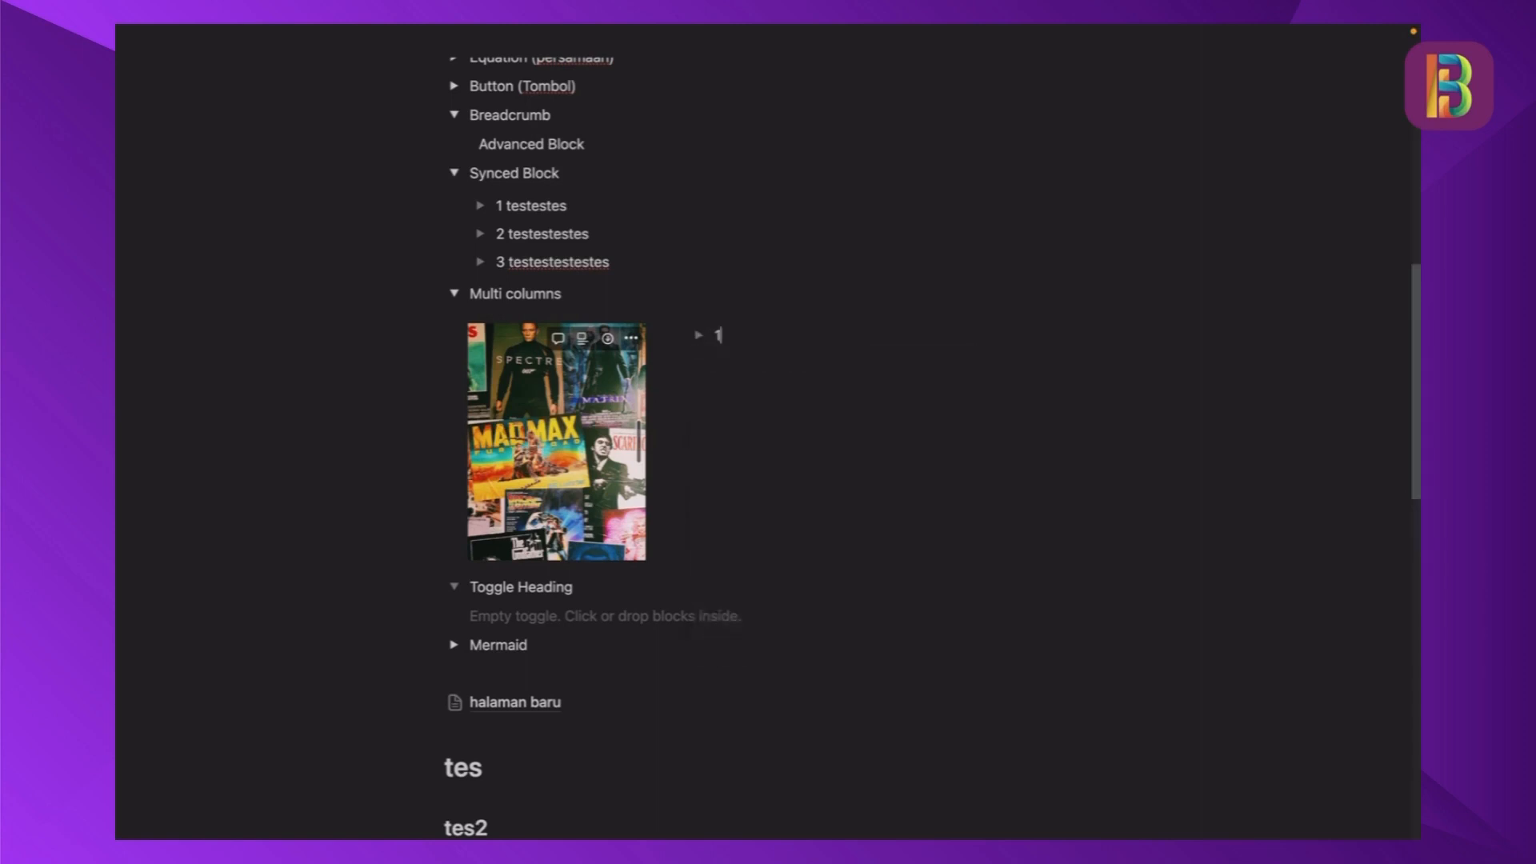
- Add a second toggle item named "2" below toggle "1" in the second column and end the toggle list
key("Return")
type("2")
key("Return")
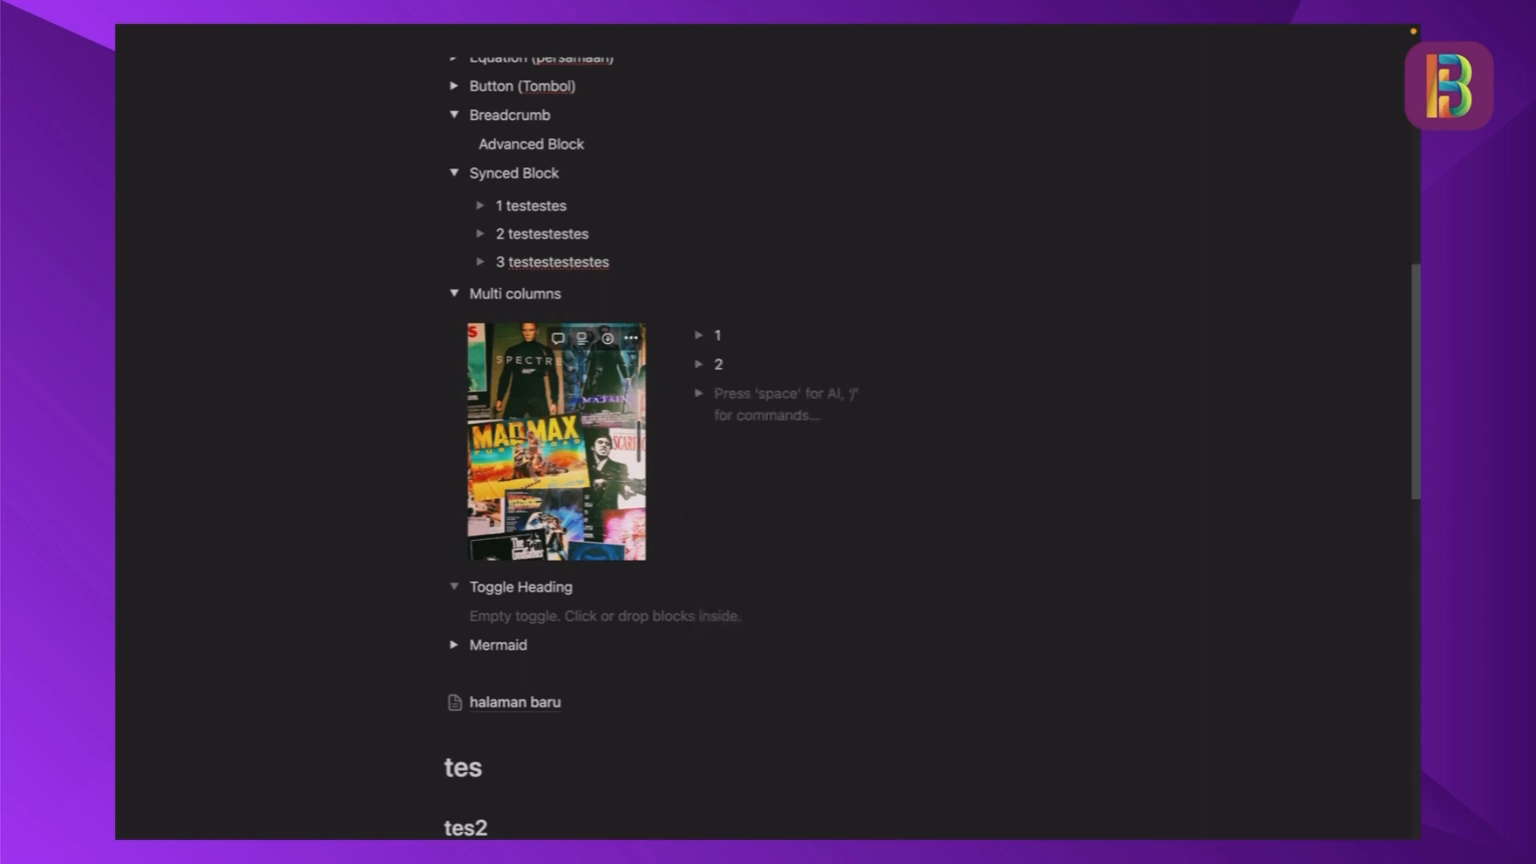
key("BackSpace")
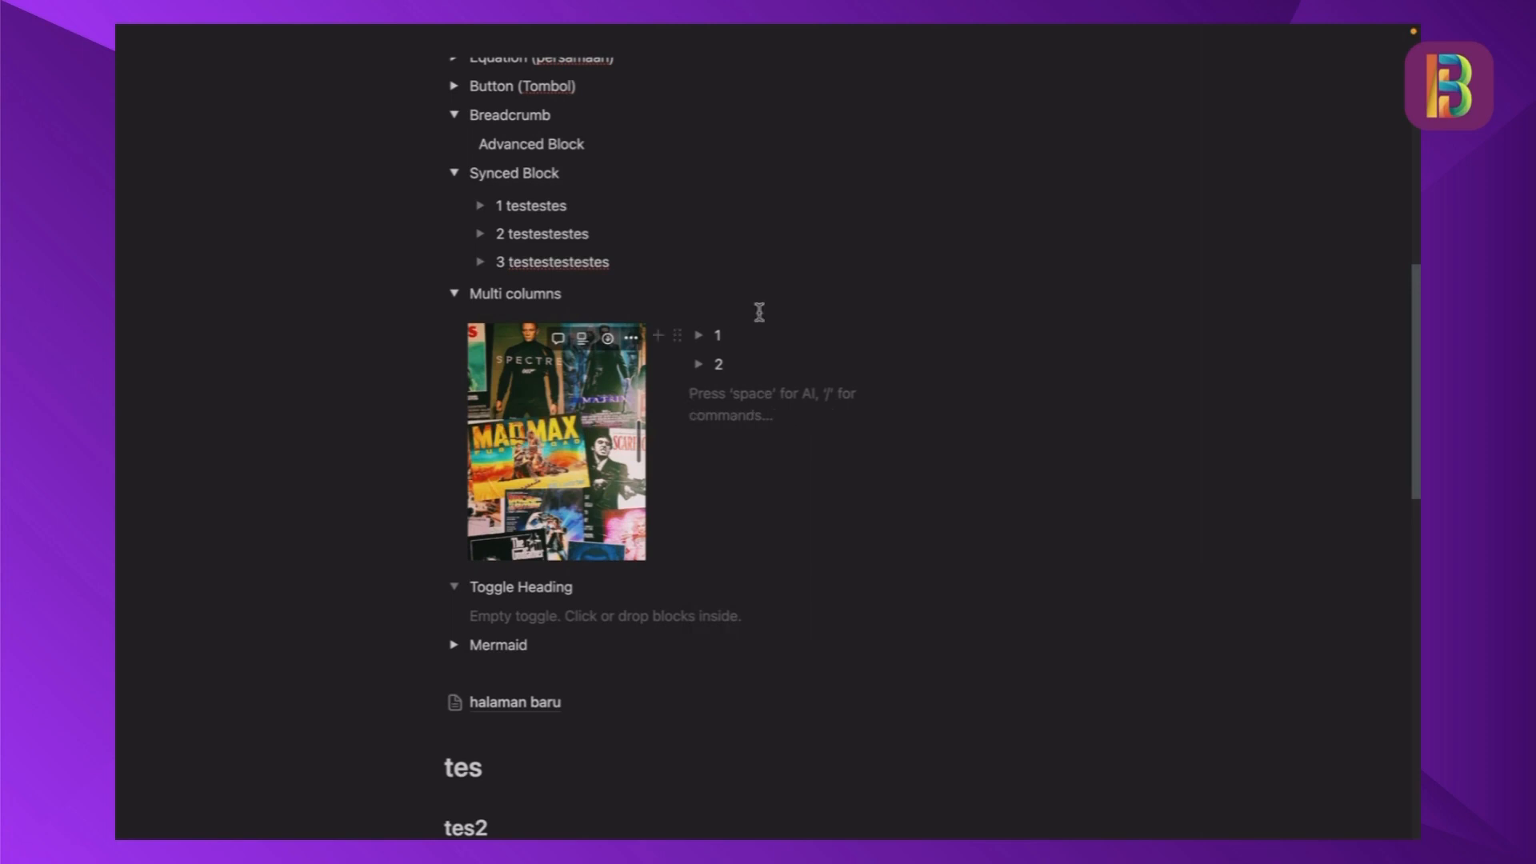
- Add a Heading 1 block with the text "Headline" in the third column
left_click(1006, 340)
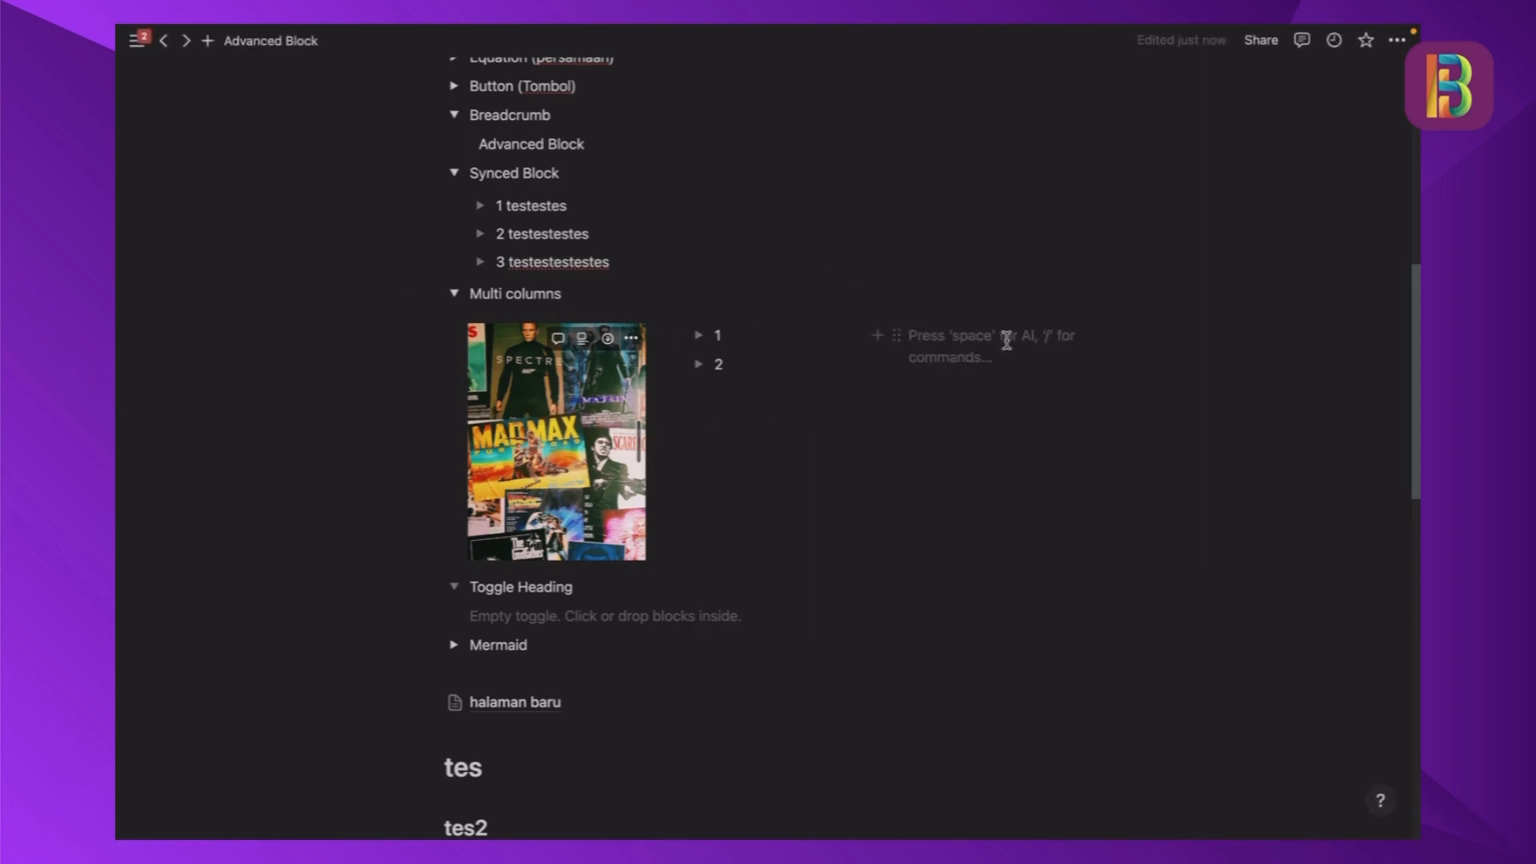
type("/h")
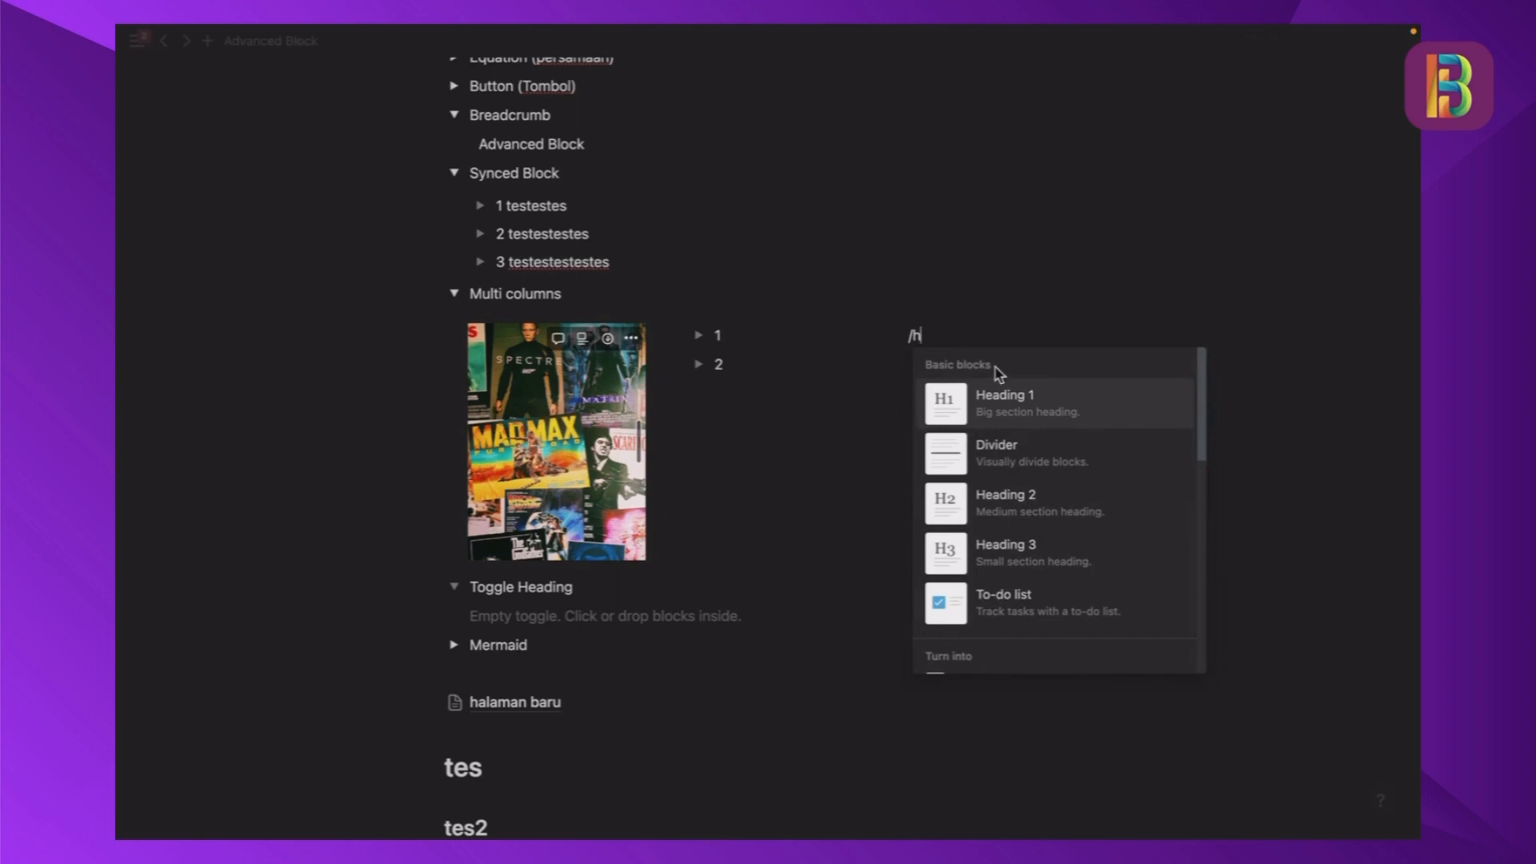
left_click(1022, 400)
type("ge")
key("BackSpace")
key("BackSpace")
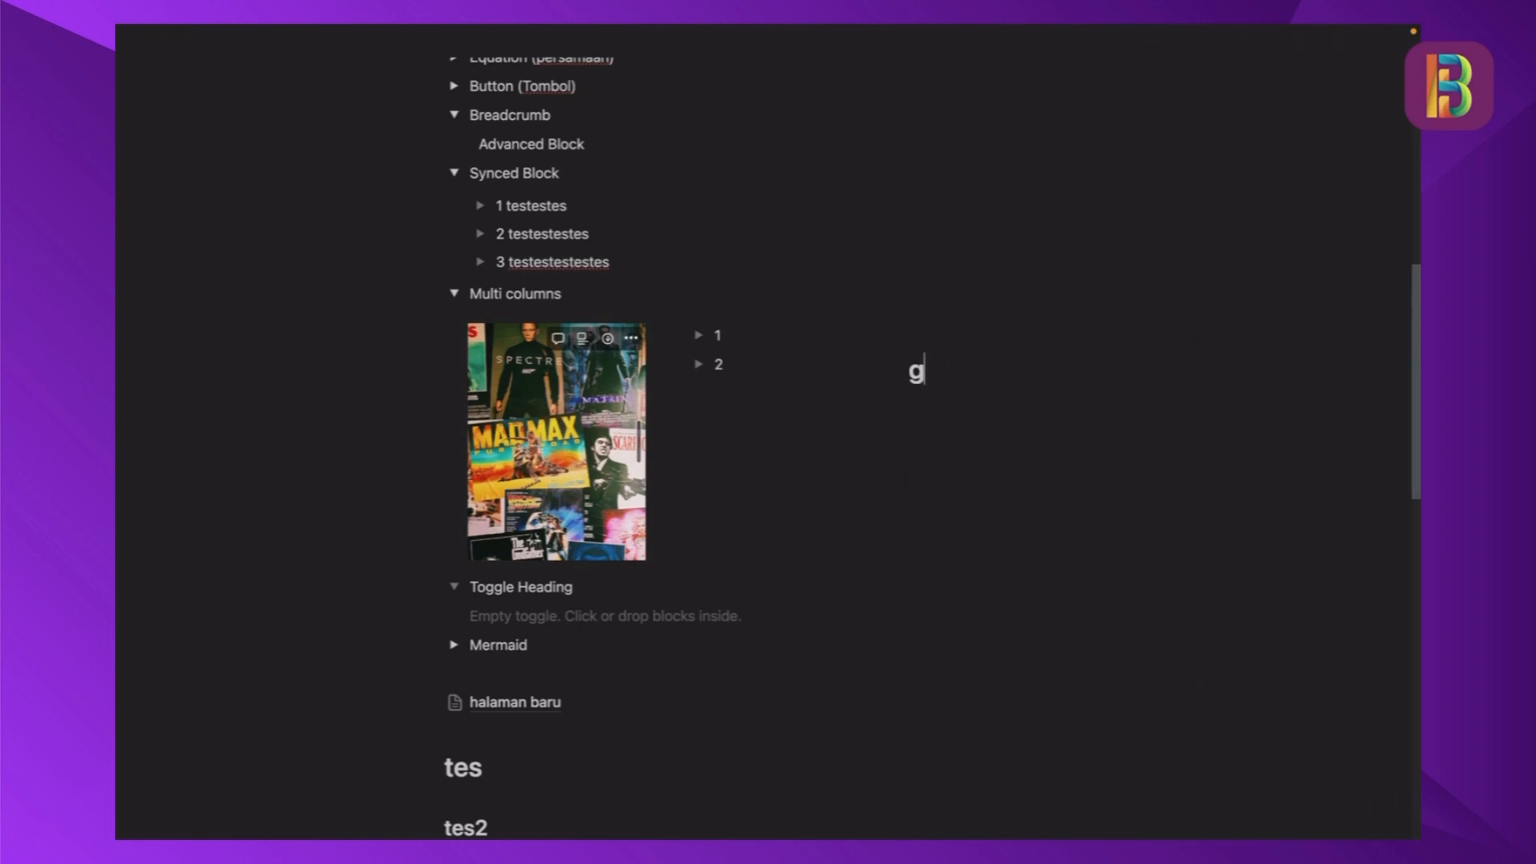
type("Headline")
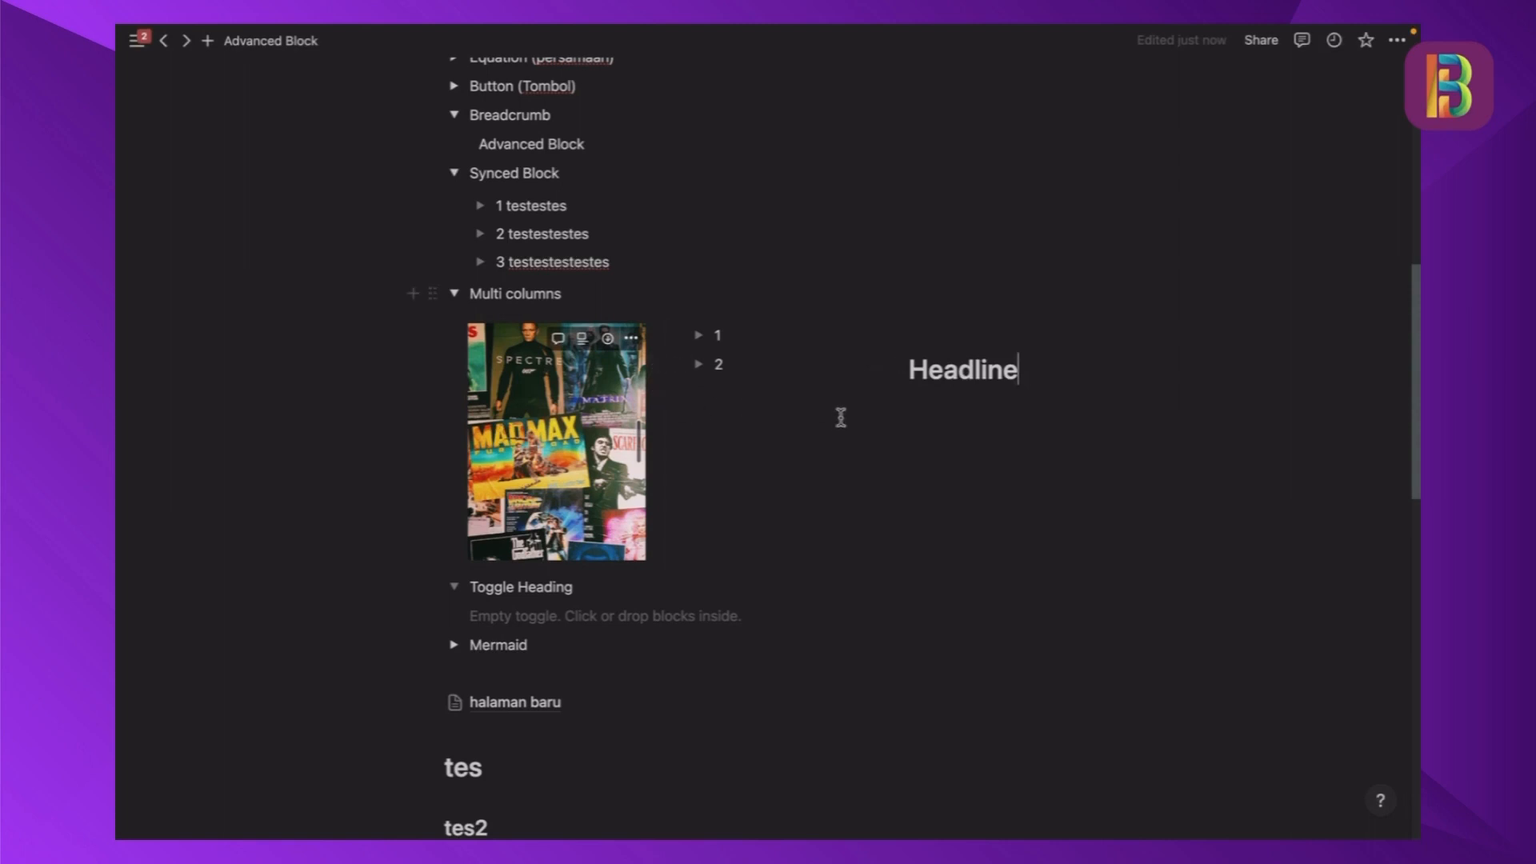
- Move the poster image into a column after the others and place the Headline heading above toggles 1 and 2
scroll(840, 415, "down", 1)
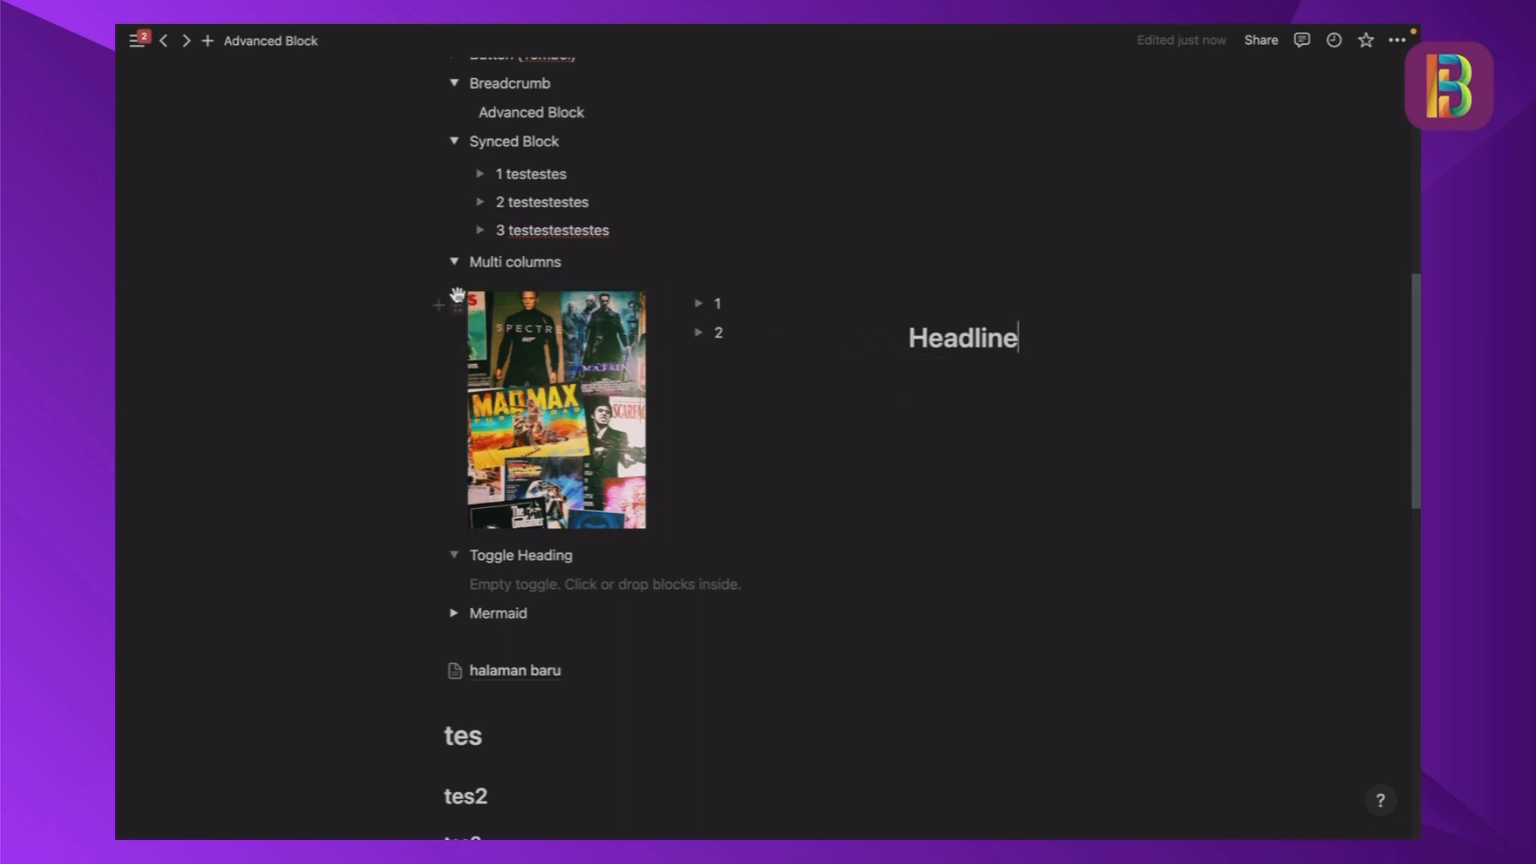
left_click_drag(459, 296, 1149, 319)
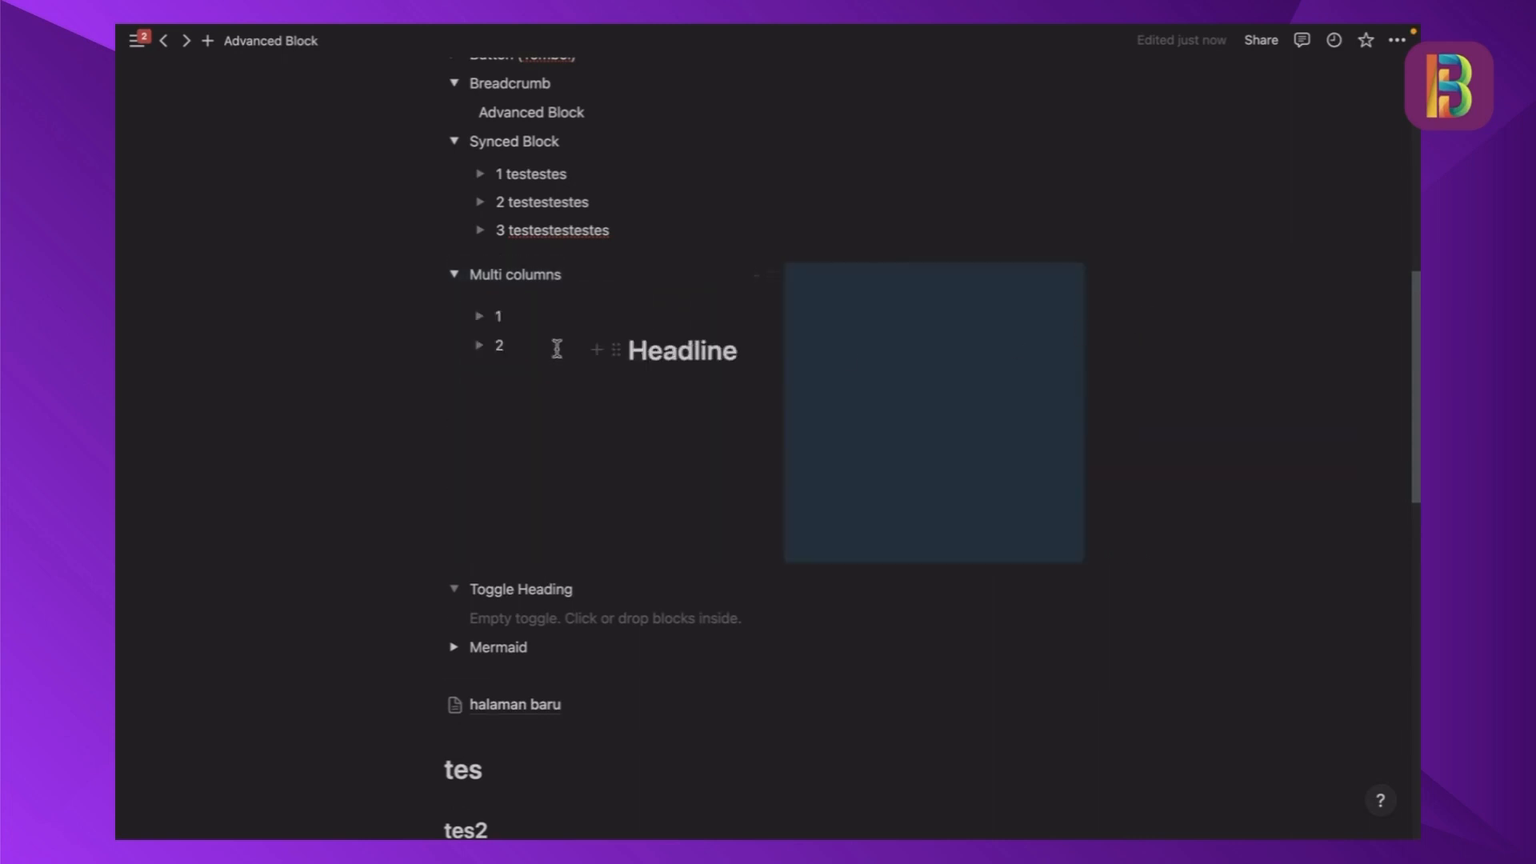
left_click_drag(607, 348, 527, 293)
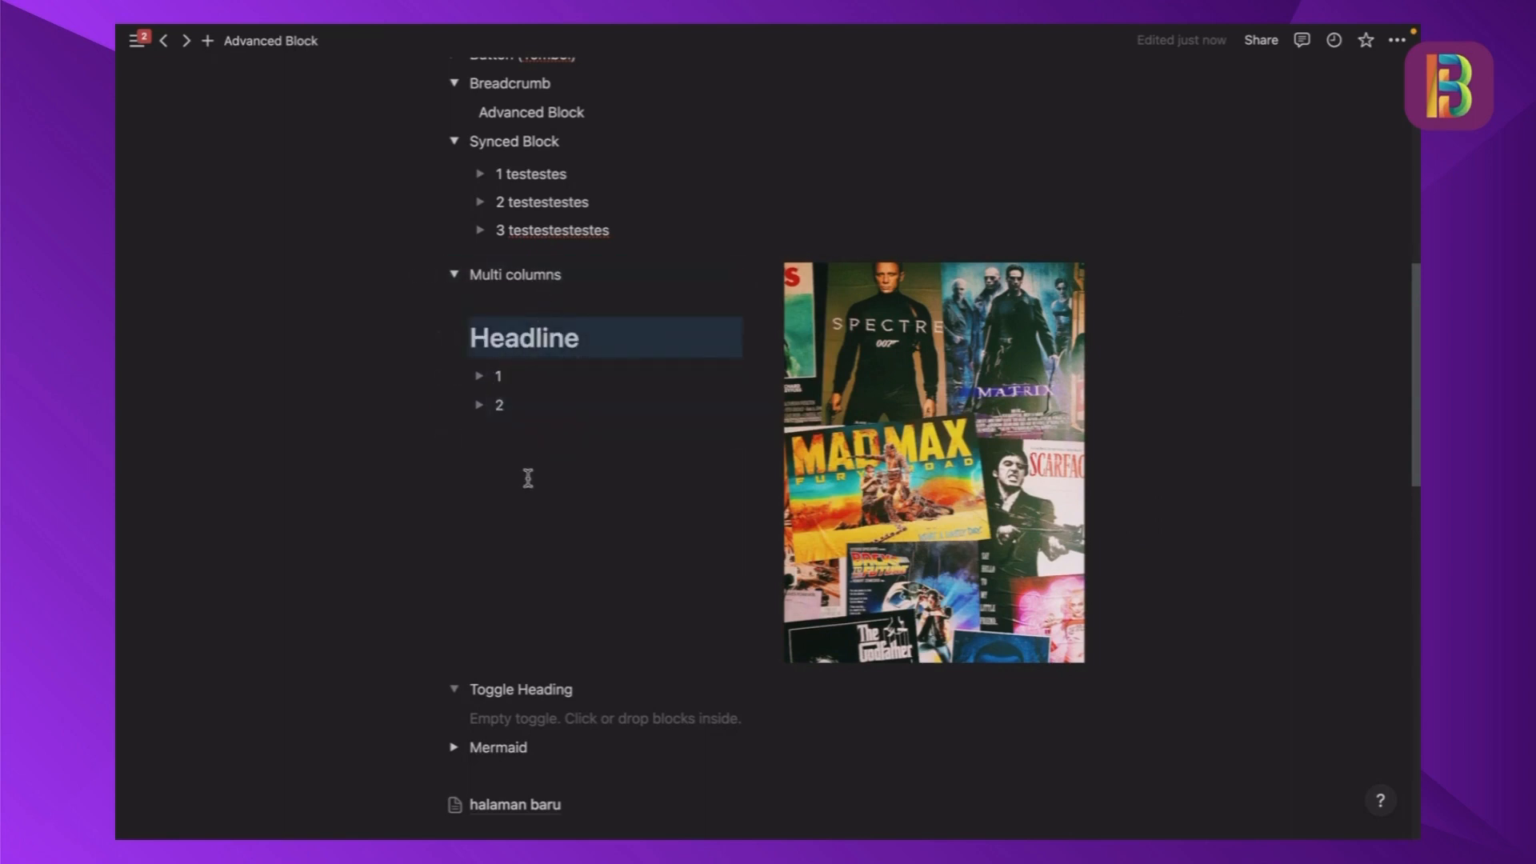
- Move toggles 1 and 2 out from under Headline into a new column on the far side of the poster image
left_click(580, 481)
left_click_drag(663, 481, 1125, 312)
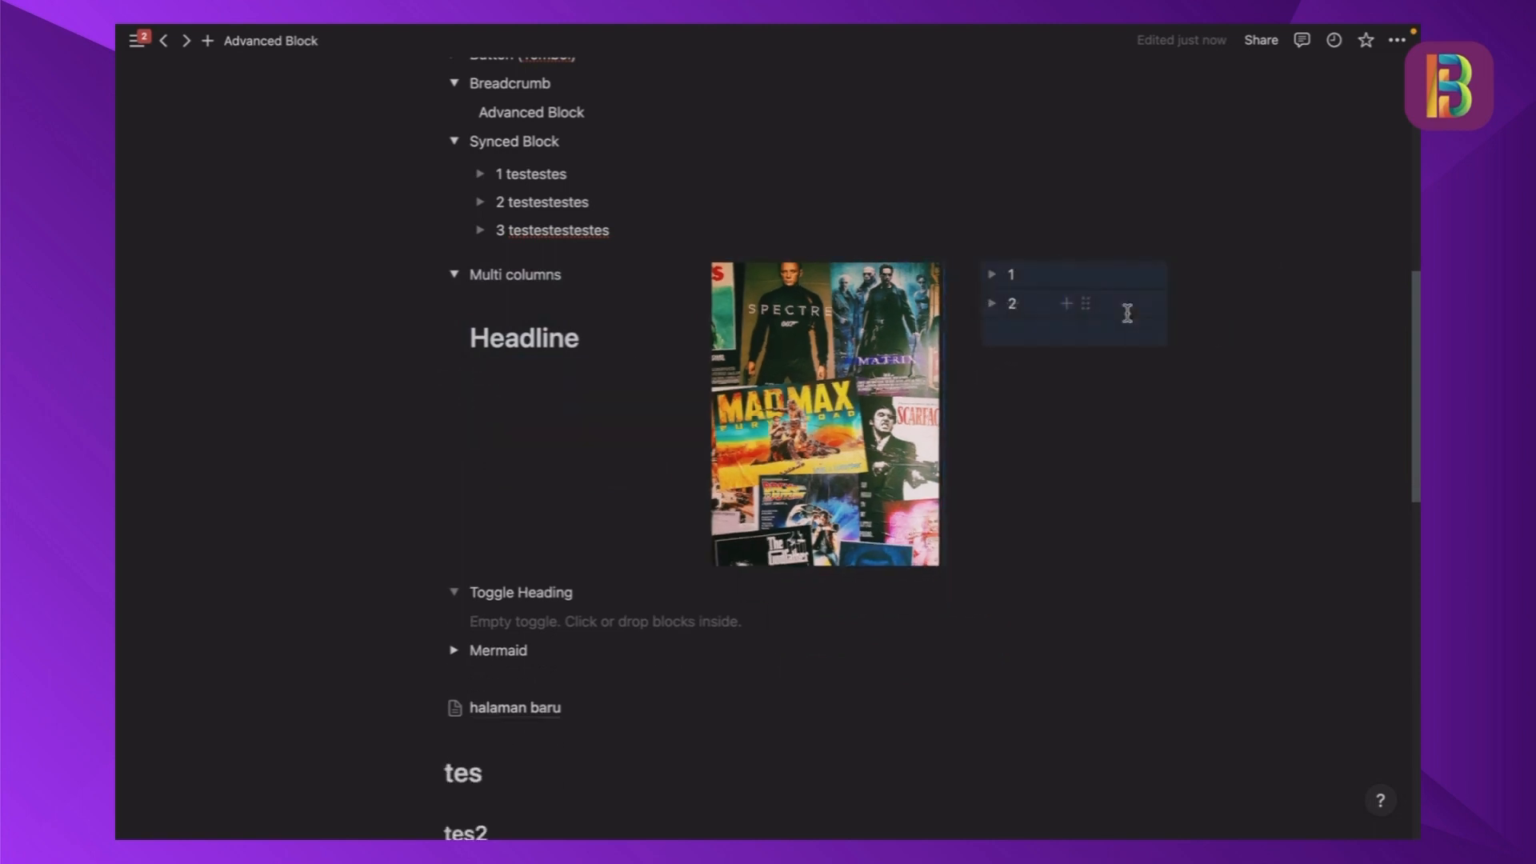
left_click(1174, 367)
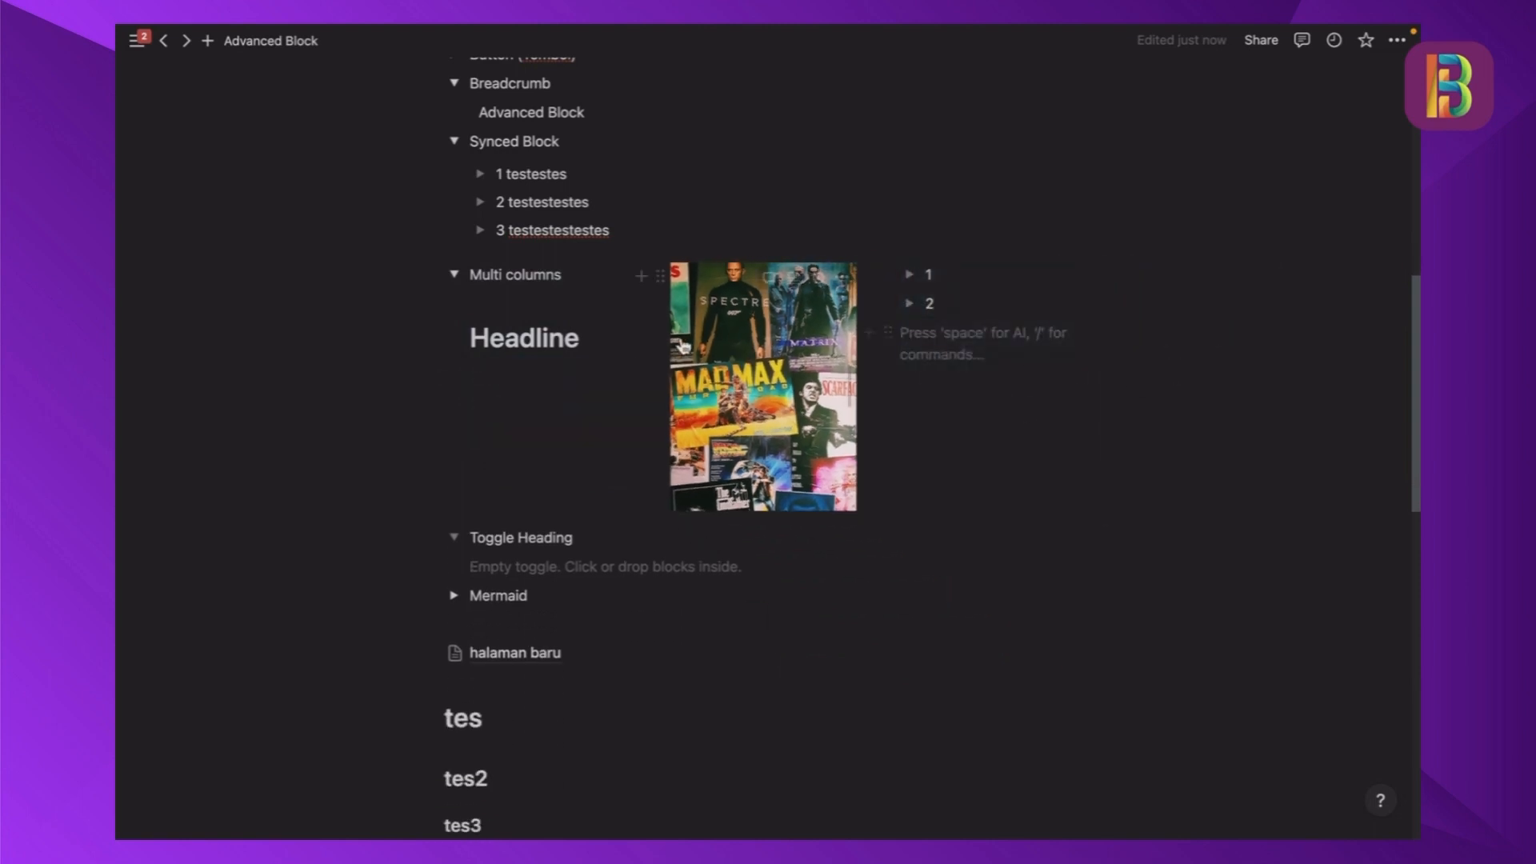
- Widen the poster image column on both sides, then collapse and reopen the Multi columns toggle
left_click_drag(655, 329, 601, 343)
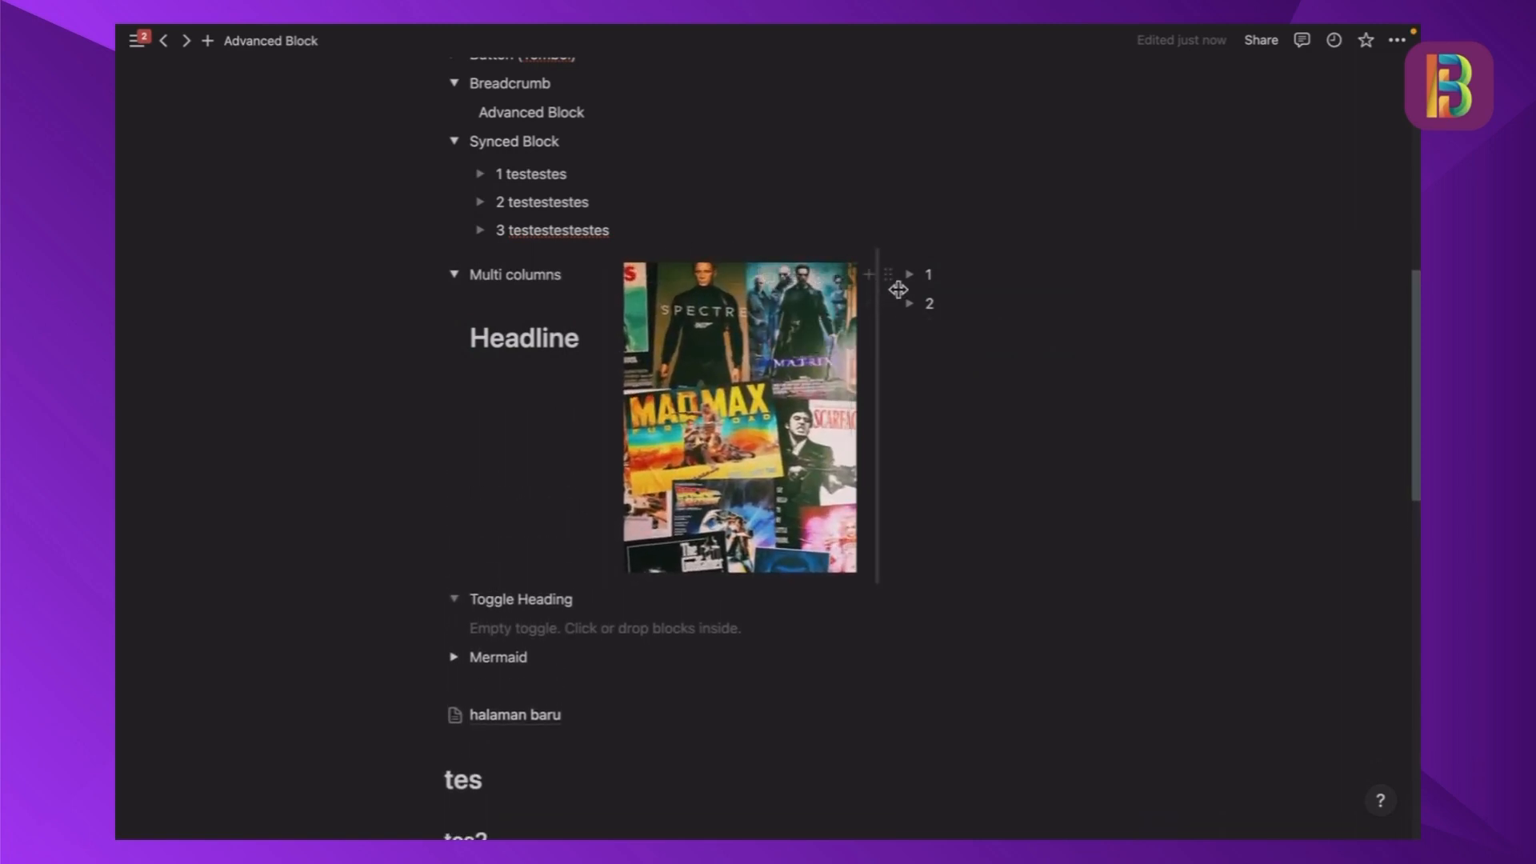
left_click_drag(899, 290, 947, 295)
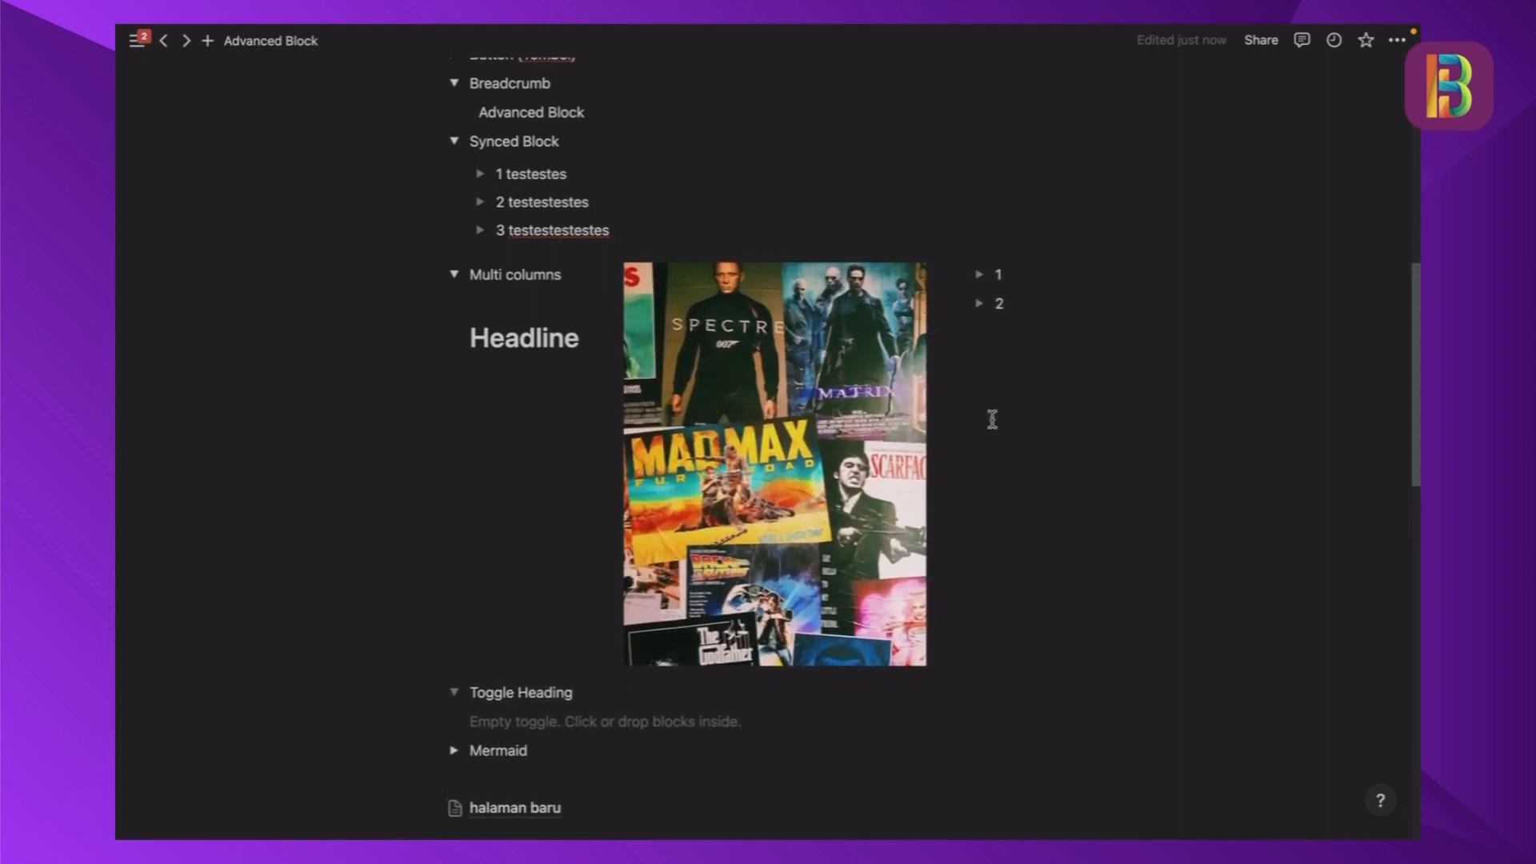
scroll(994, 418, "down", 1)
left_click(455, 215)
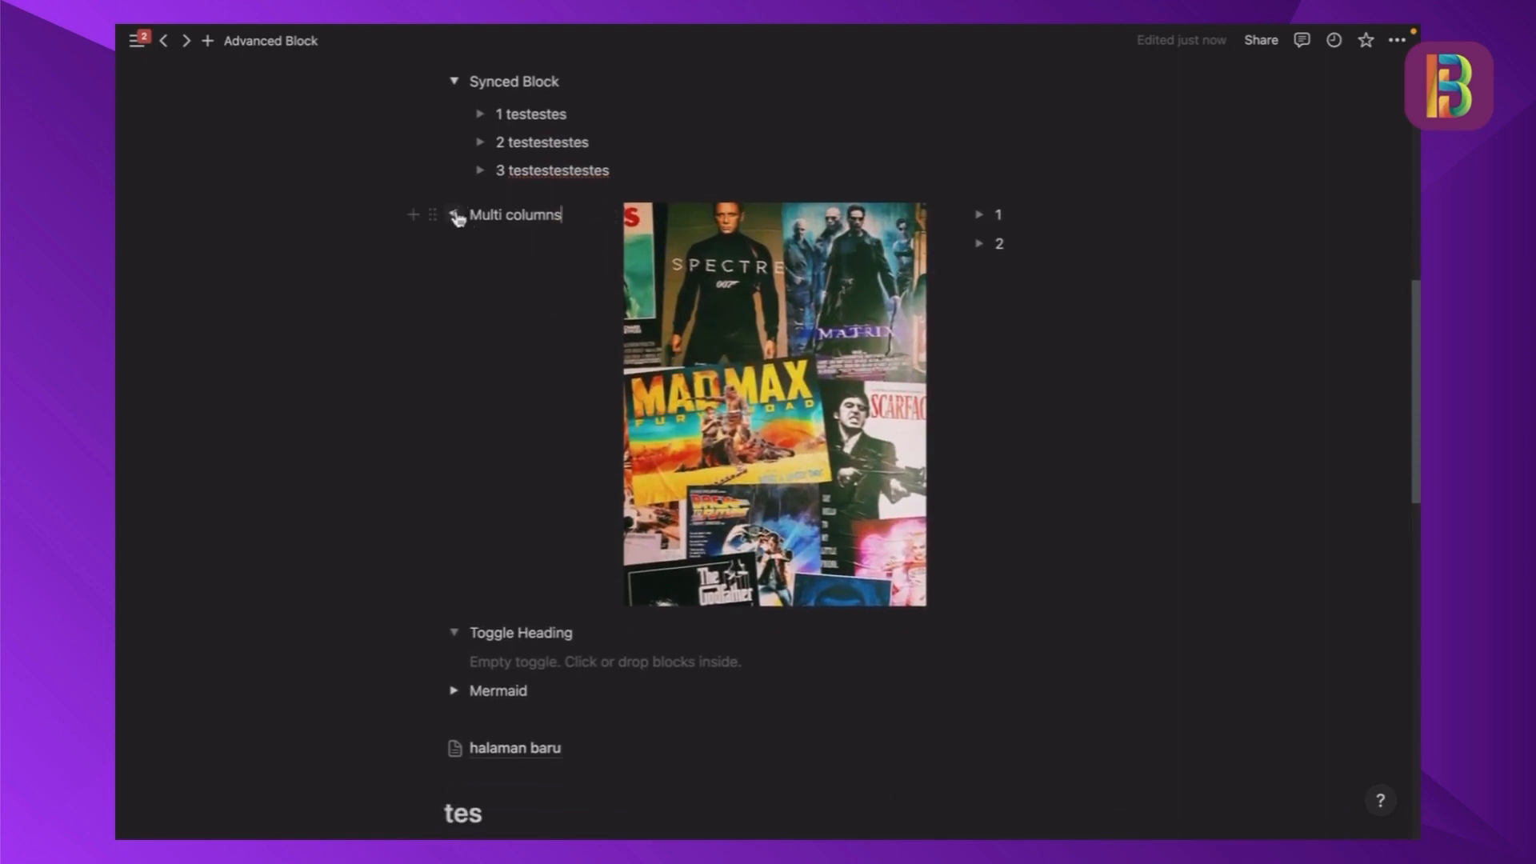
left_click(456, 215)
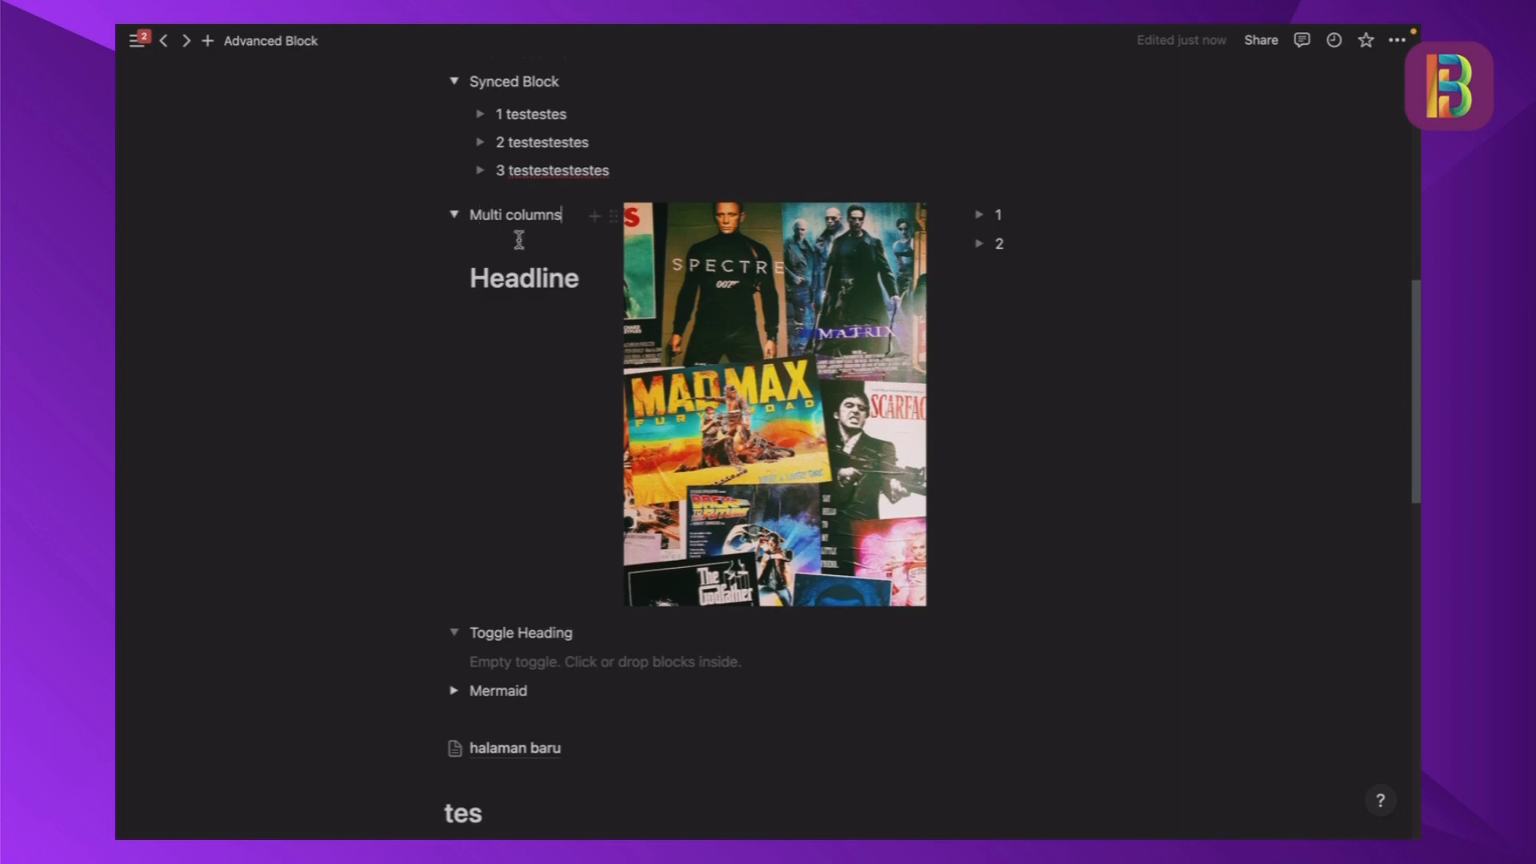
- Insert a Toggle heading 1 block named "Toggle 1" inside the empty Toggle Heading toggle
scroll(521, 239, "down", 4)
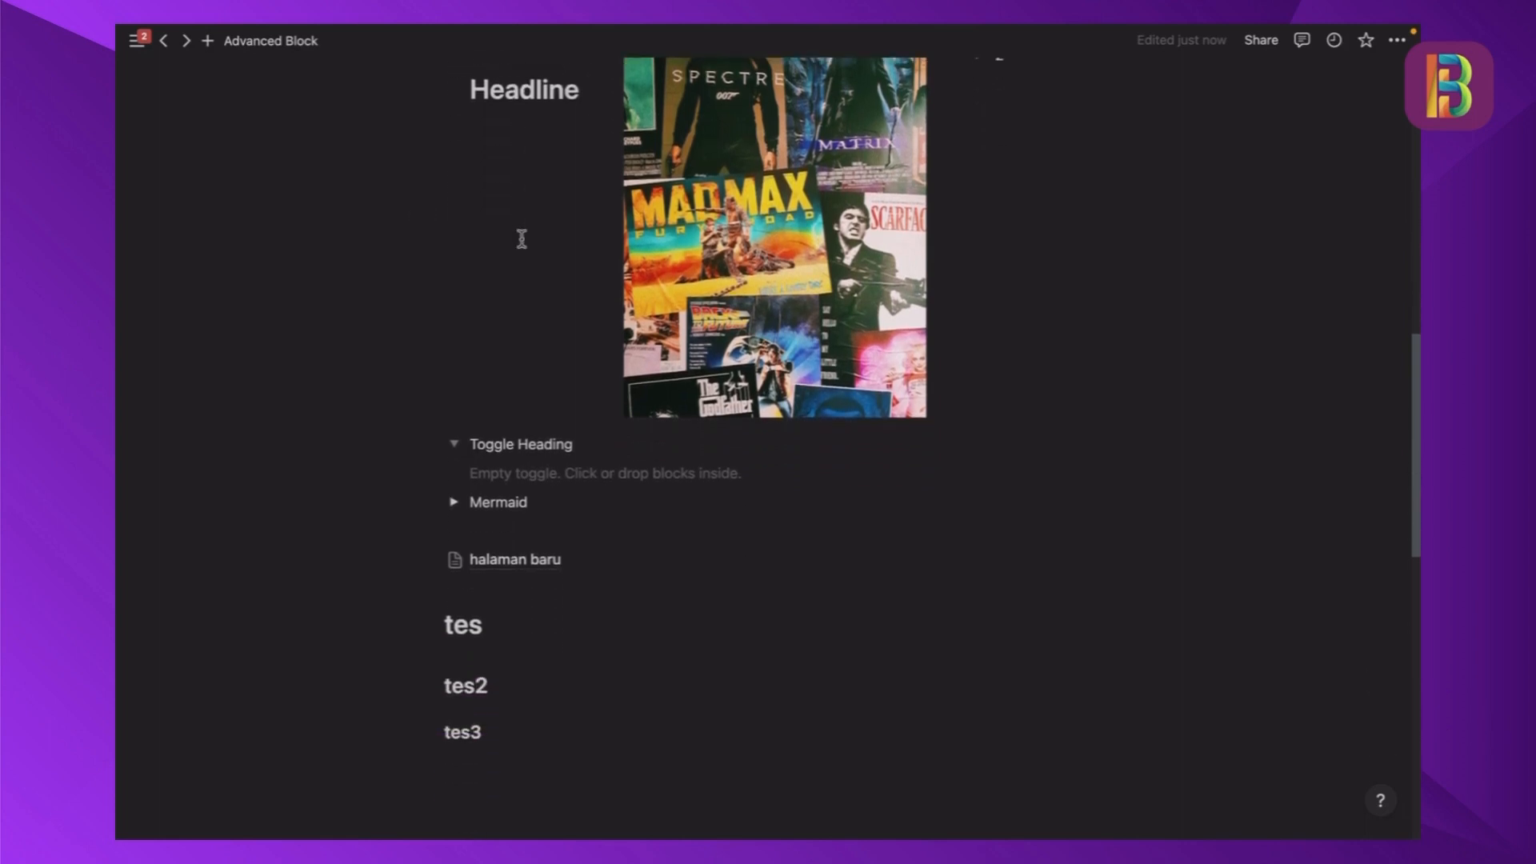
left_click(552, 370)
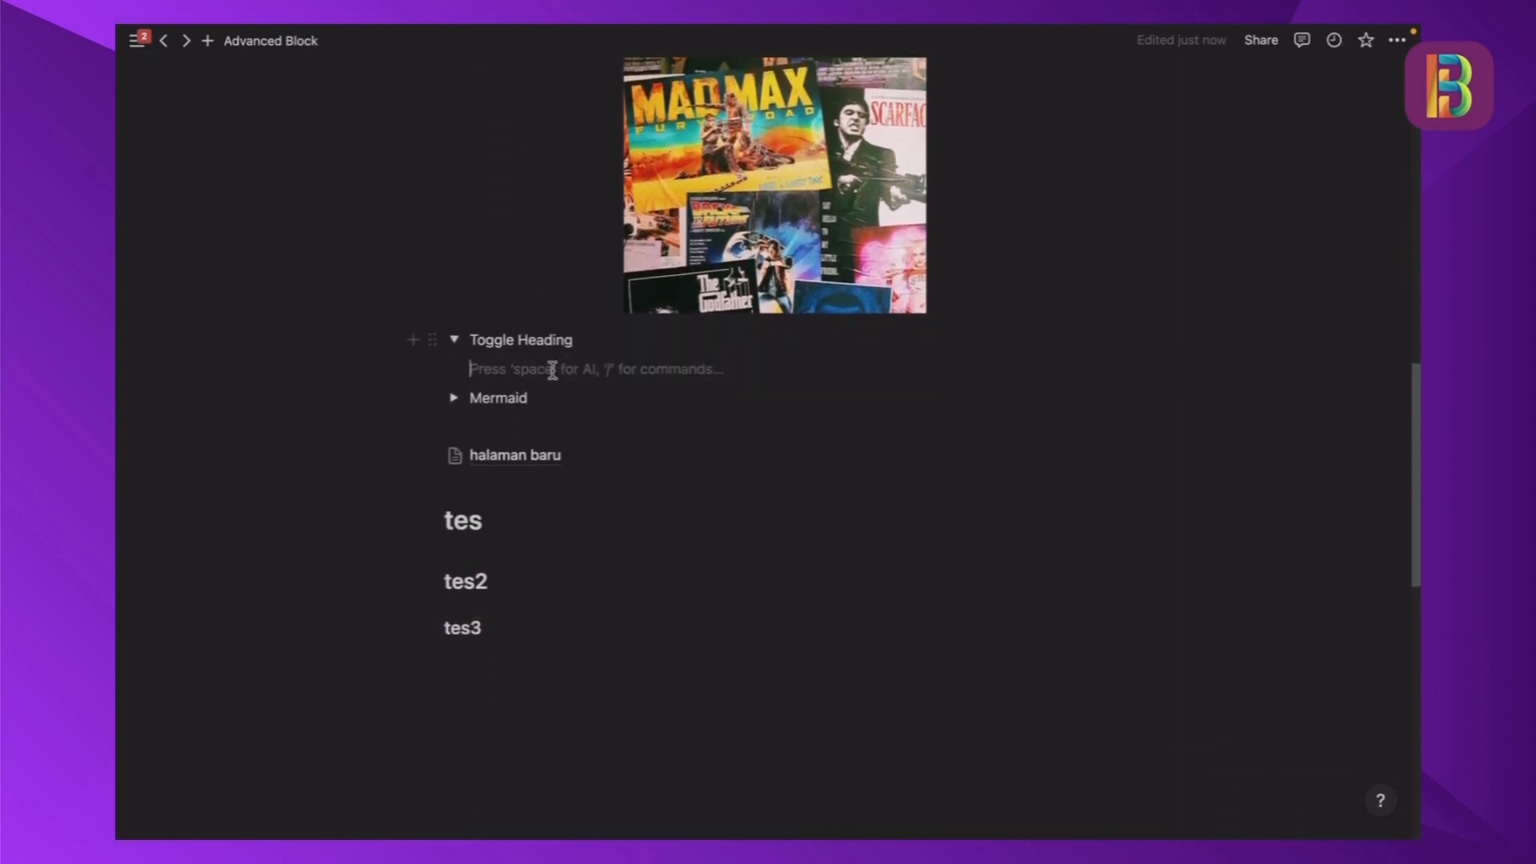
scroll(552, 370, "down", 1)
scroll(553, 370, "down", 1)
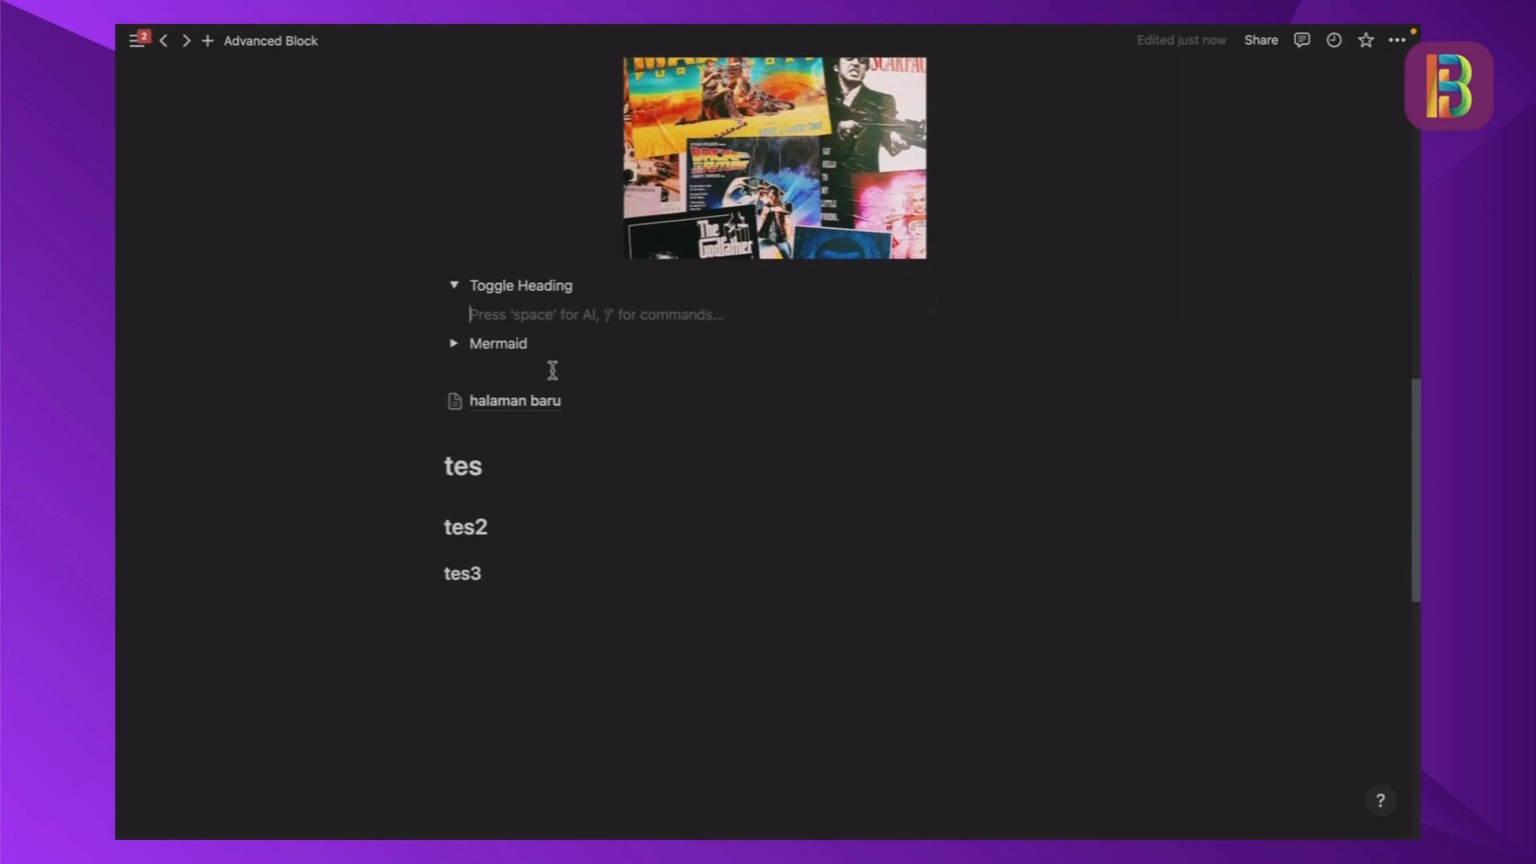
type("/to")
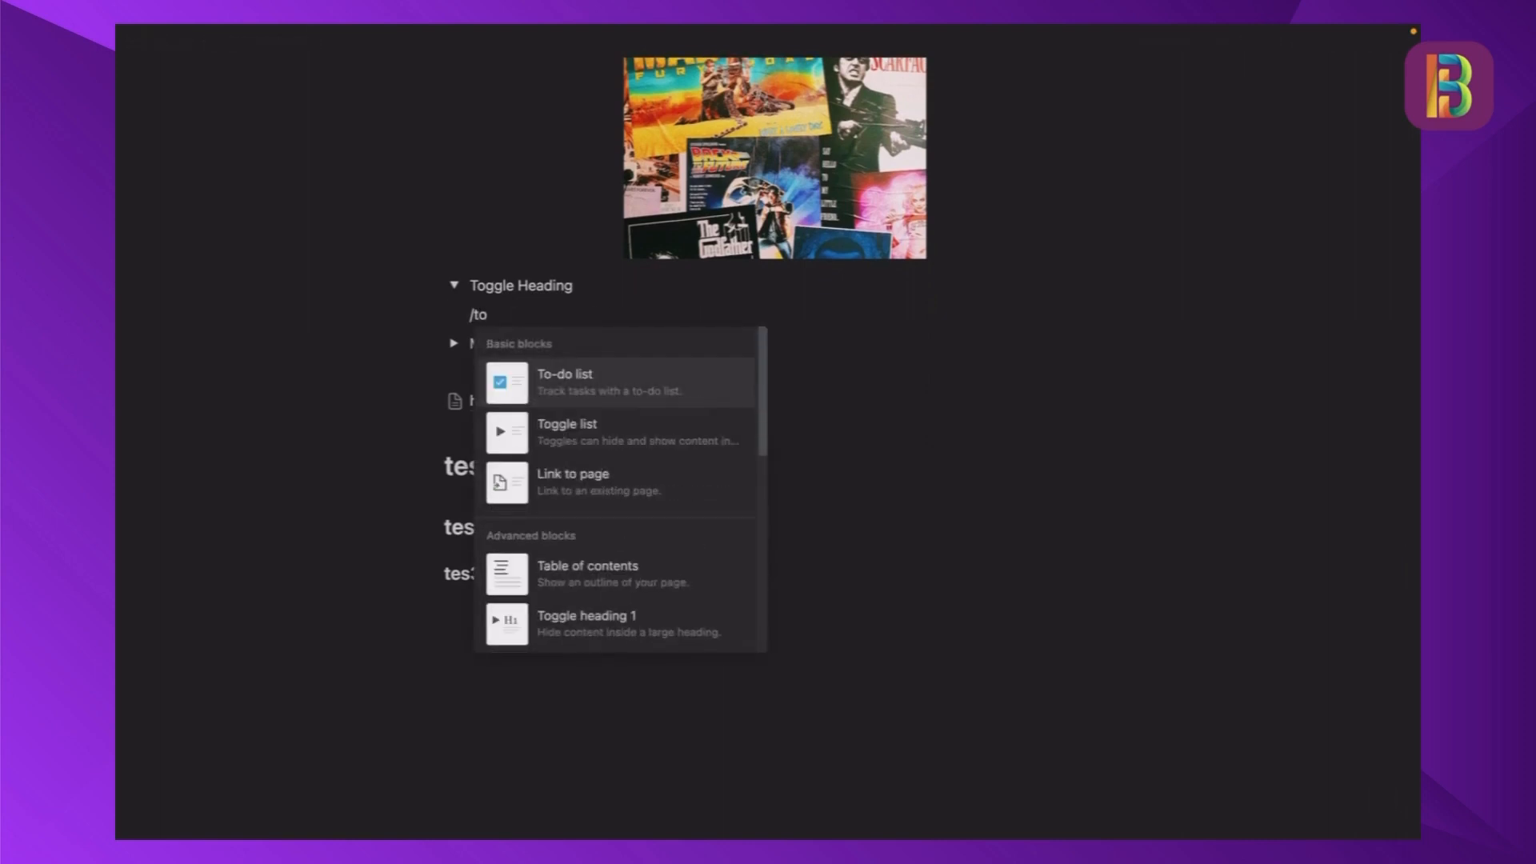
type("g")
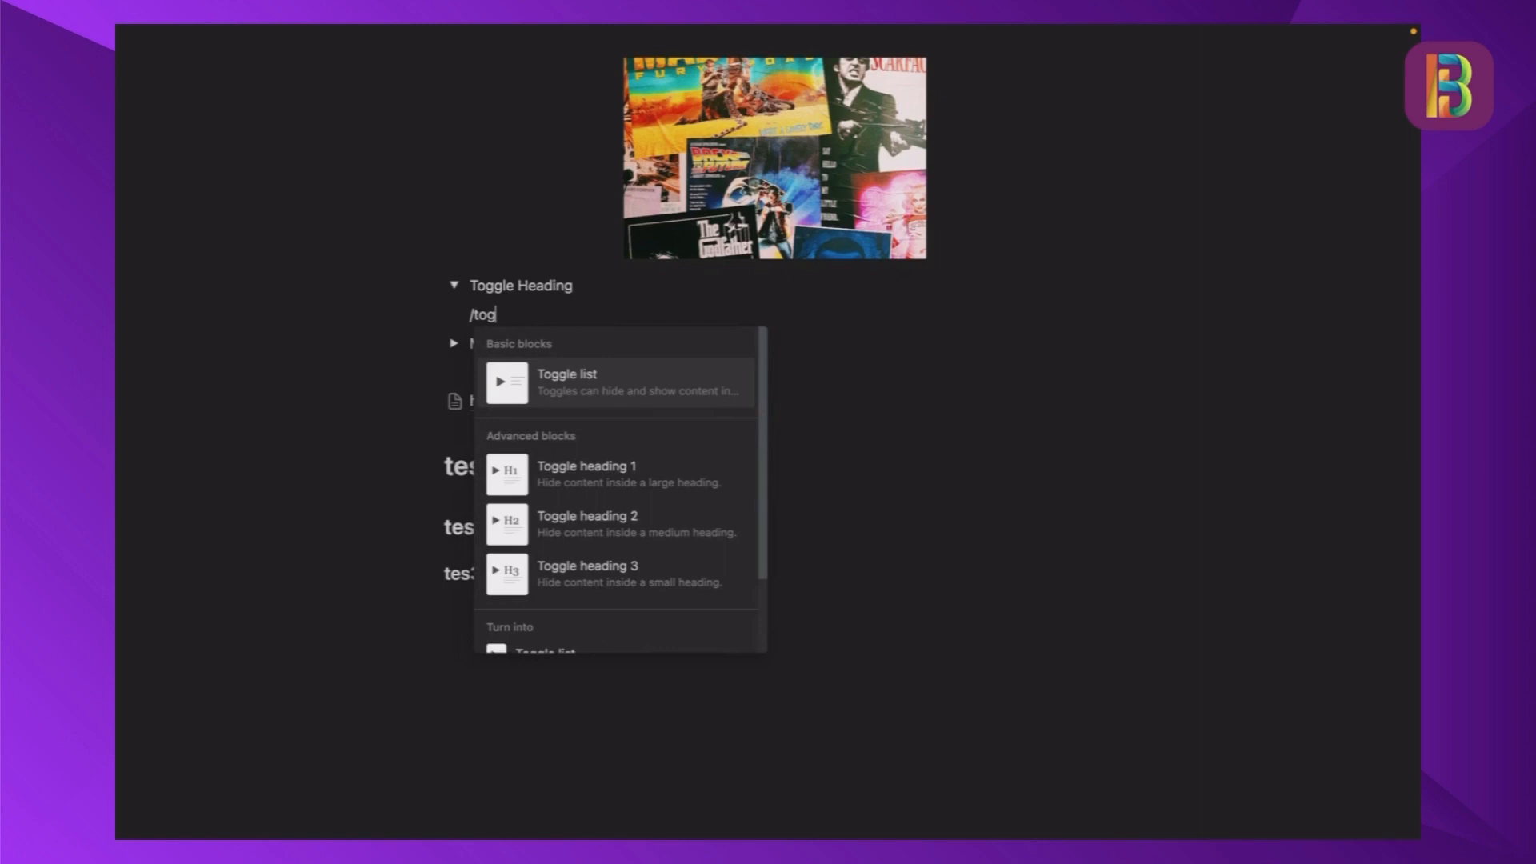
left_click(661, 492)
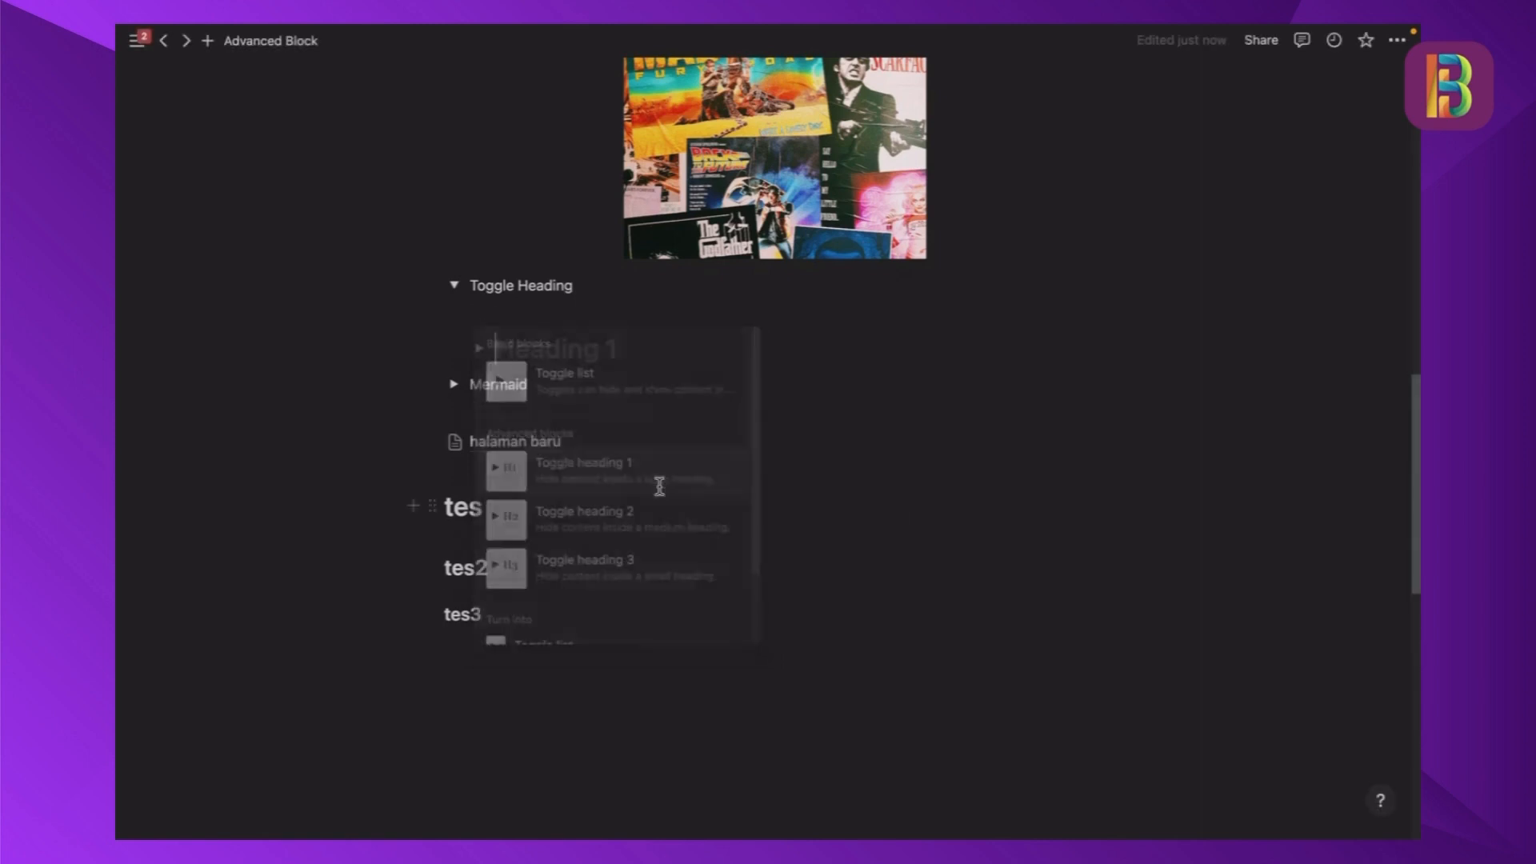
type("T")
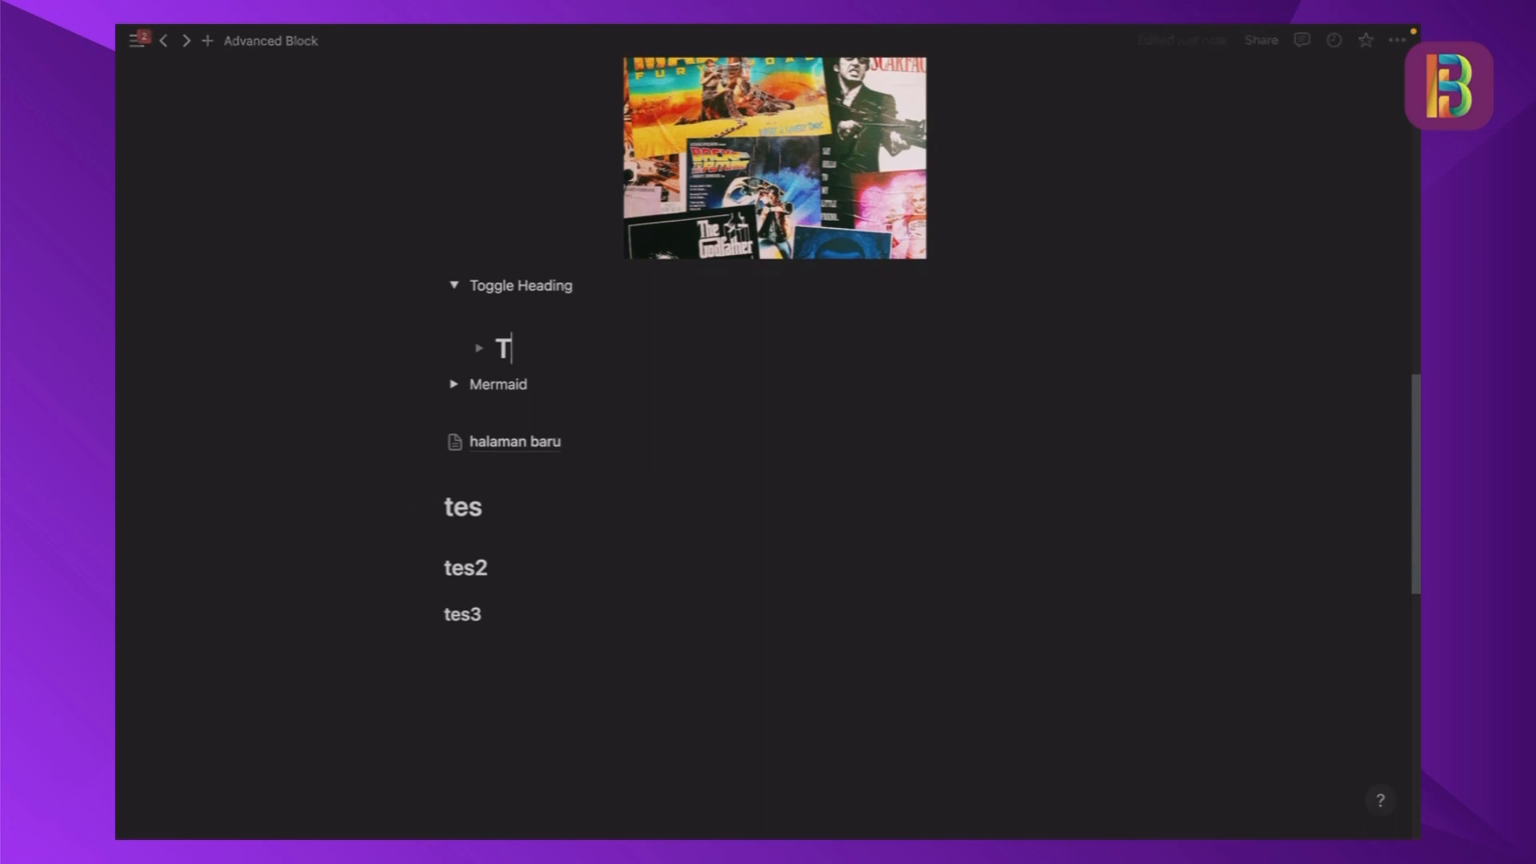
type("oggle 1")
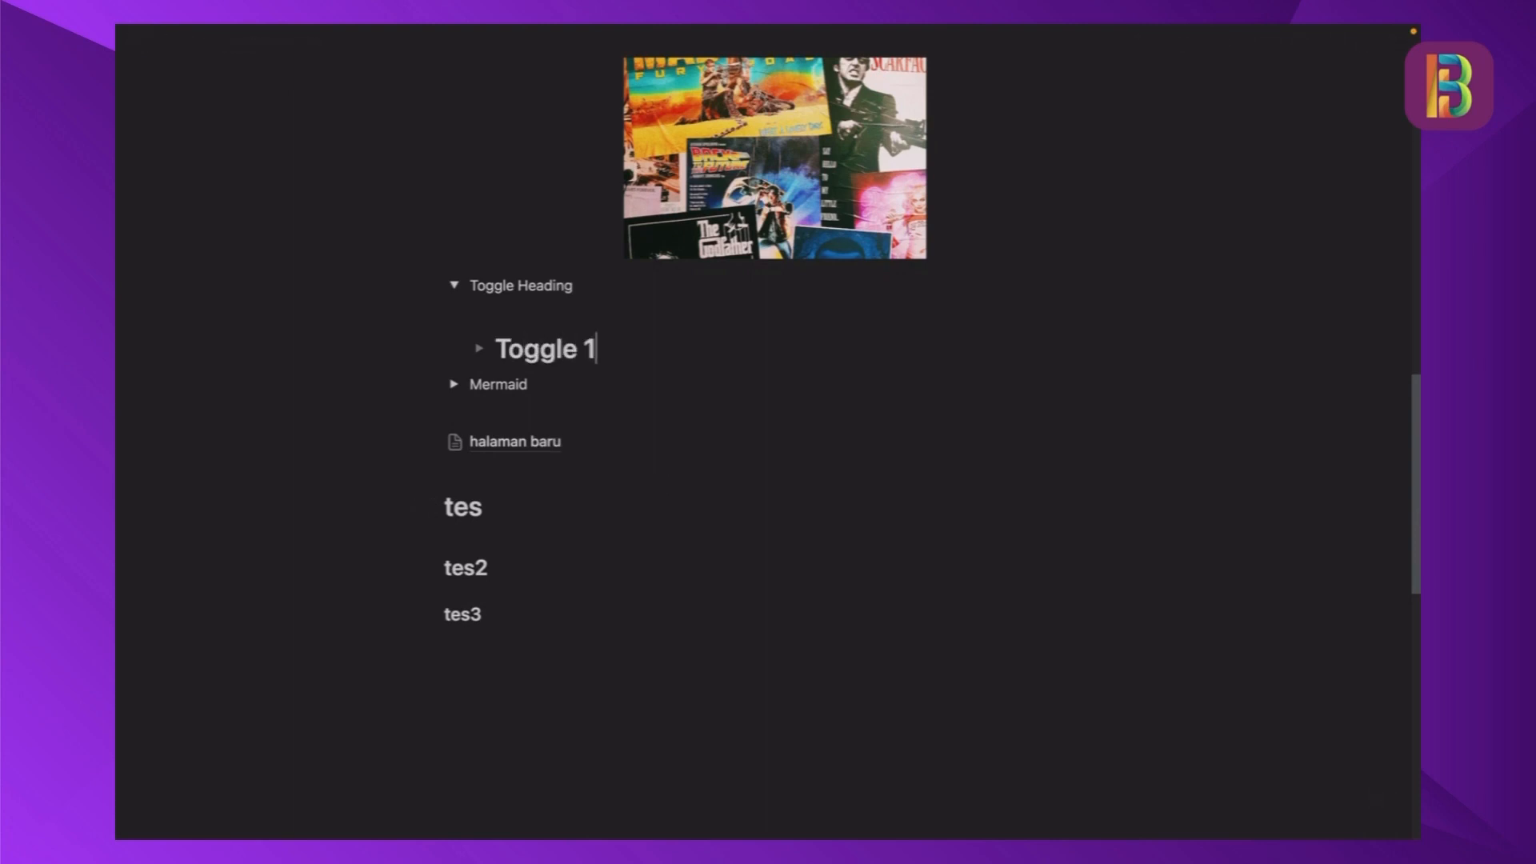
- Add the text "tetete" inside Toggle 1, test opening and closing it, and leave it collapsed
left_click(480, 348)
left_click(576, 392)
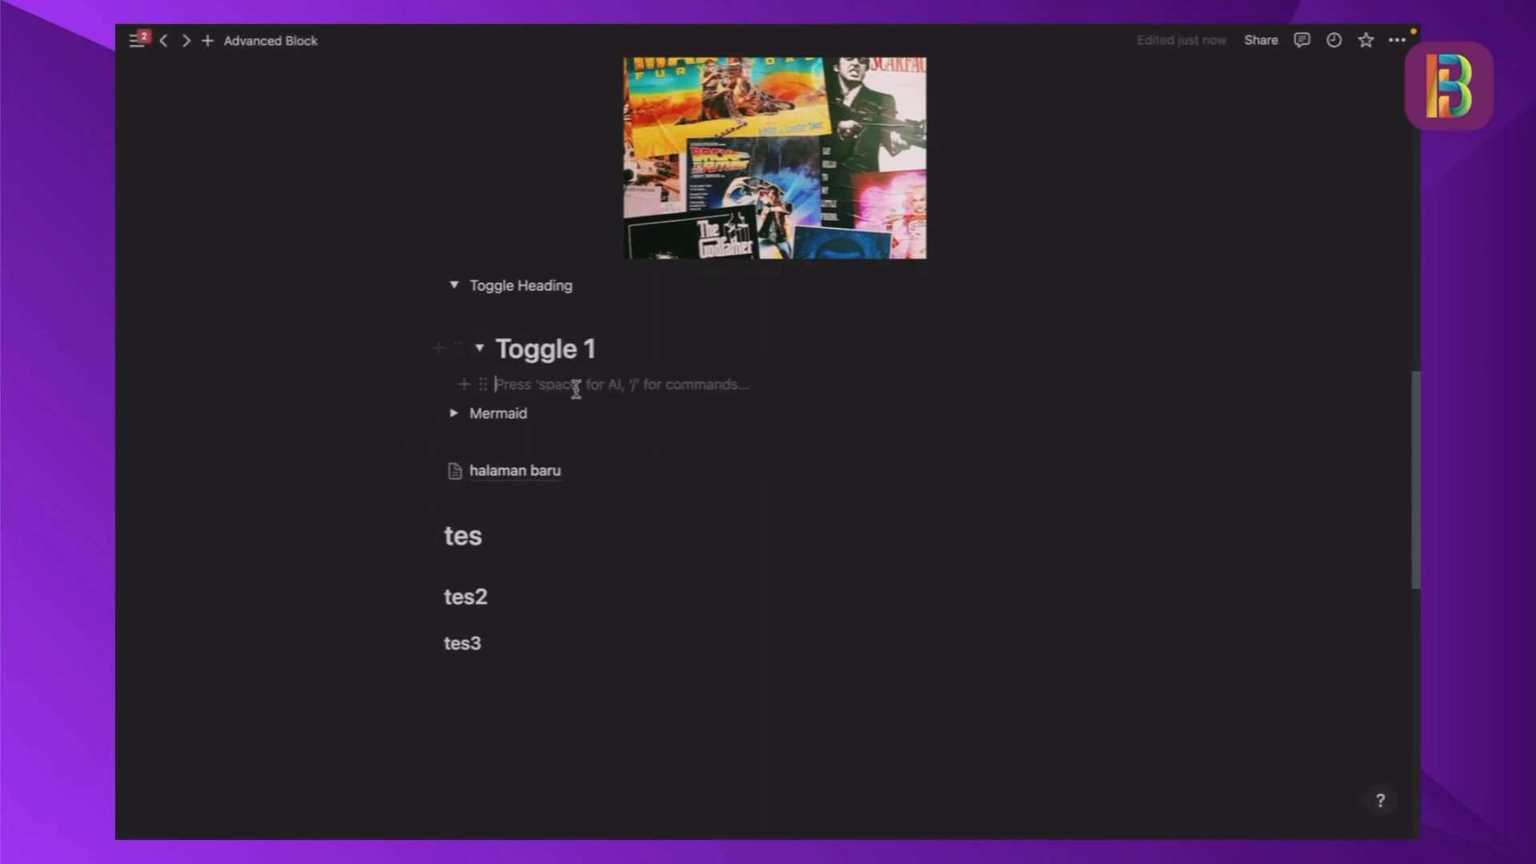
type("tetetet")
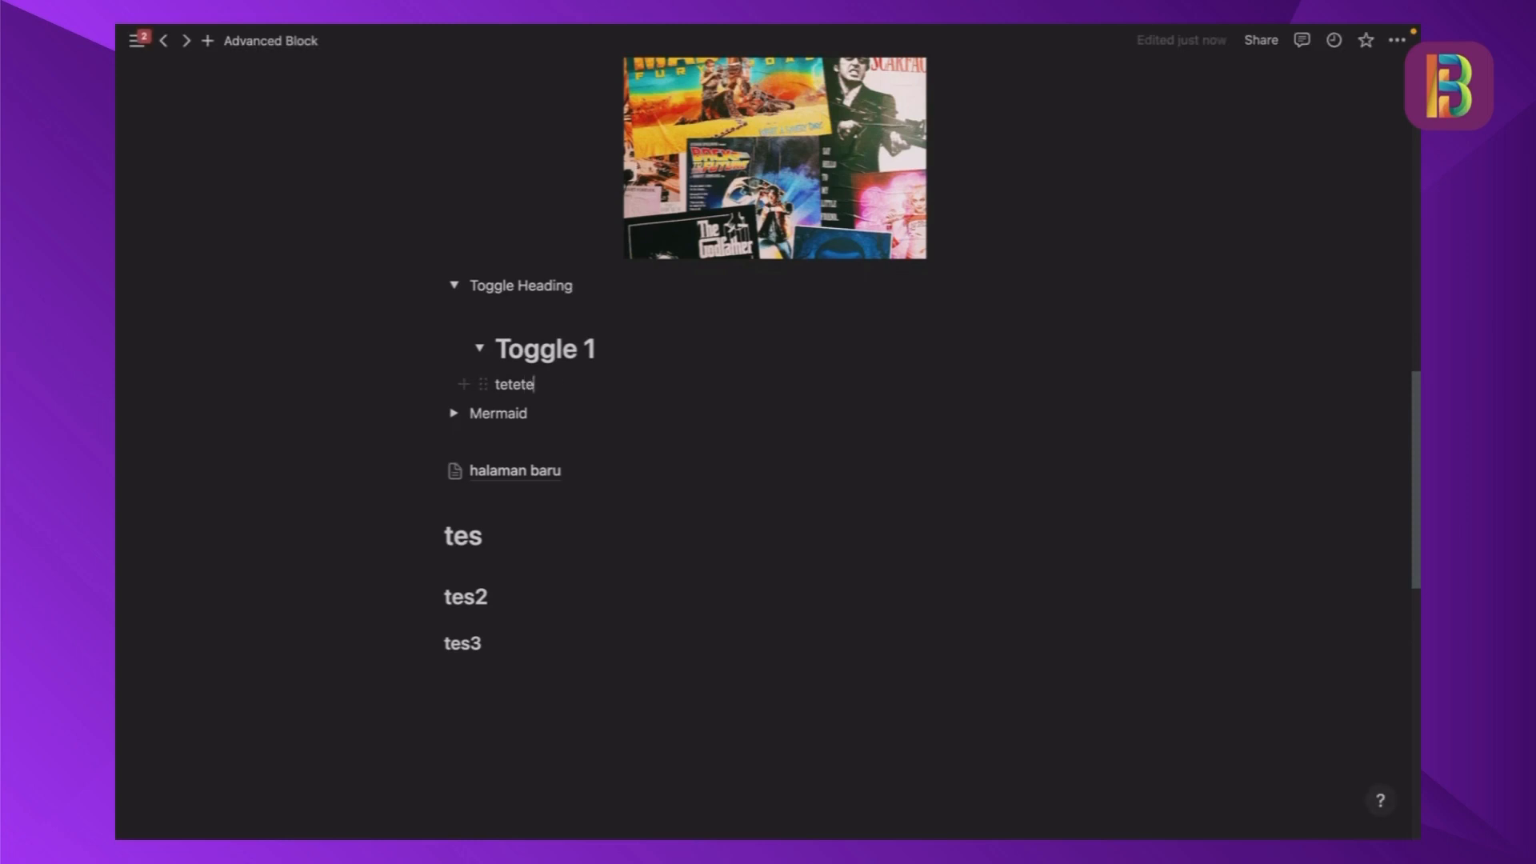
left_click(481, 350)
left_click(481, 350)
left_click(480, 350)
- Insert a Toggle heading 2 block named "2" below Toggle 1
left_click(625, 351)
key("Return")
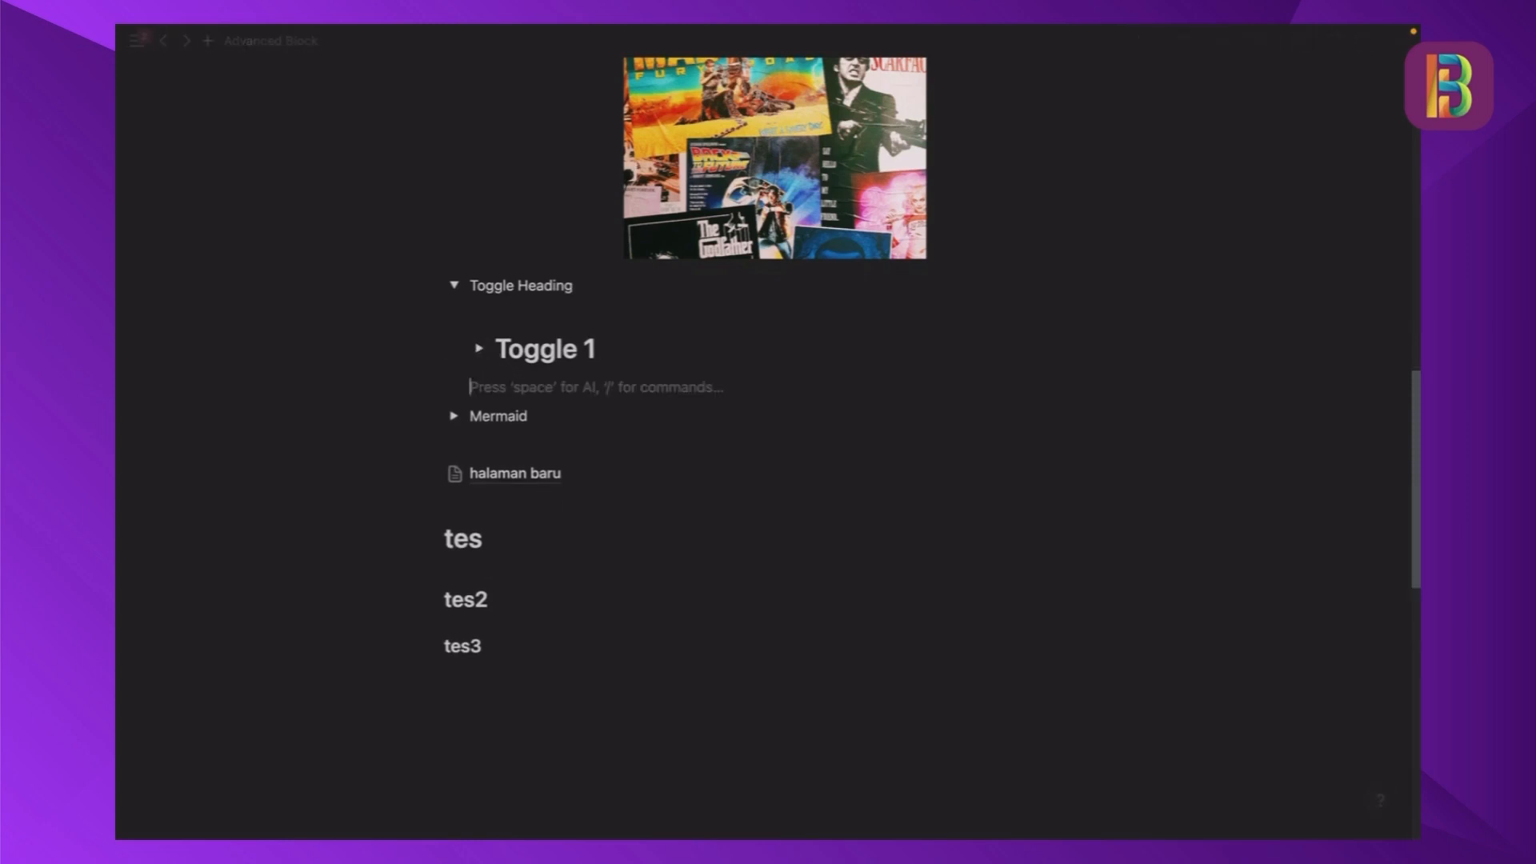
type("/togg")
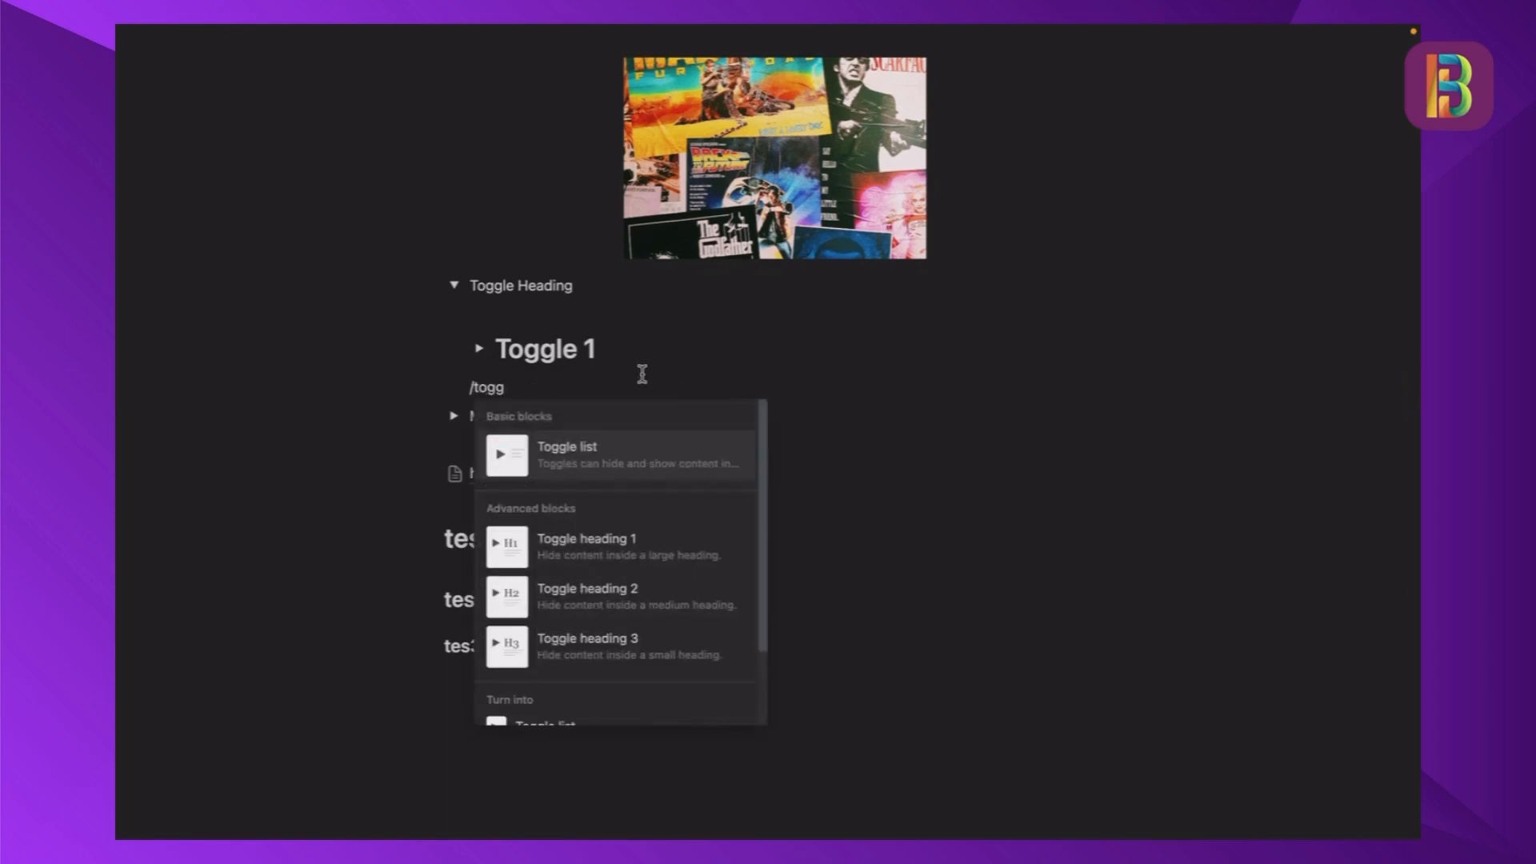
left_click(644, 592)
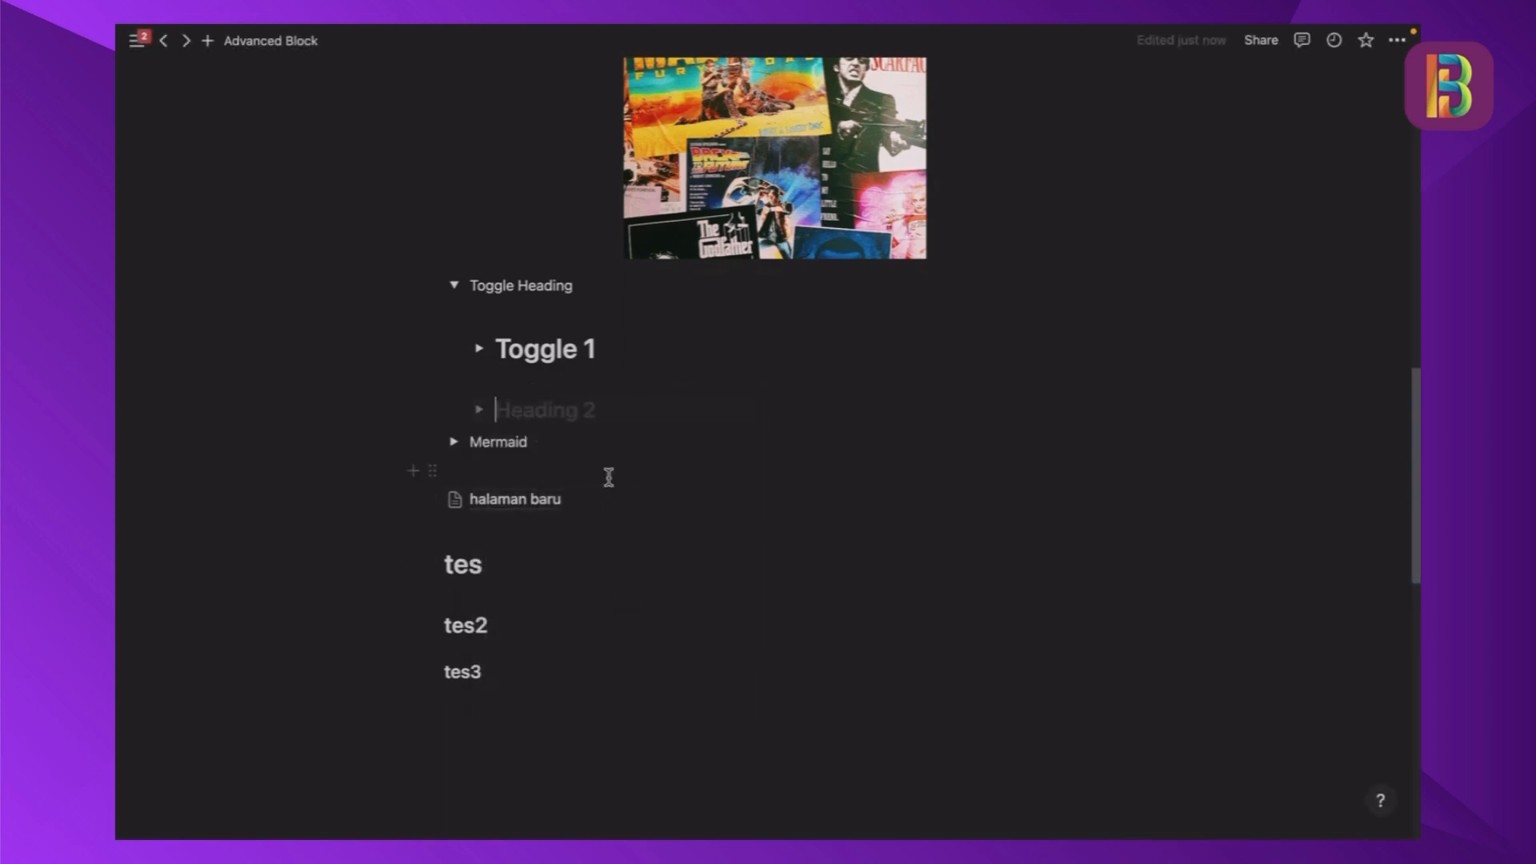
key("Return")
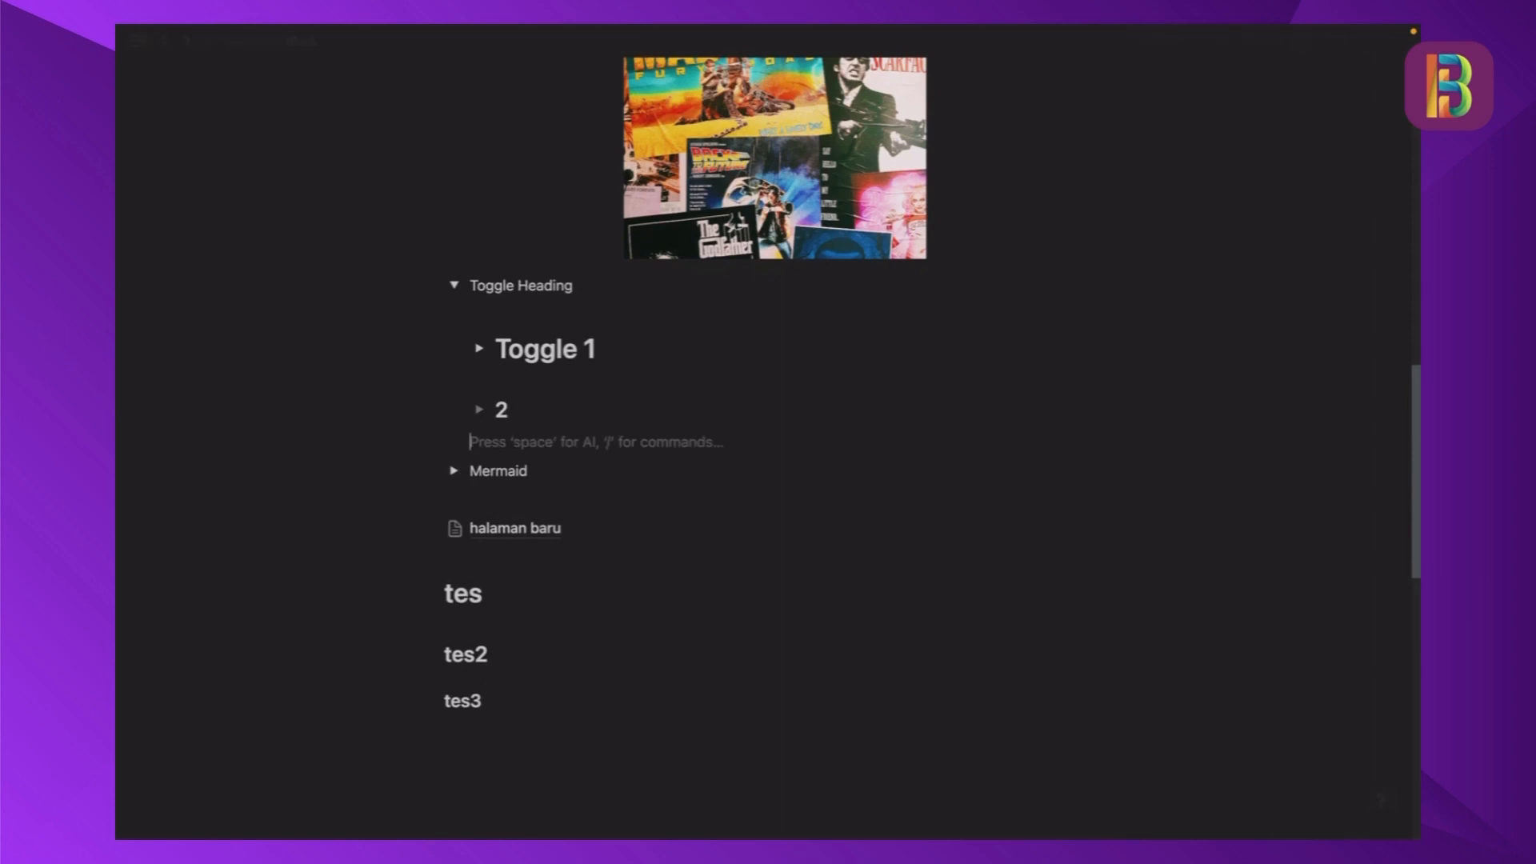
- Insert a Toggle heading 3 block named "3" below heading 2 and collapse the Toggle Heading toggle
type("/toggle")
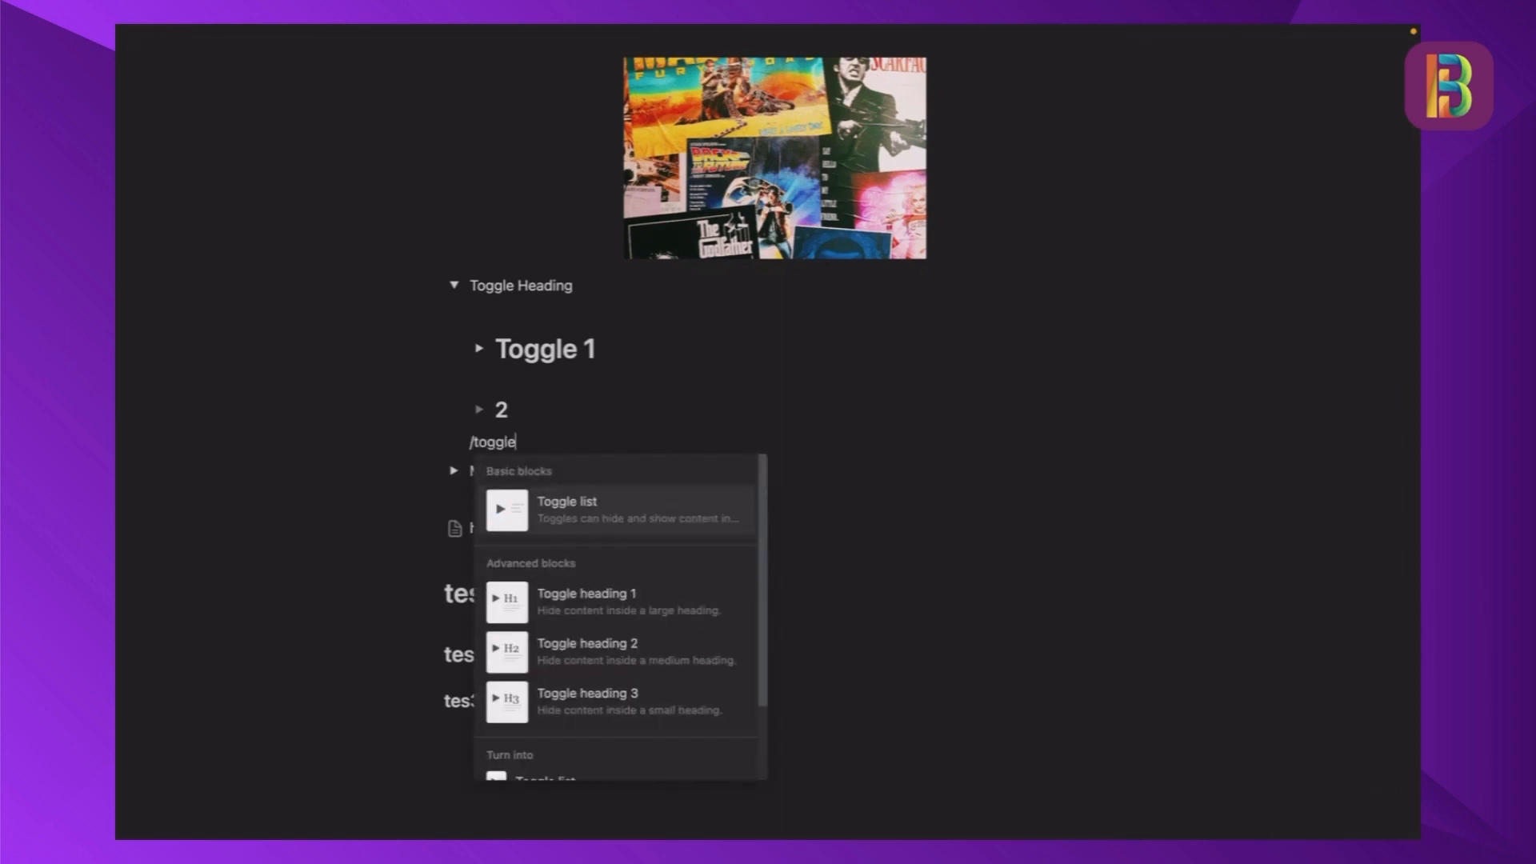
left_click(662, 701)
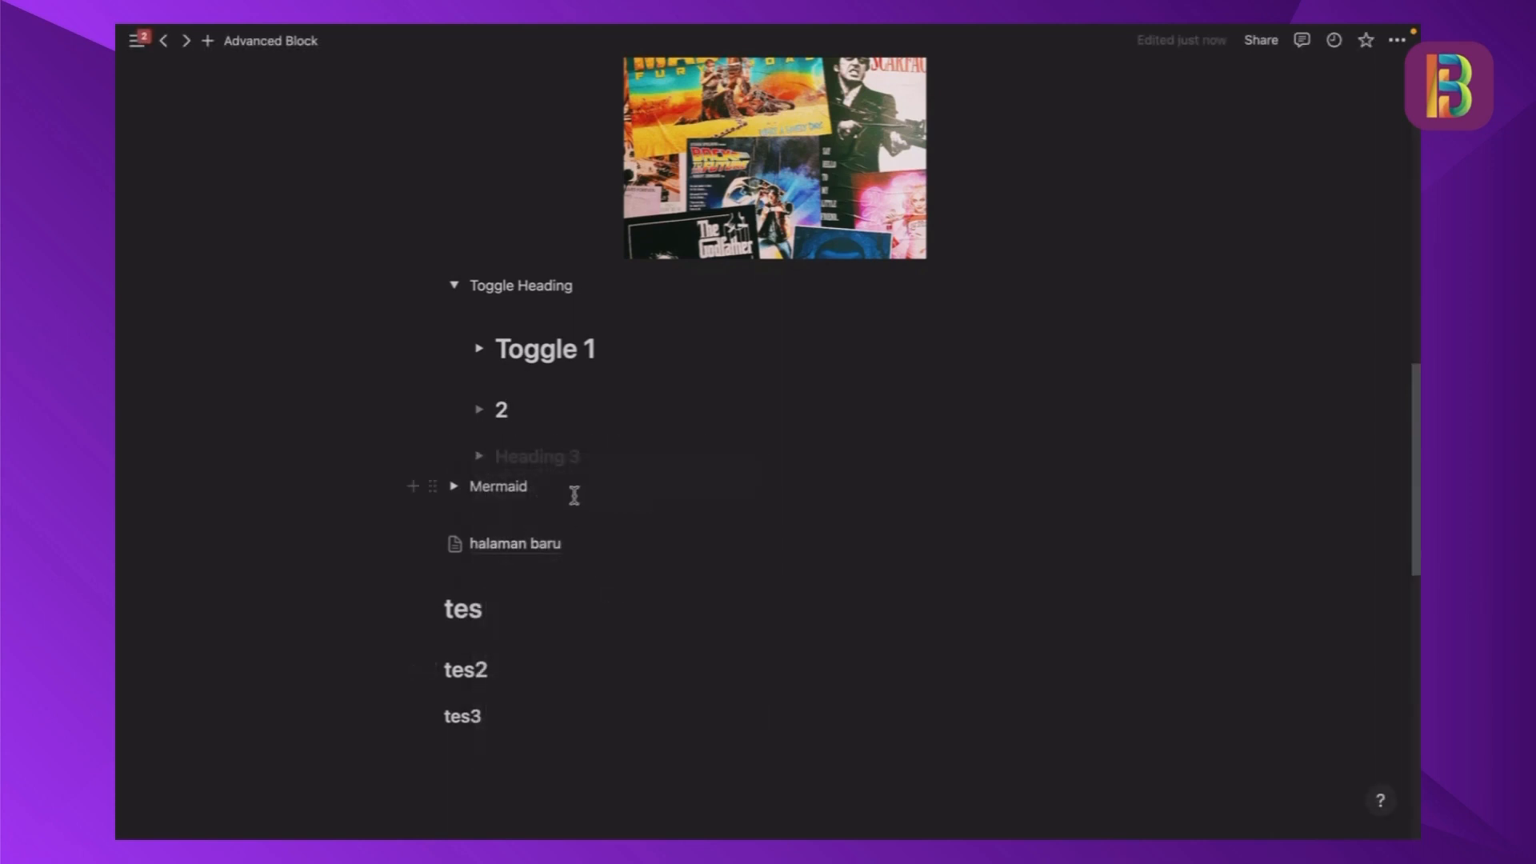
type("3")
scroll(599, 412, "down", 1)
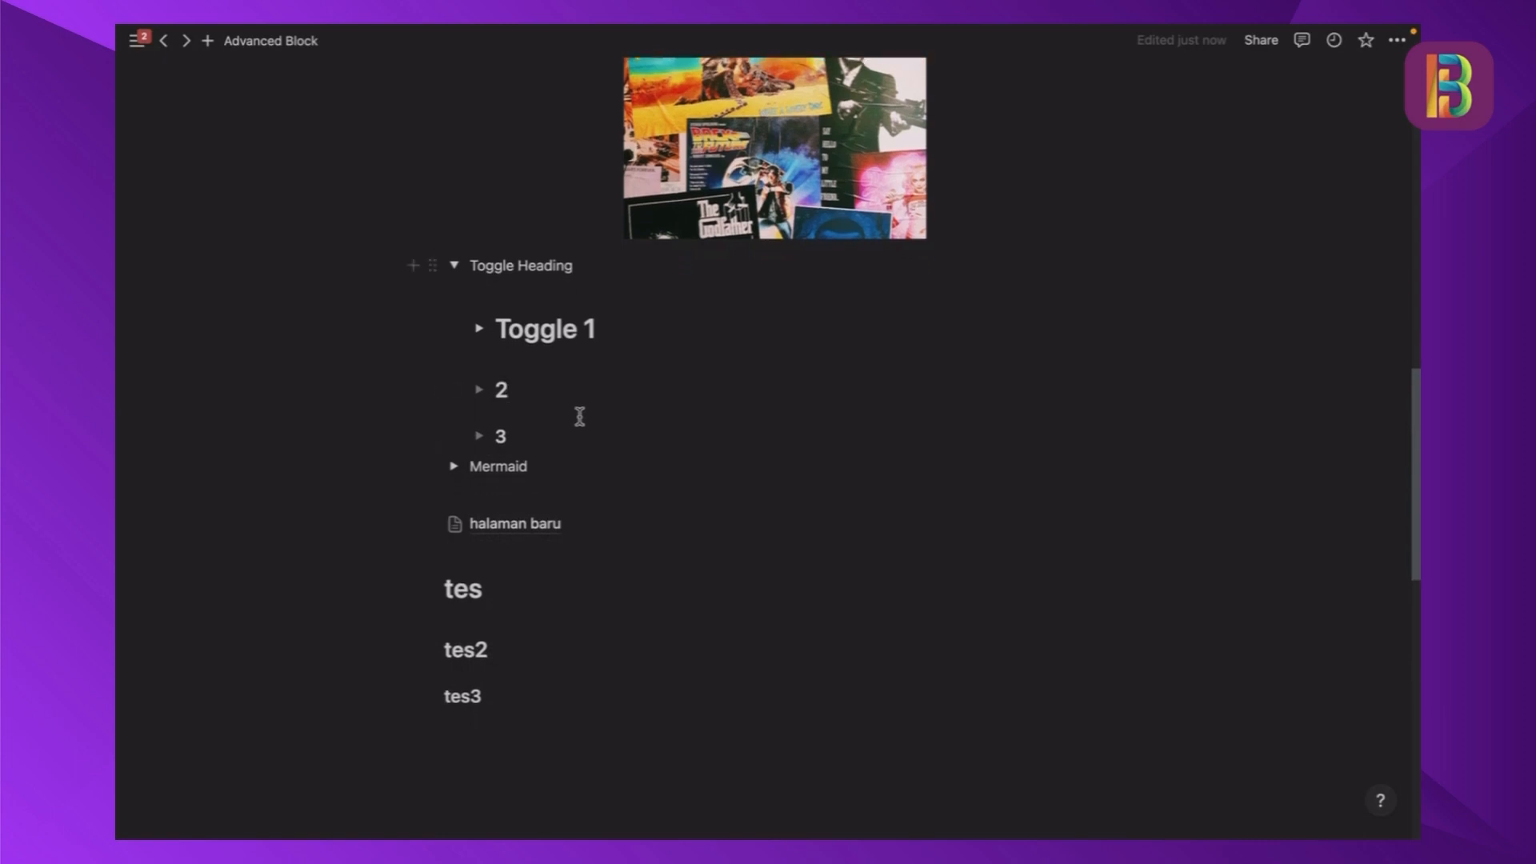
left_click(562, 422)
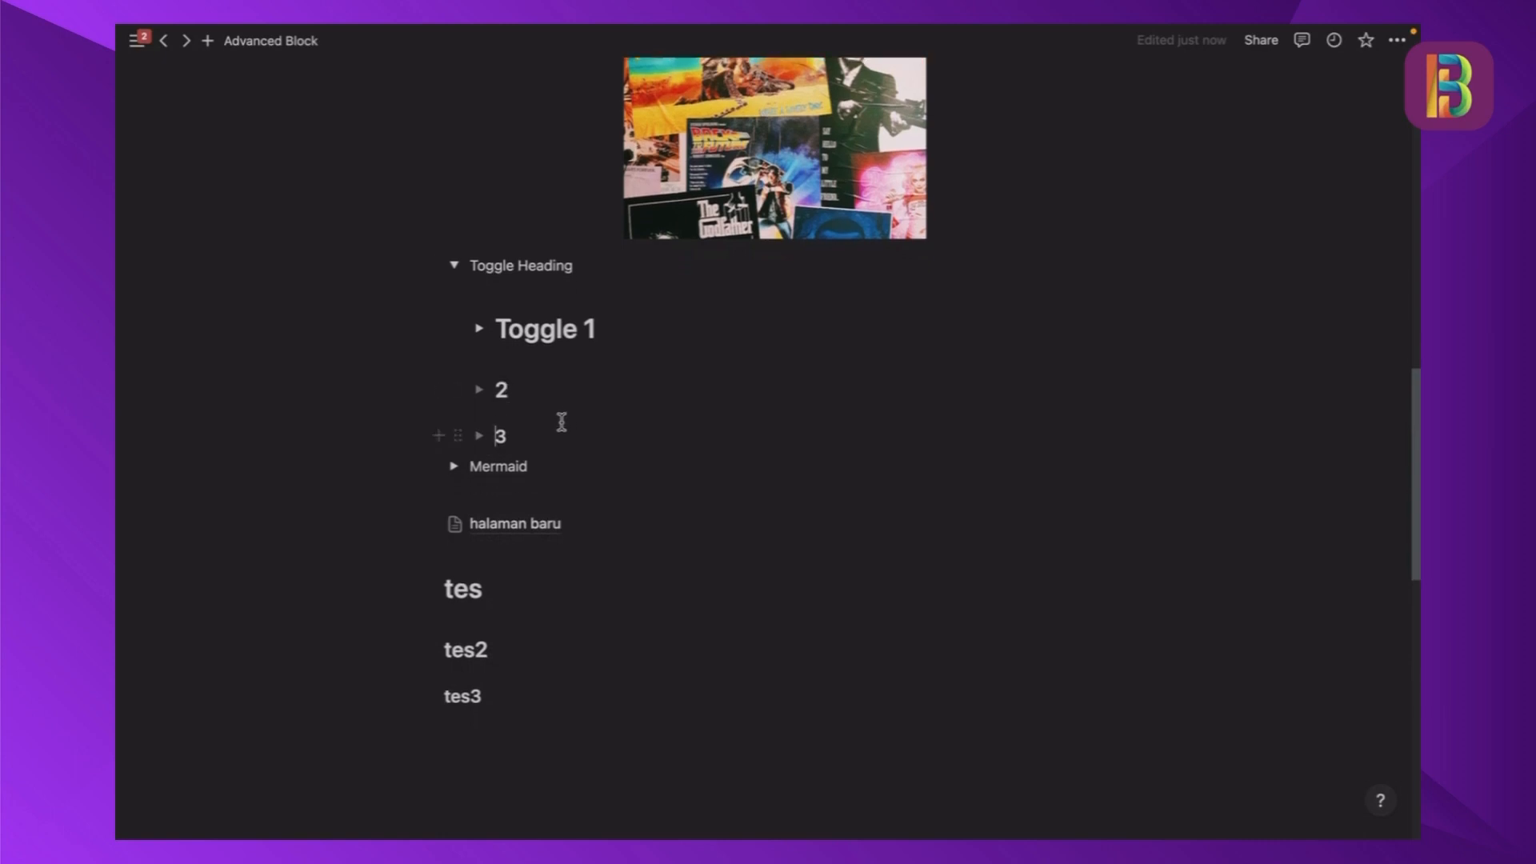
left_click(454, 265)
- Expand the Mermaid toggle and look through its flowchart from the MoM node downward
left_click(454, 276)
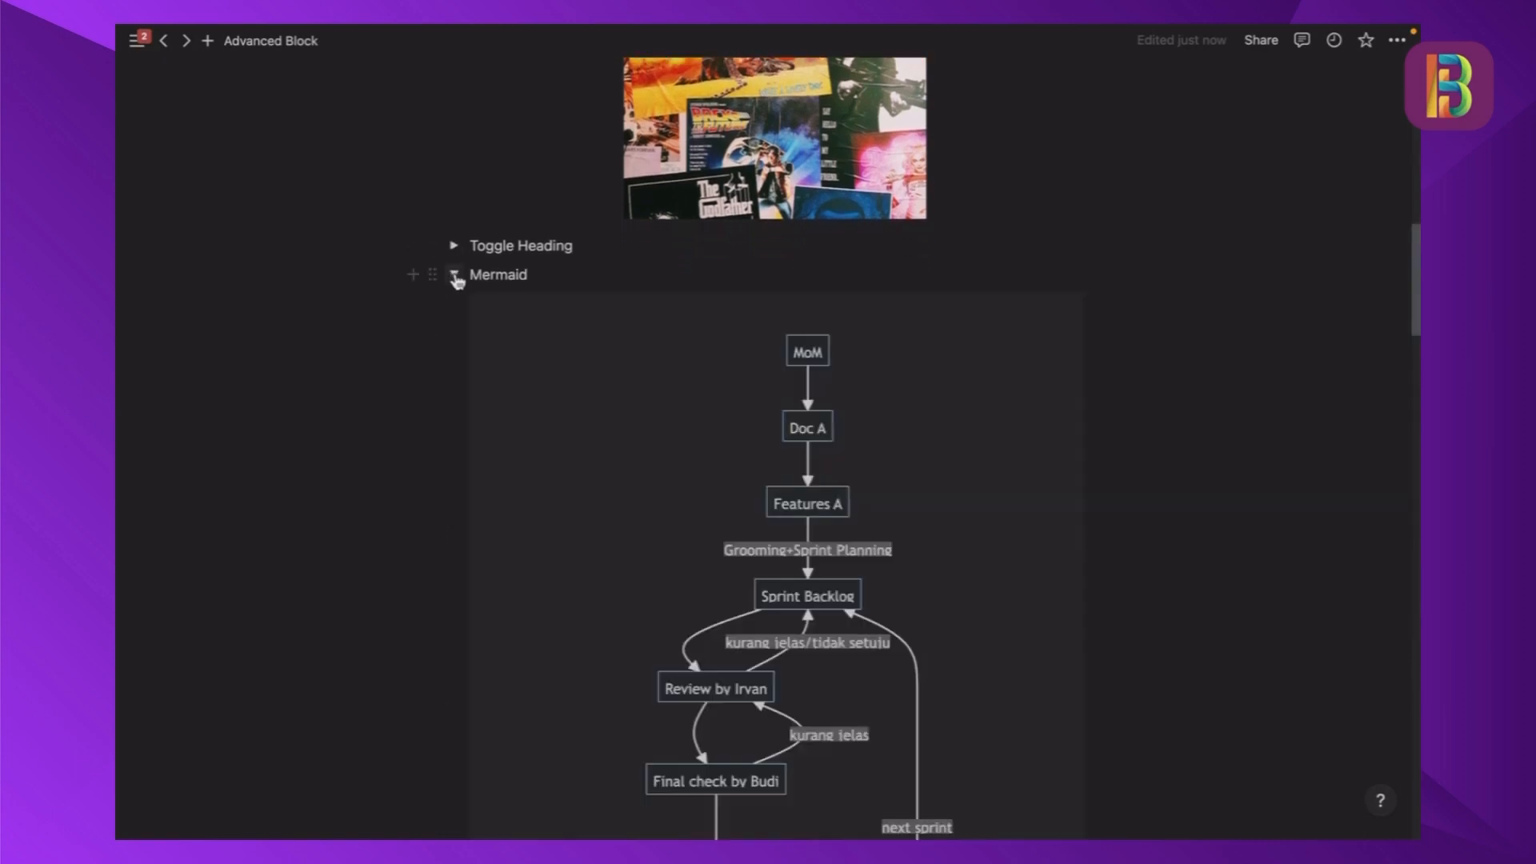
scroll(766, 250, "up", 2)
scroll(768, 255, "down", 3)
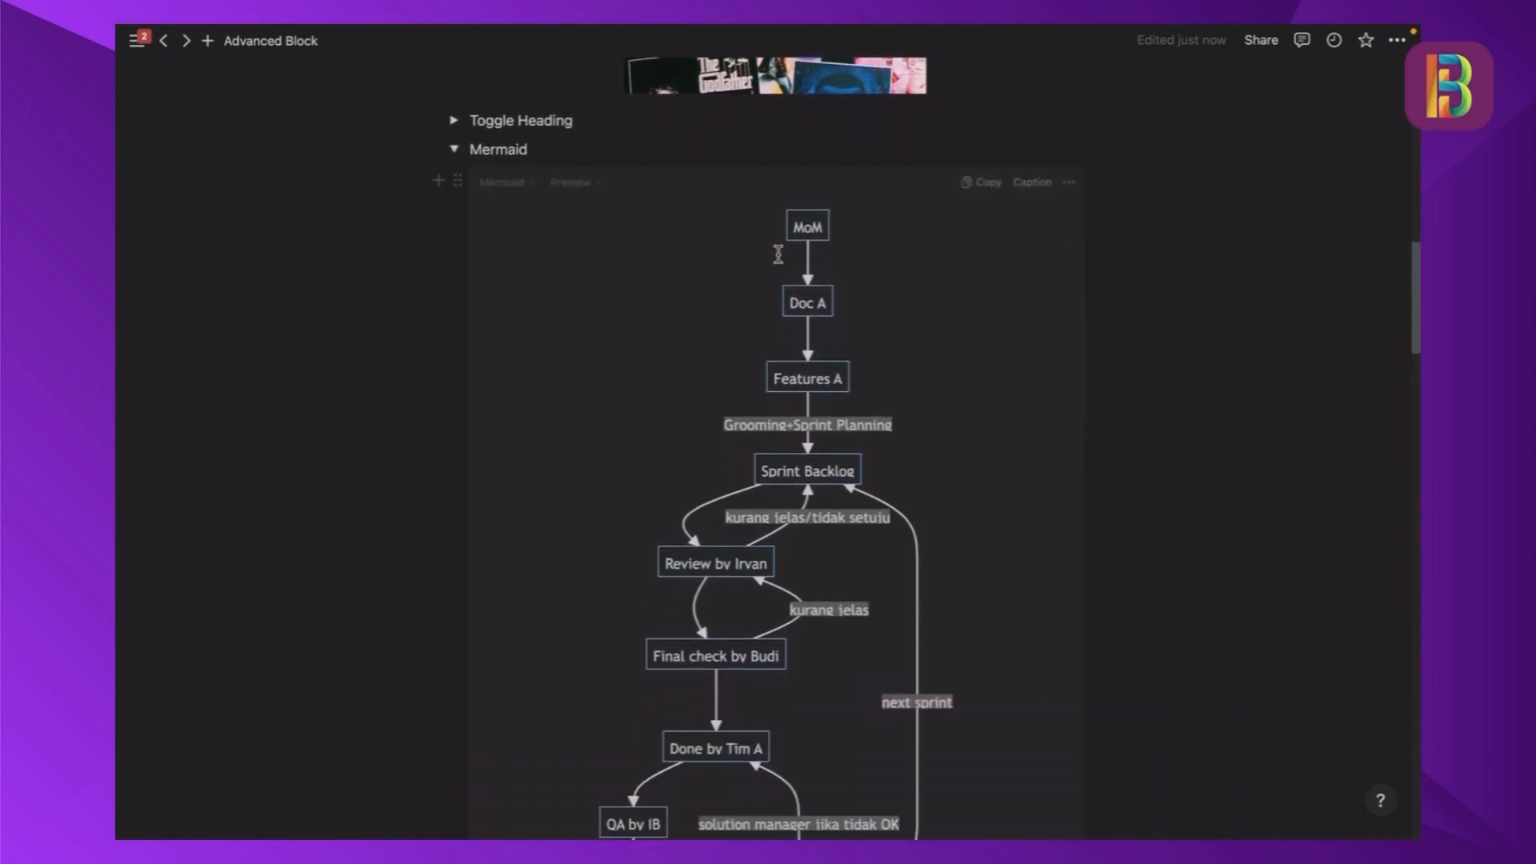
scroll(773, 246, "down", 1)
scroll(897, 440, "down", 2)
scroll(906, 433, "down", 4)
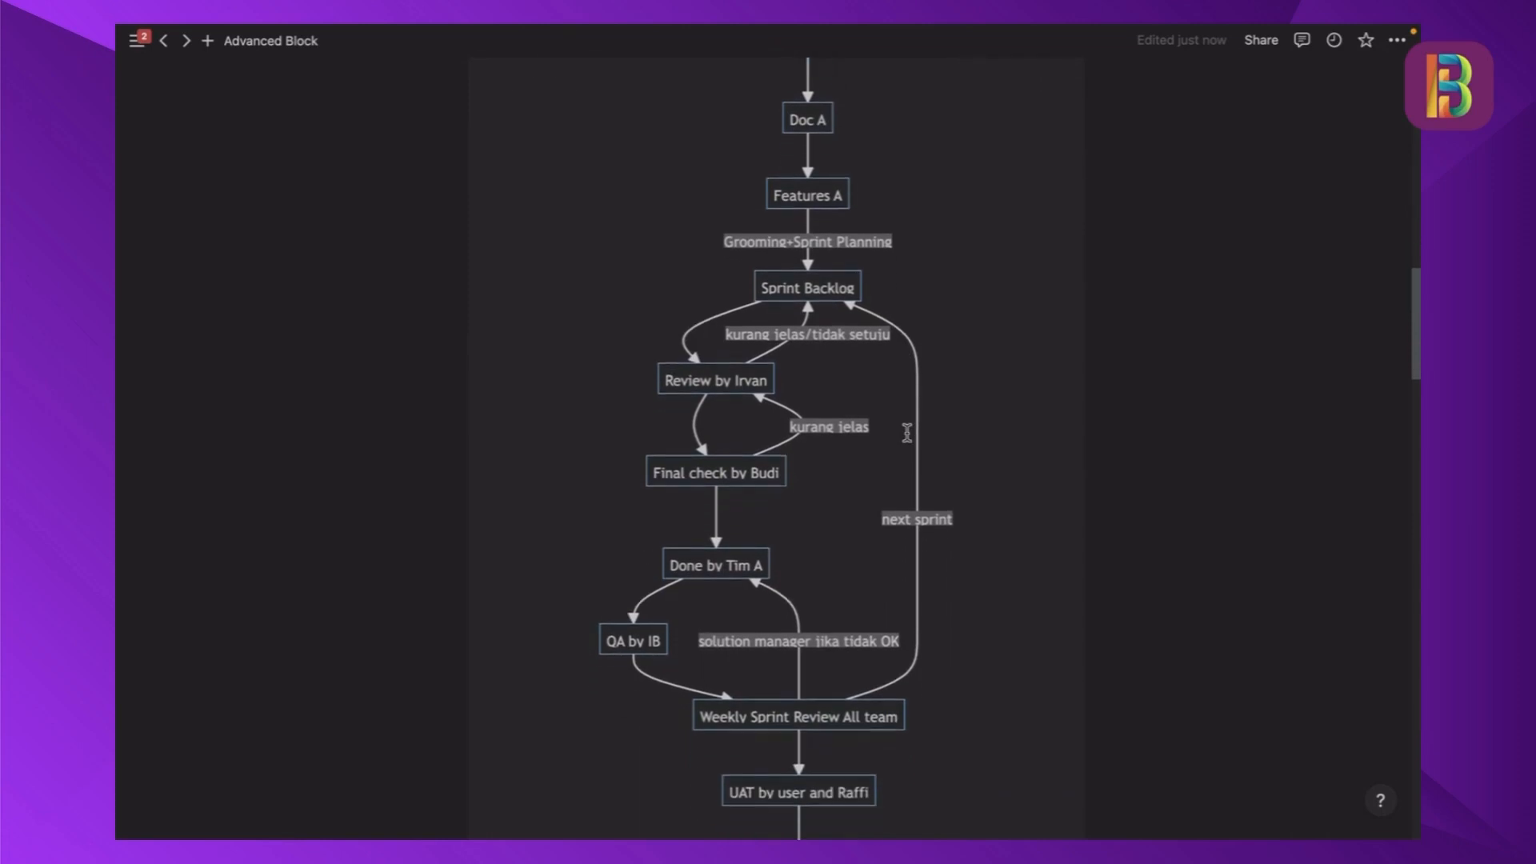
- Display the MoM flowchart block as Code and switch it to the Split view
scroll(907, 433, "up", 5)
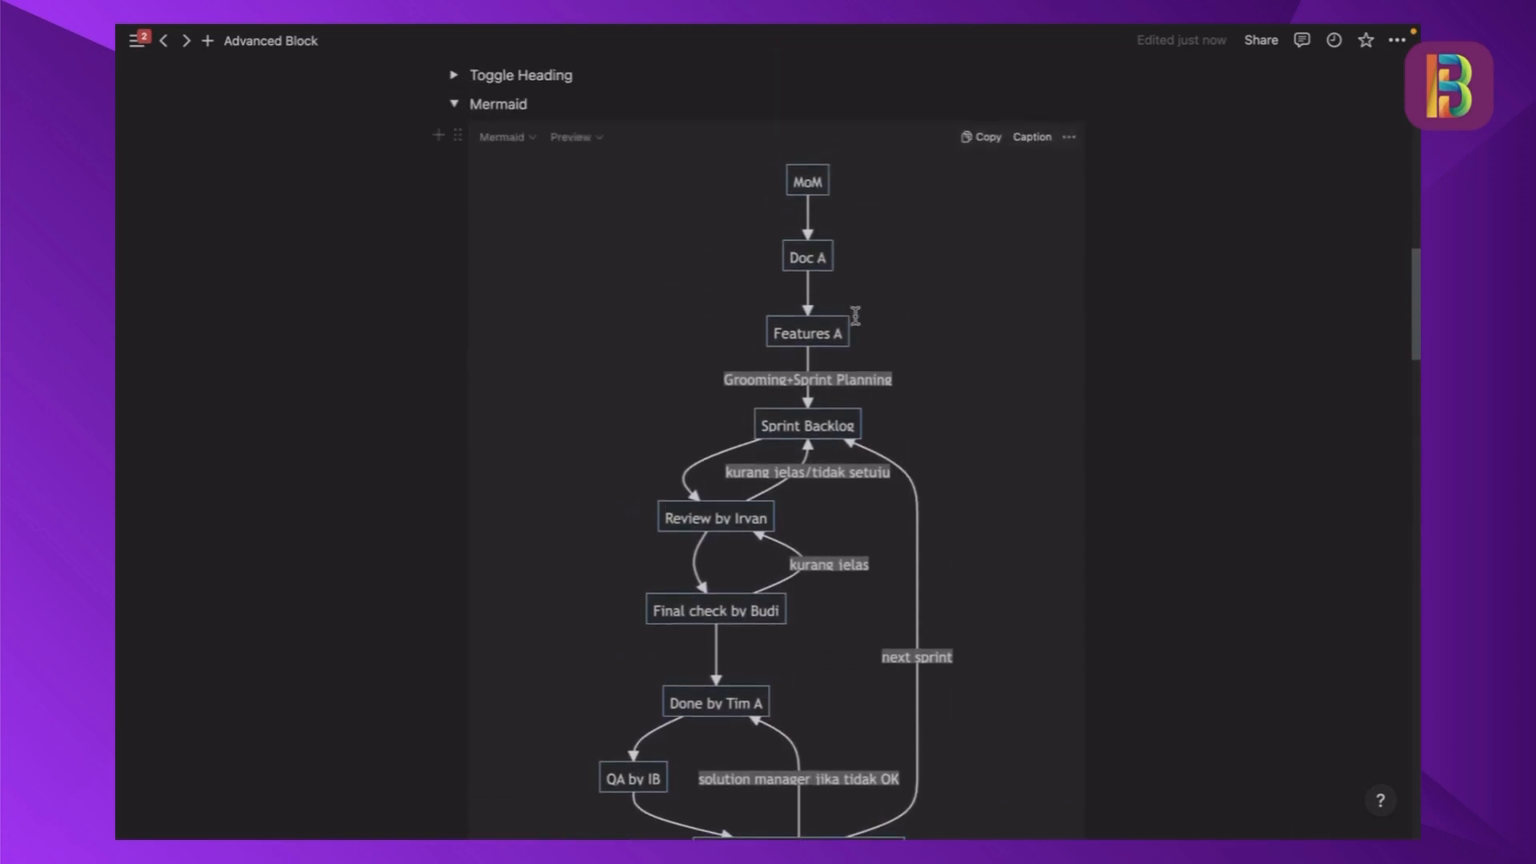
scroll(855, 316, "up", 1)
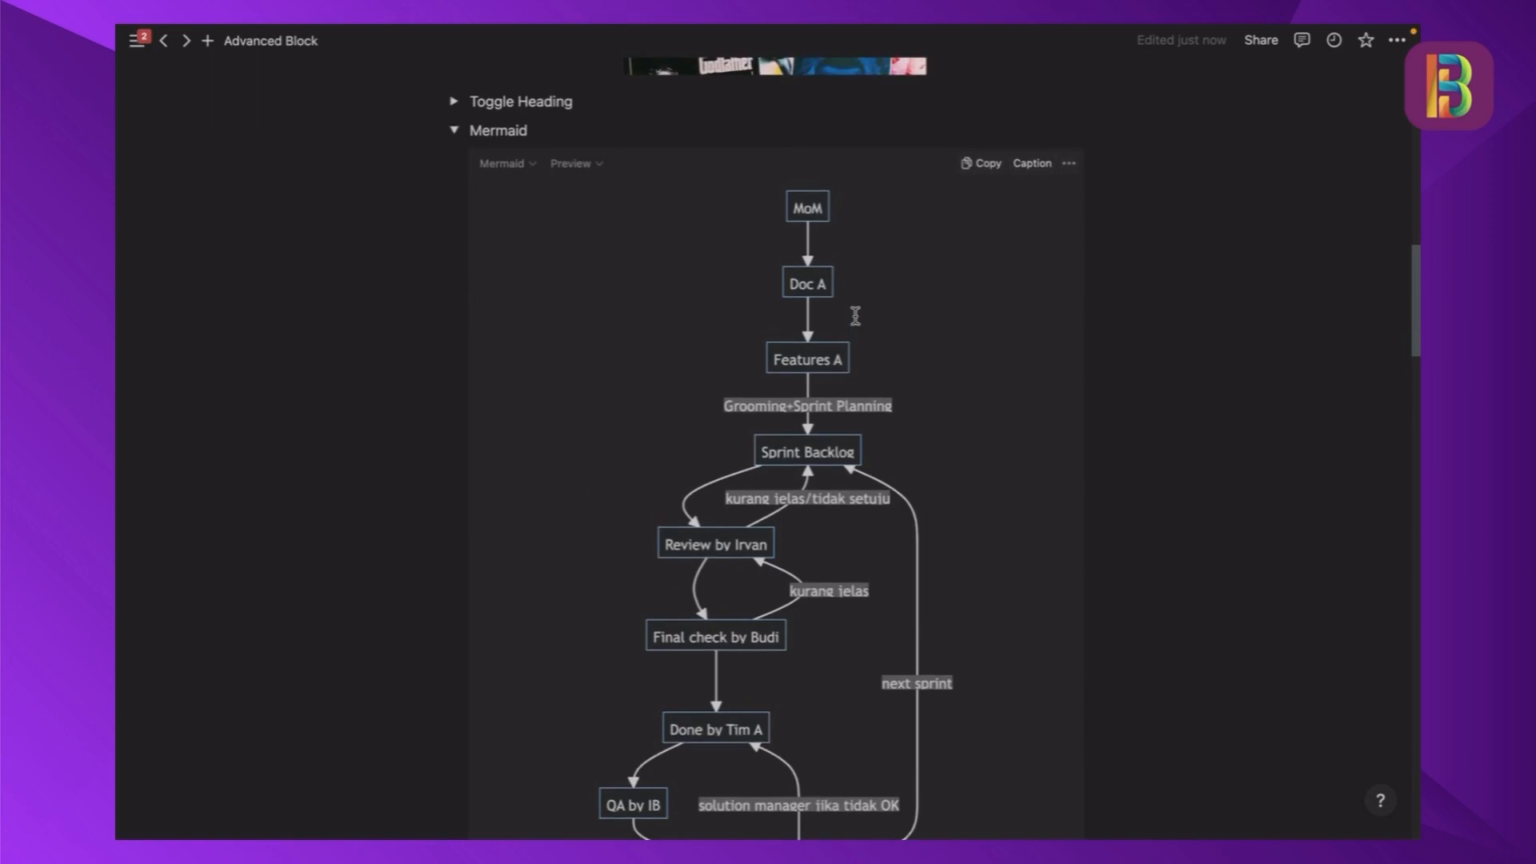
scroll(855, 316, "up", 1)
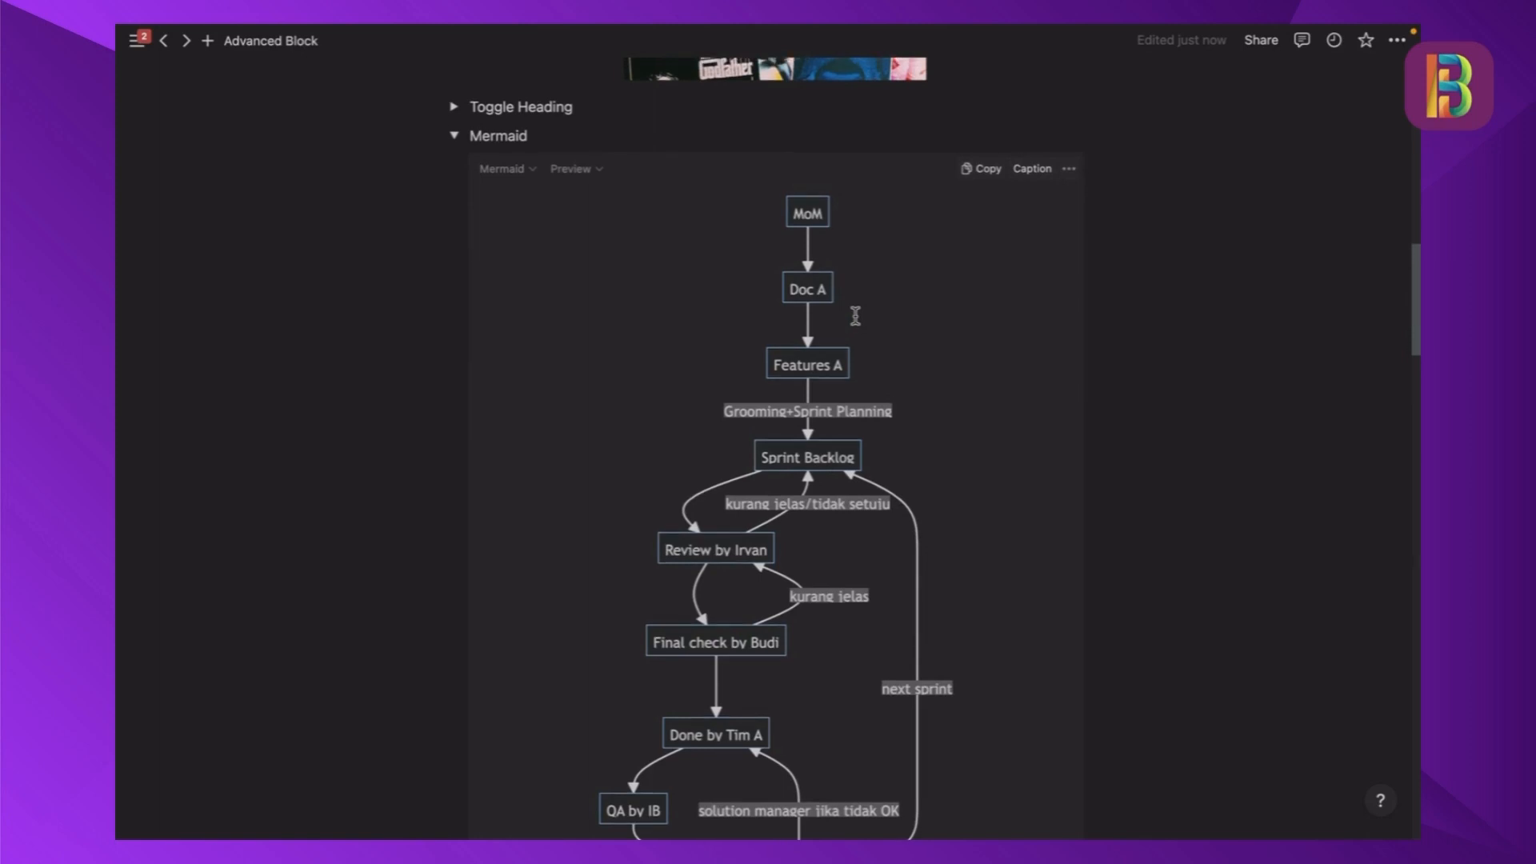
scroll(855, 317, "down", 1)
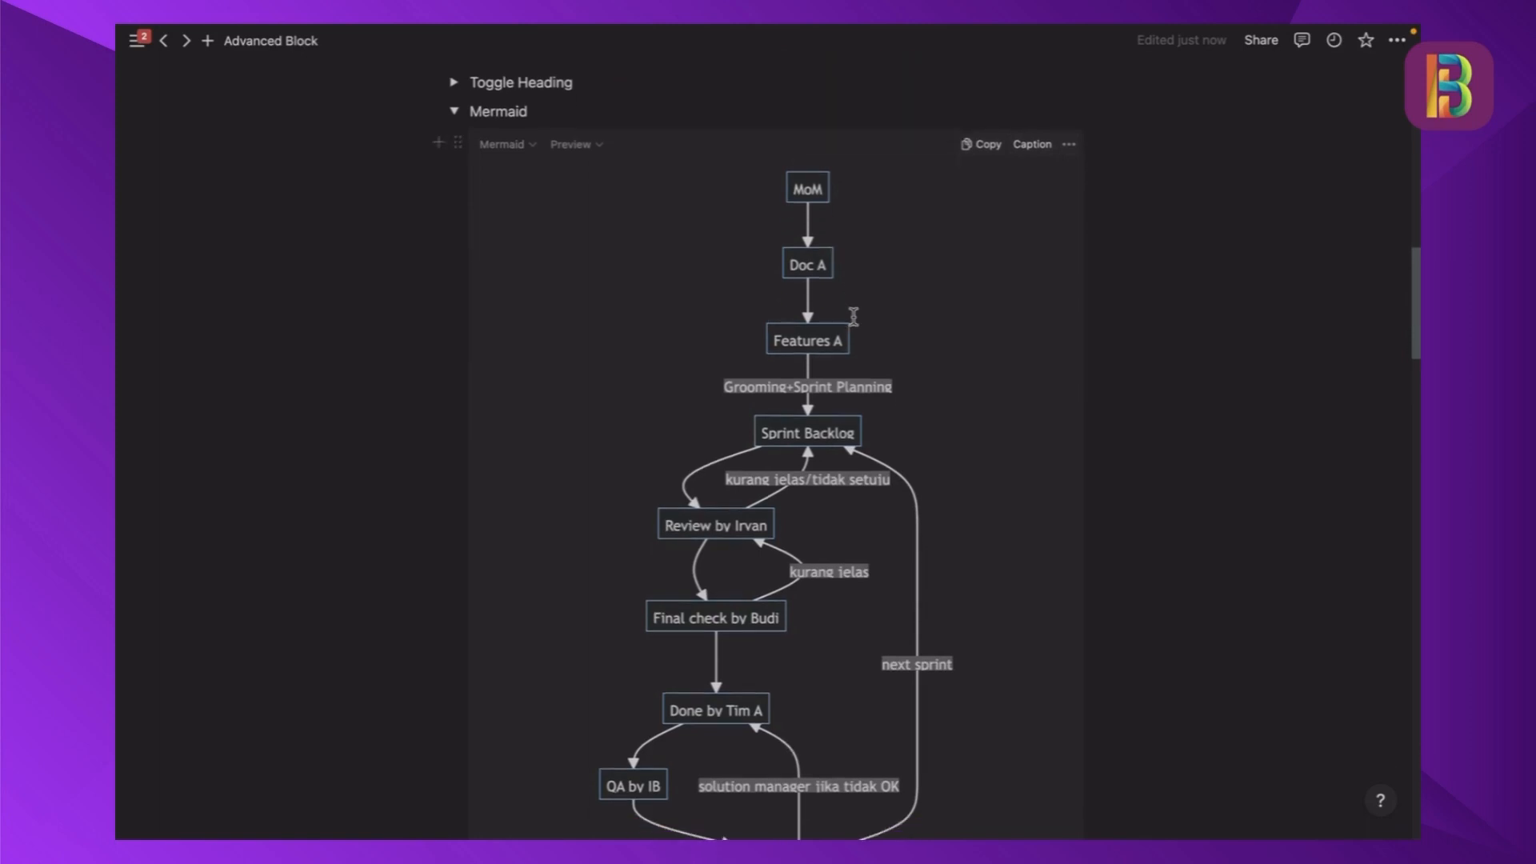
scroll(854, 316, "down", 2)
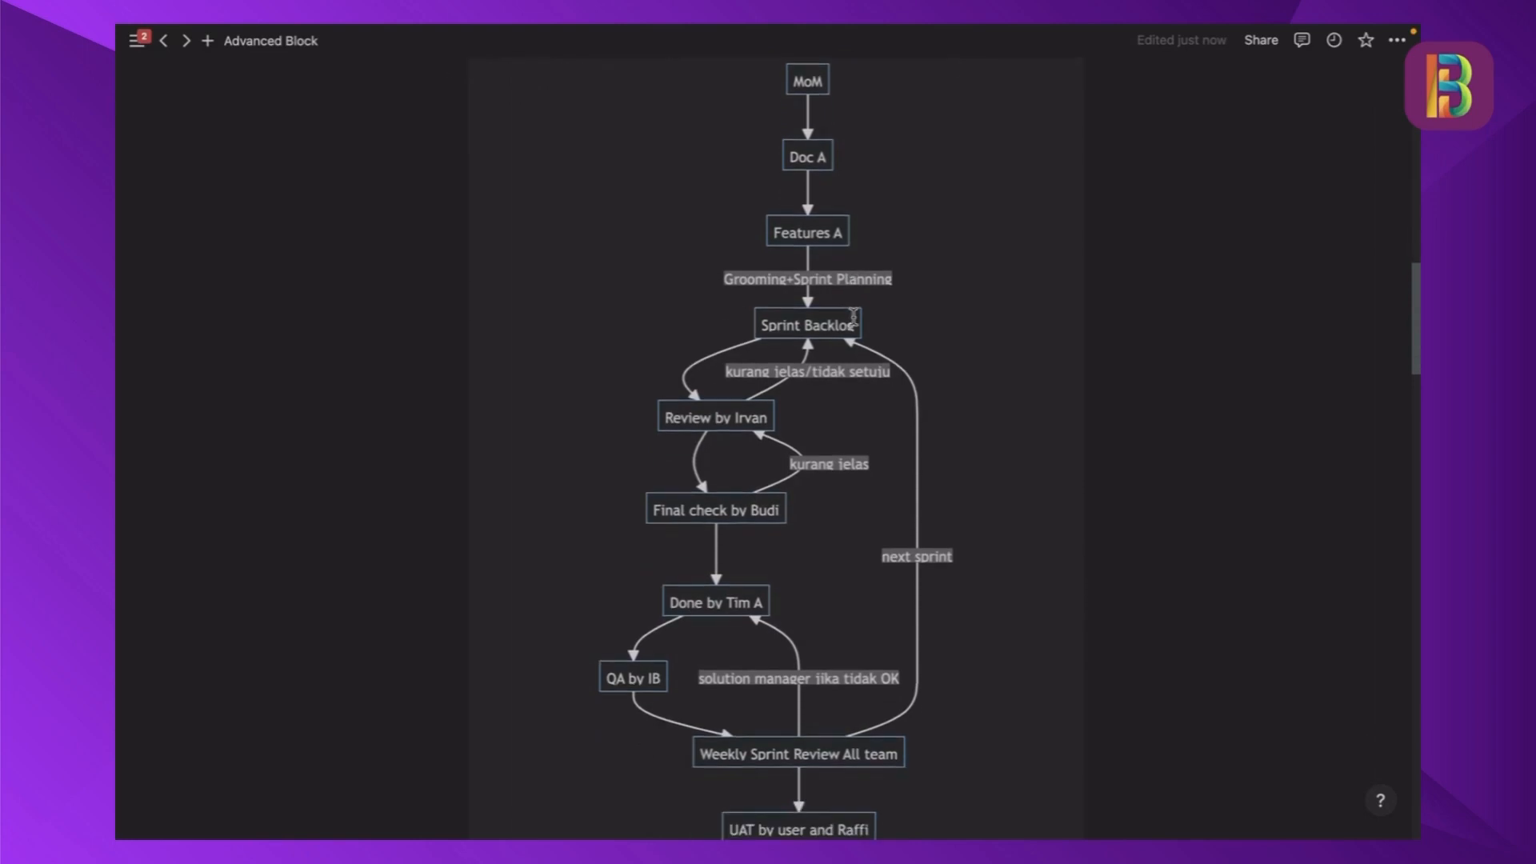
left_click(598, 106)
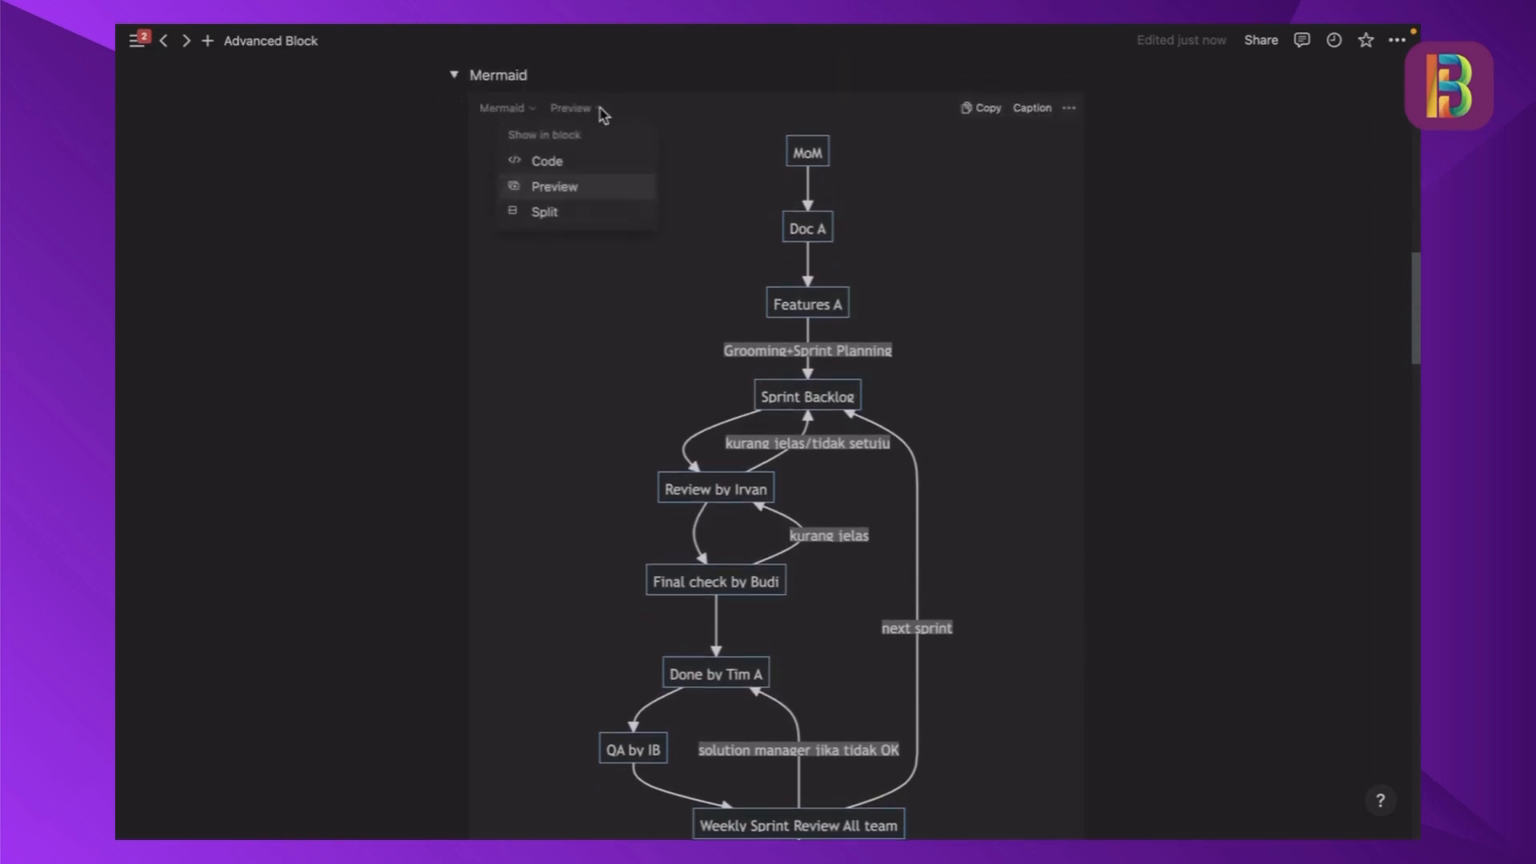
left_click(571, 161)
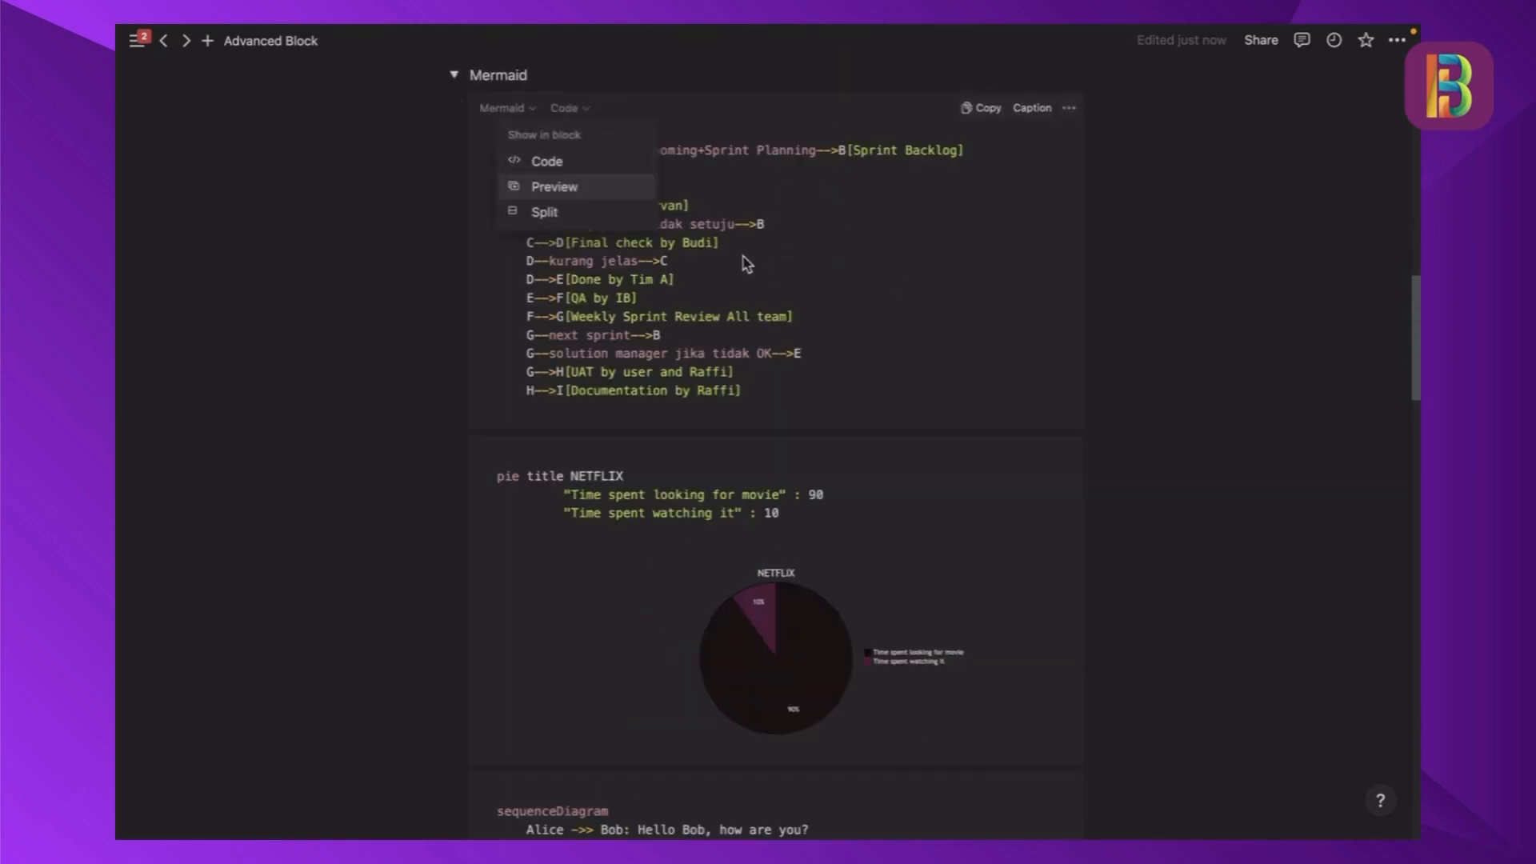
left_click(549, 213)
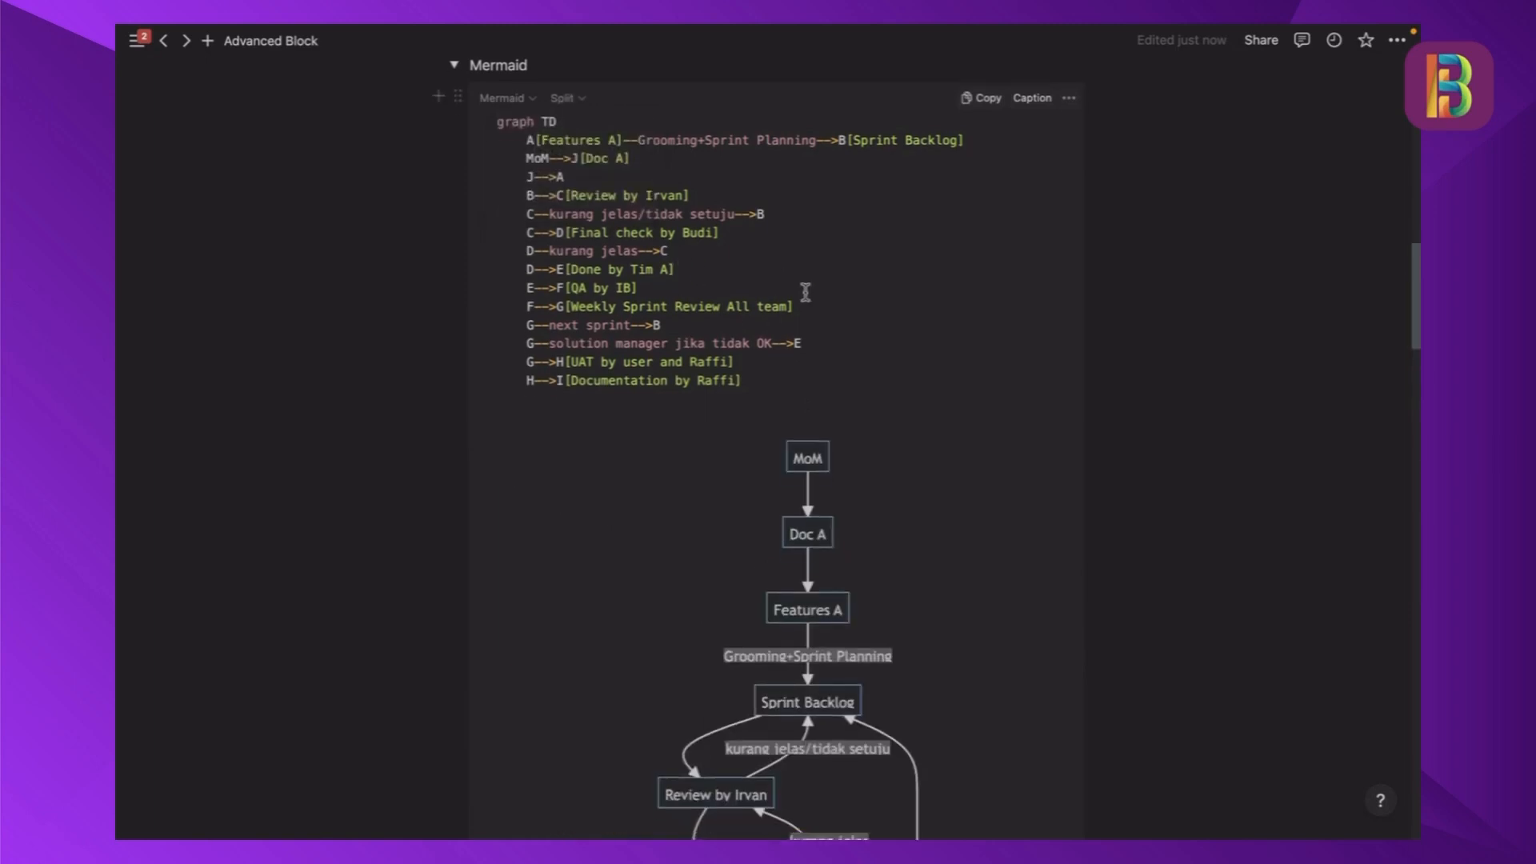
- Compare the flowchart's code with its rendered diagram and set the block back to Preview
scroll(808, 304, "down", 2)
scroll(827, 320, "down", 6)
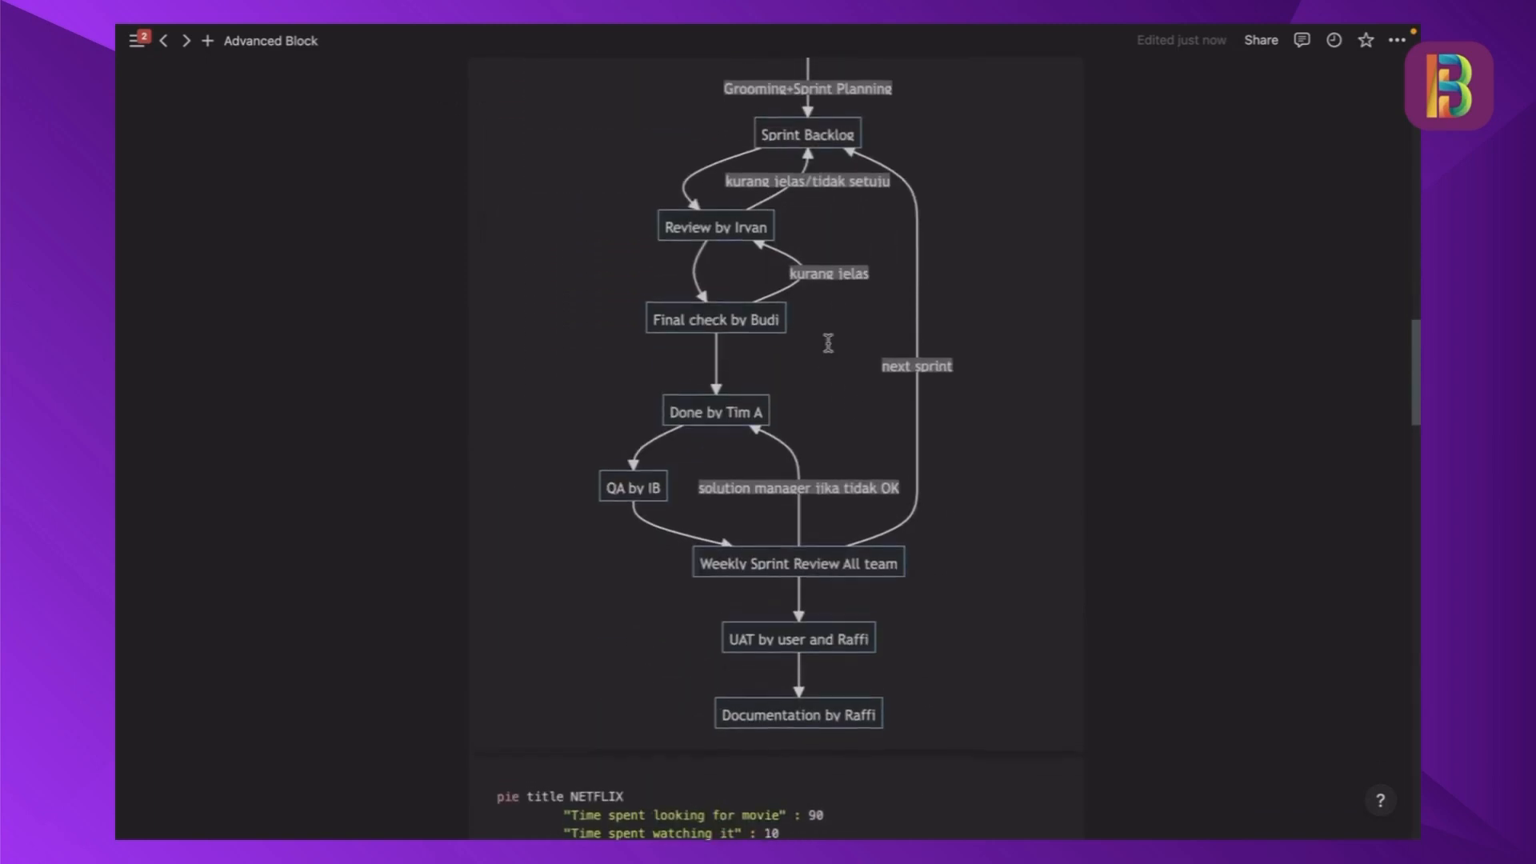
scroll(829, 344, "up", 2)
scroll(829, 343, "up", 7)
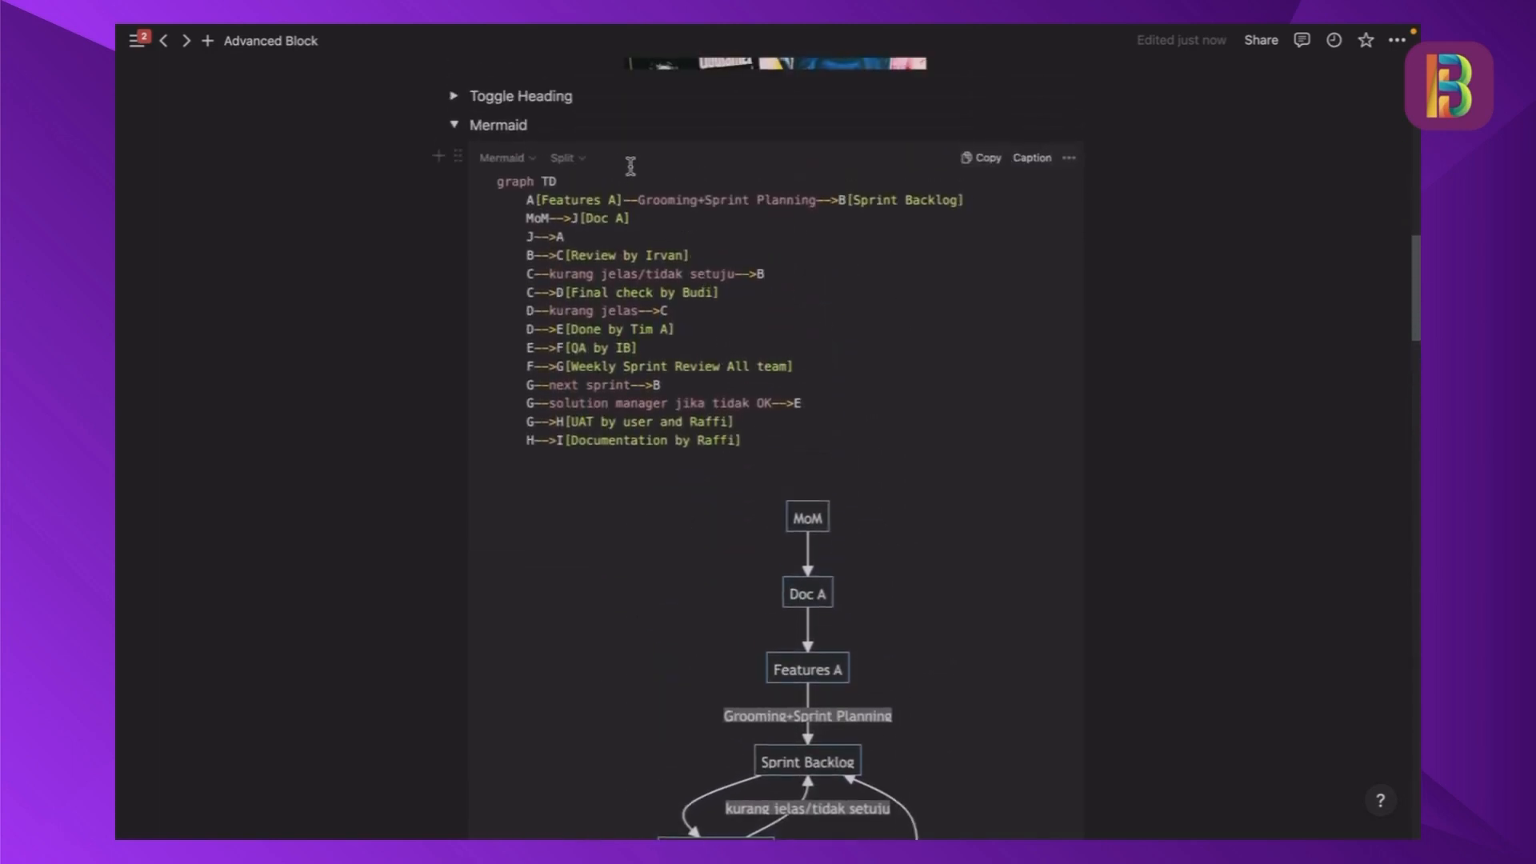
left_click(568, 158)
left_click(548, 237)
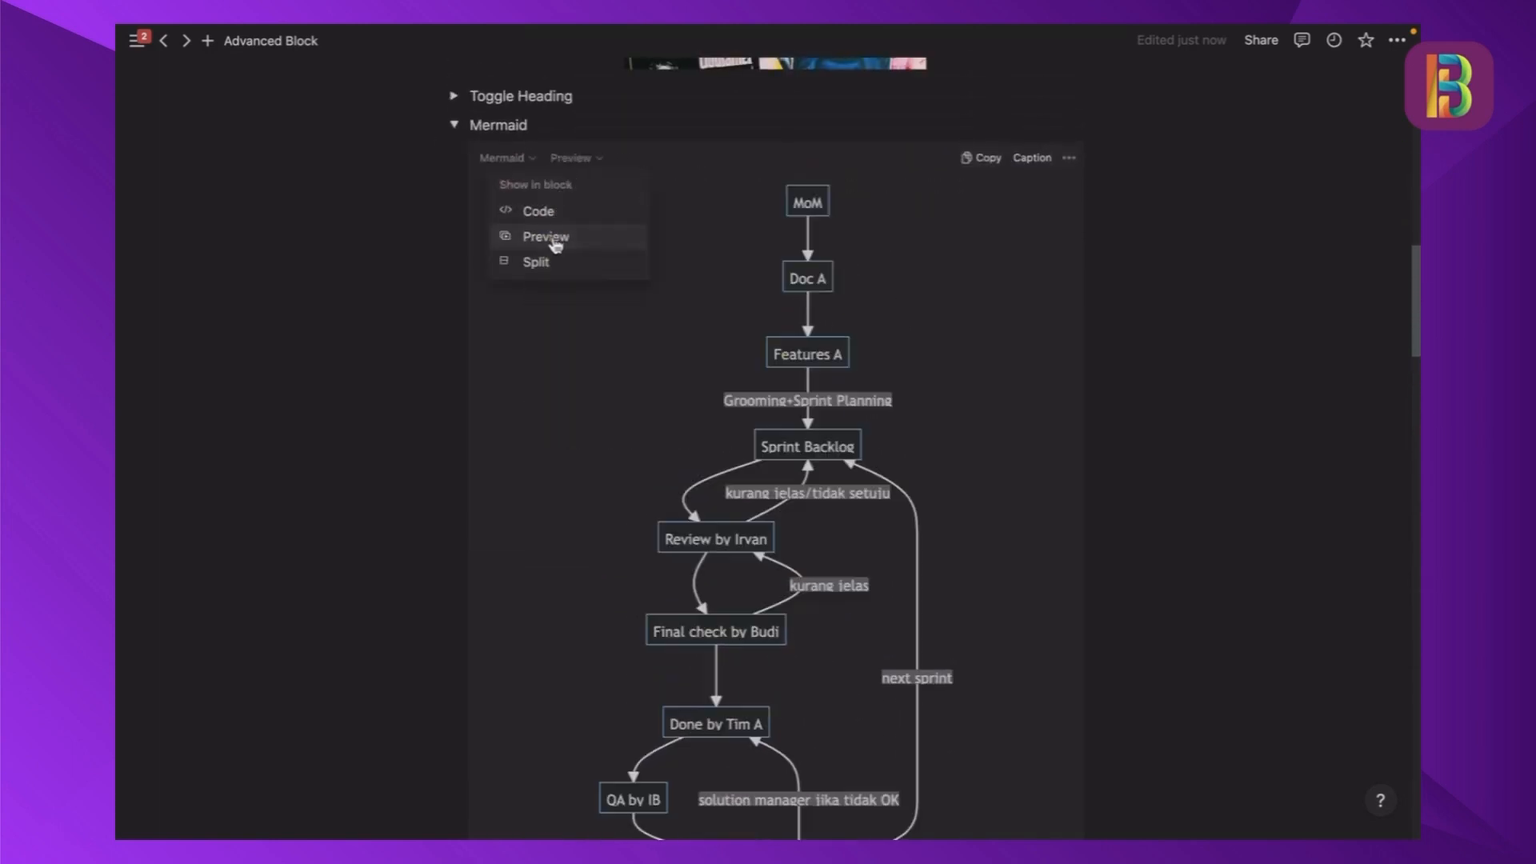
- Try the NETFLIX pie chart block in Code and Preview and return it to Split
scroll(1022, 333, "down", 12)
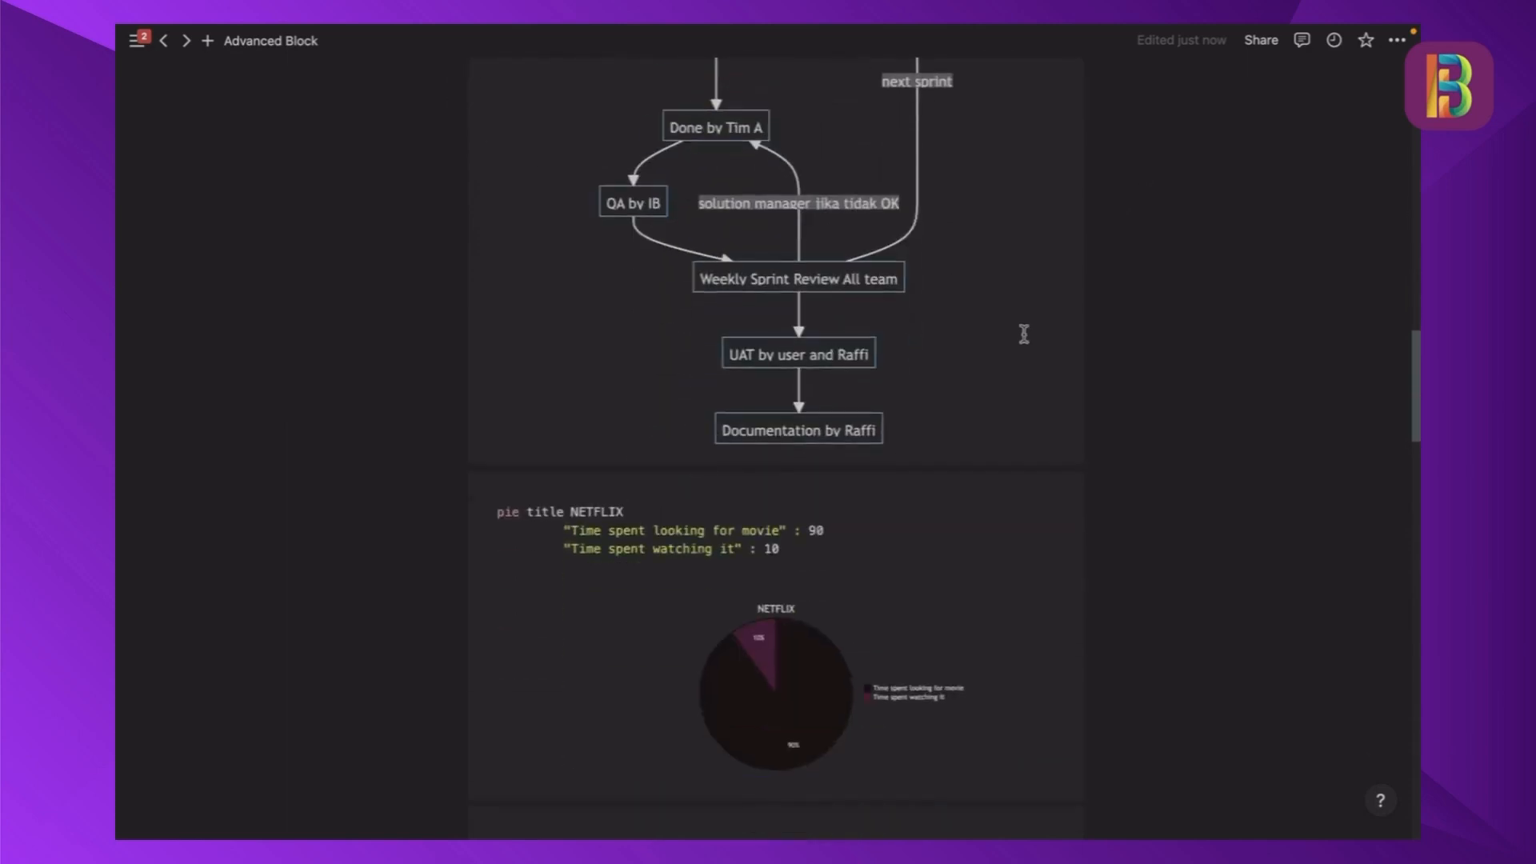
scroll(1019, 341, "down", 1)
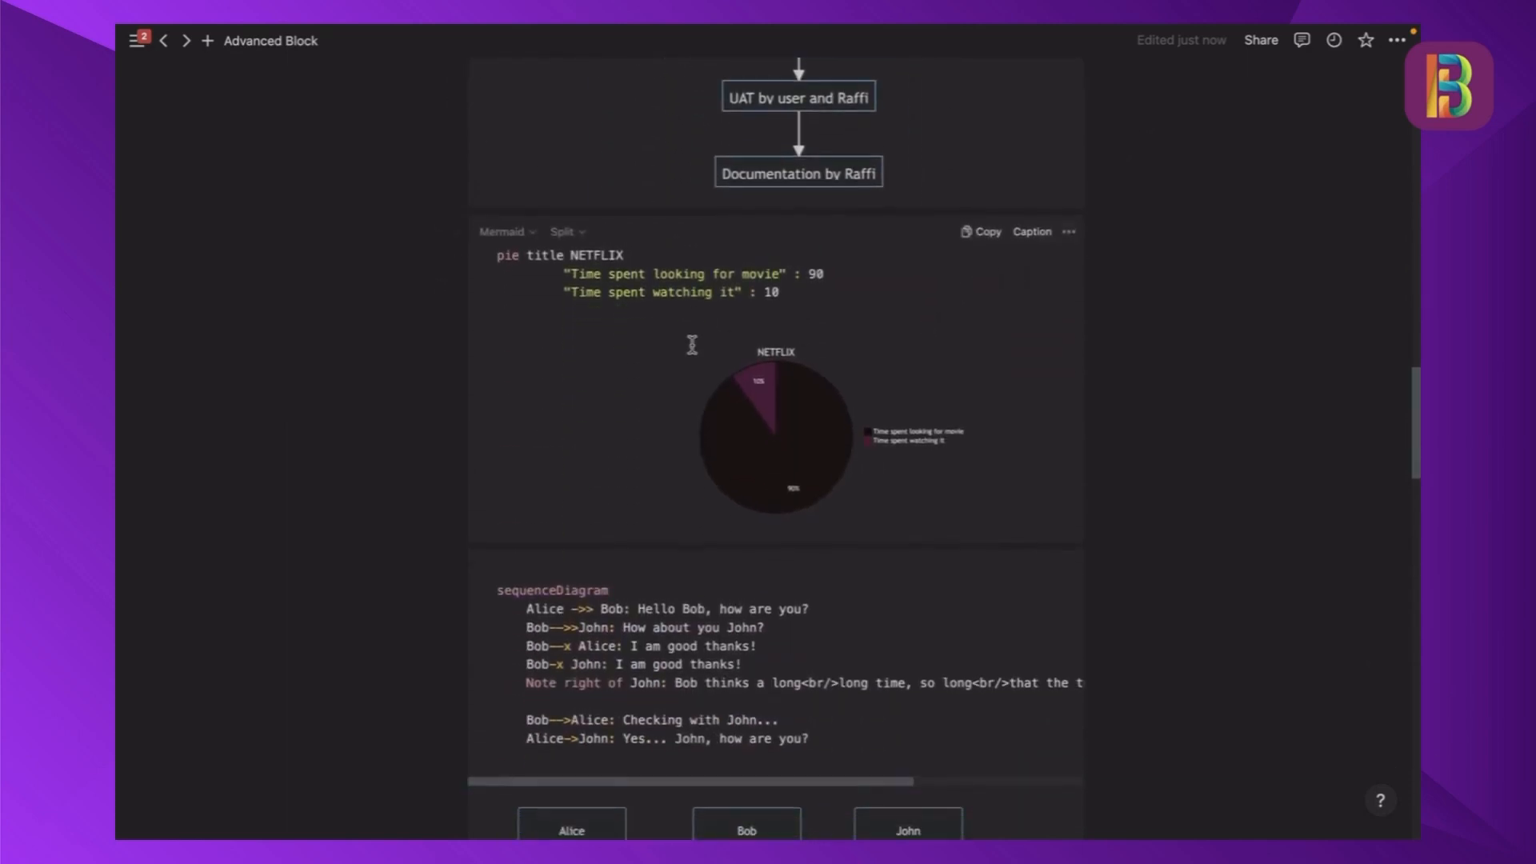
left_click(575, 232)
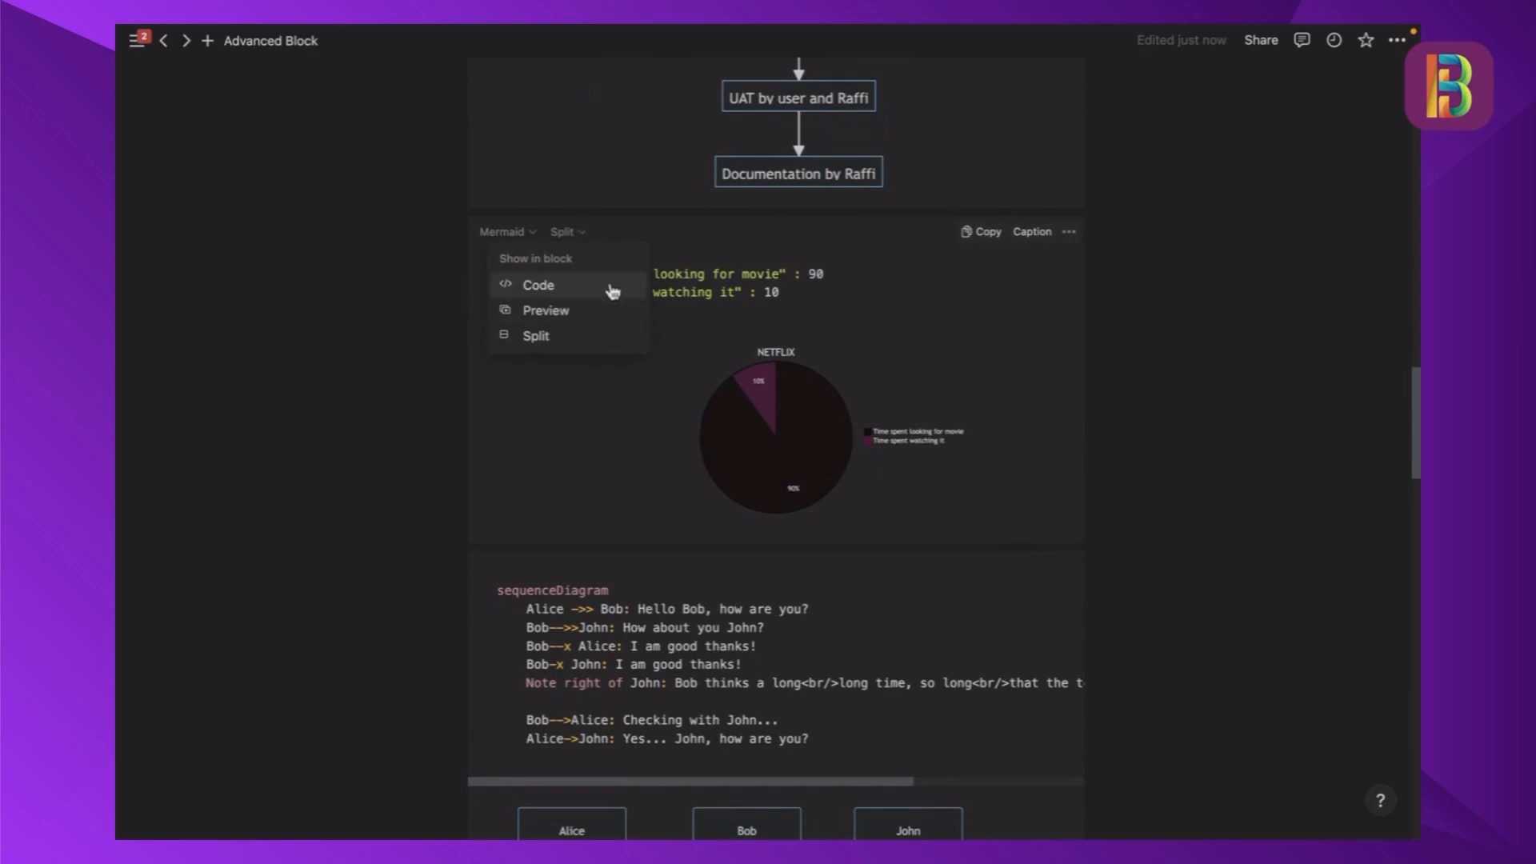
left_click(566, 233)
left_click(576, 234)
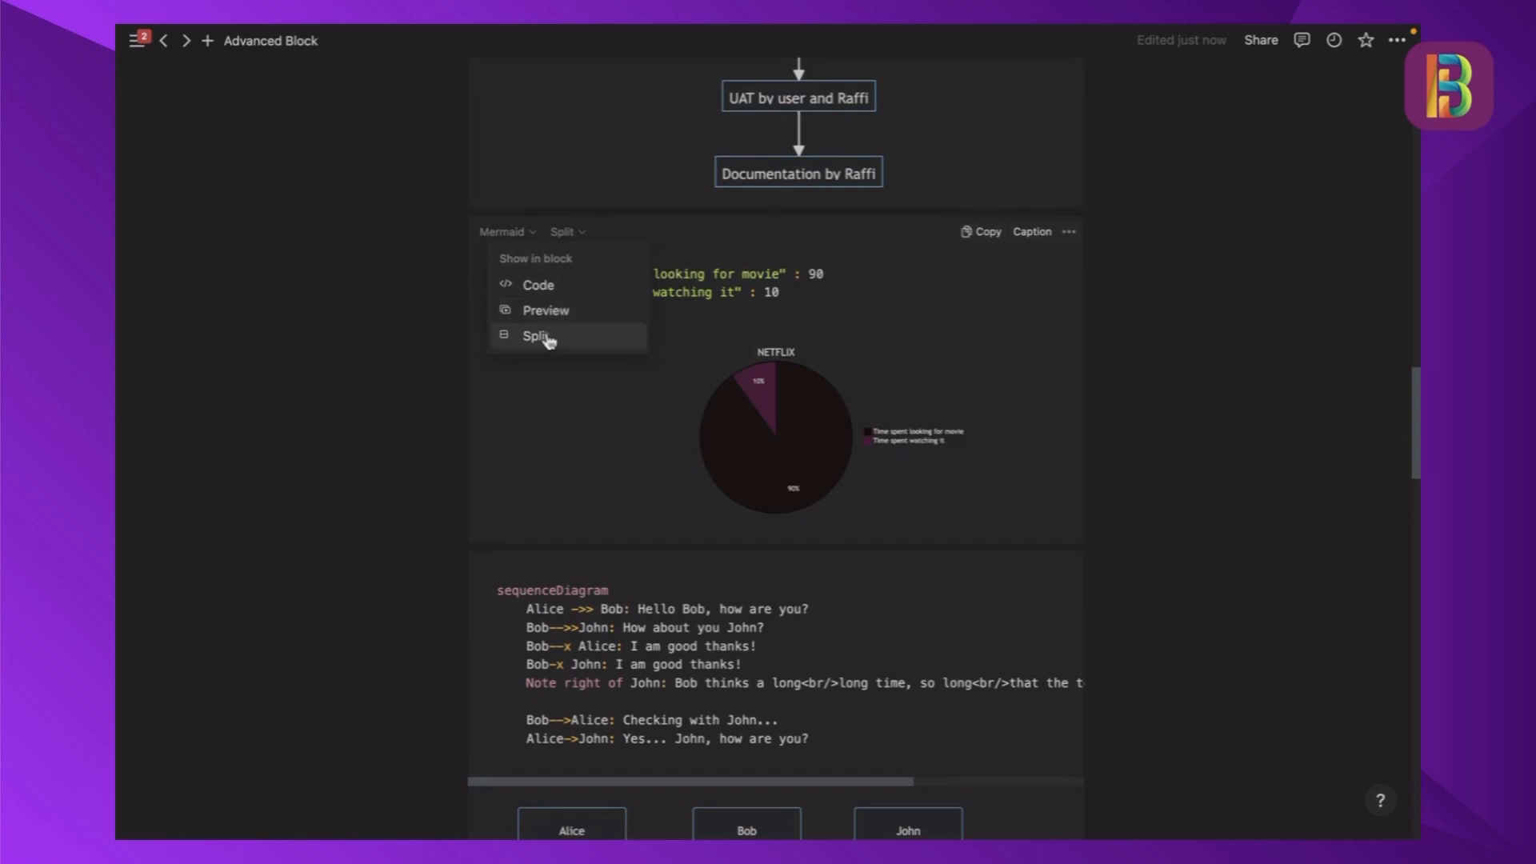
left_click(546, 288)
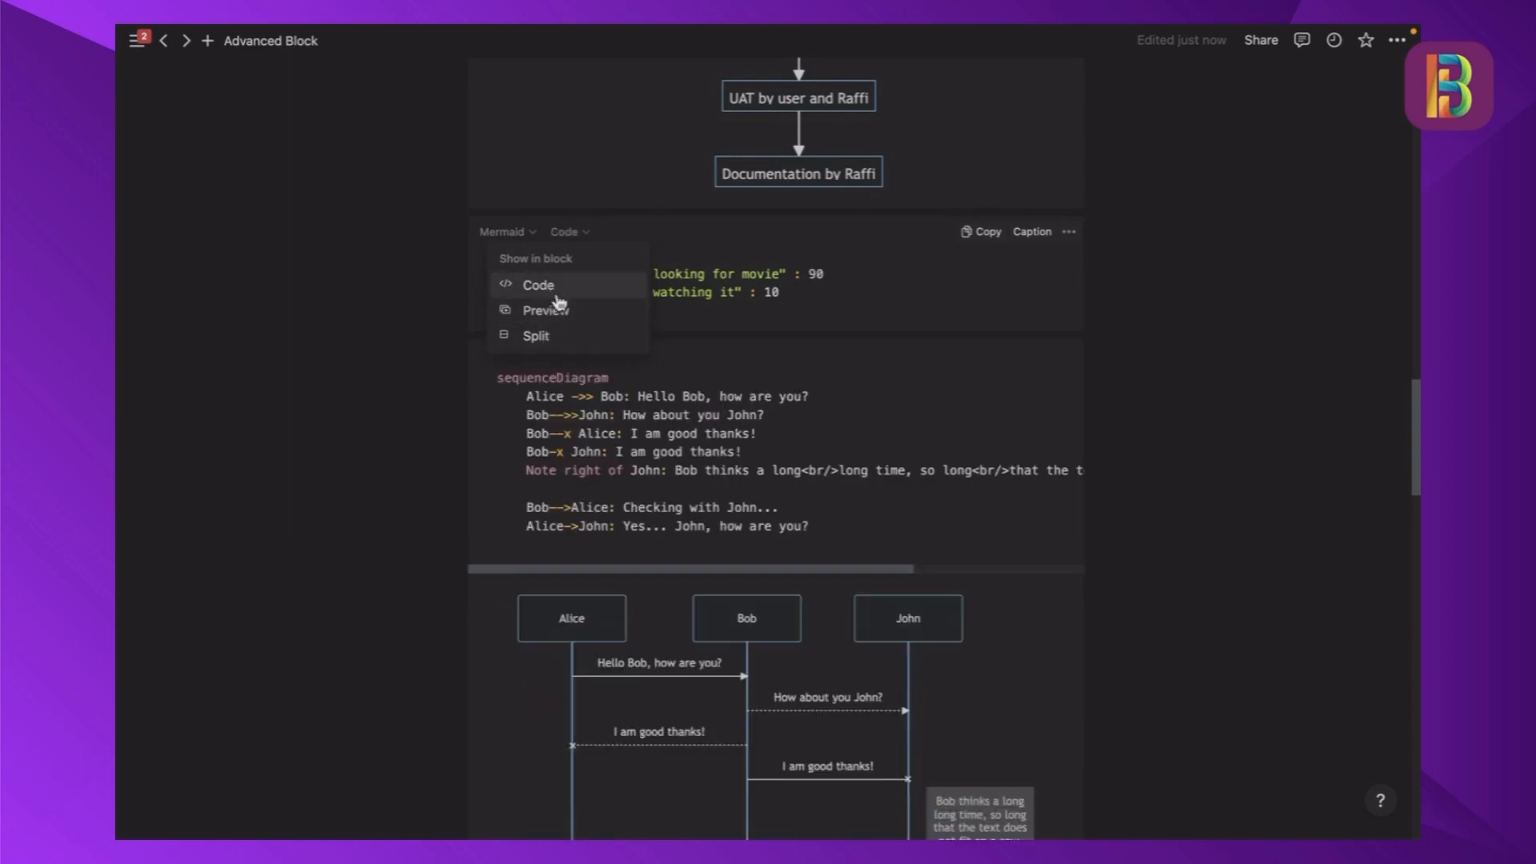
left_click(565, 232)
left_click(555, 311)
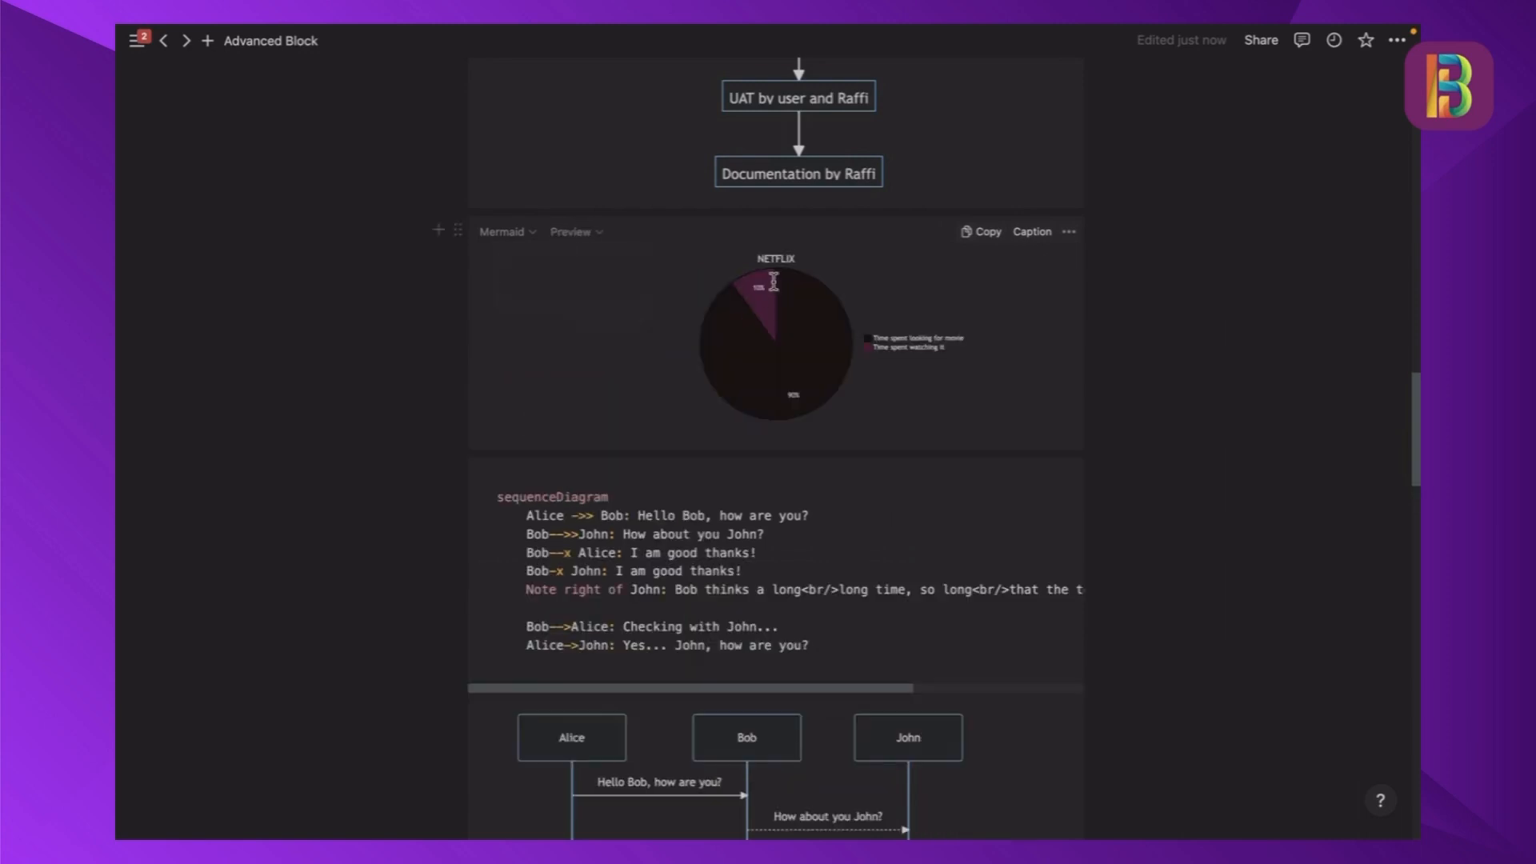
left_click(580, 234)
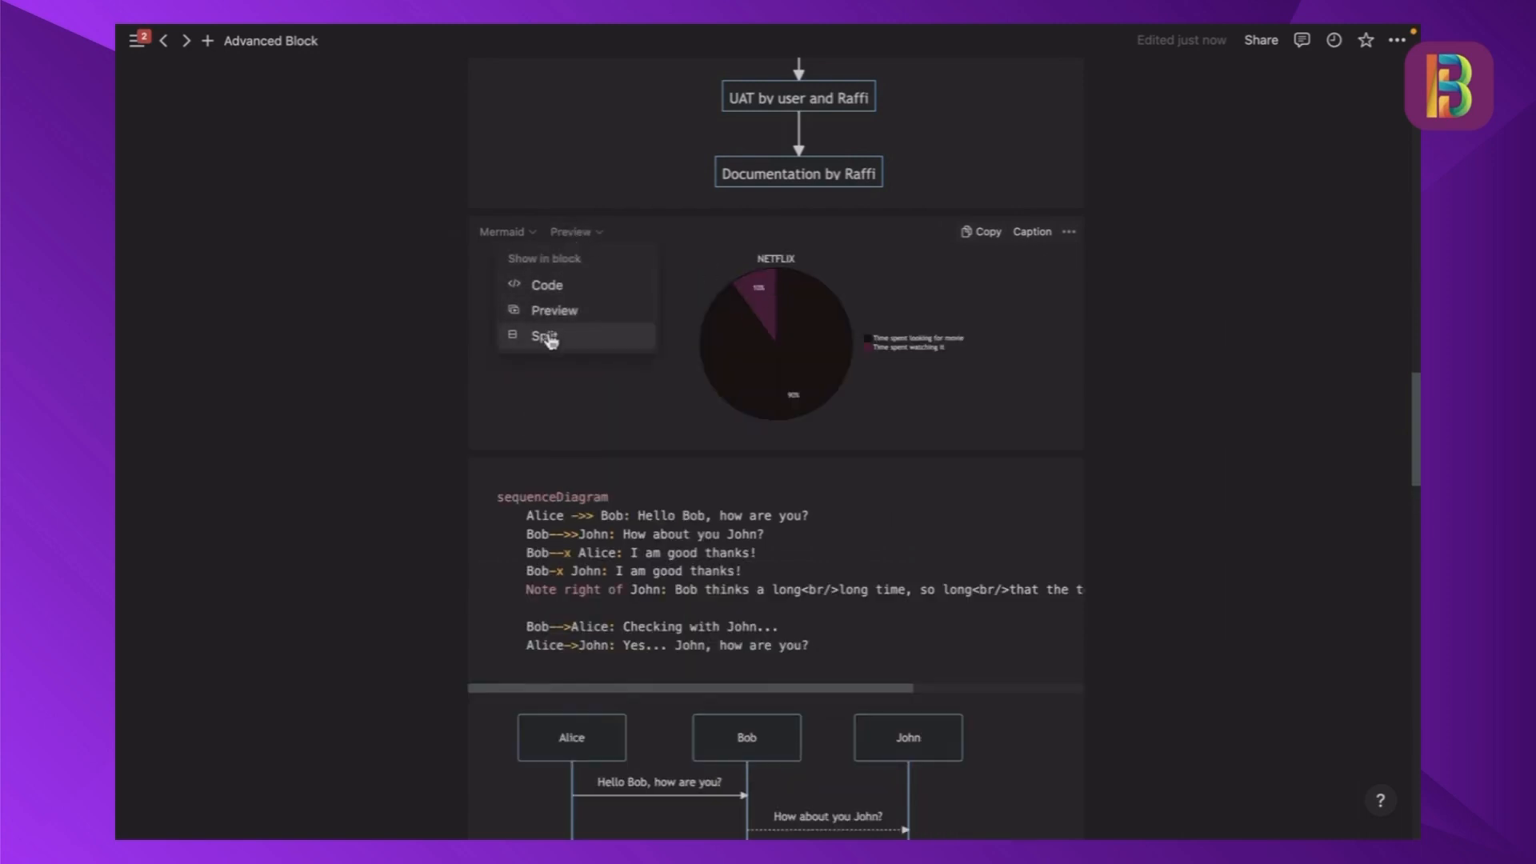
left_click(545, 336)
- Look through the remaining Mermaid examples: the sequence diagram, the graph LR flowchart and the My working day journey
scroll(747, 258, "down", 1)
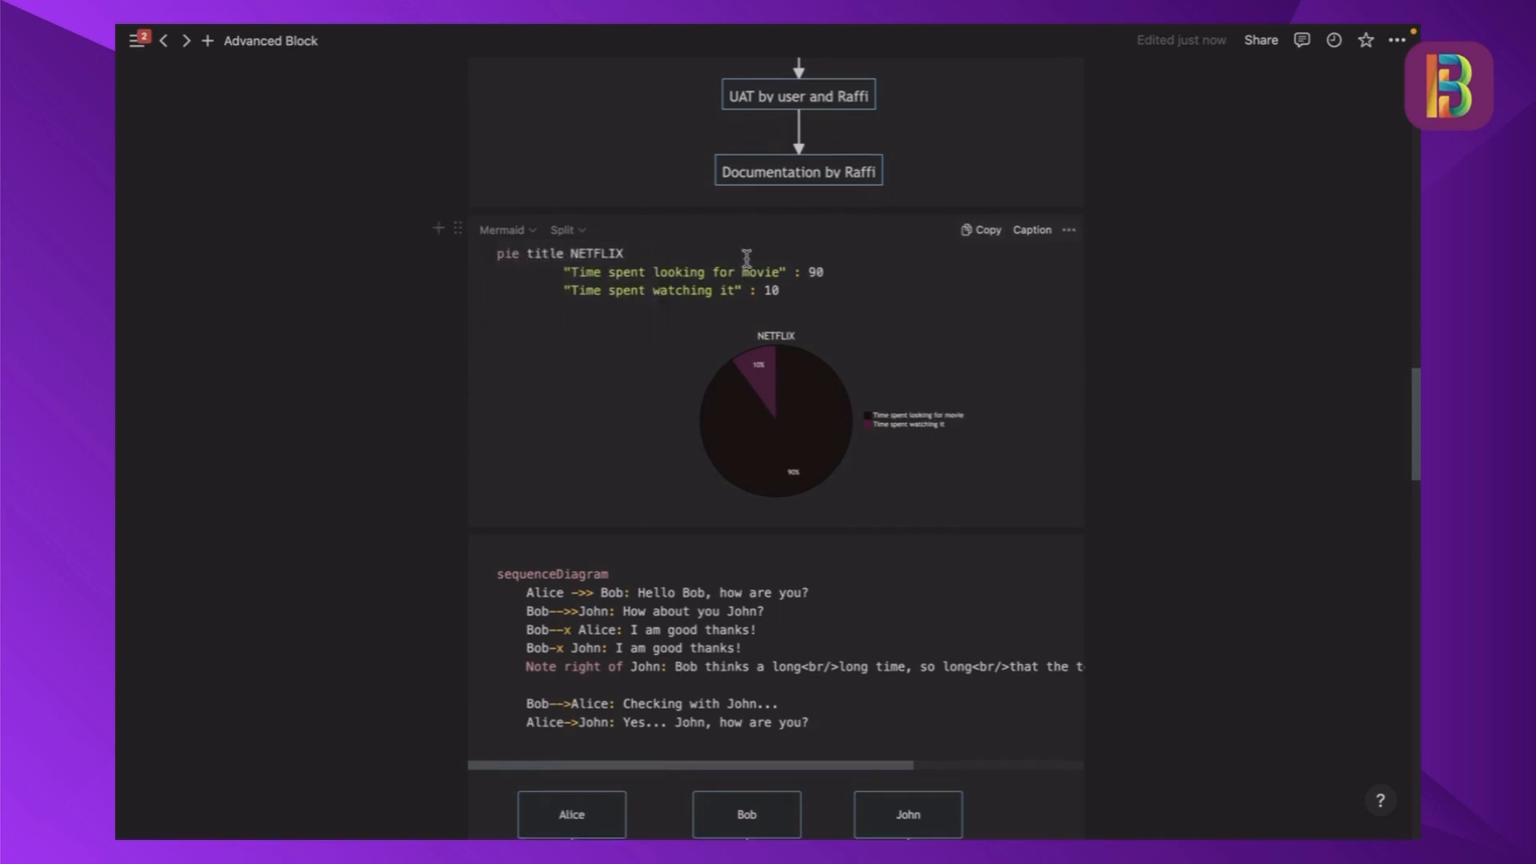
scroll(747, 258, "down", 5)
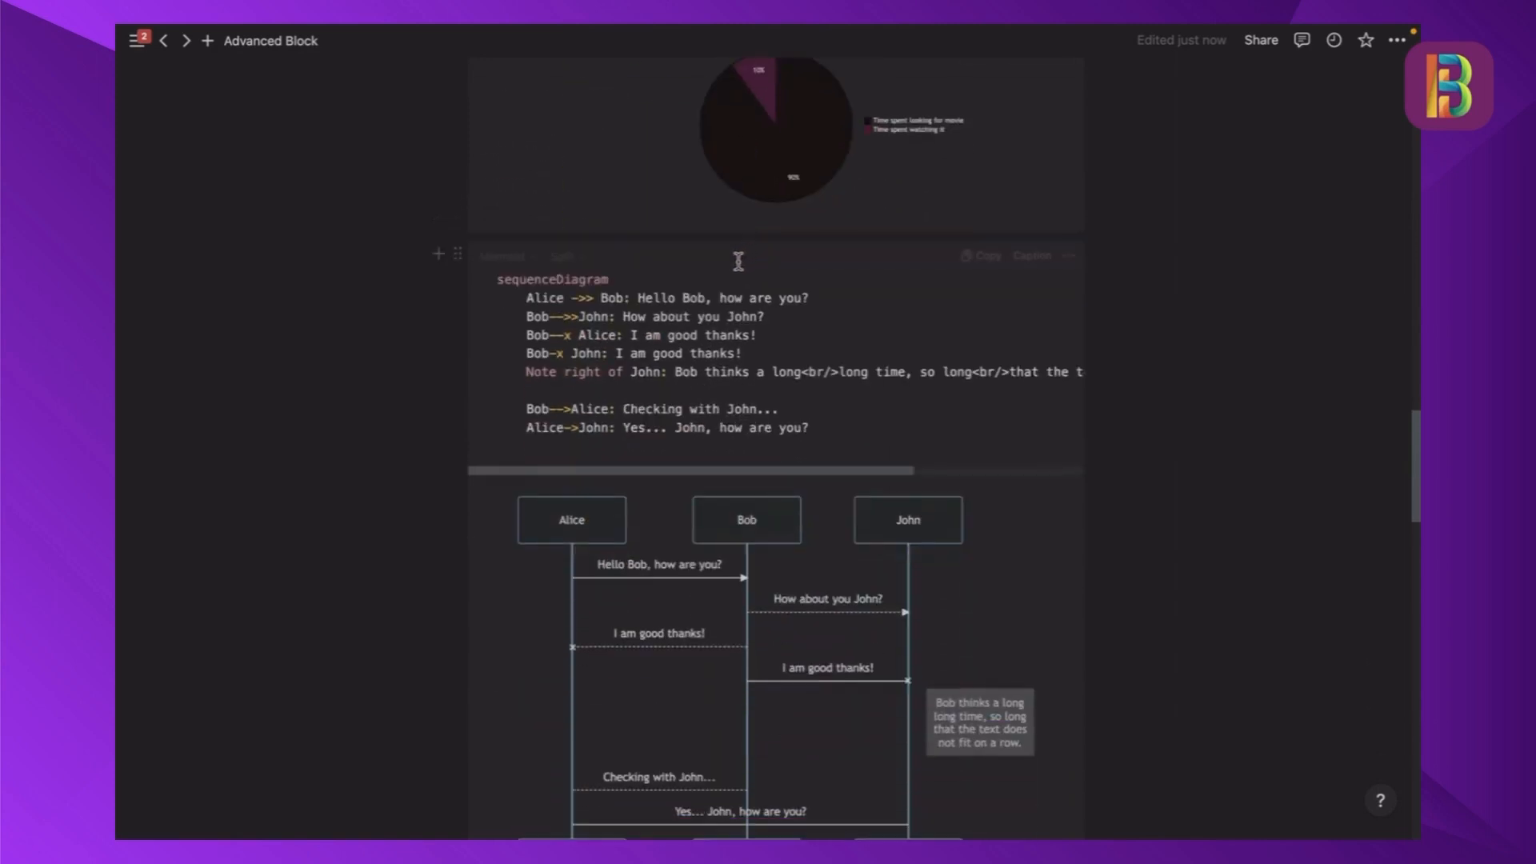
scroll(676, 266, "down", 3)
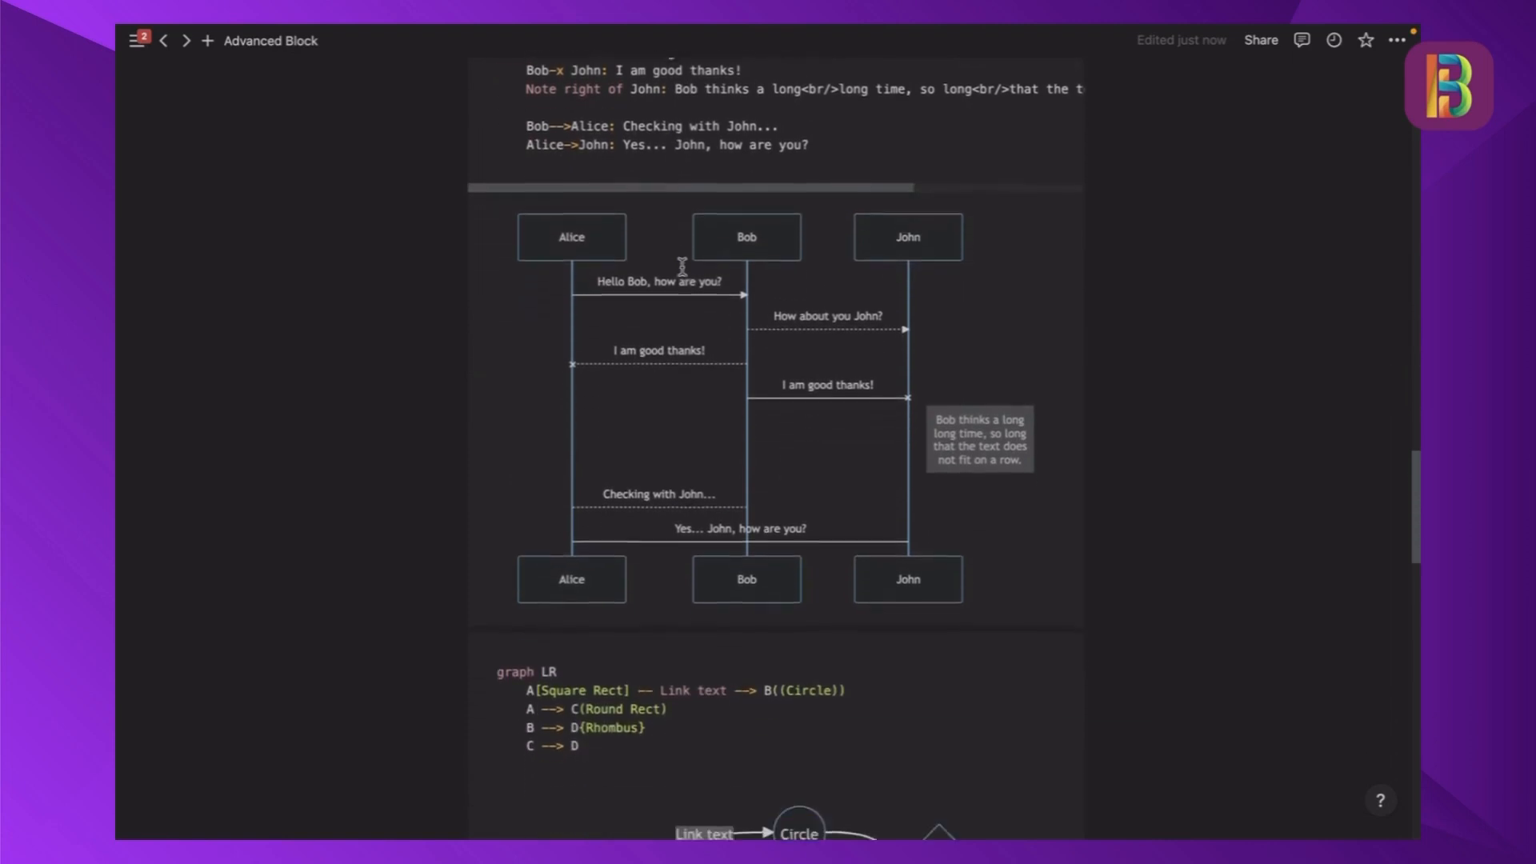
scroll(724, 274, "down", 6)
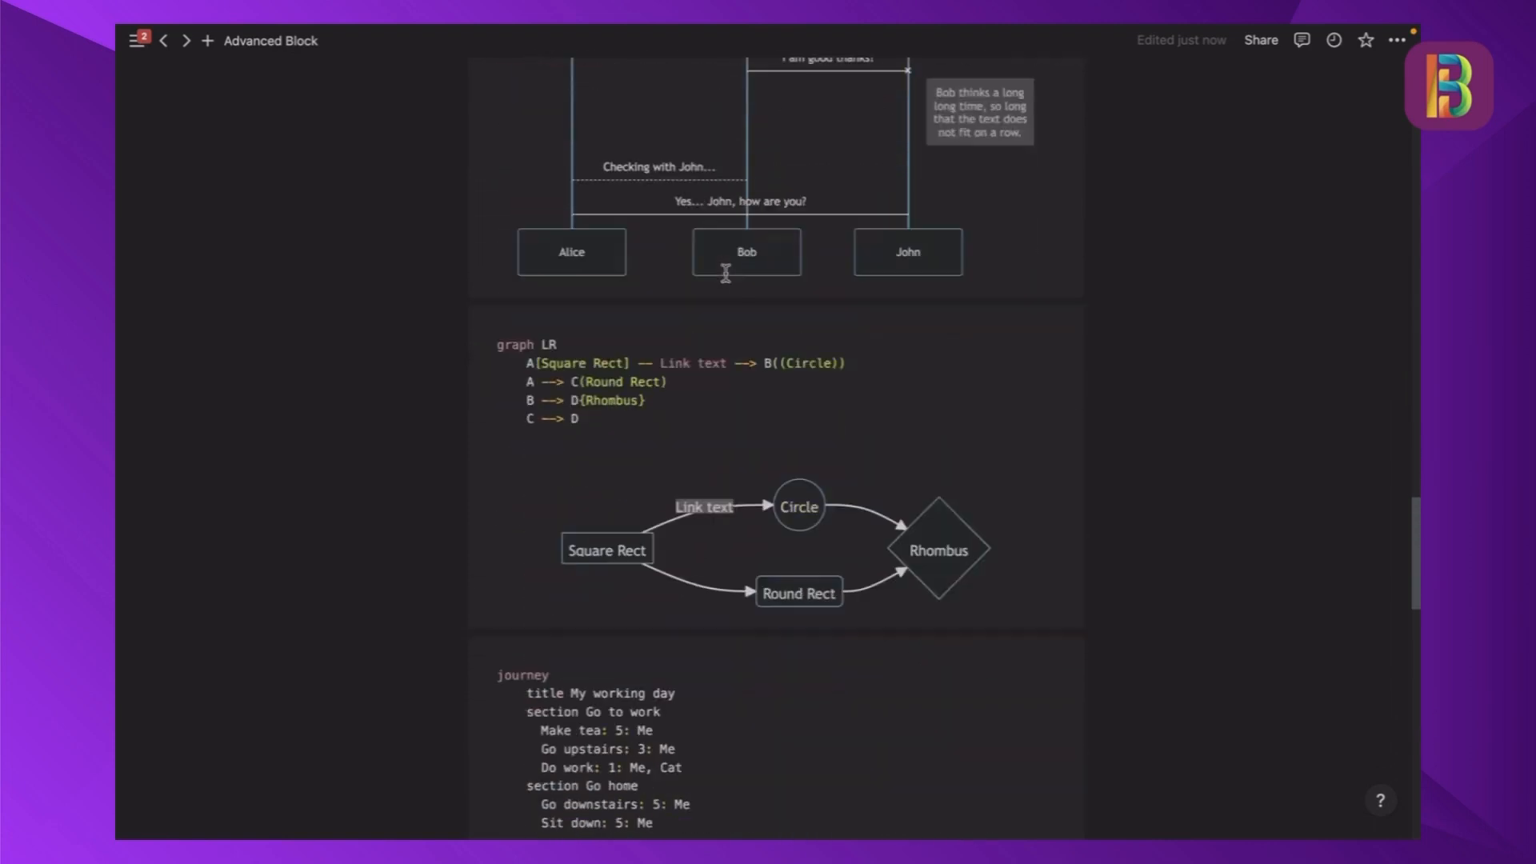
scroll(726, 274, "down", 1)
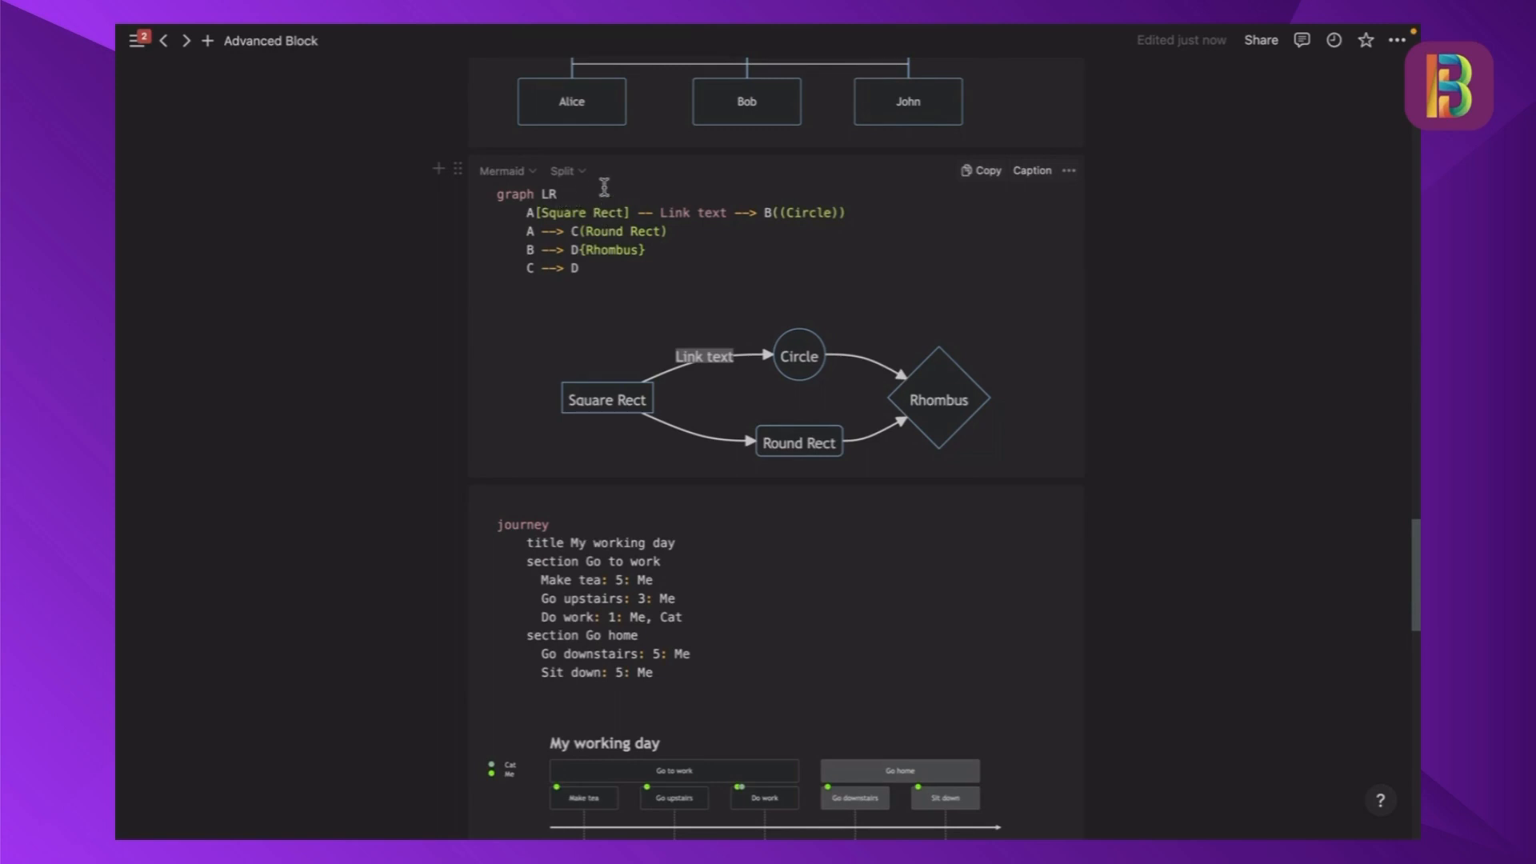
scroll(720, 312, "down", 5)
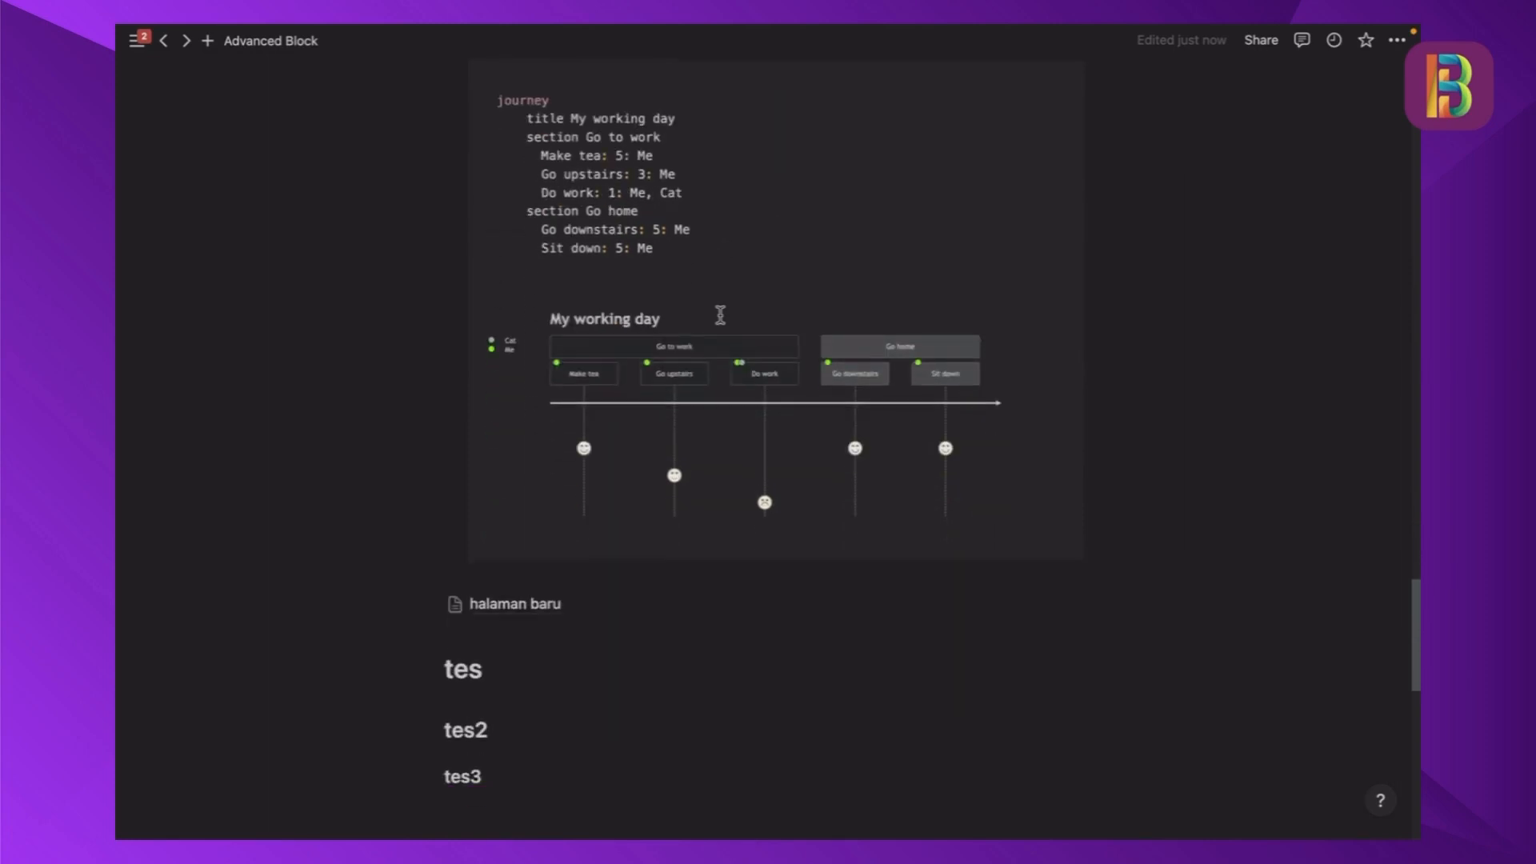
scroll(705, 316, "up", 1)
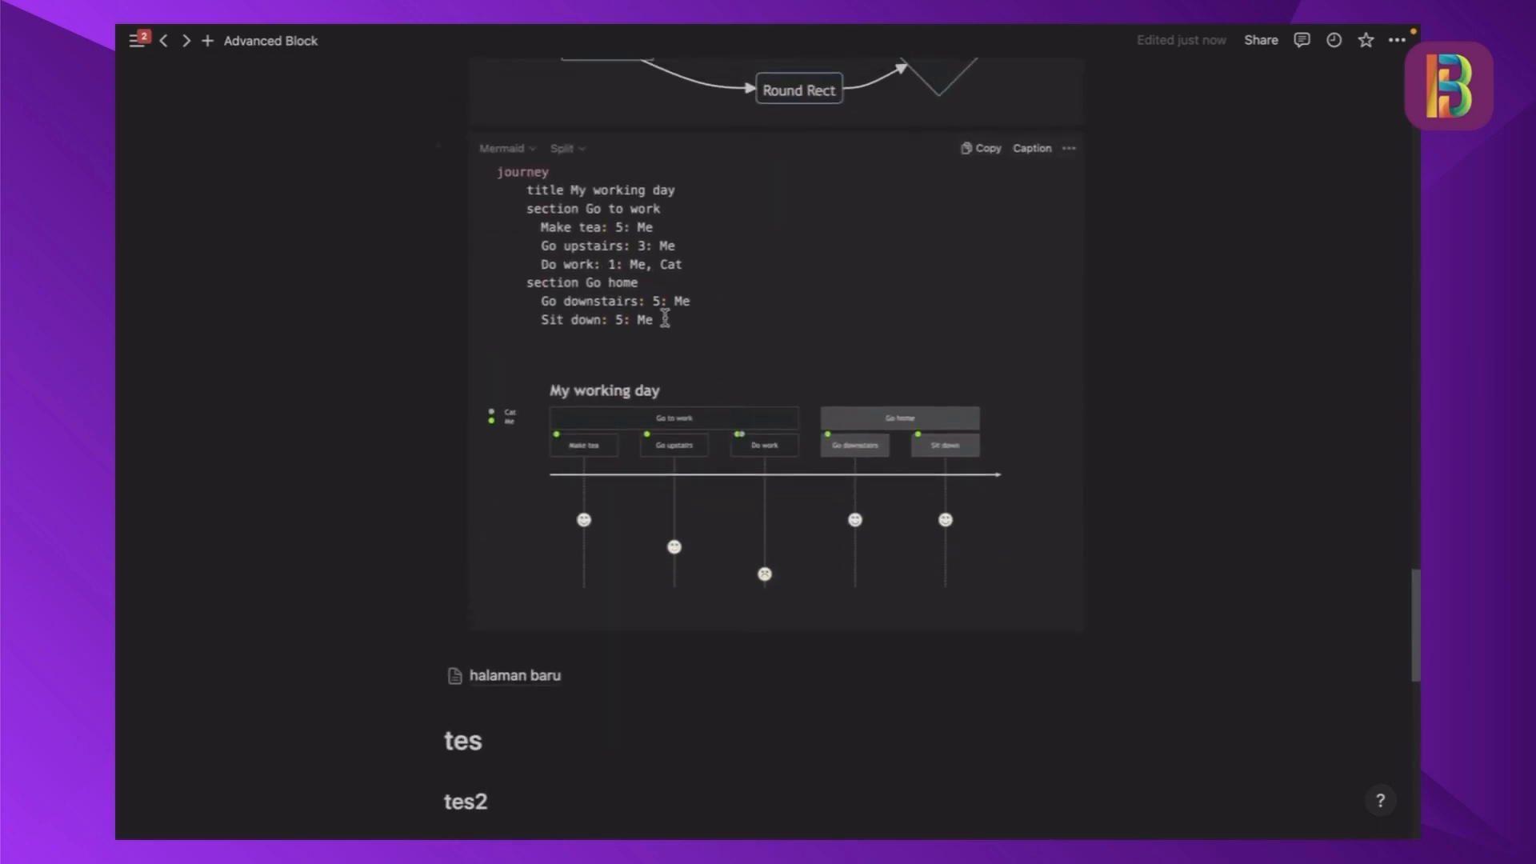
scroll(705, 407, "down", 1)
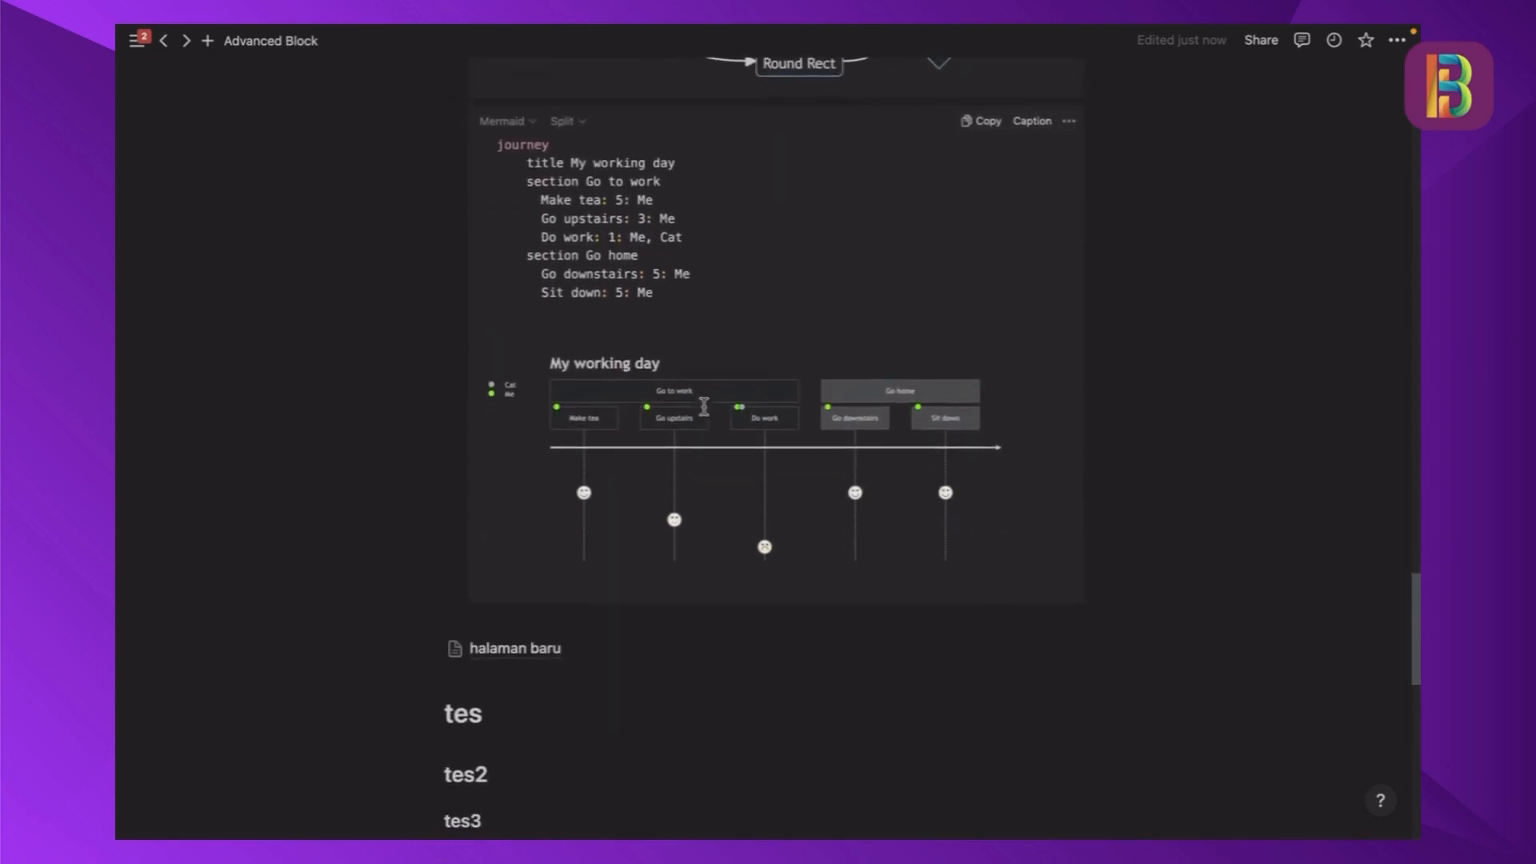
scroll(938, 429, "down", 1)
scroll(865, 432, "up", 1)
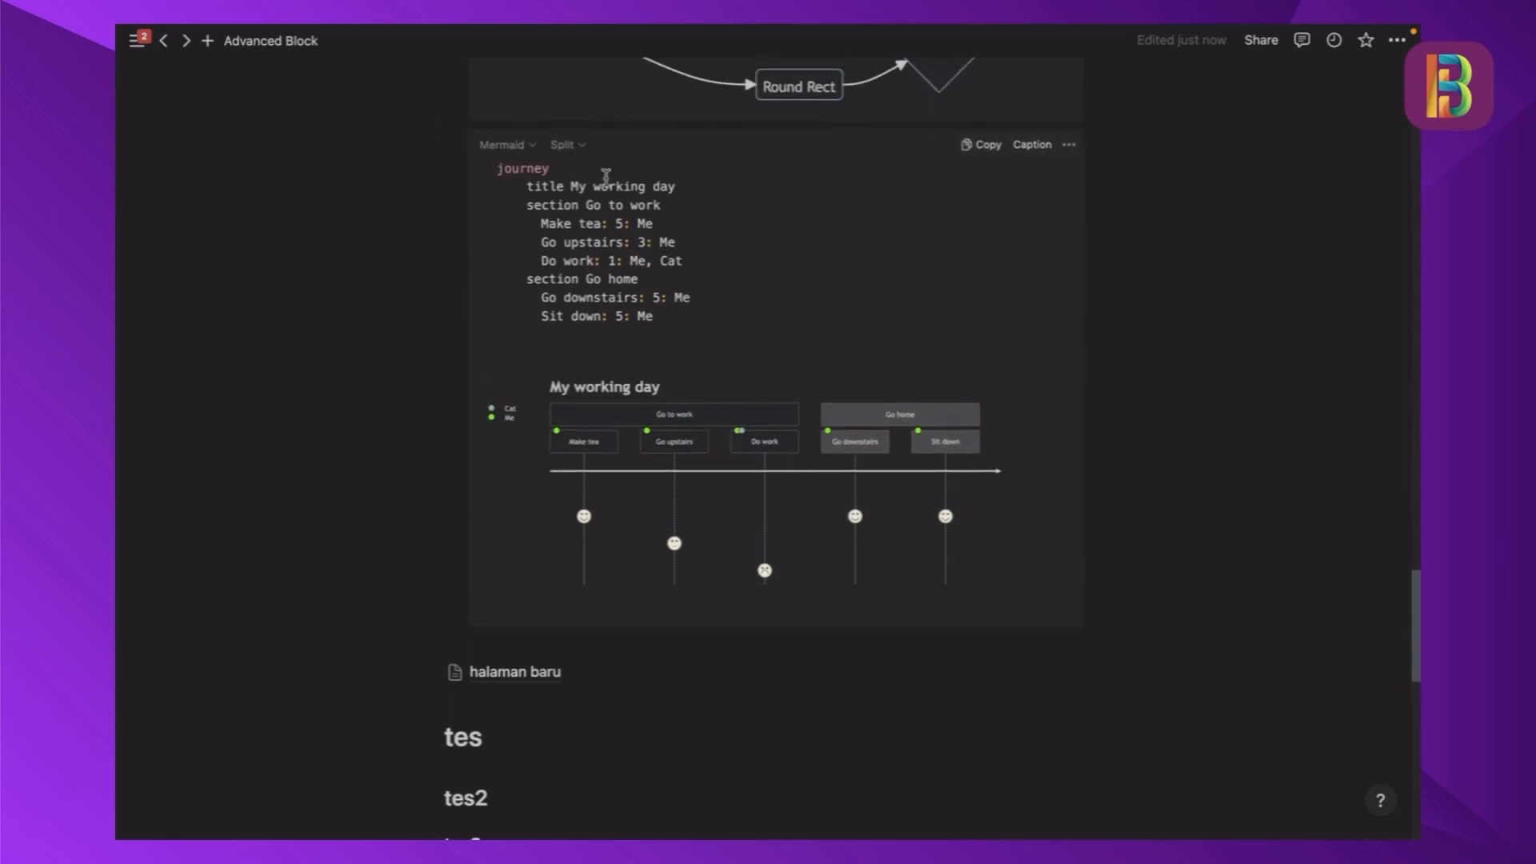
- Set the My working day journey block to show only its Preview
left_click(564, 145)
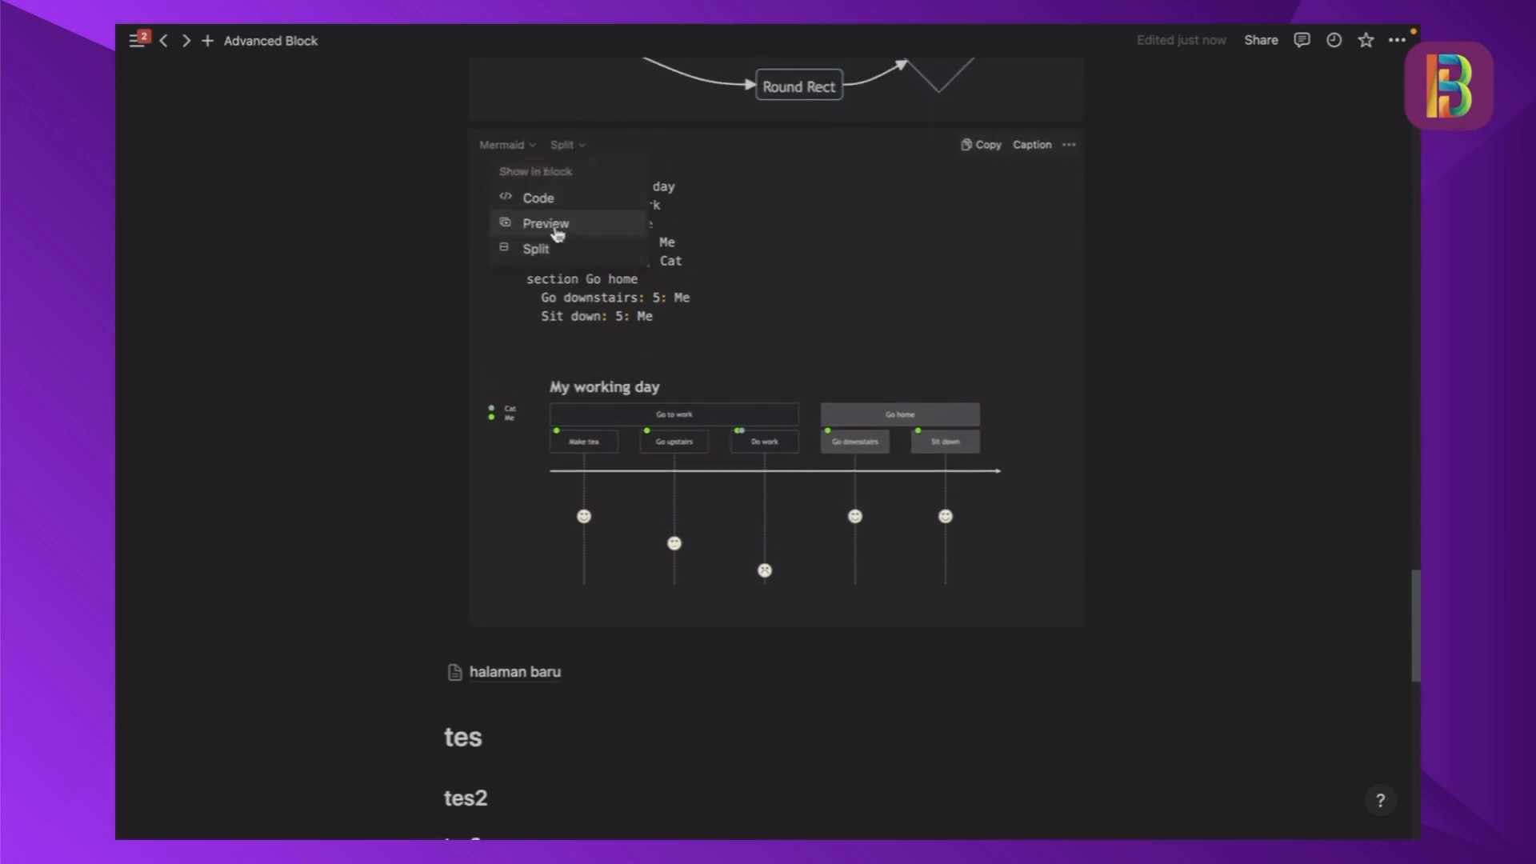
left_click(558, 228)
left_click(1162, 249)
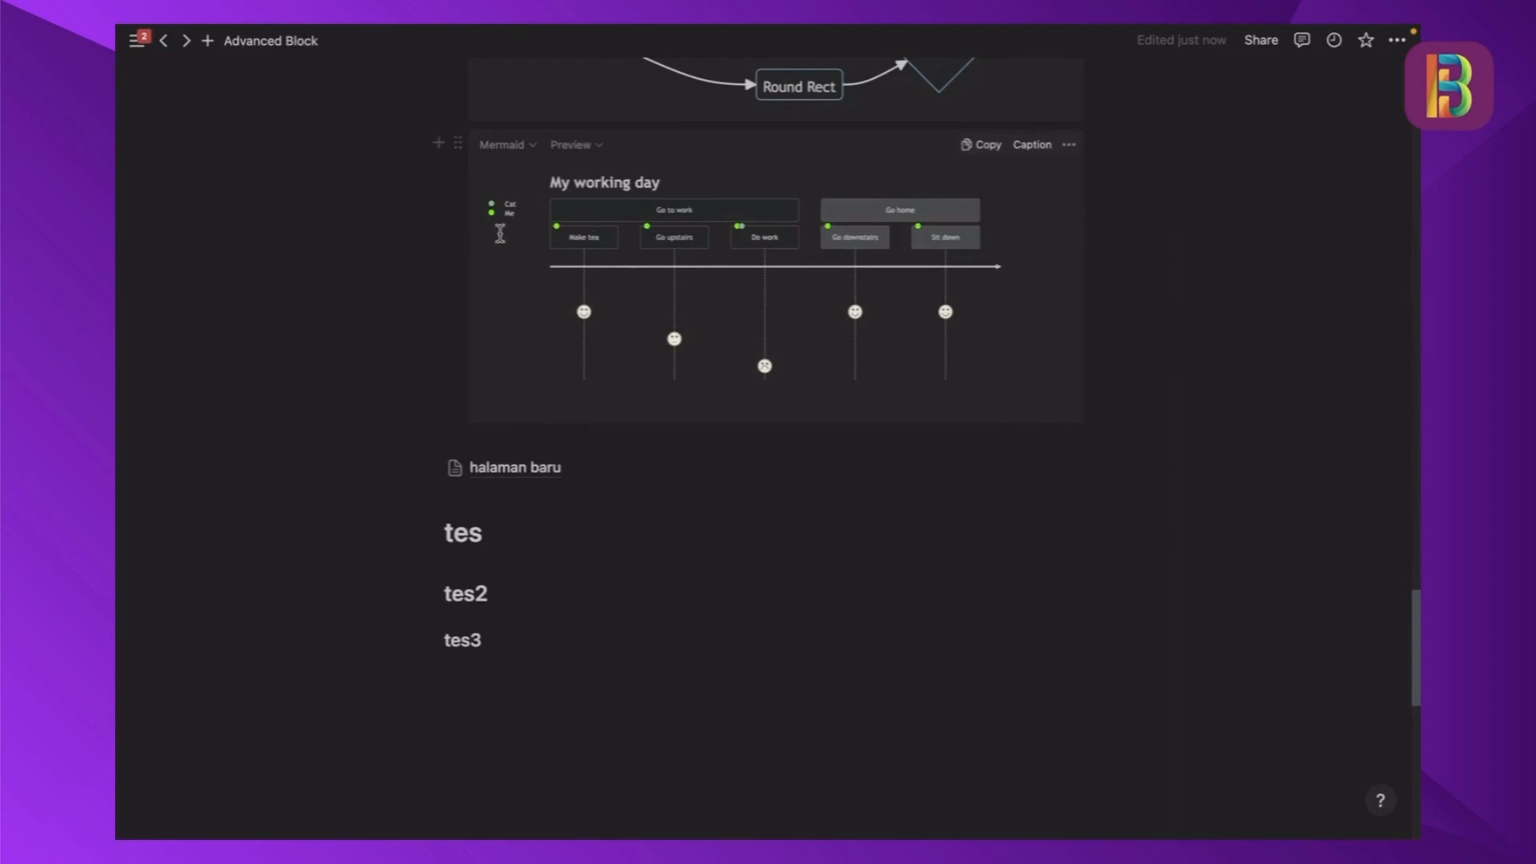
- Display the My working day journey block as Code and return it to Preview
scroll(678, 240, "up", 1)
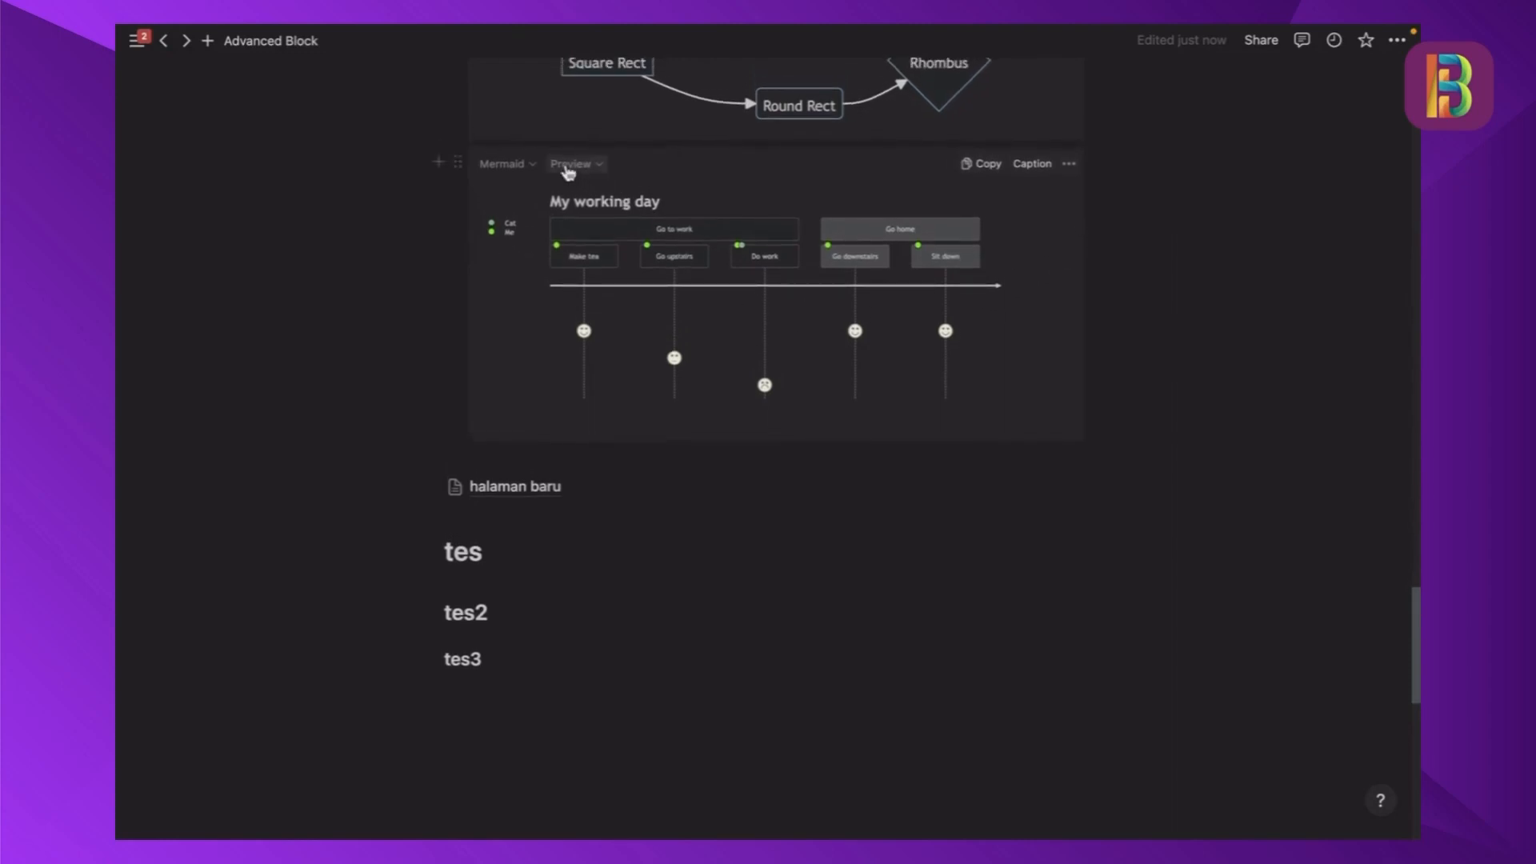
left_click(568, 166)
left_click(547, 216)
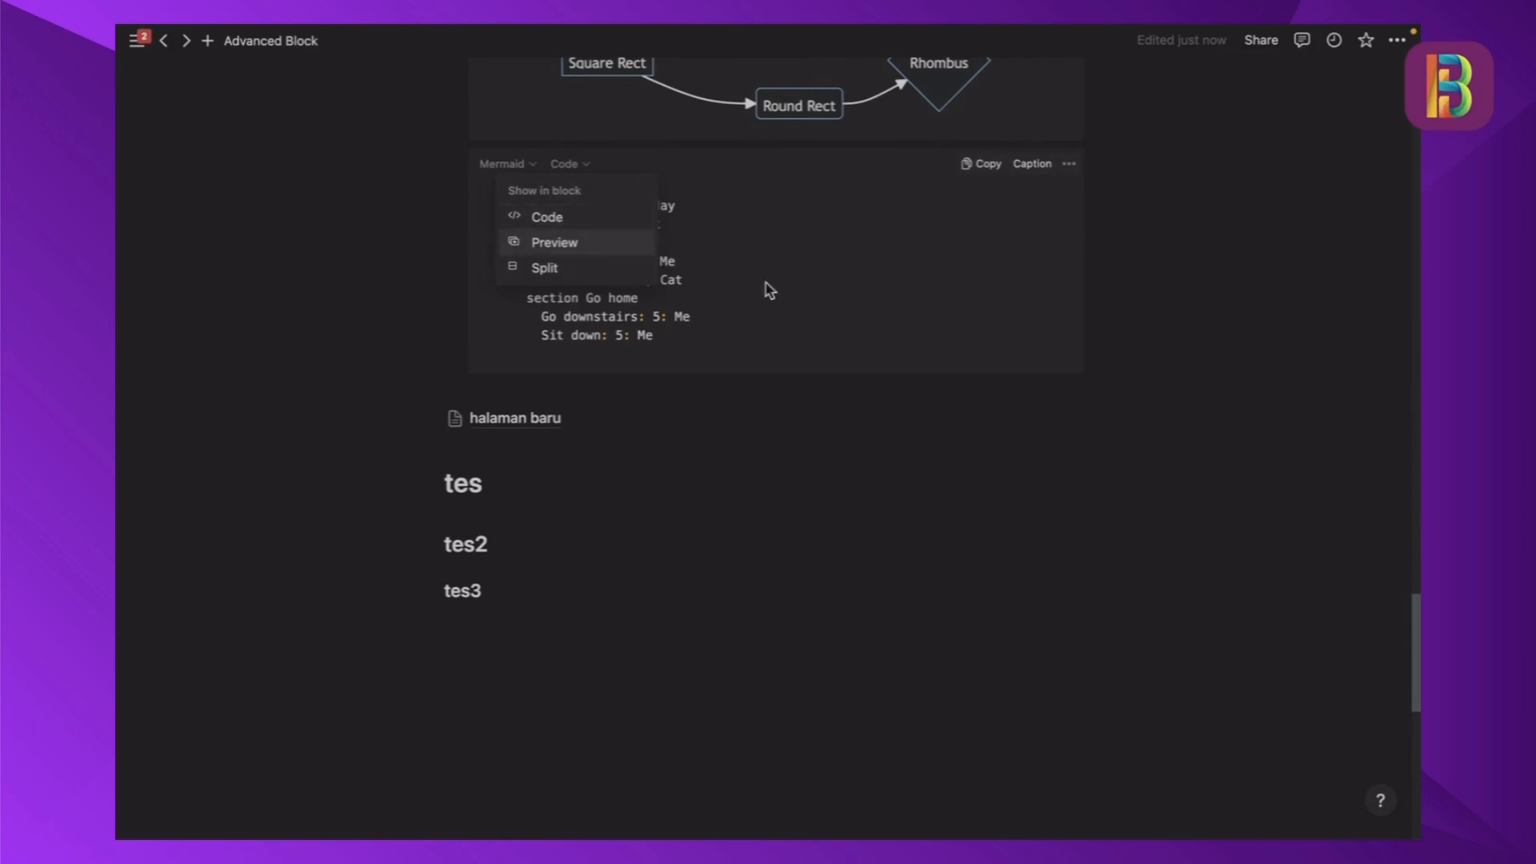
left_click(566, 167)
left_click(558, 252)
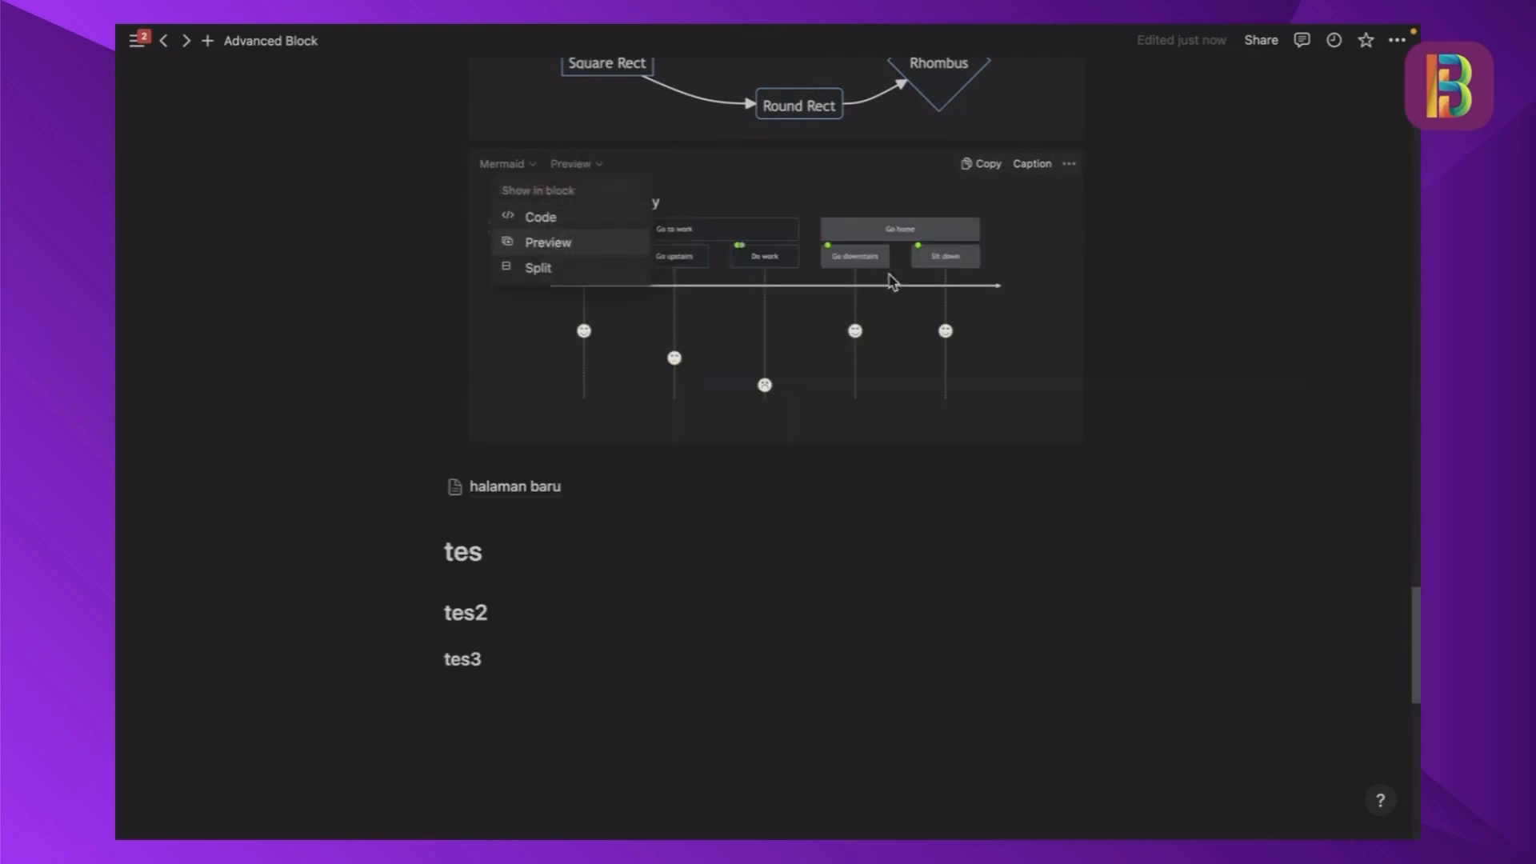
- Examine the graph LR flowchart block above the My working day journey diagram
scroll(588, 262, "up", 3)
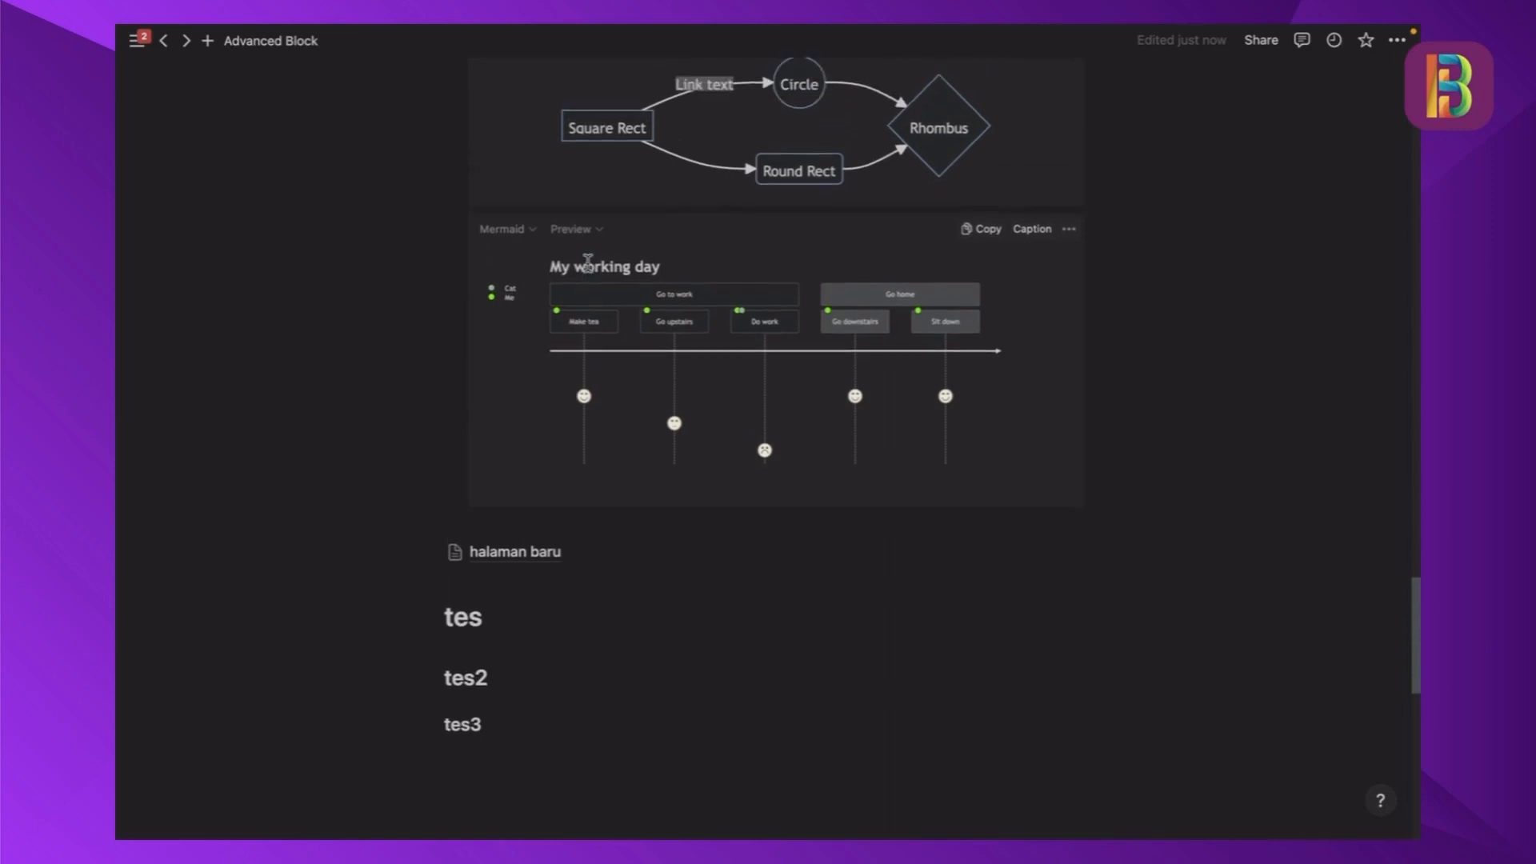
scroll(640, 280, "up", 3)
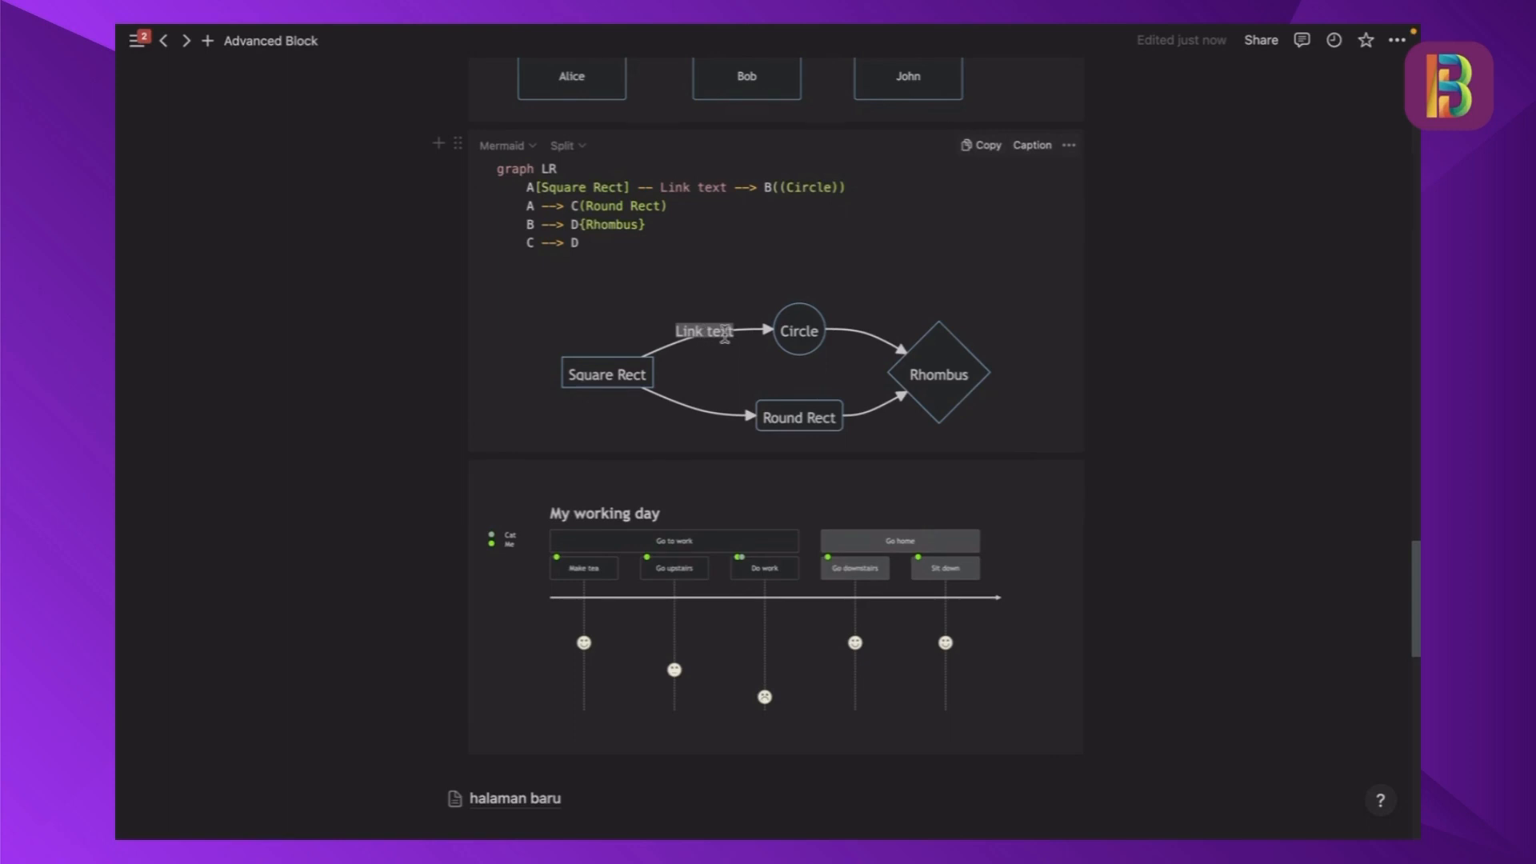
scroll(725, 333, "up", 1)
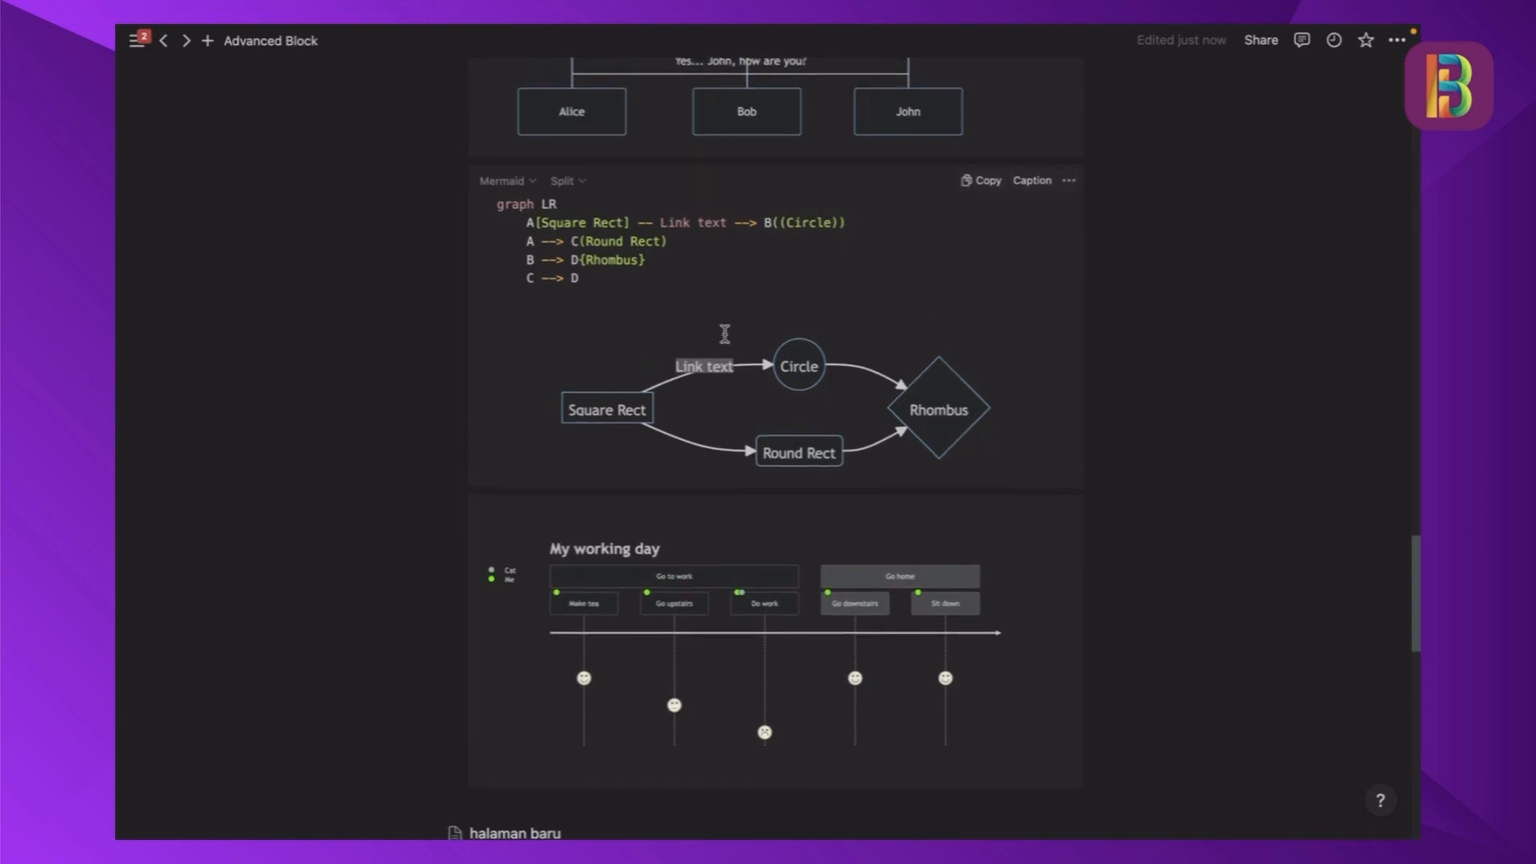
- Collapse the Mermaid toggle in the Contoh section after a last look over its diagram examples
scroll(725, 334, "down", 5)
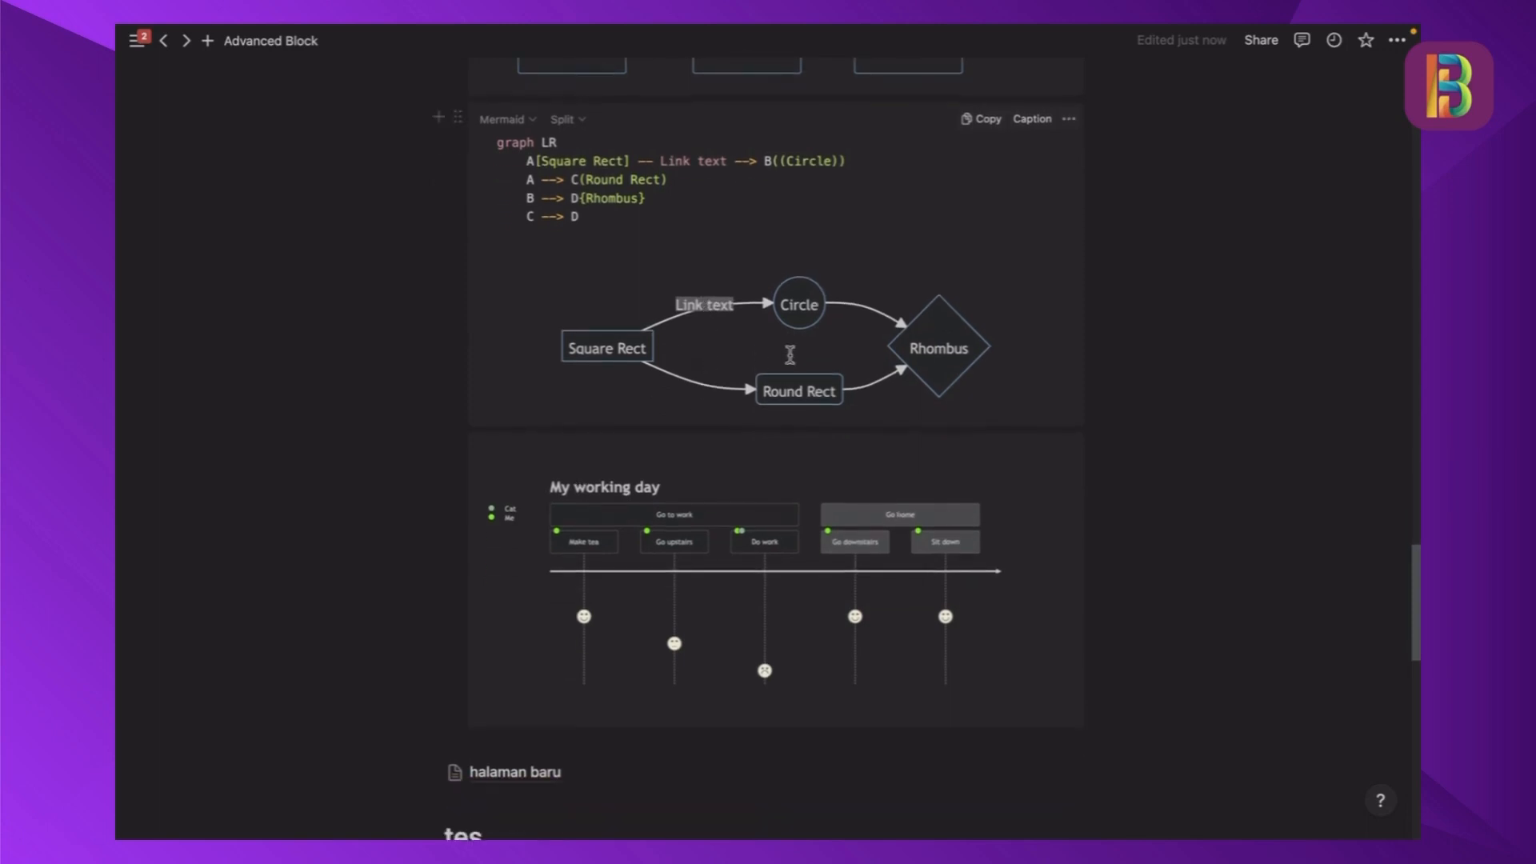
scroll(794, 350, "down", 3)
scroll(794, 351, "up", 9)
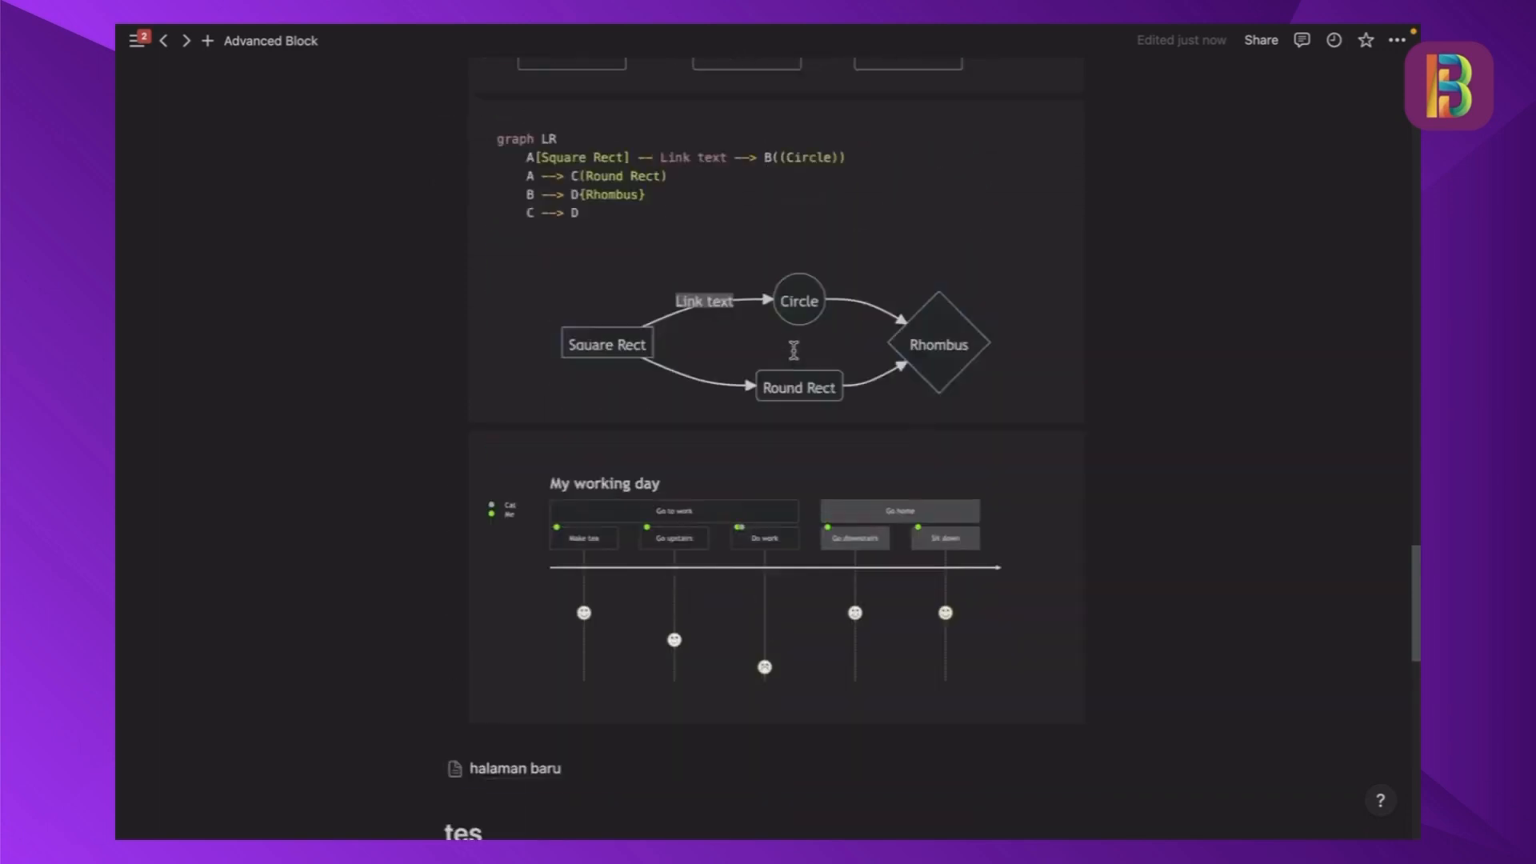
scroll(794, 350, "up", 20)
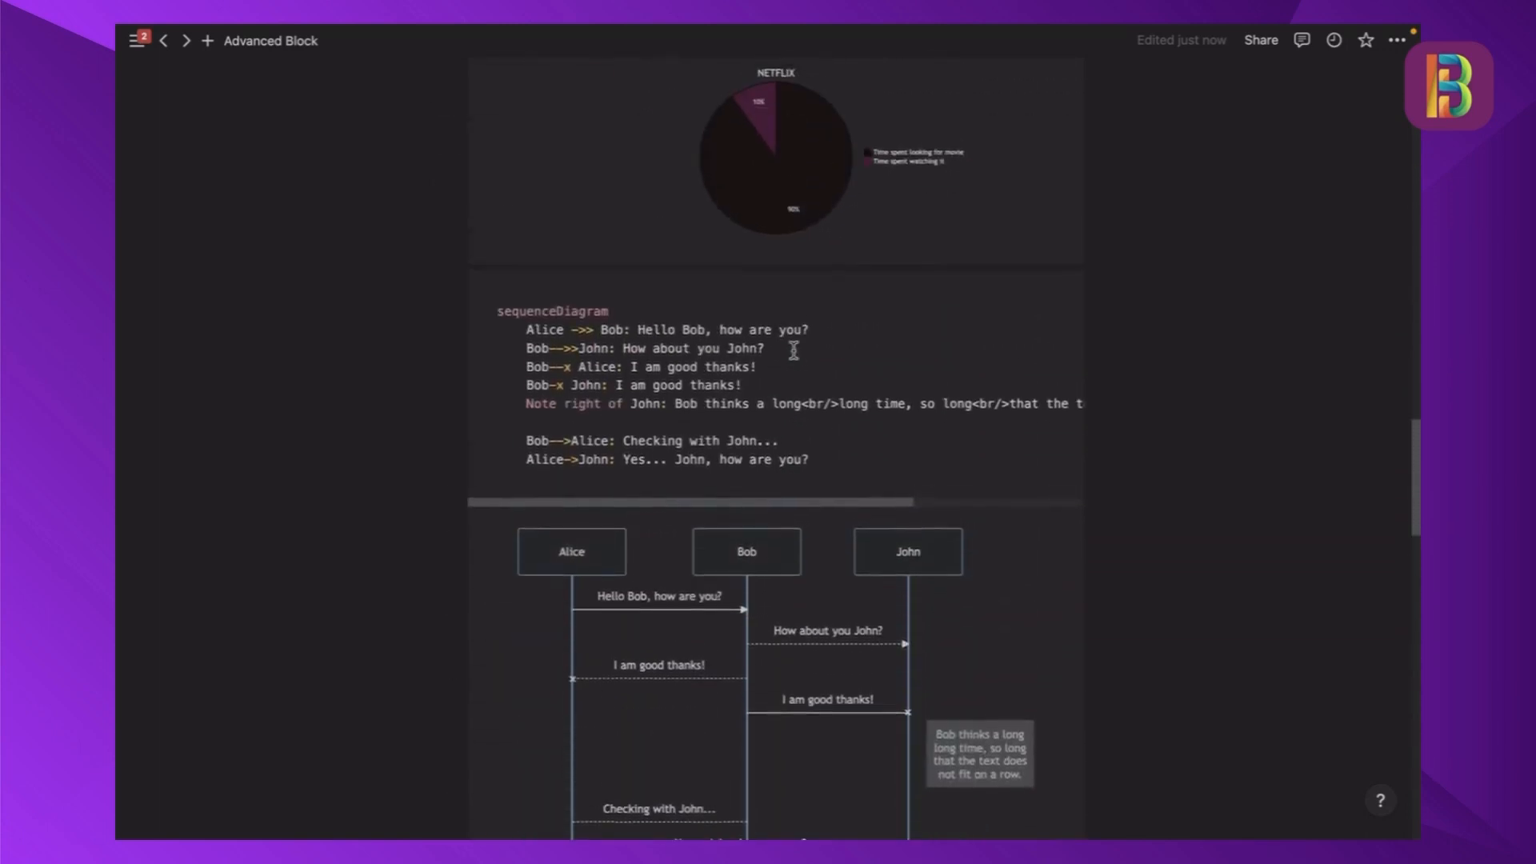
scroll(794, 351, "up", 18)
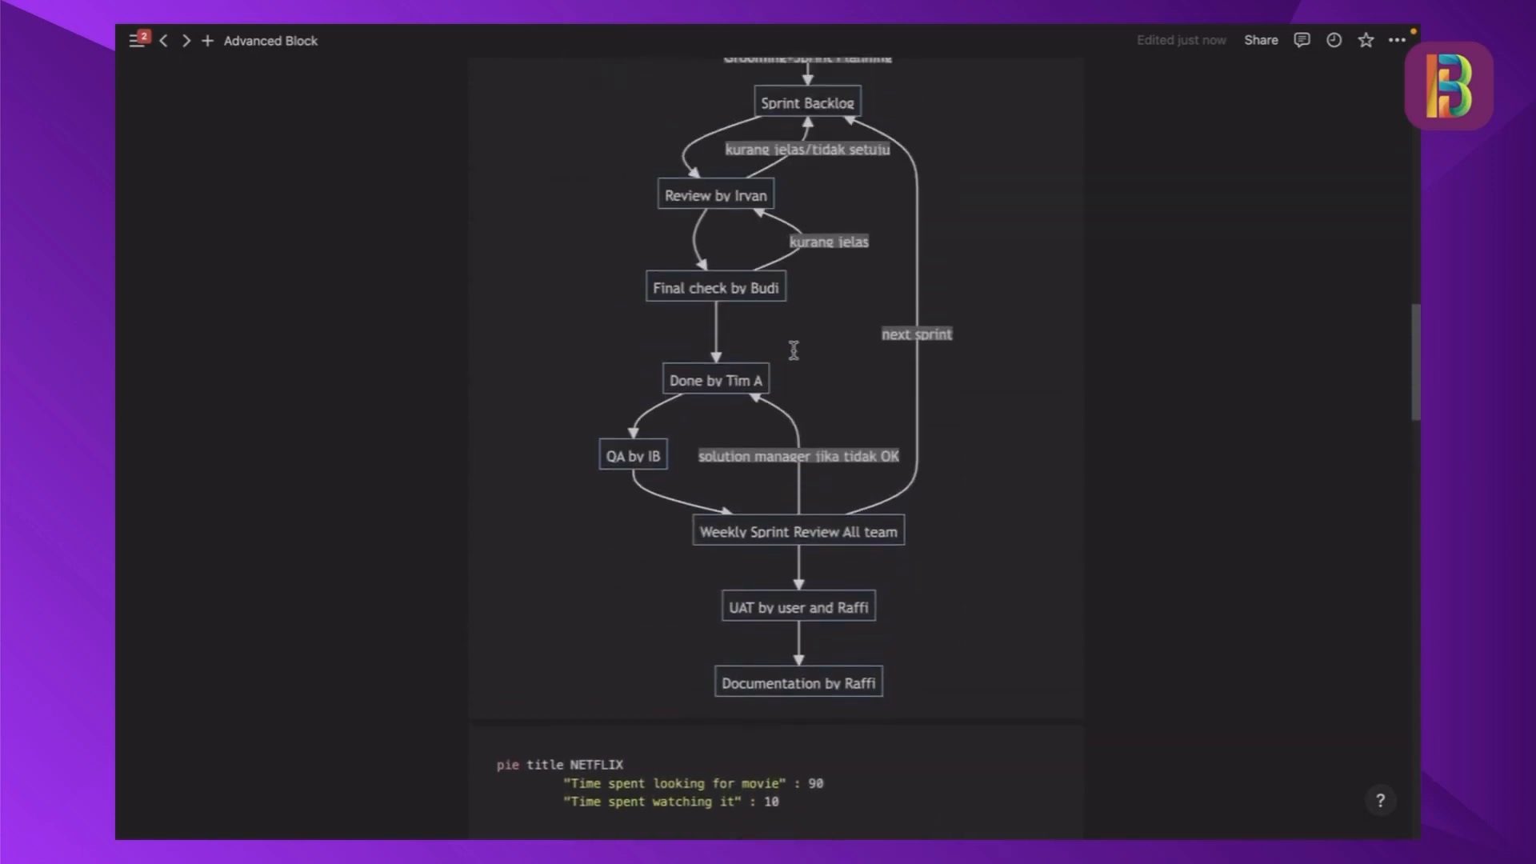
scroll(793, 350, "up", 7)
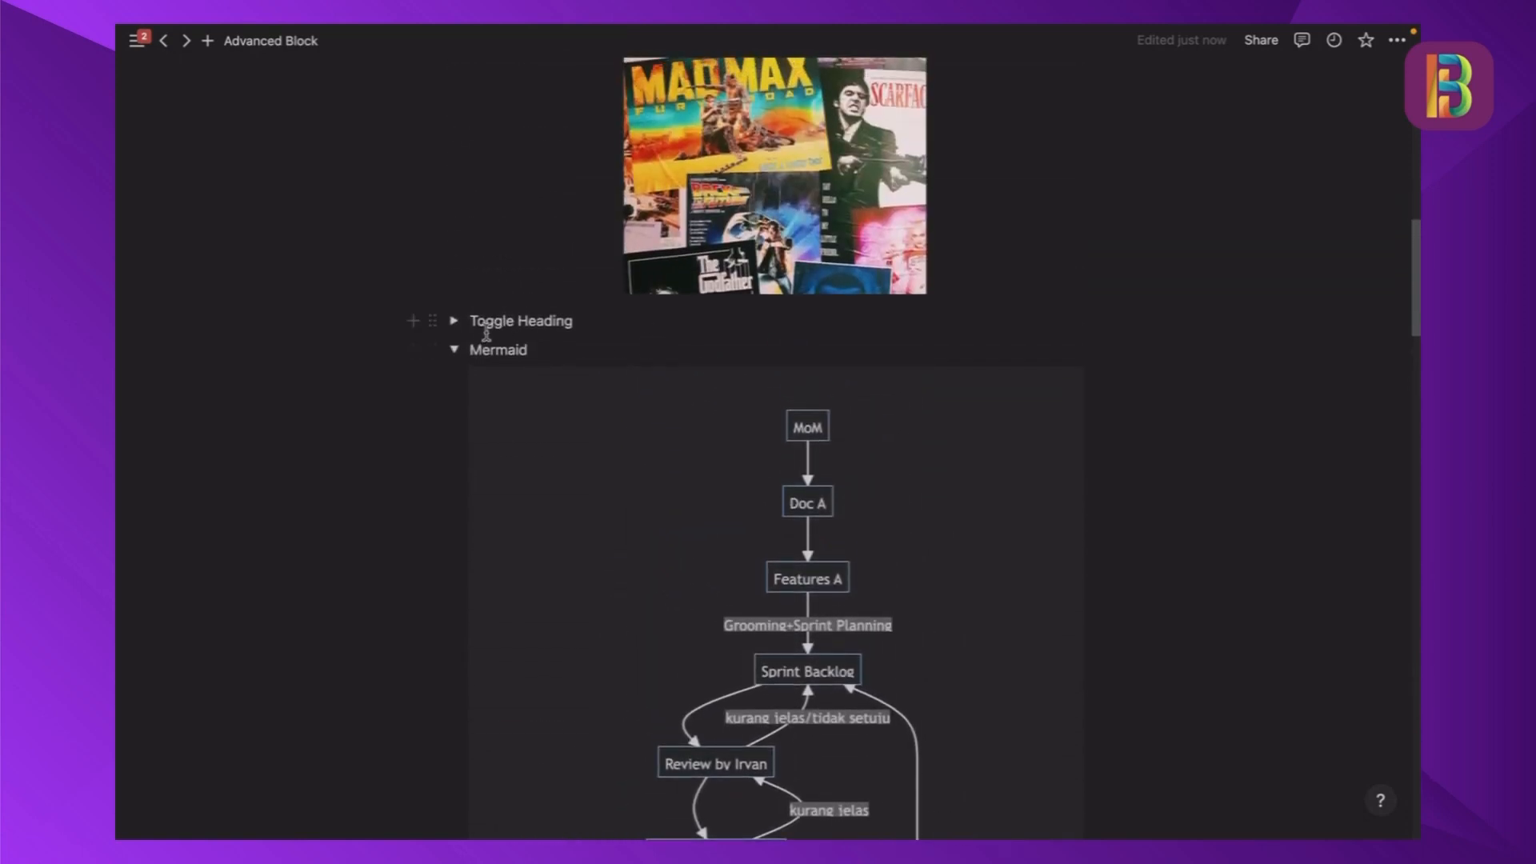
left_click(455, 351)
left_click(566, 350)
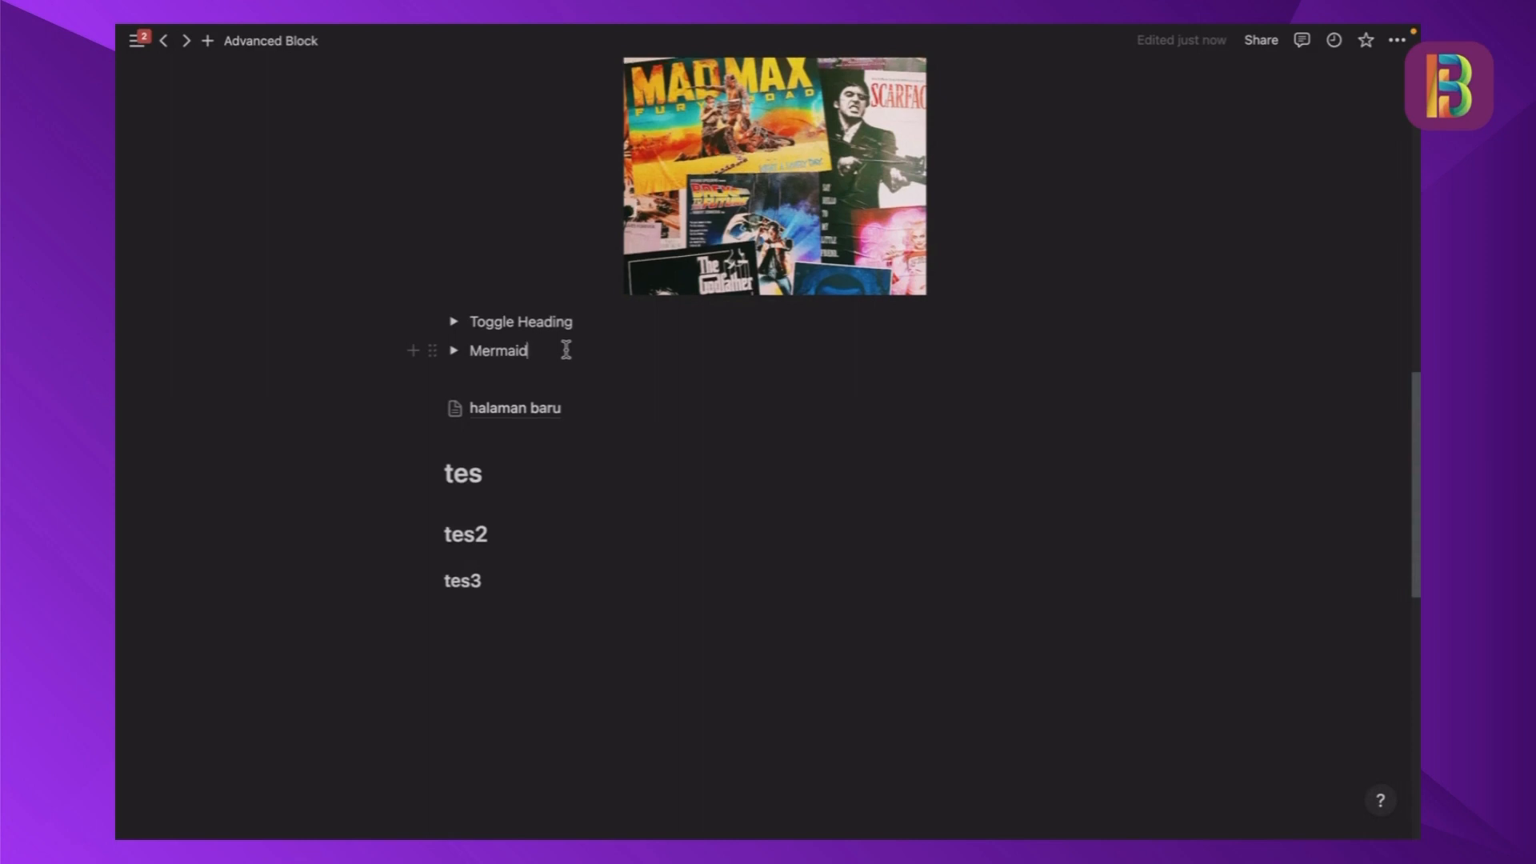
- Look back over the Contoh examples up to the list of block toggles beneath the Advanced Block title
scroll(566, 350, "up", 1)
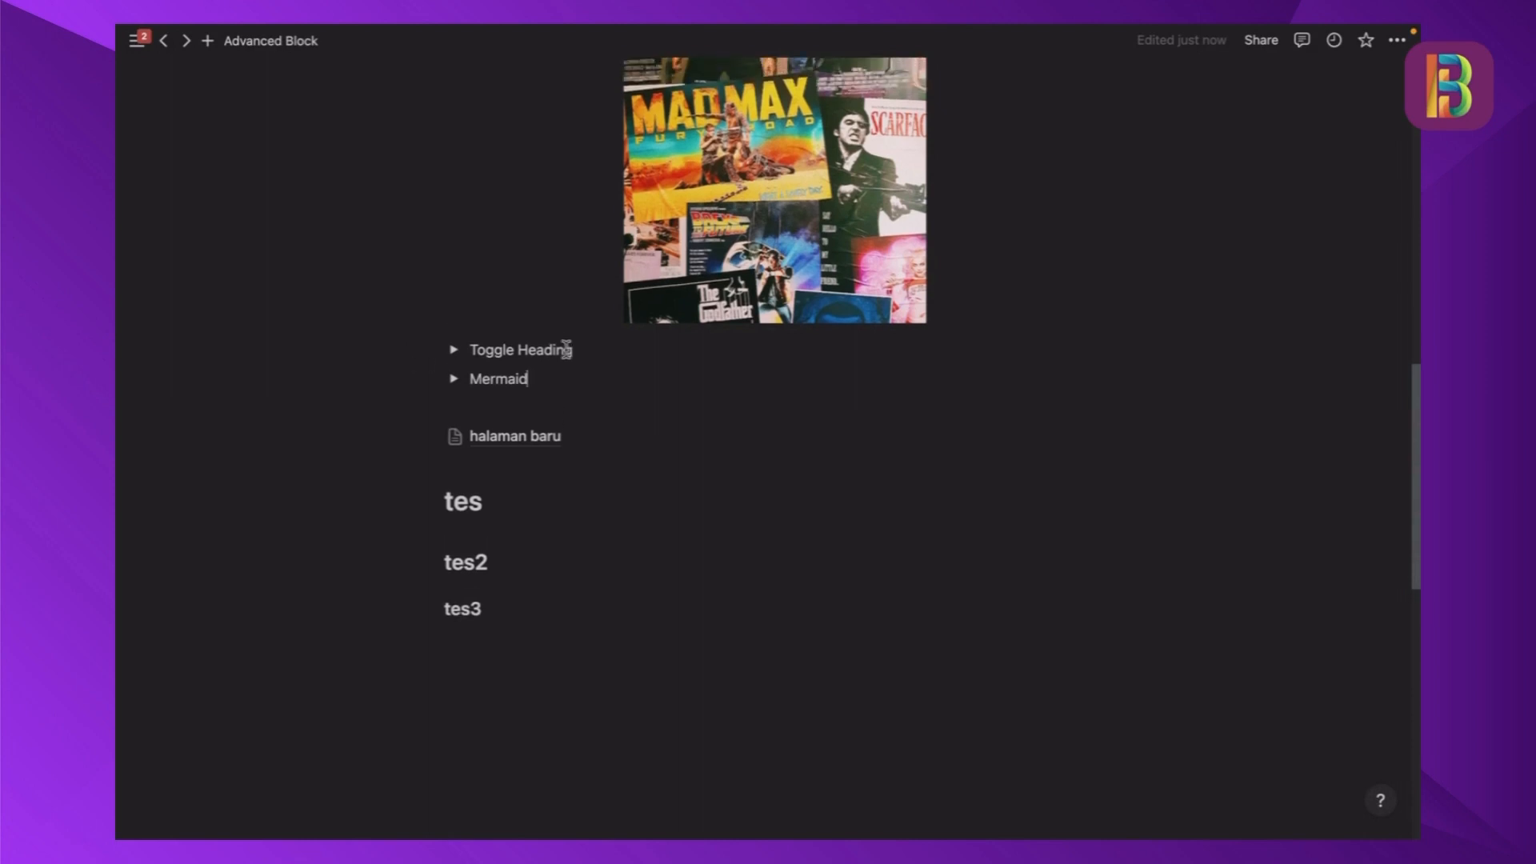
mouse_move(579, 440)
scroll(568, 400, "up", 5)
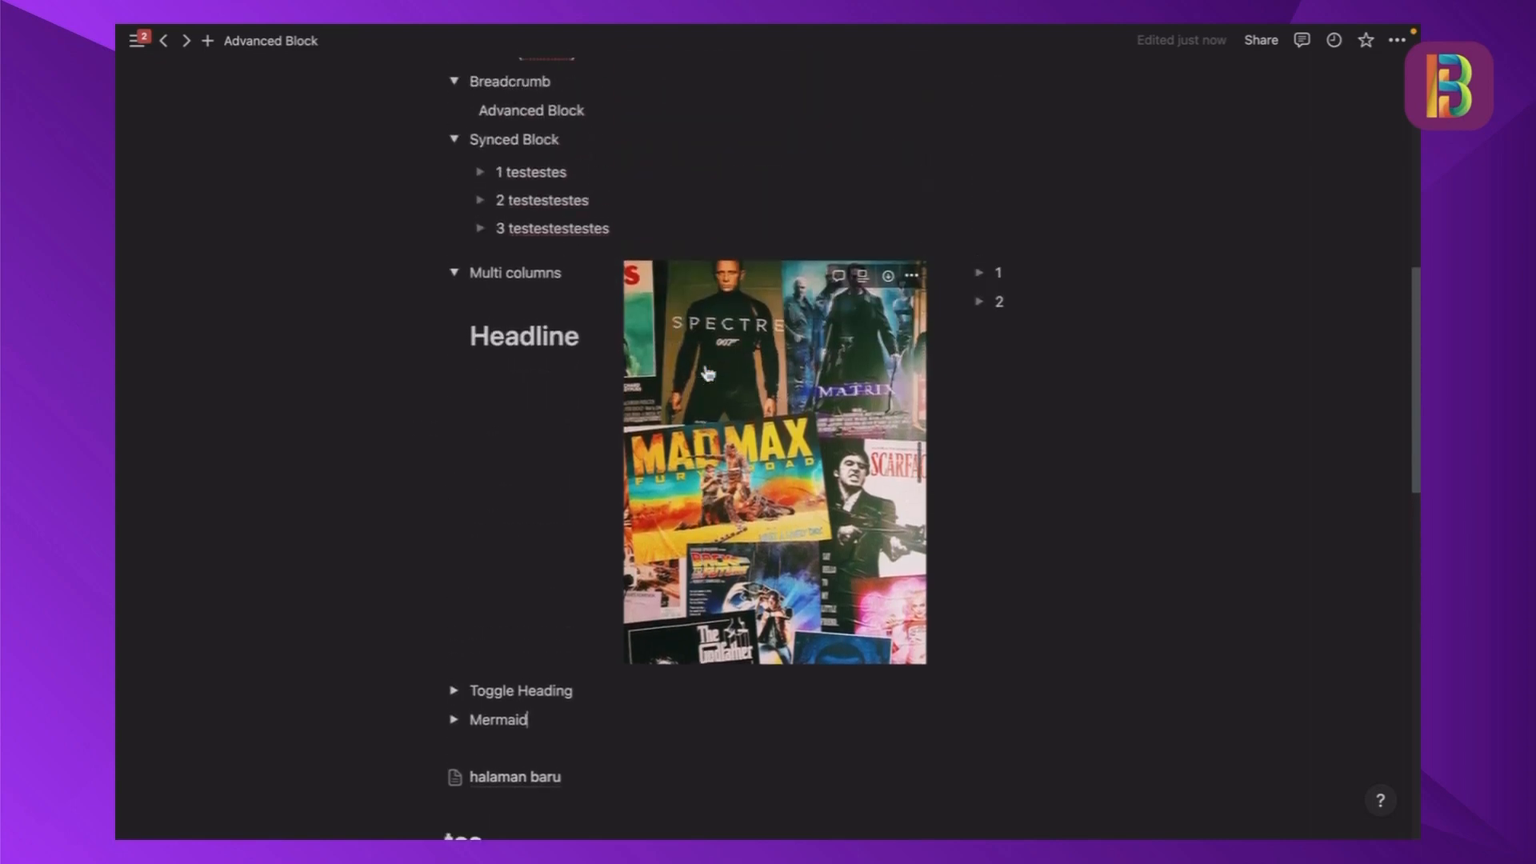
scroll(706, 372, "up", 8)
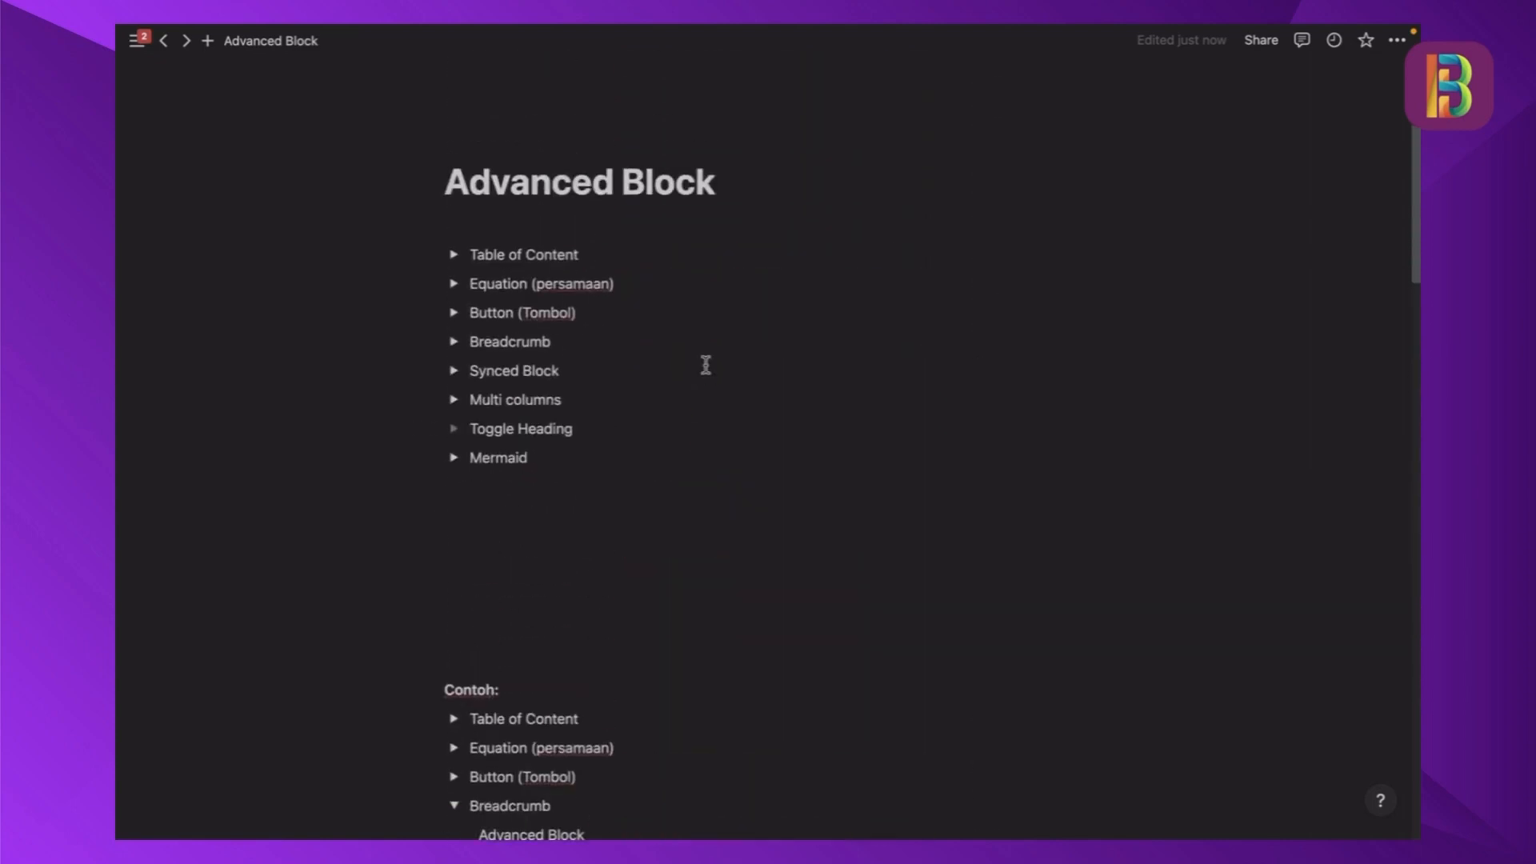